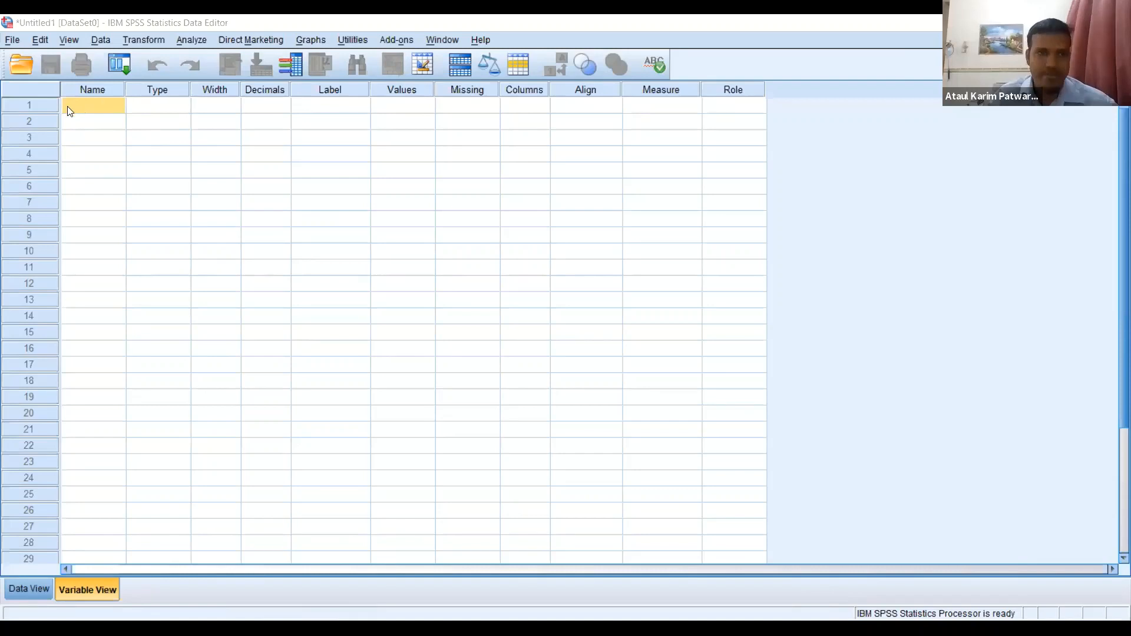
click(1112, 433)
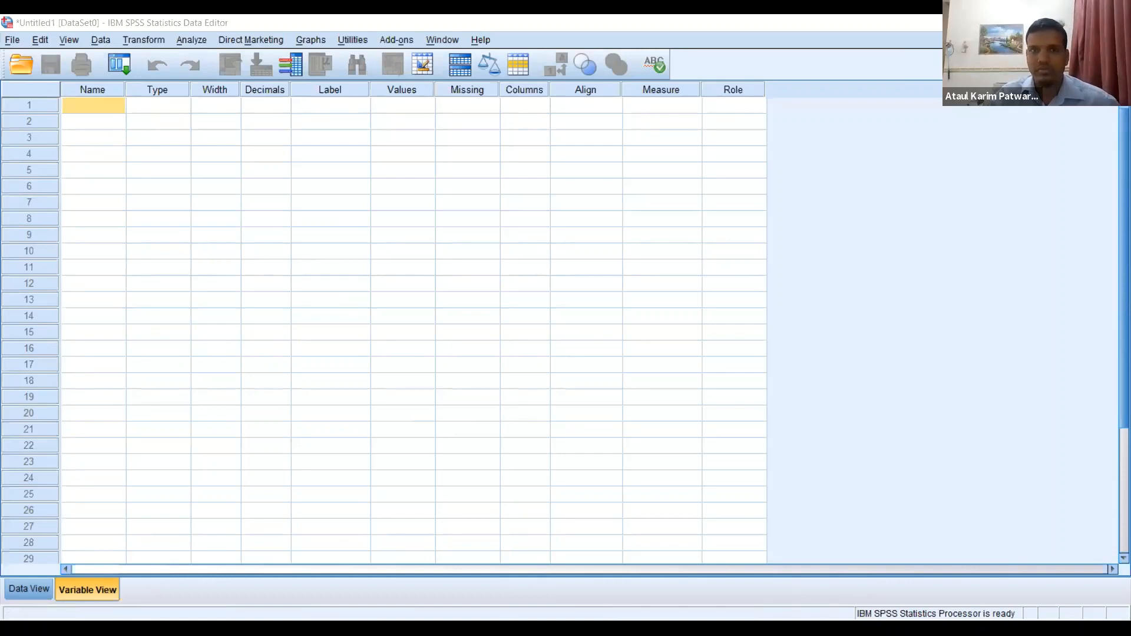
drag(224, 29, 224, 35)
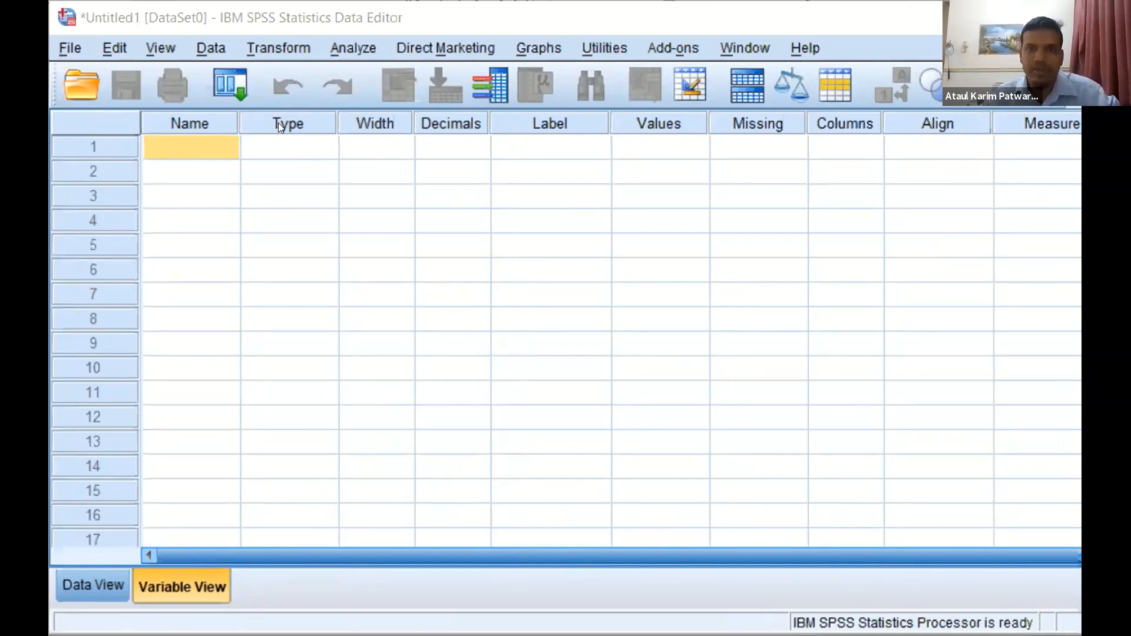
click(315, 23)
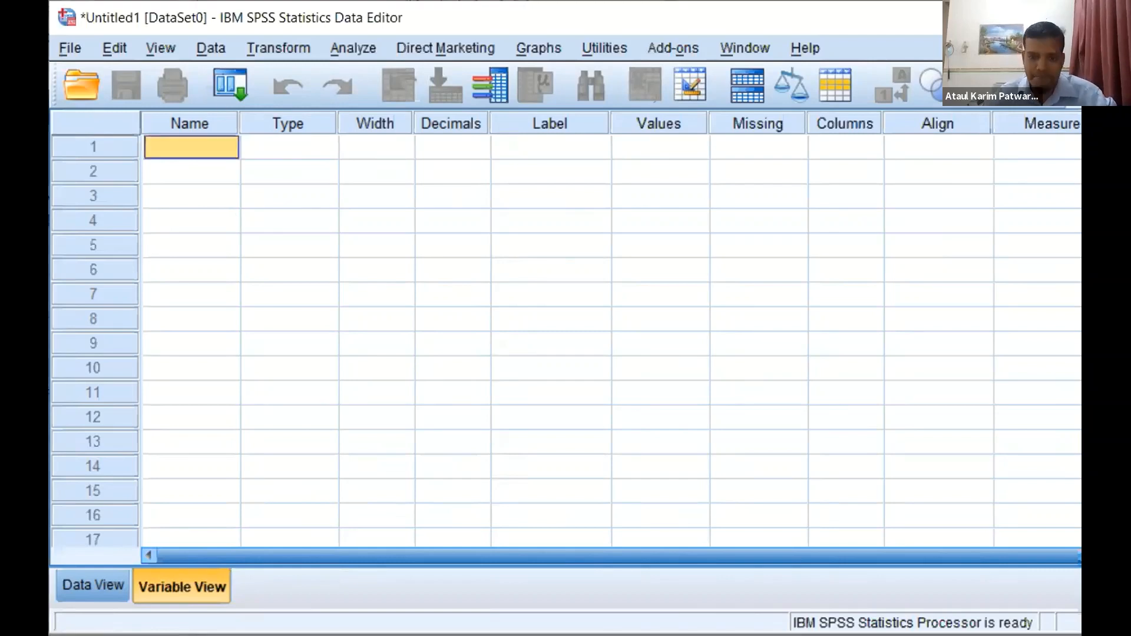
key(alt+Tab)
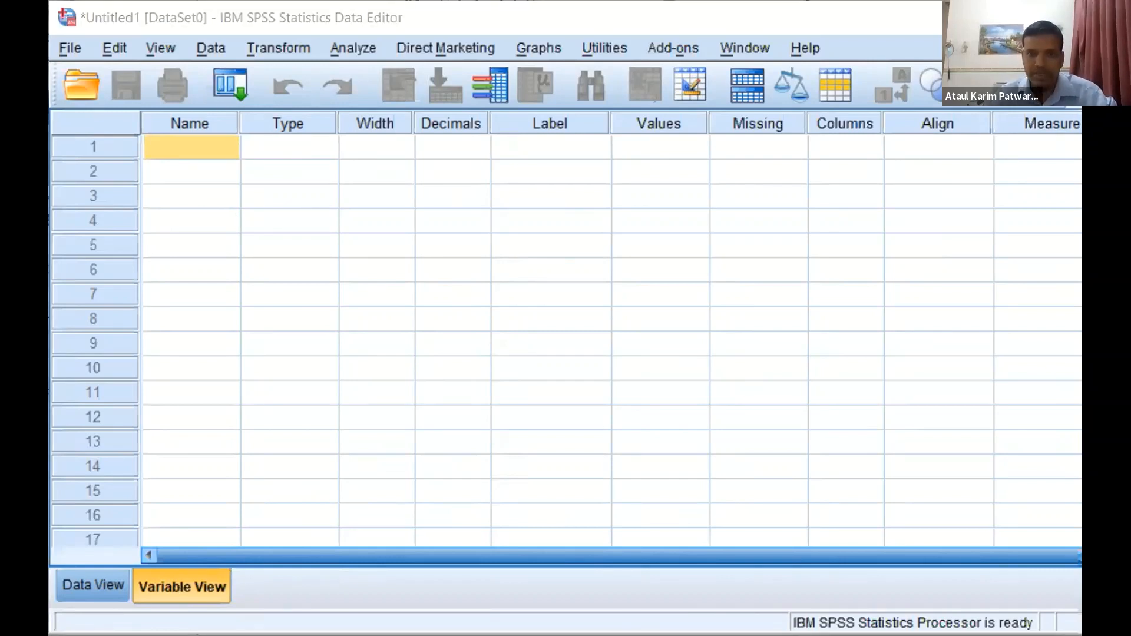
drag(278, 25, 283, 27)
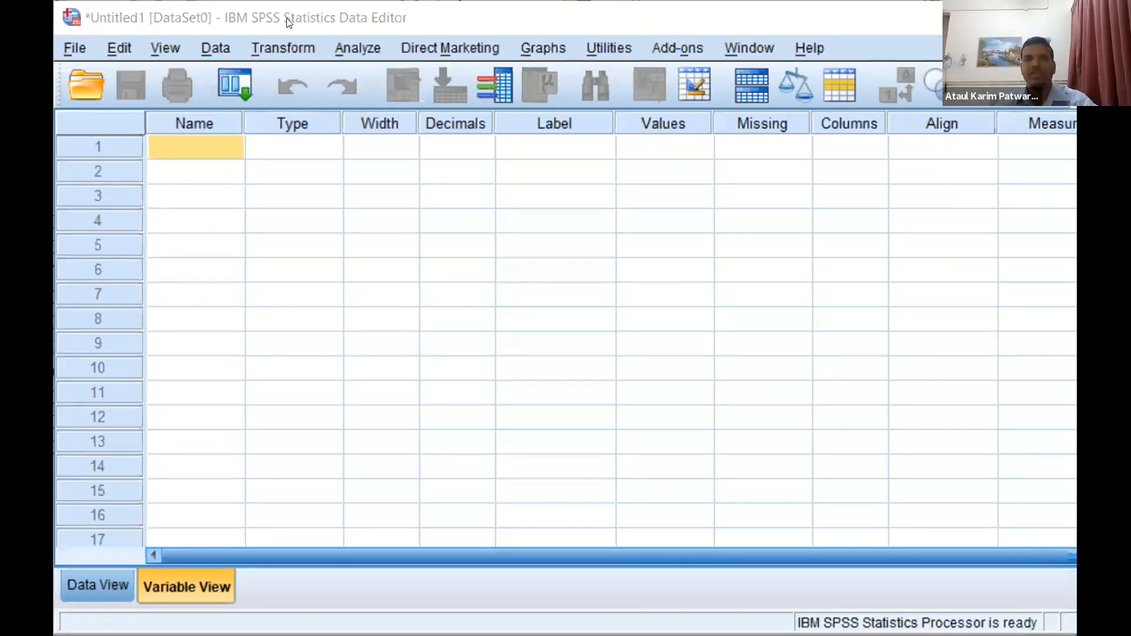
click(374, 295)
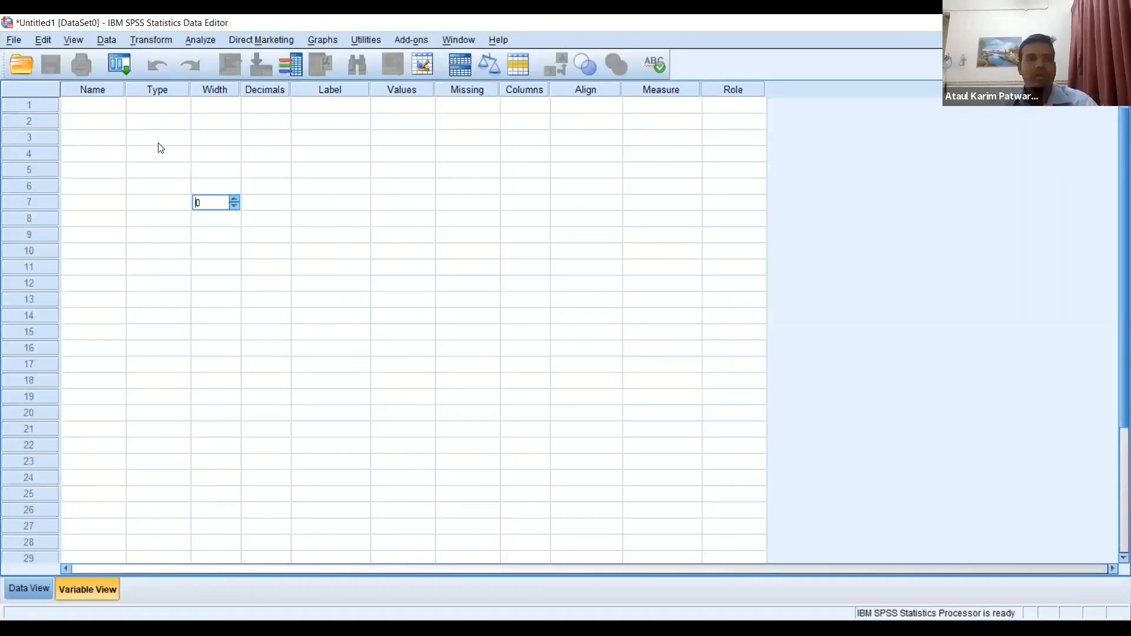
click(188, 148)
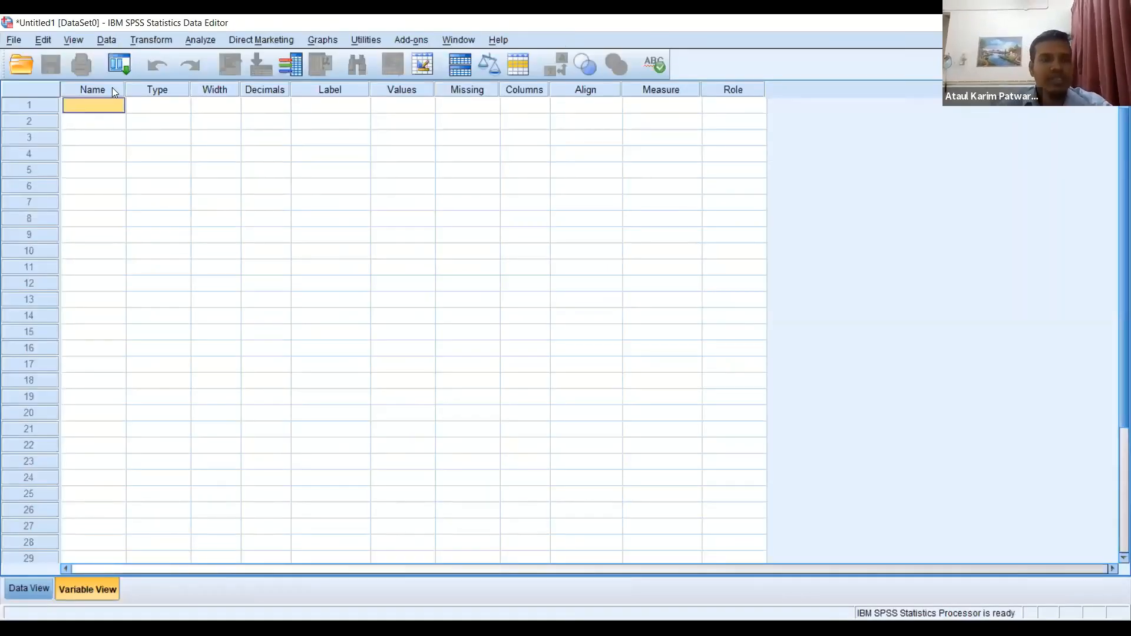
Step: Define the first variable in the empty variable list with the name Age
double_click(107, 21)
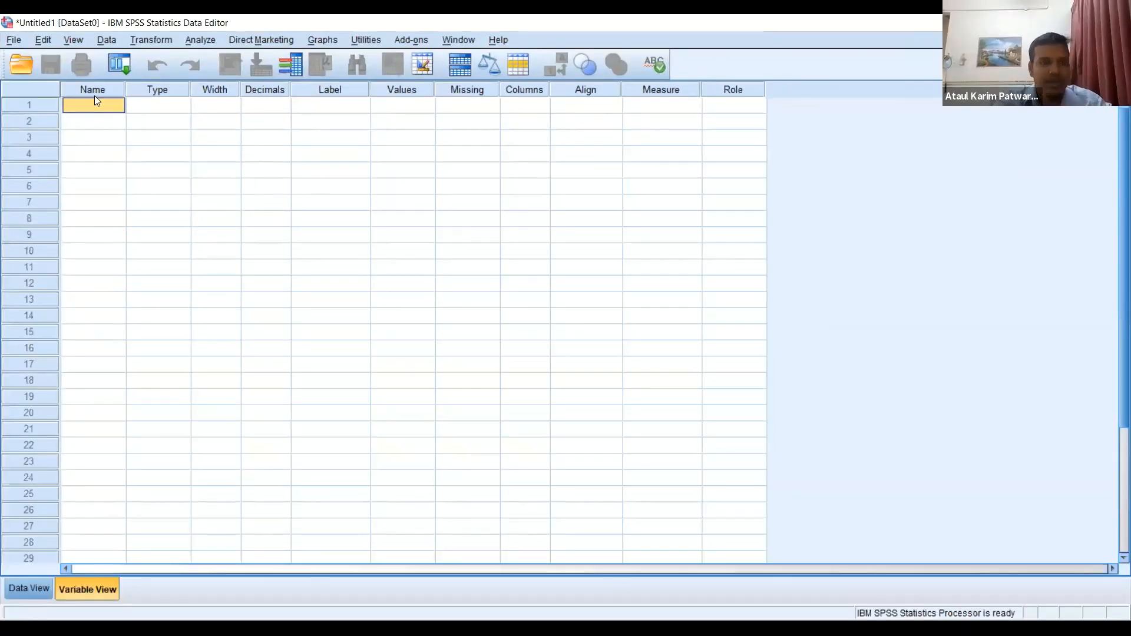
text(Age)
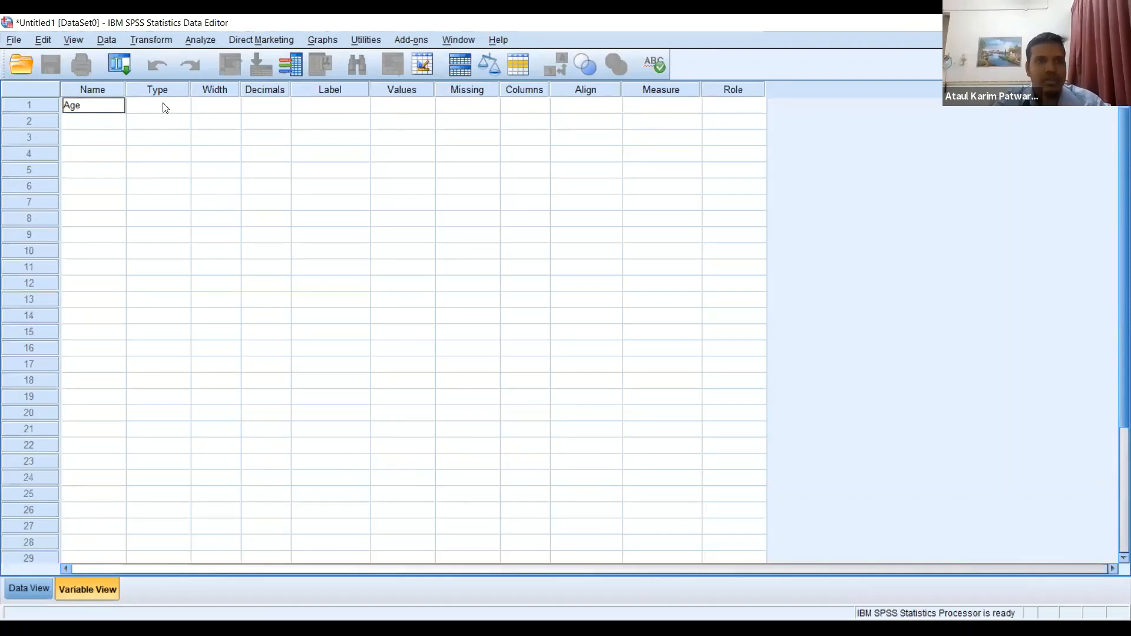
click(165, 107)
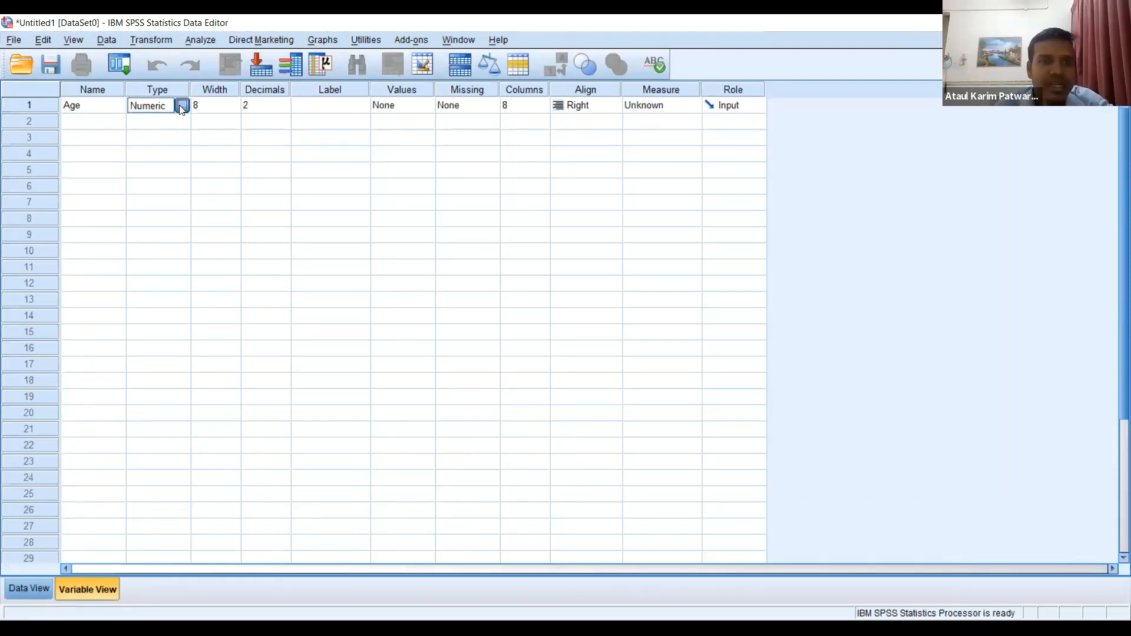
click(181, 106)
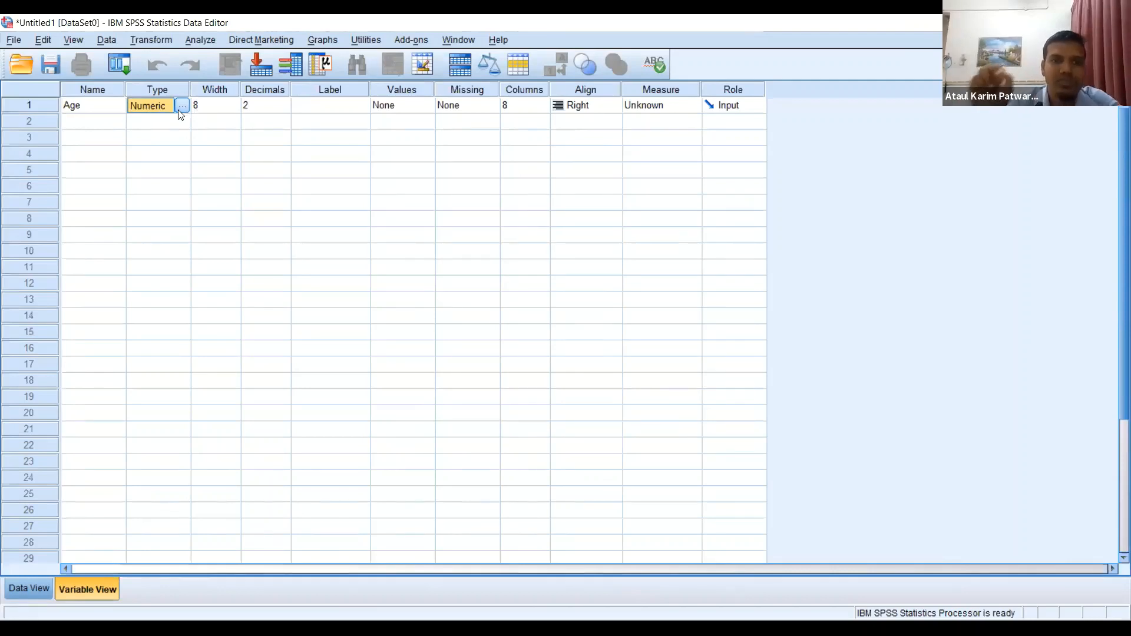
click(214, 107)
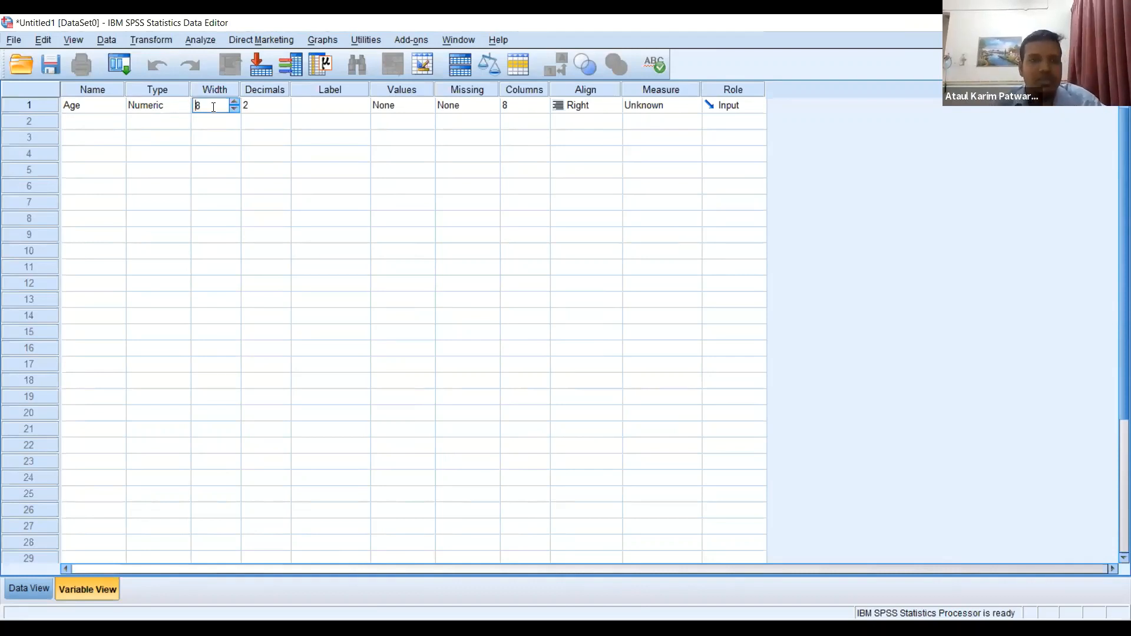
click(205, 139)
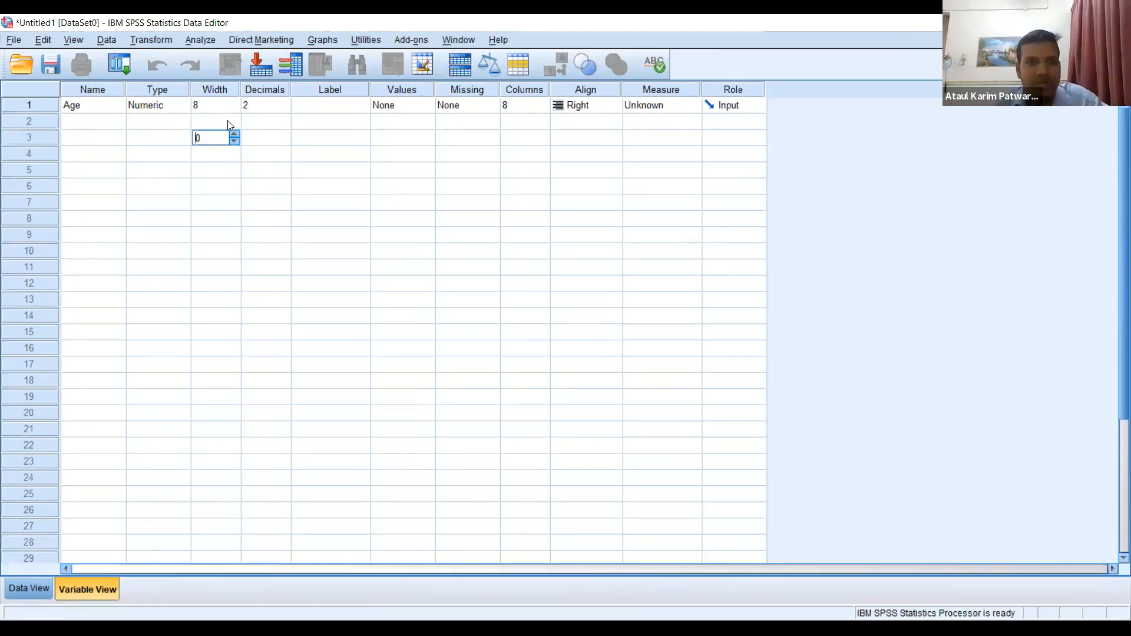
click(216, 104)
click(216, 121)
click(216, 91)
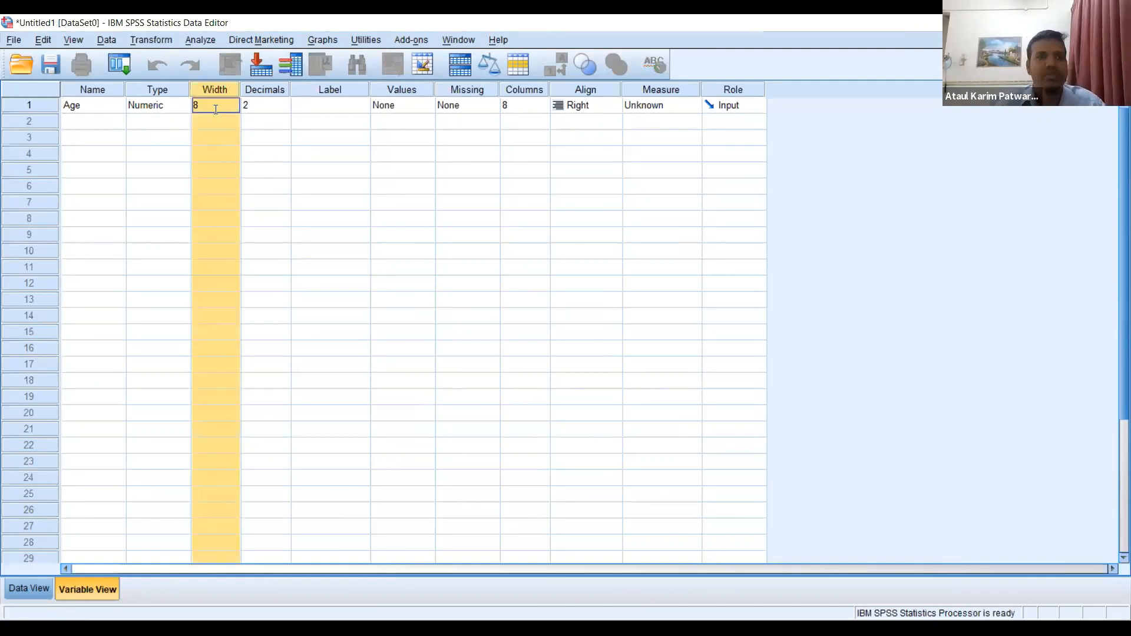
click(216, 107)
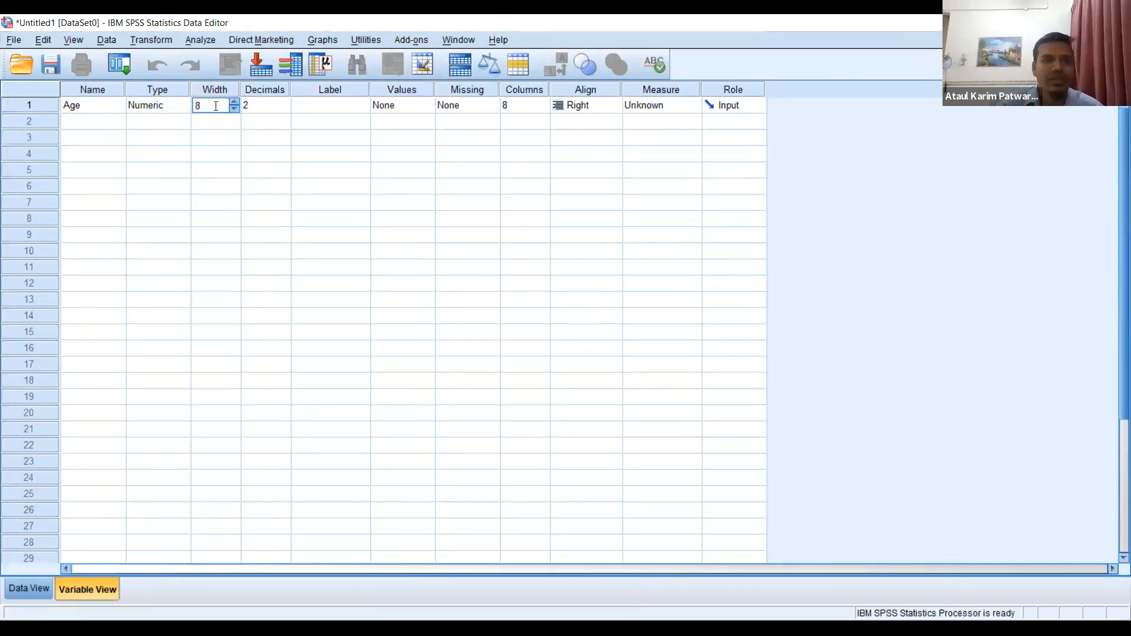
Step: Set the number of decimals for the Age variable to 0
click(250, 107)
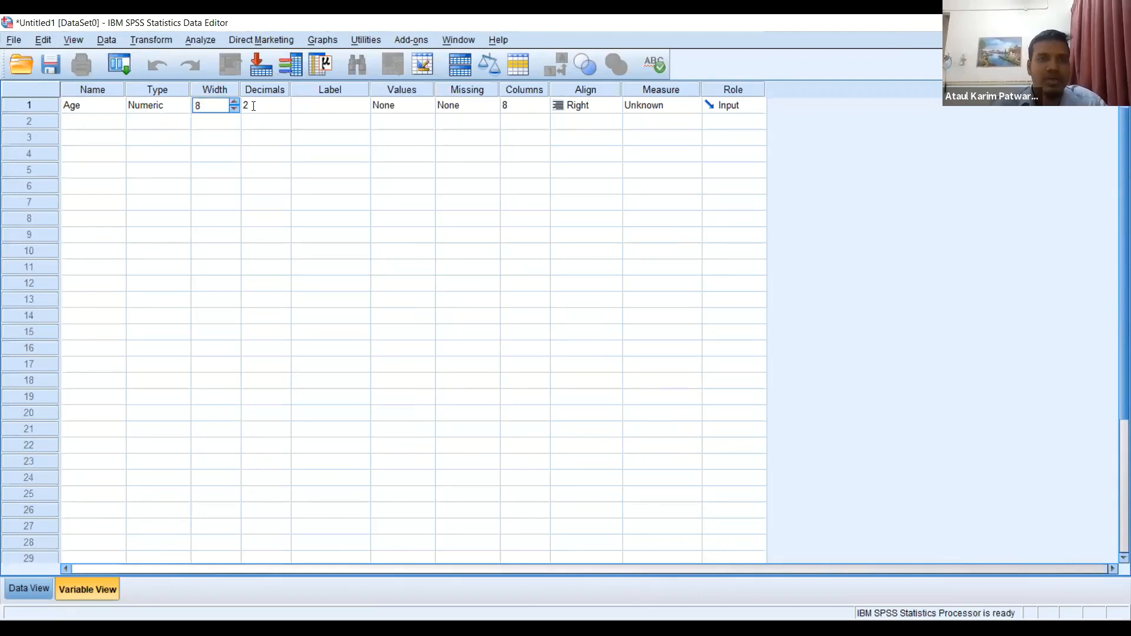
double_click(260, 105)
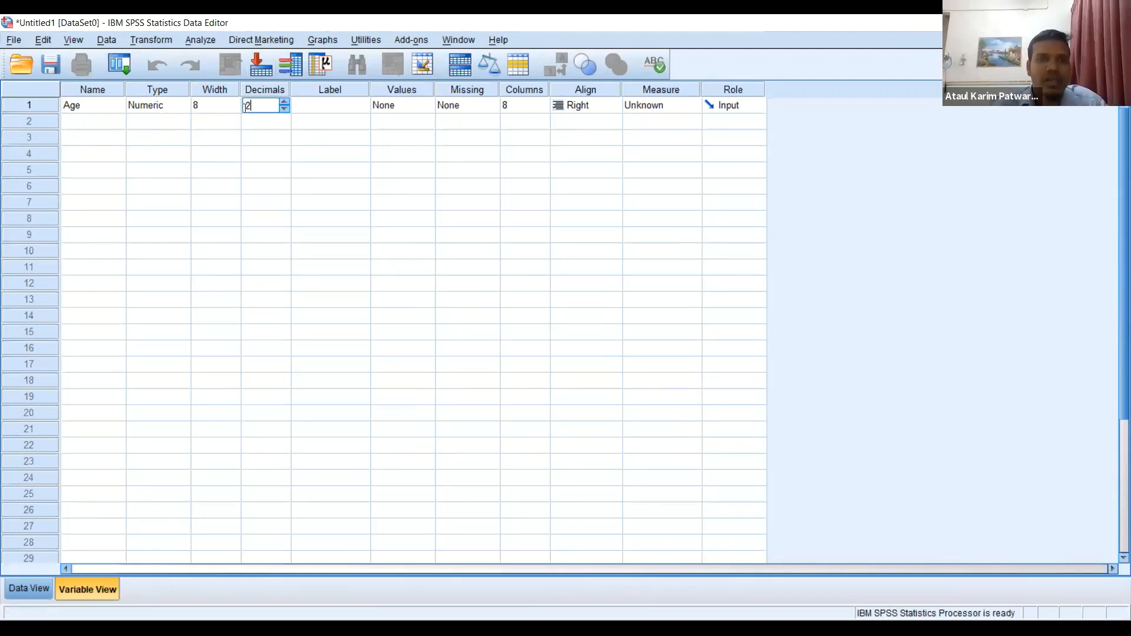
click(255, 137)
click(255, 106)
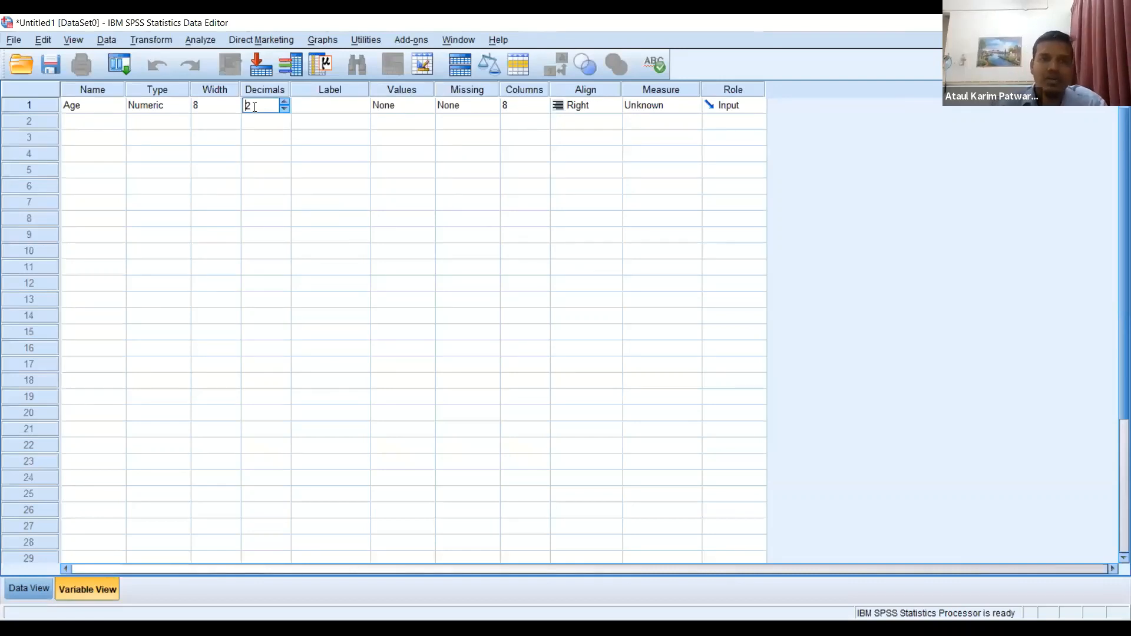
click(253, 125)
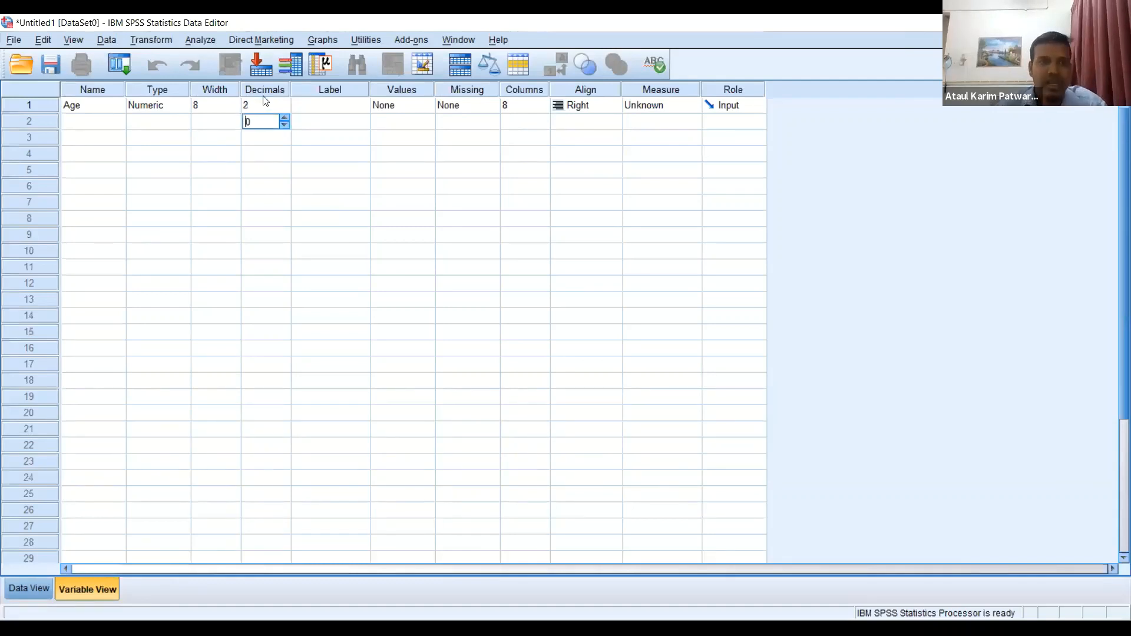
click(264, 108)
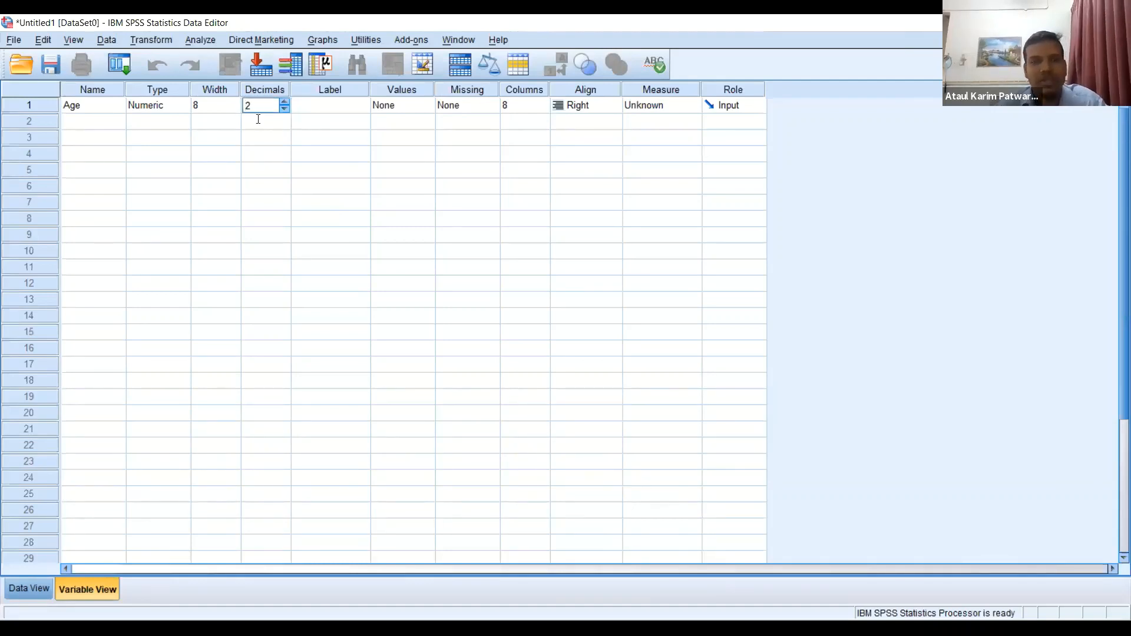
click(258, 120)
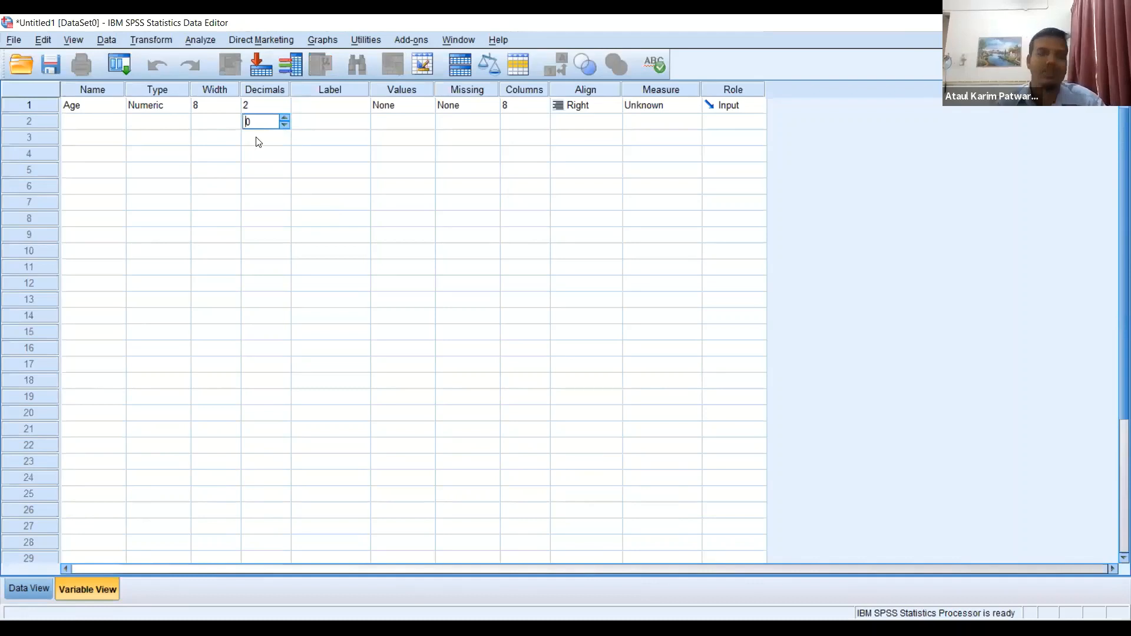
click(250, 107)
drag(251, 107, 241, 109)
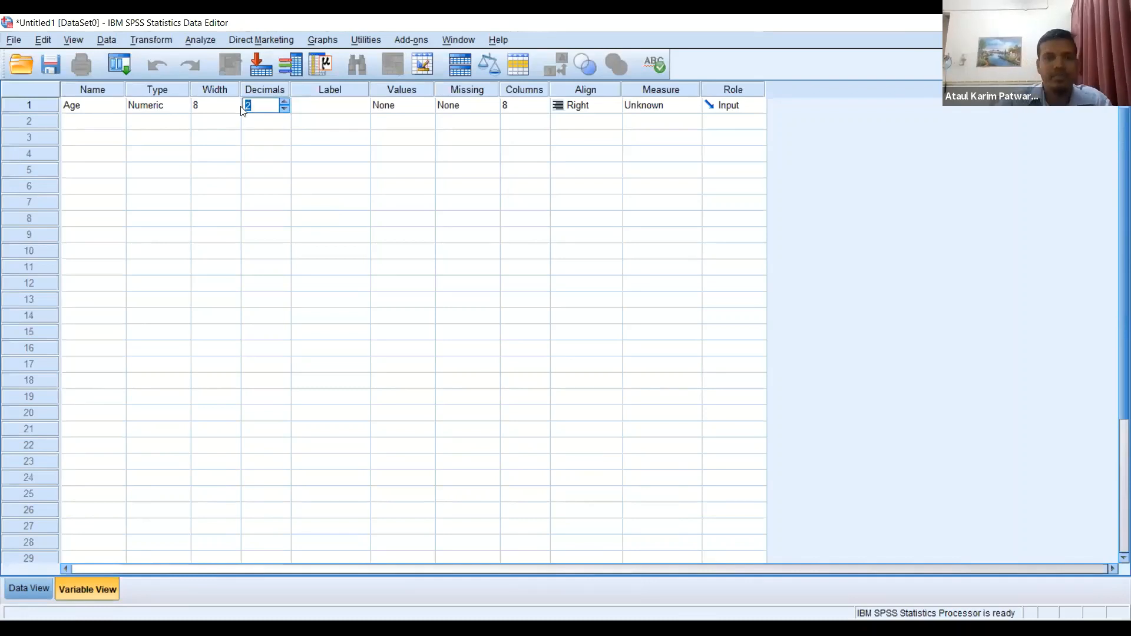
text(0)
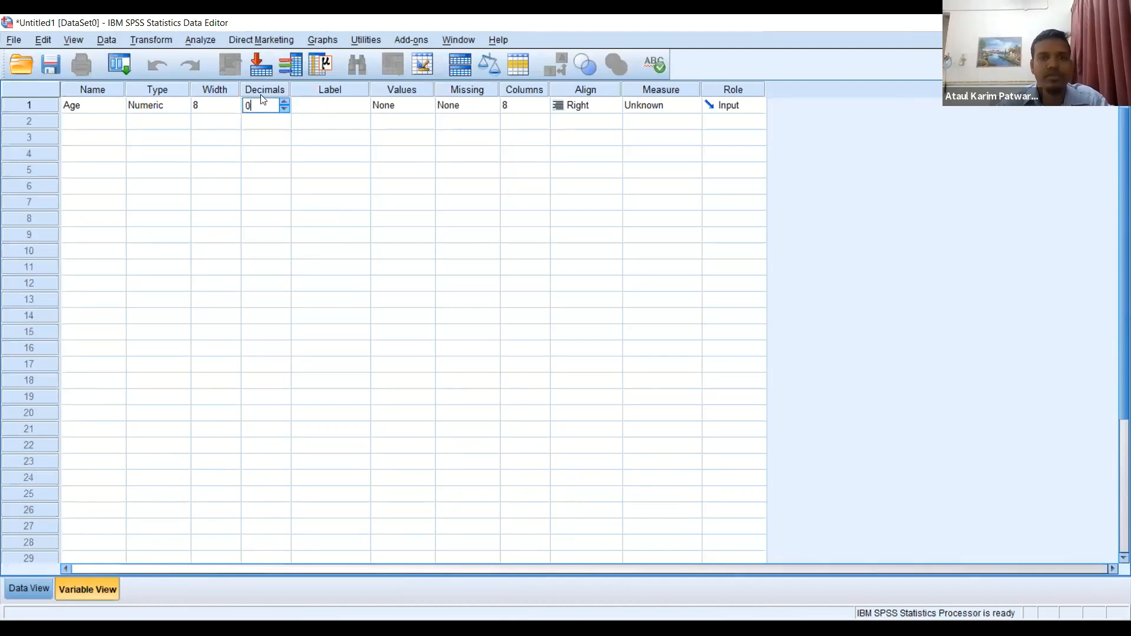
click(336, 108)
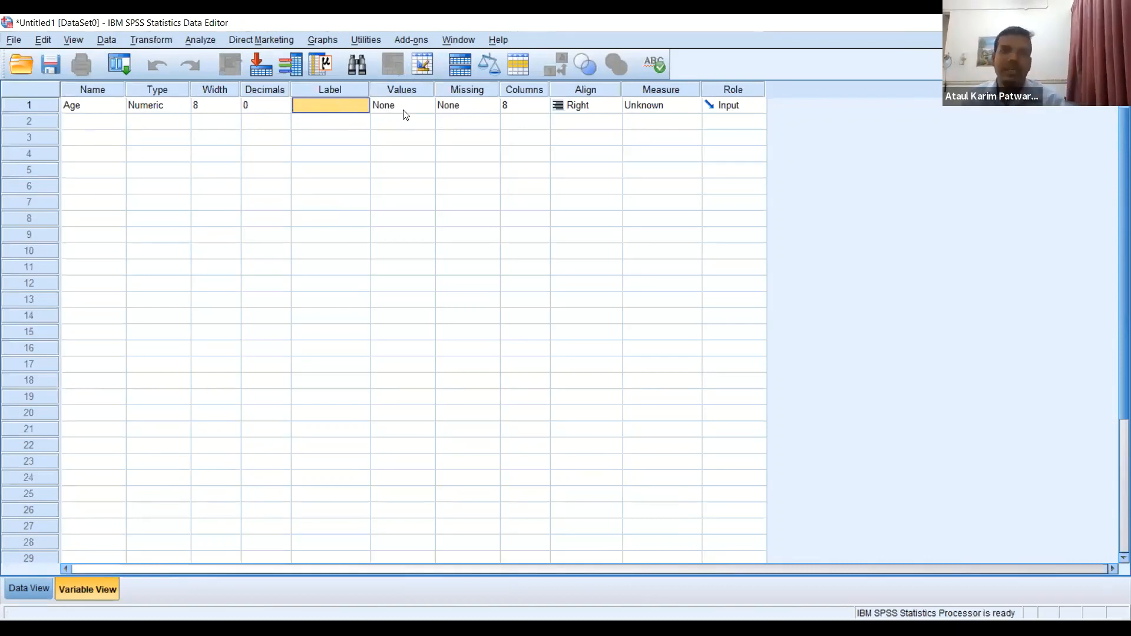
click(420, 107)
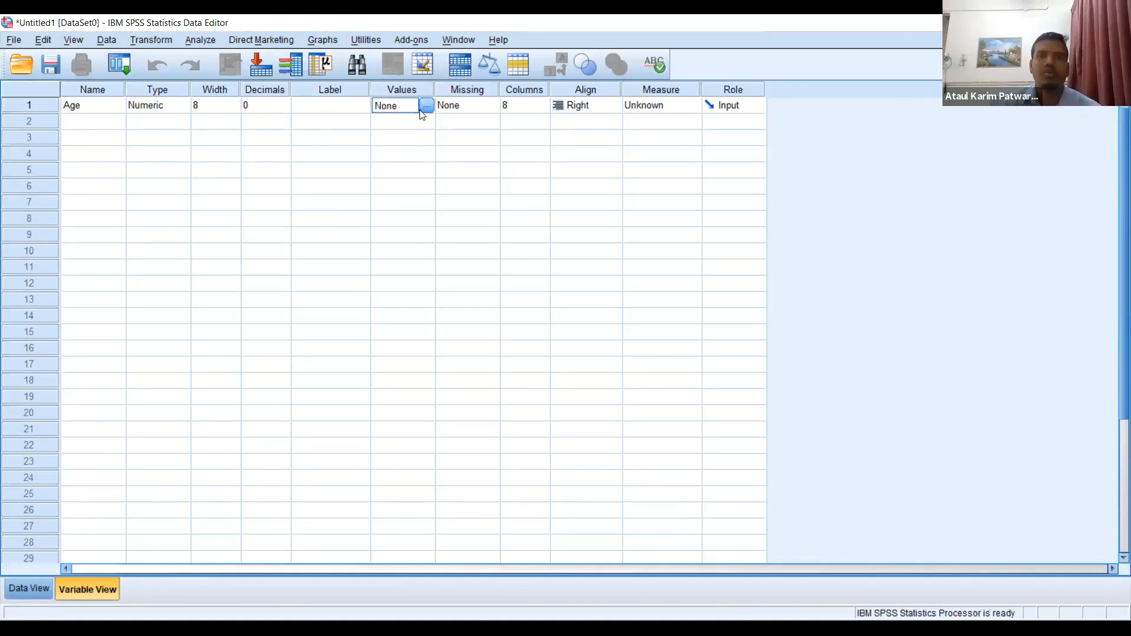
click(424, 106)
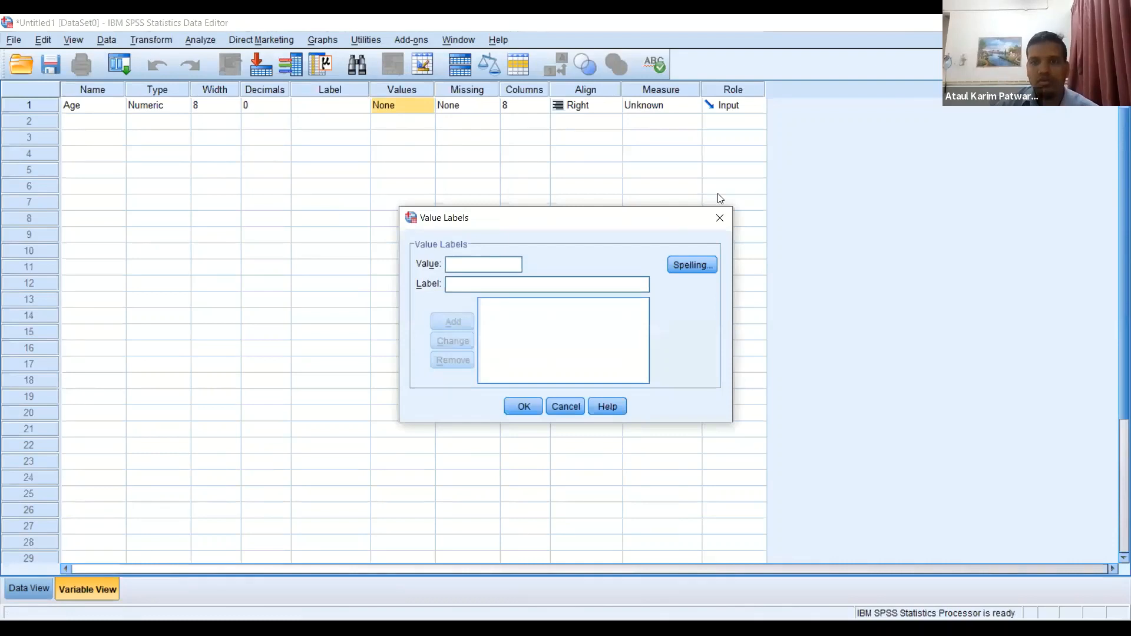
click(720, 217)
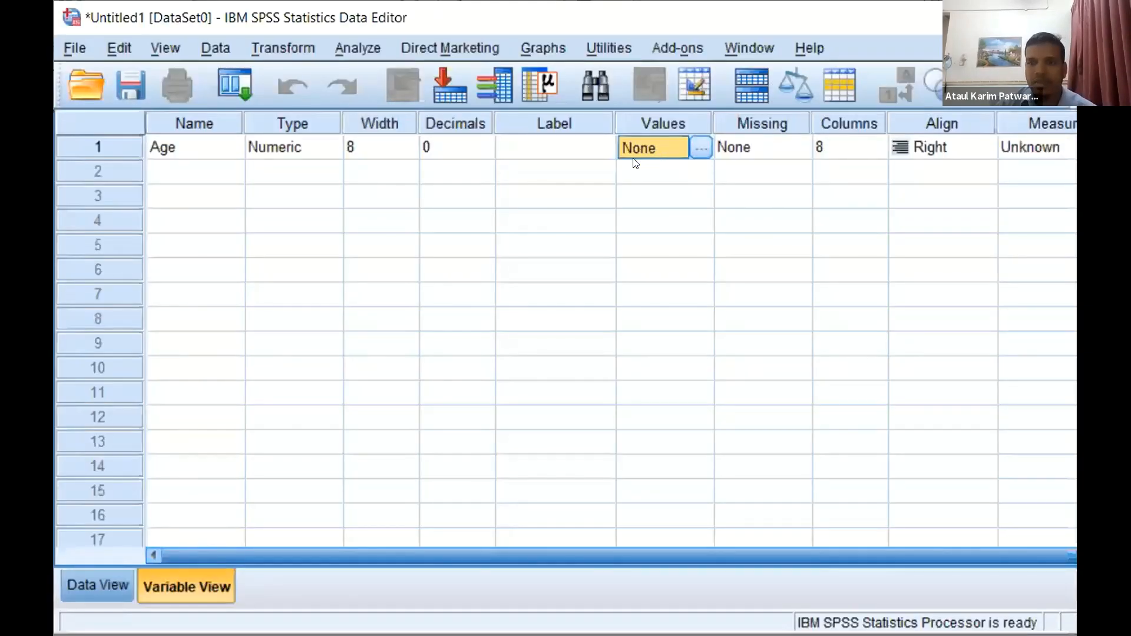
Step: Enter Age as the descriptive label of the Age variable
click(569, 137)
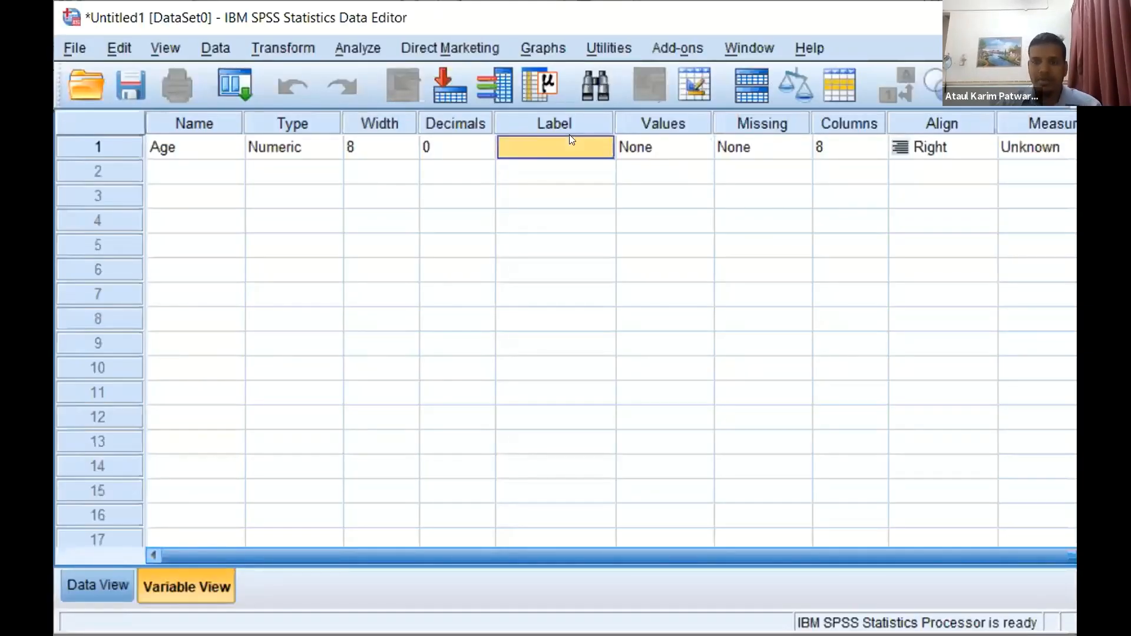
text(Age)
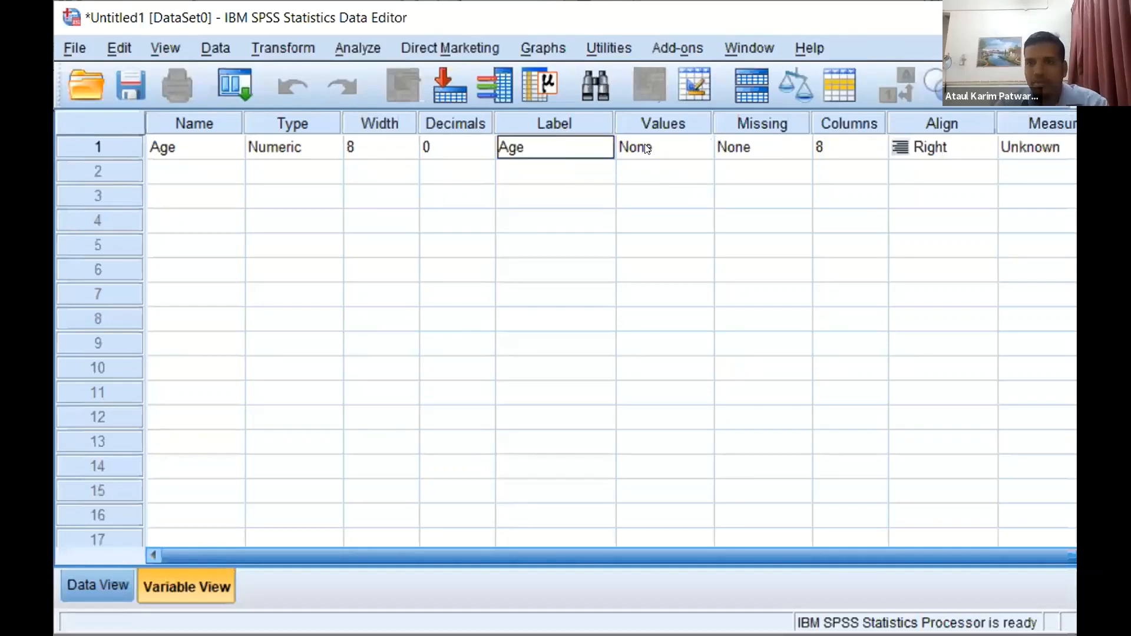
click(686, 153)
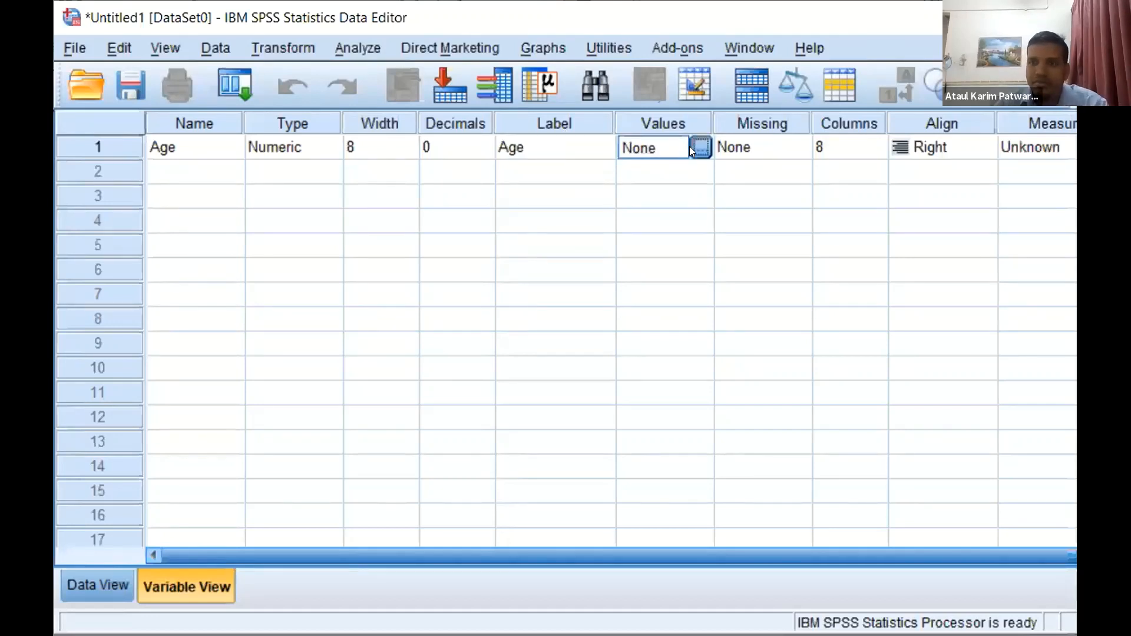
Step: Add a value label to the Age variable that codes 1 as 21-30
click(690, 147)
text(1)
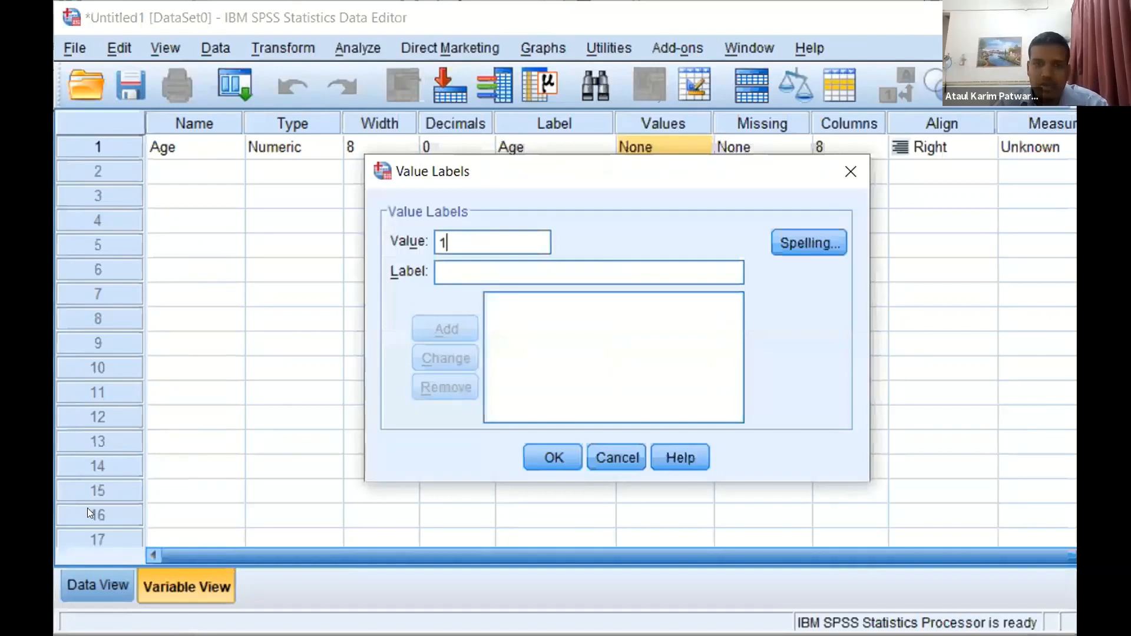
key(Tab)
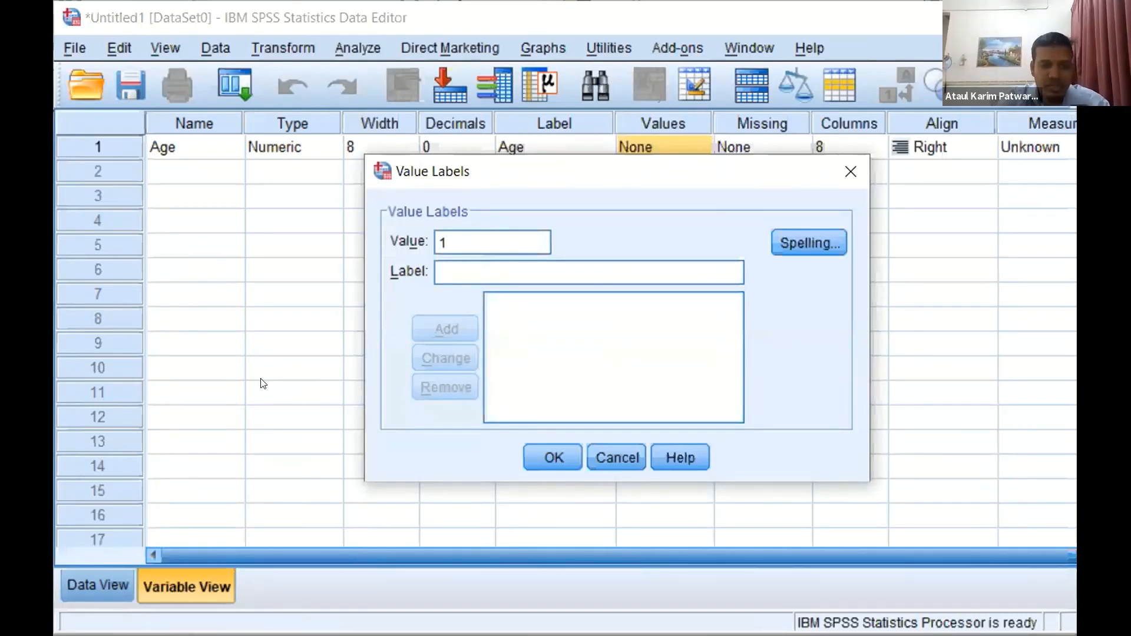
text(21-30)
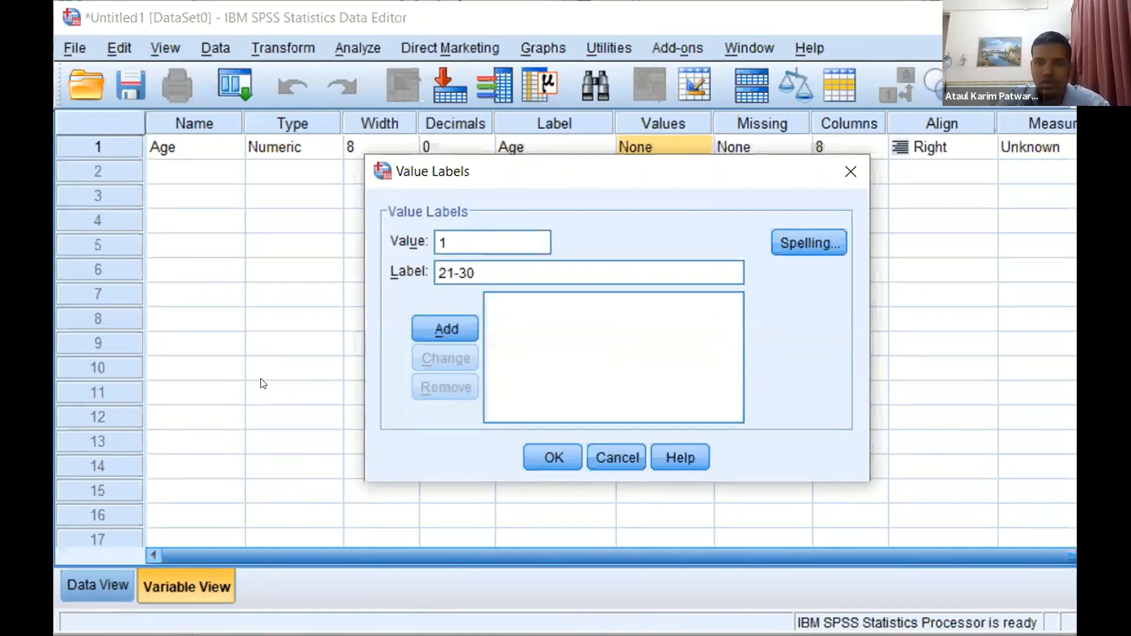
key(Return)
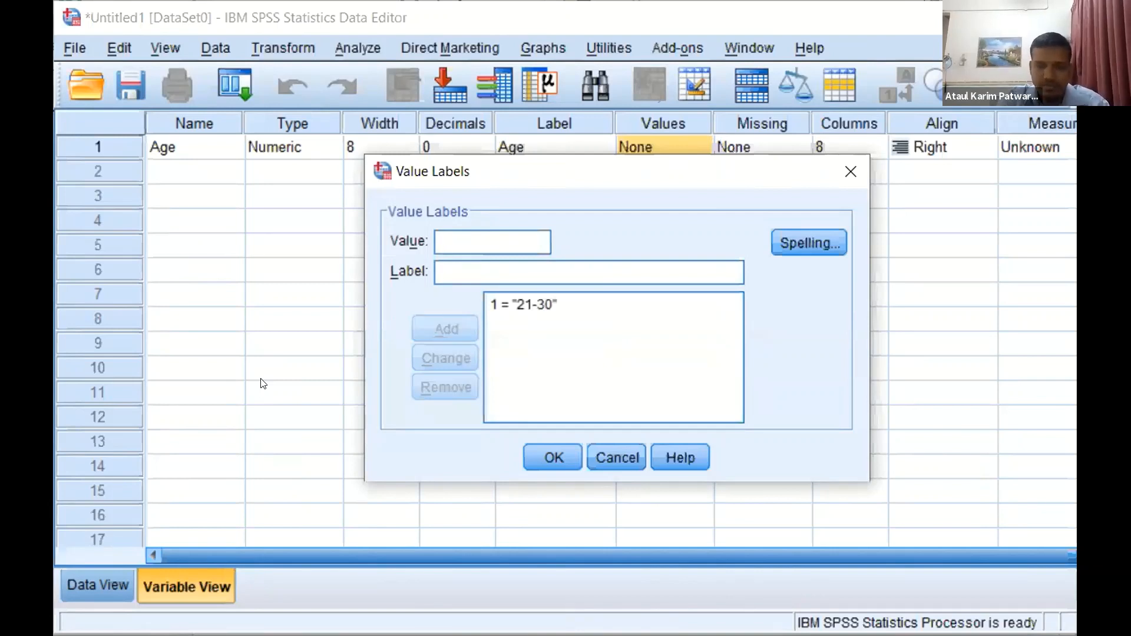
Step: Add value labels to the Age variable that code 2 as 31-40 and 3 as 41-50
text(2)
key(Tab)
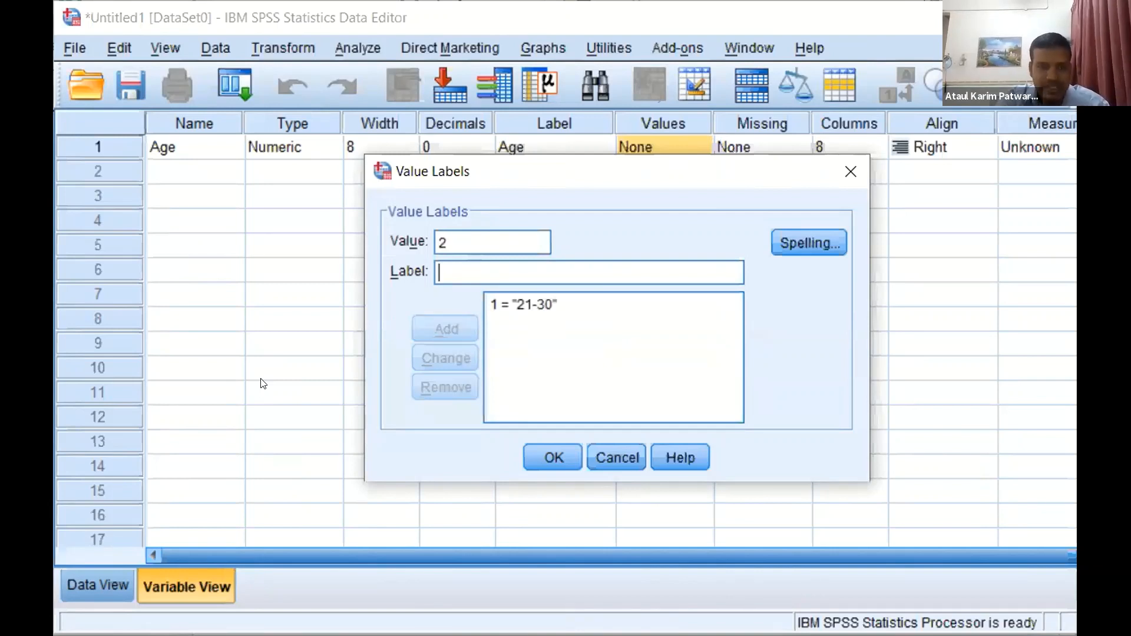
text(31-40)
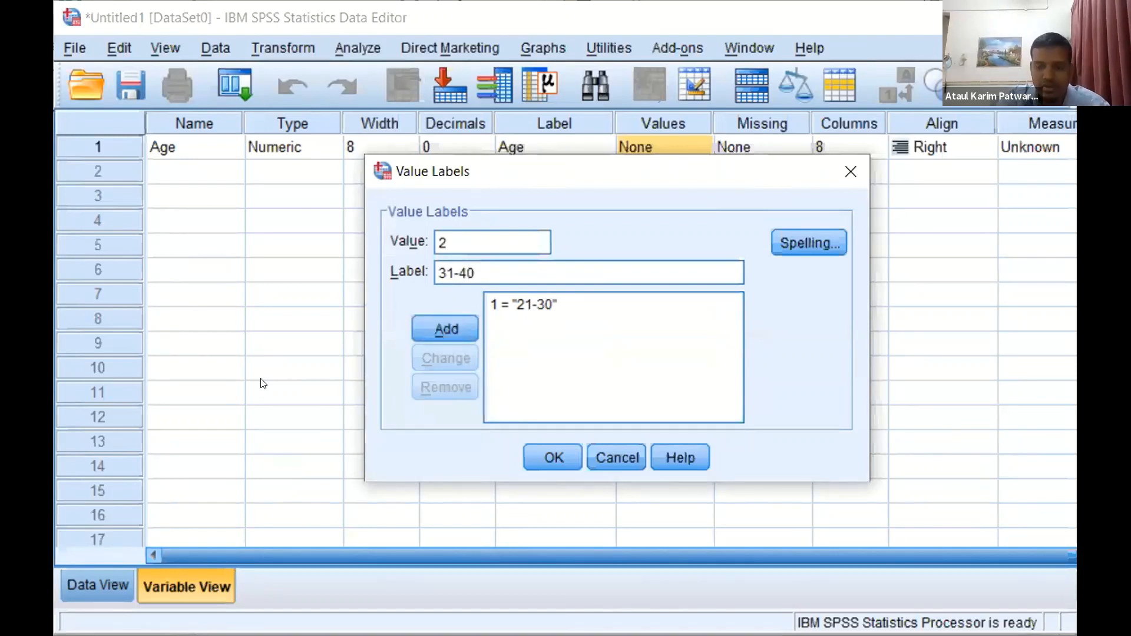
key(Return)
text(3)
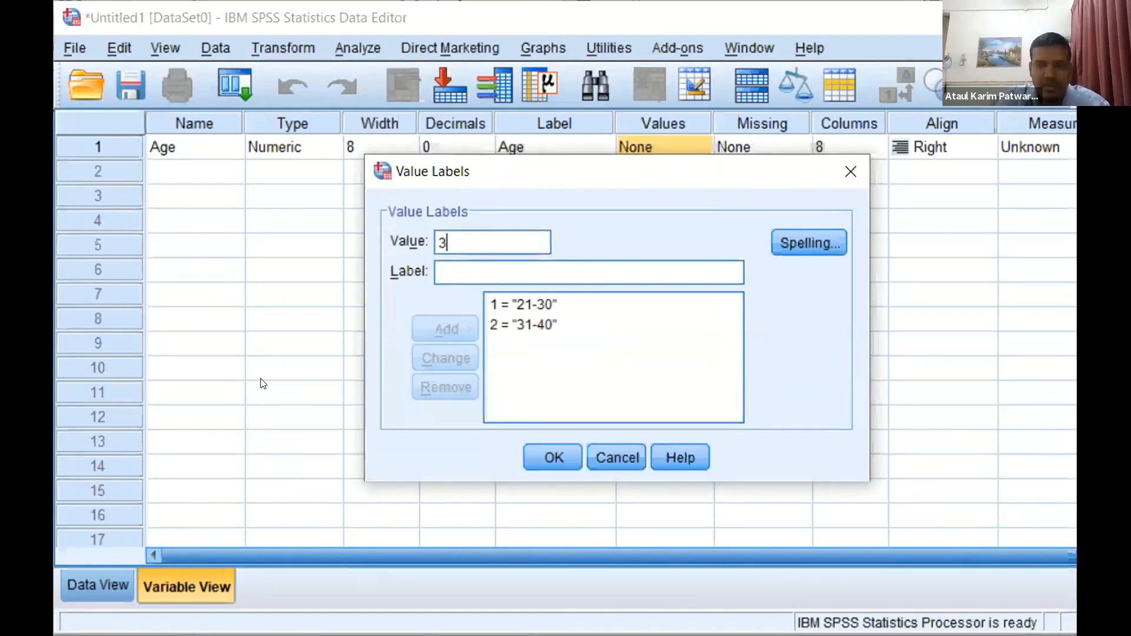
key(Tab)
text(41-50)
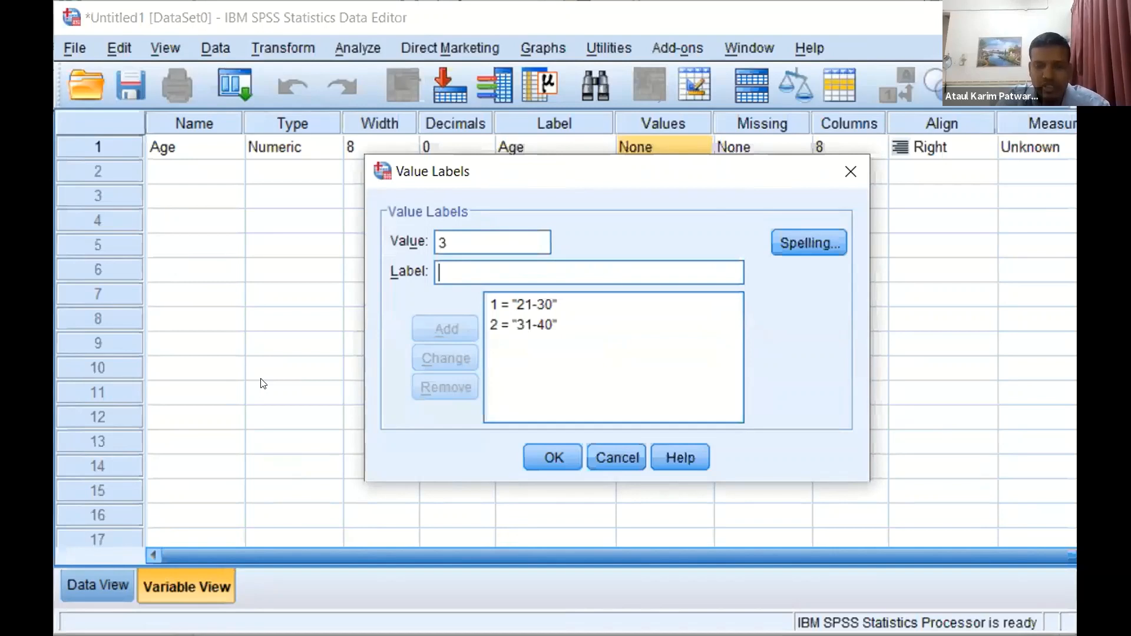
key(Return)
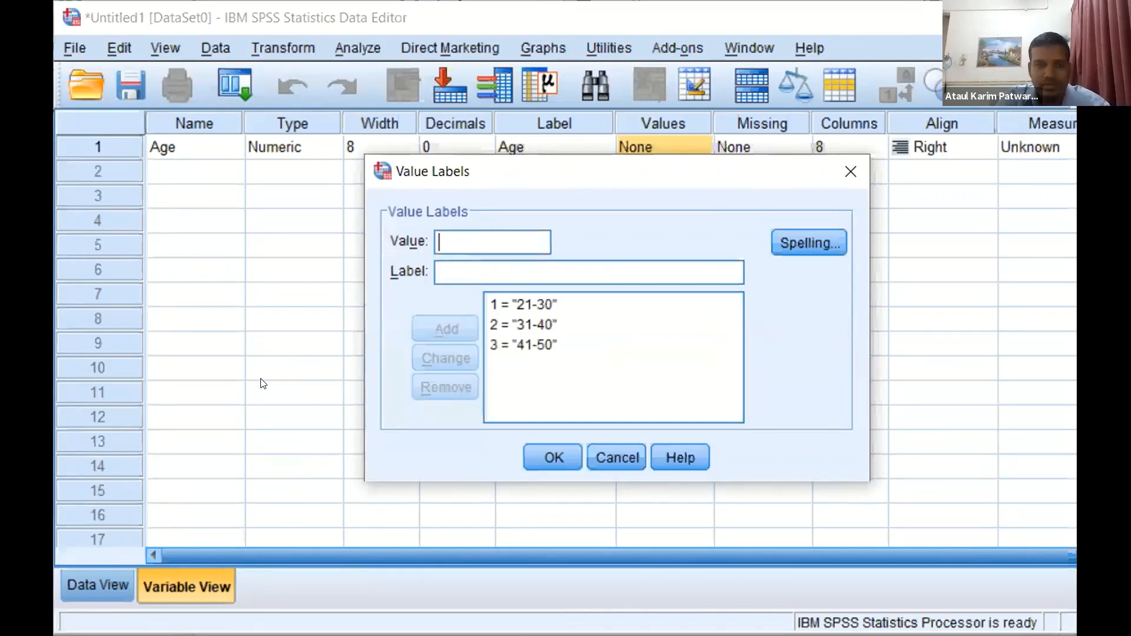
Step: Add a value label to the Age variable that codes 4 as 51-60
text(51)
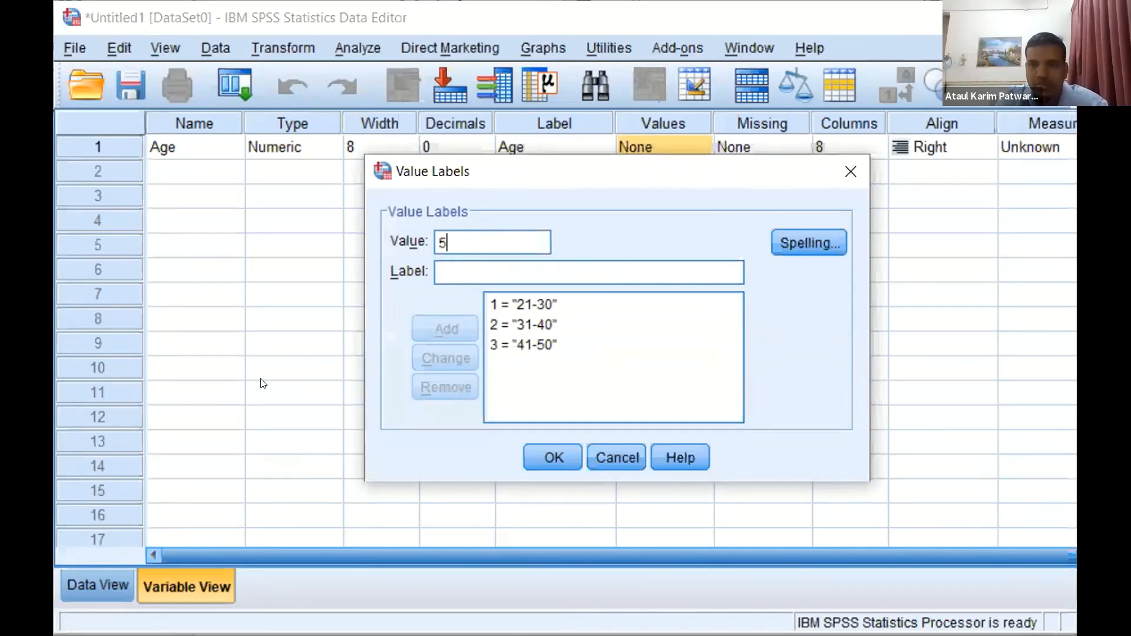
key(BackSpace)
key(BackSpace)
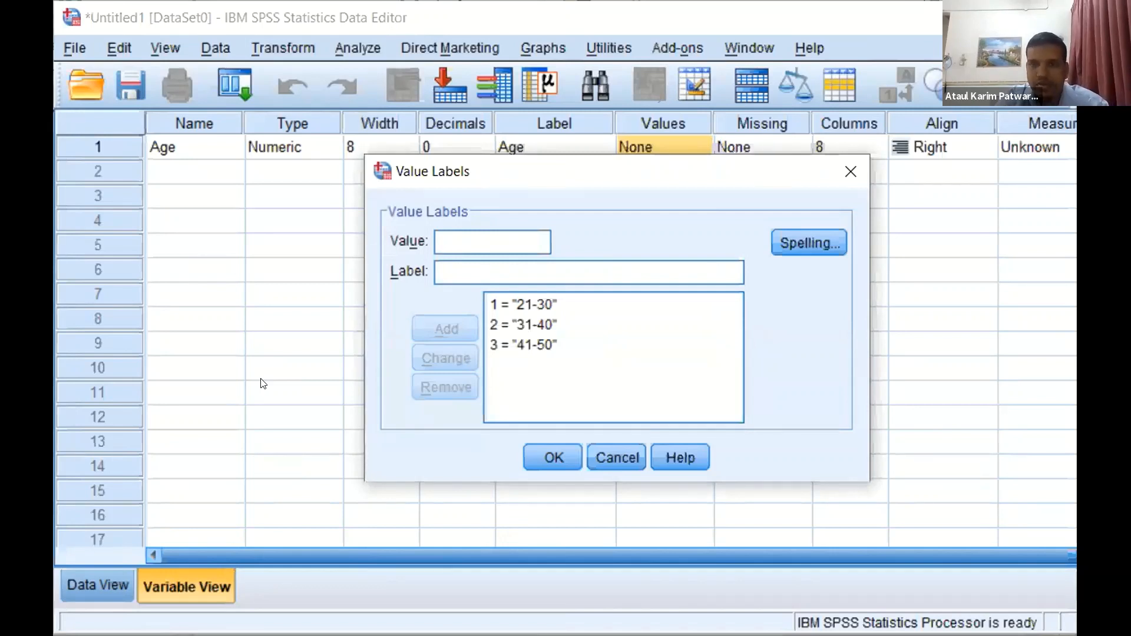
text(4)
key(Tab)
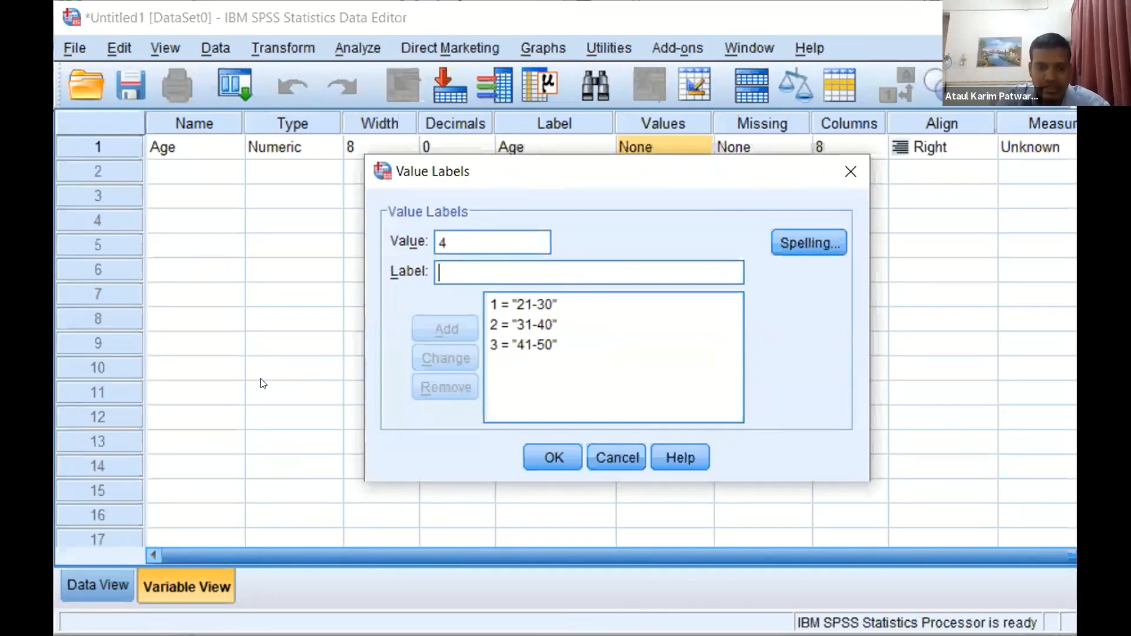
text(51-60)
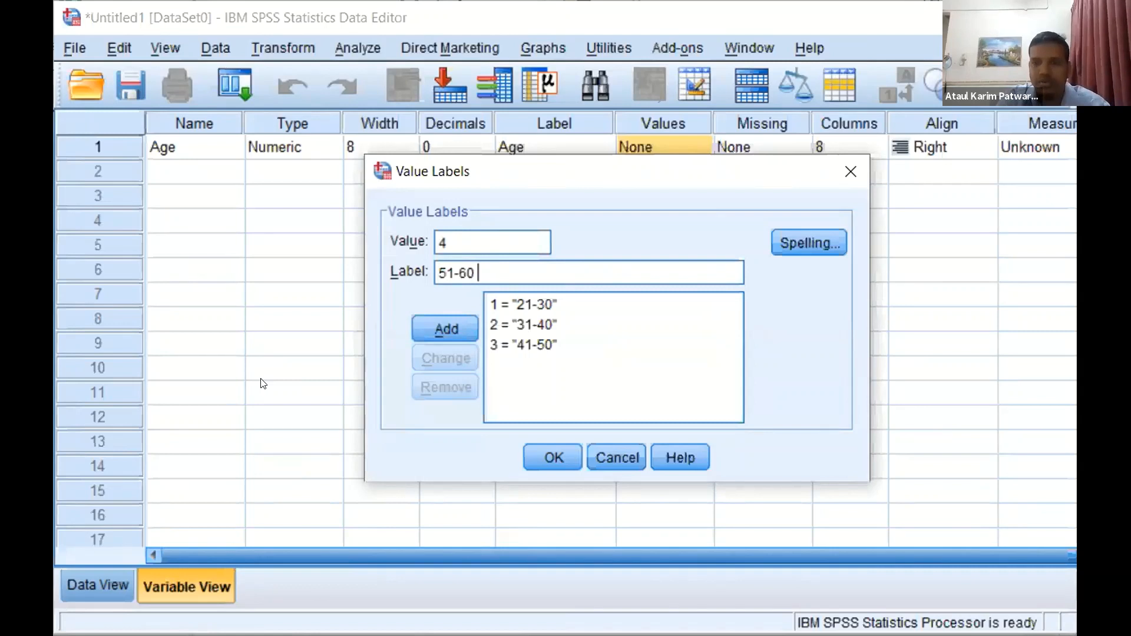
key(Return)
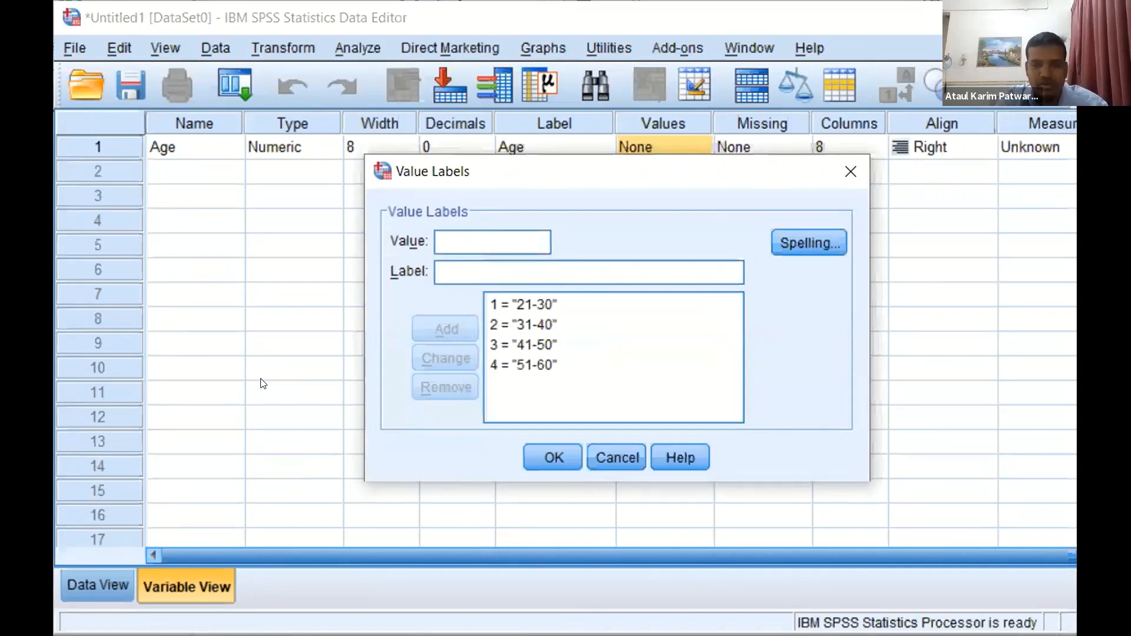
Step: Add a value label coding 5 as "61 and above" and apply the set of value labels to the Age variable
text(5)
key(Tab)
text(6)
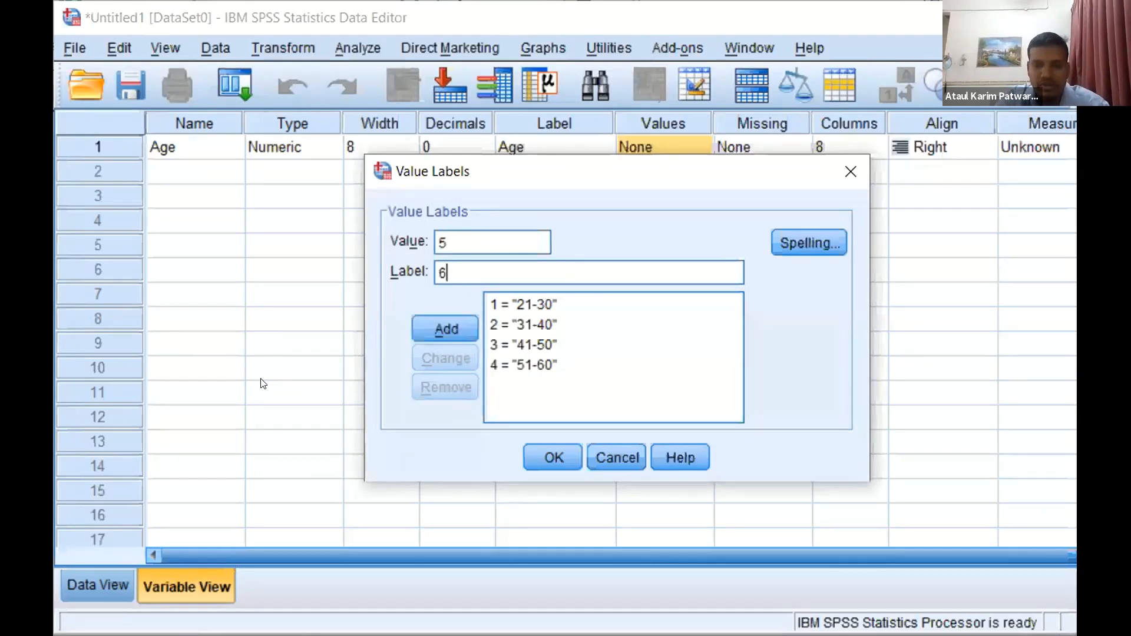
text(1 and abpv)
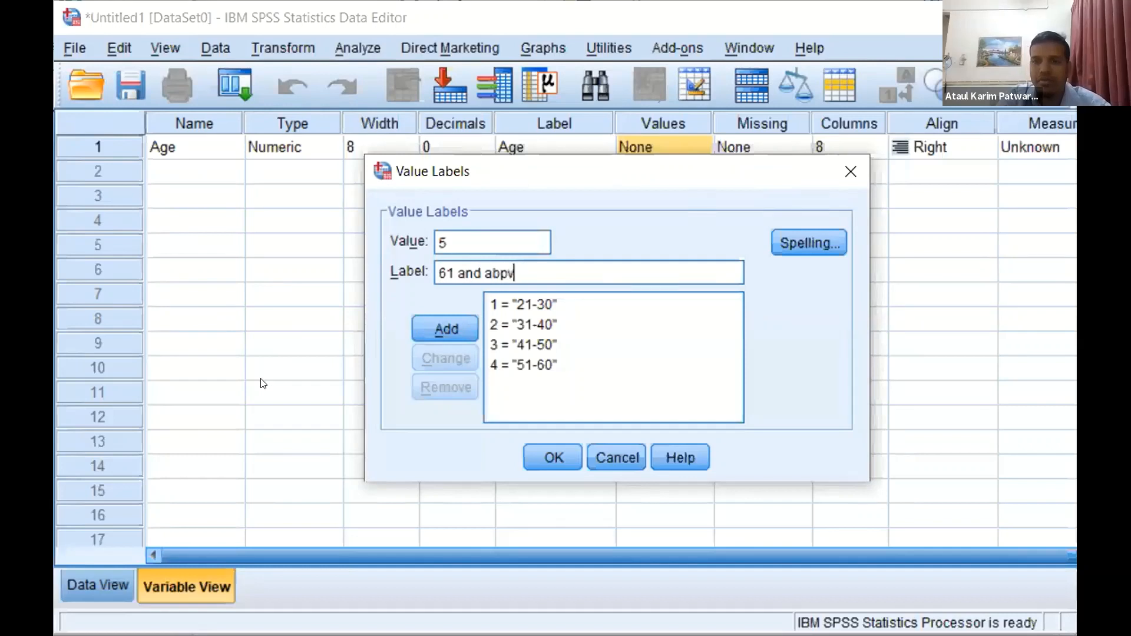
key(BackSpace)
key(BackSpace)
text(pve)
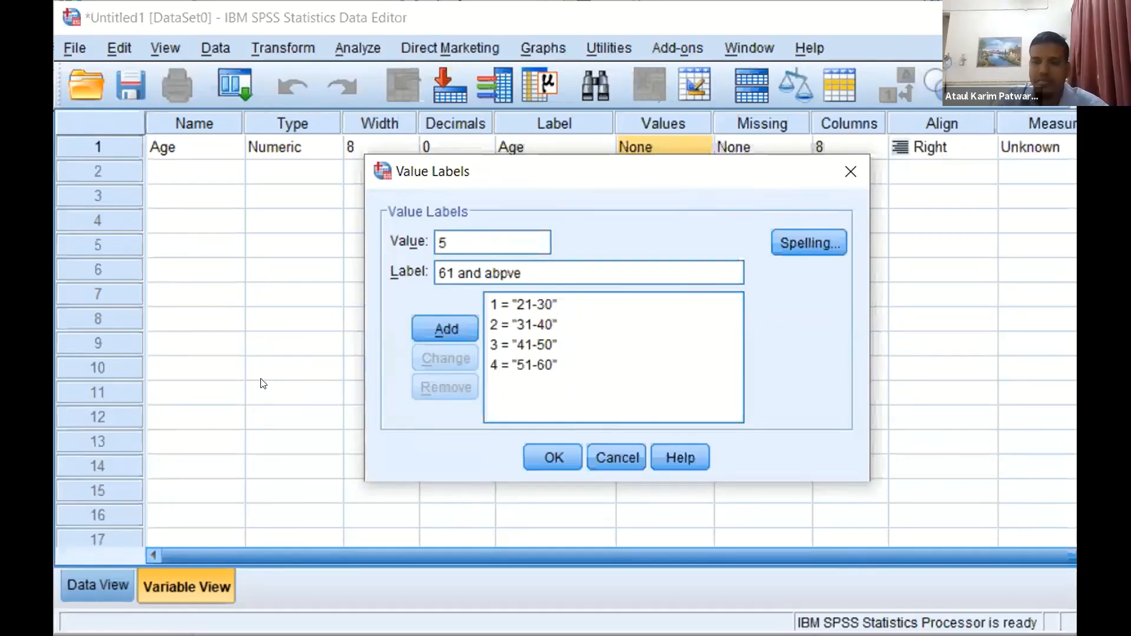
key(BackSpace)
key(BackSpace)
key(BackSpace)
text(ov)
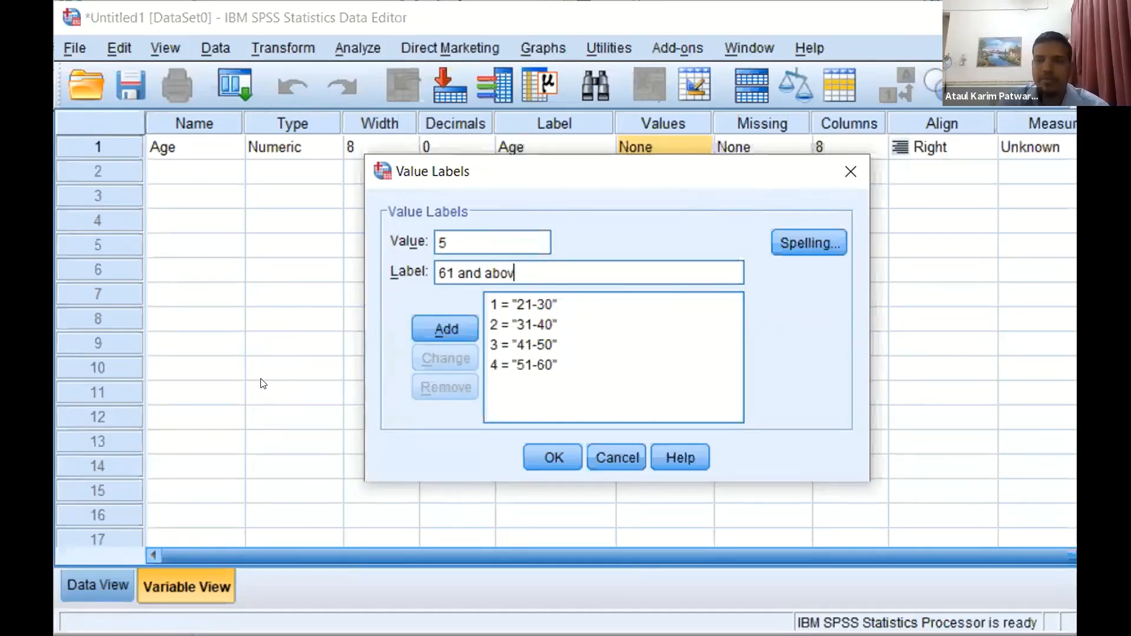
text(e)
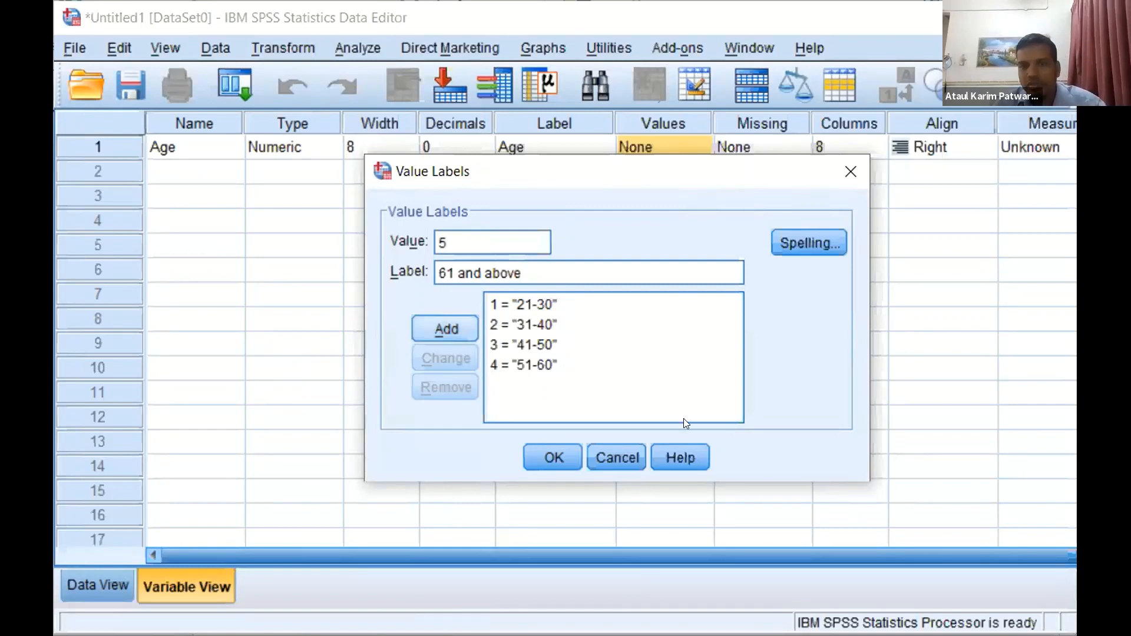
key(Return)
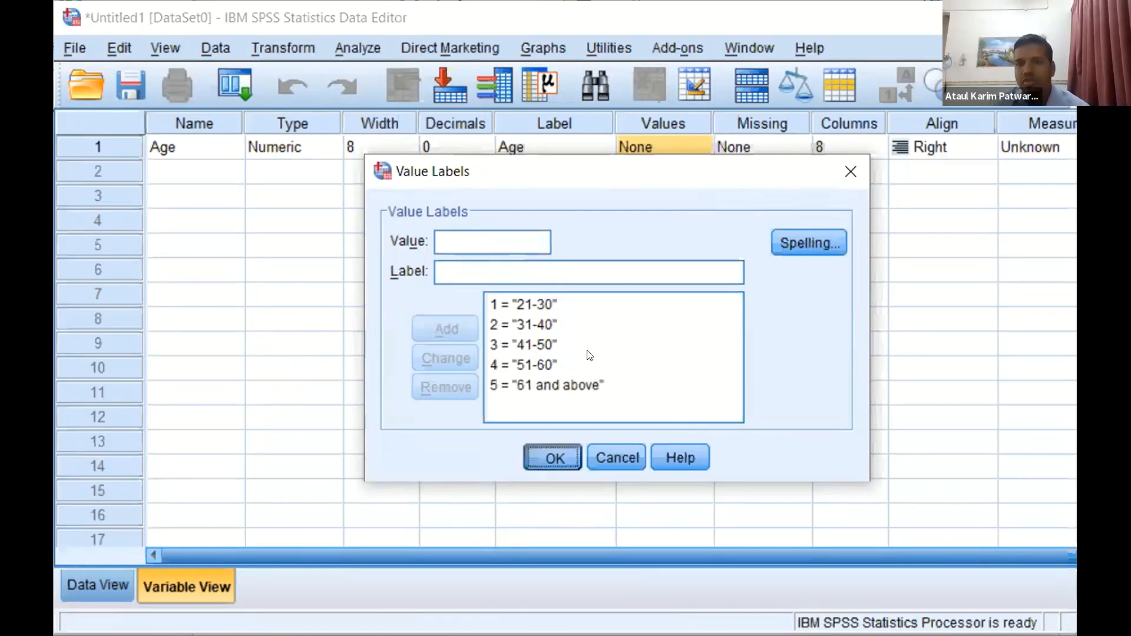
key(Return)
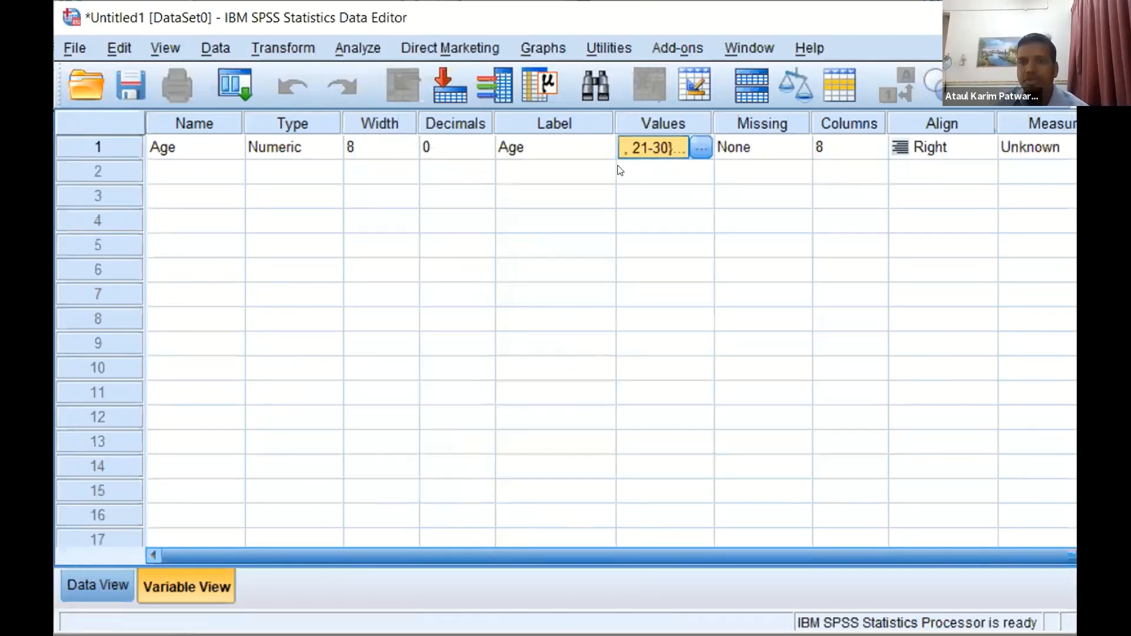
Step: Define 999 as a discrete missing value for the Age variable
click(797, 150)
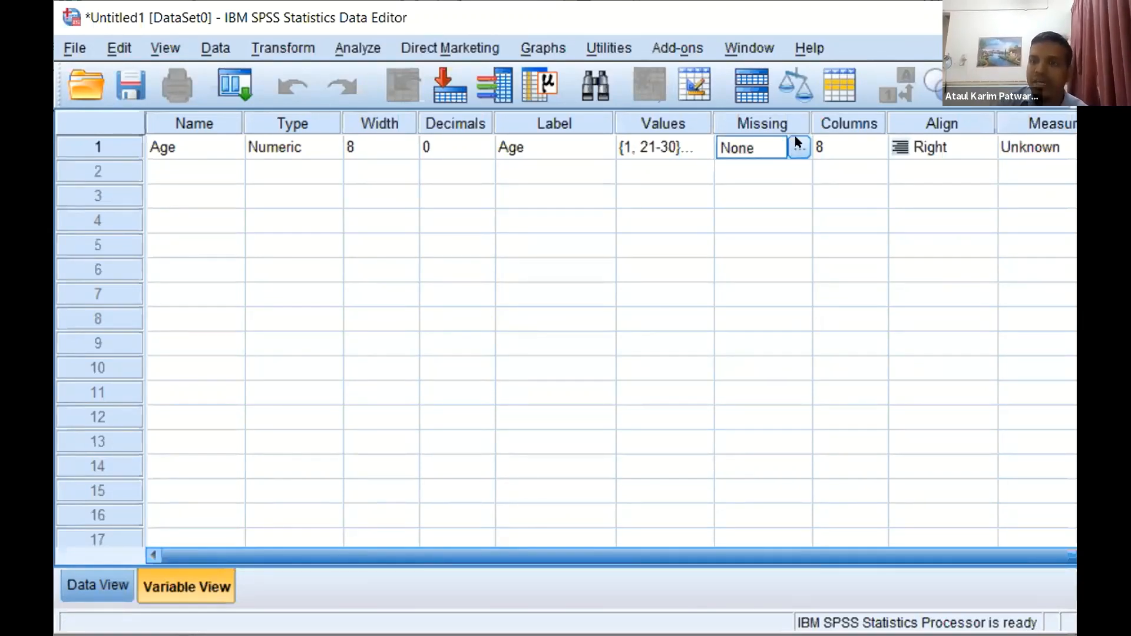
click(796, 147)
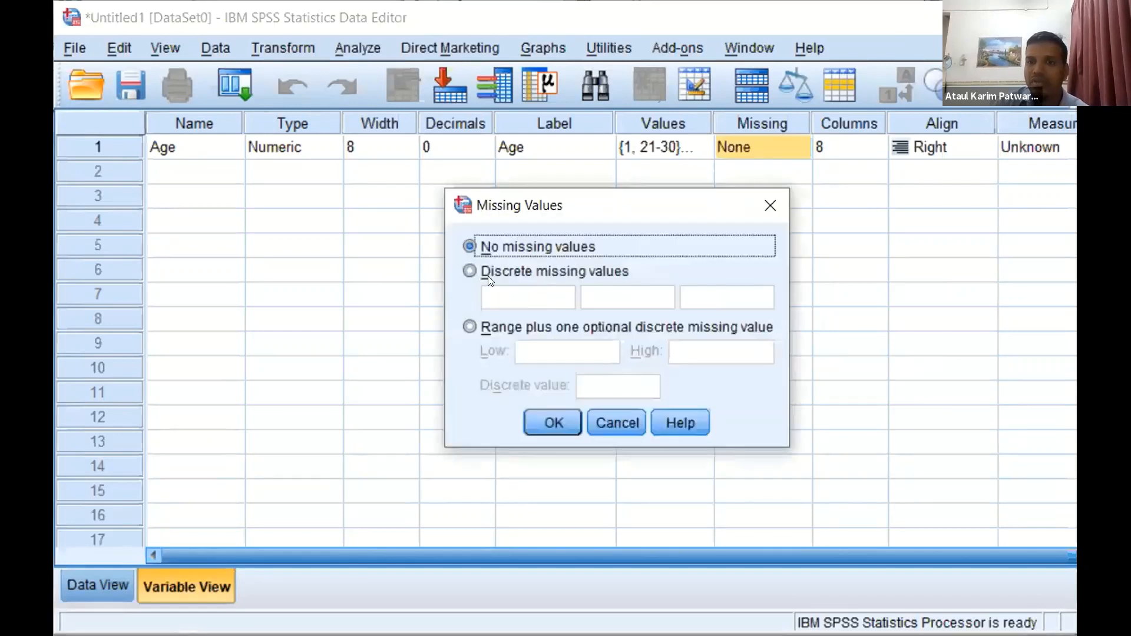
click(507, 293)
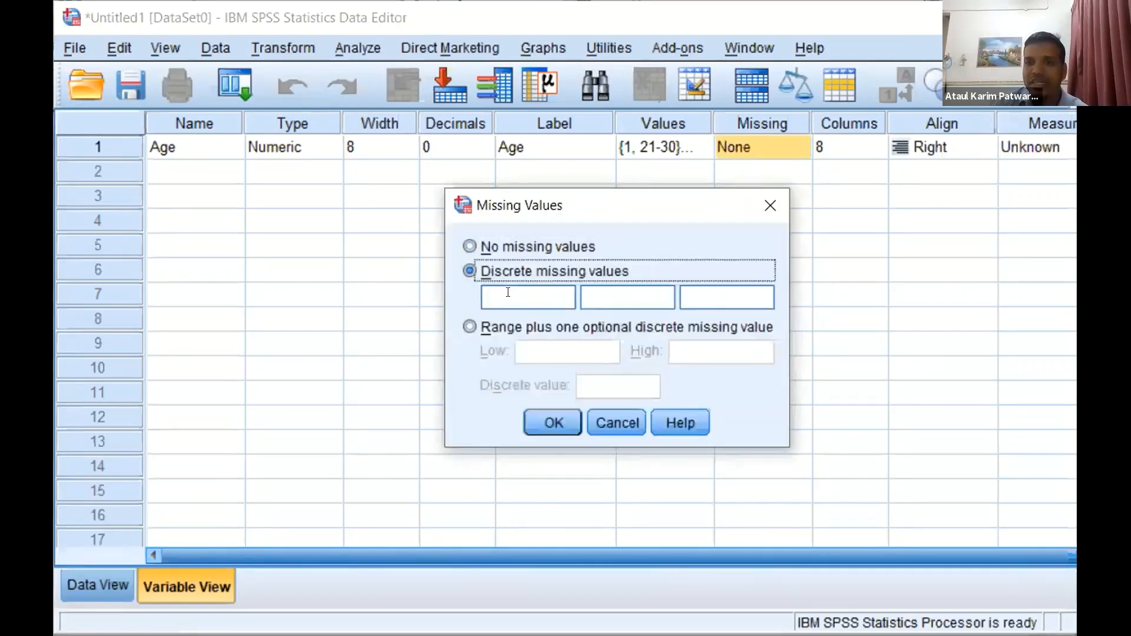
text(999)
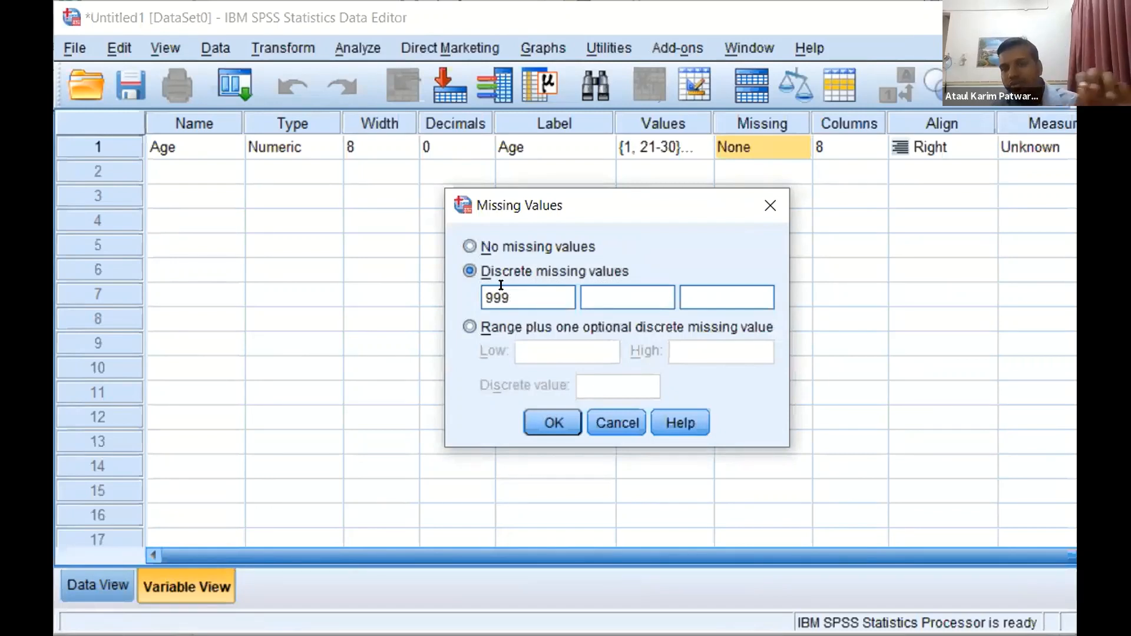
drag(509, 295, 483, 294)
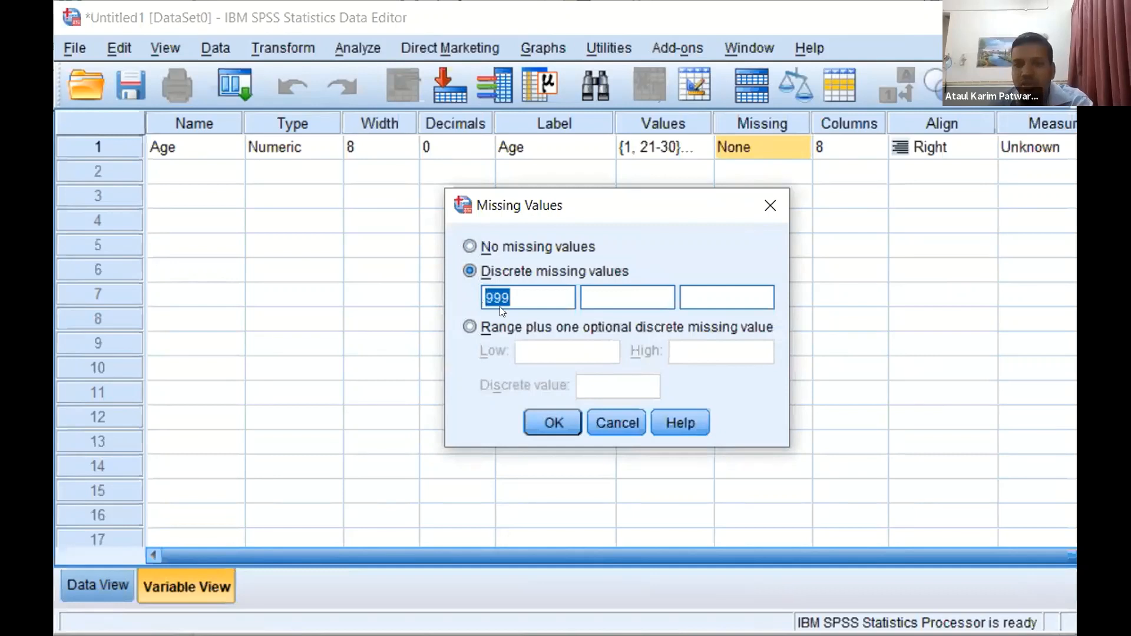
click(507, 296)
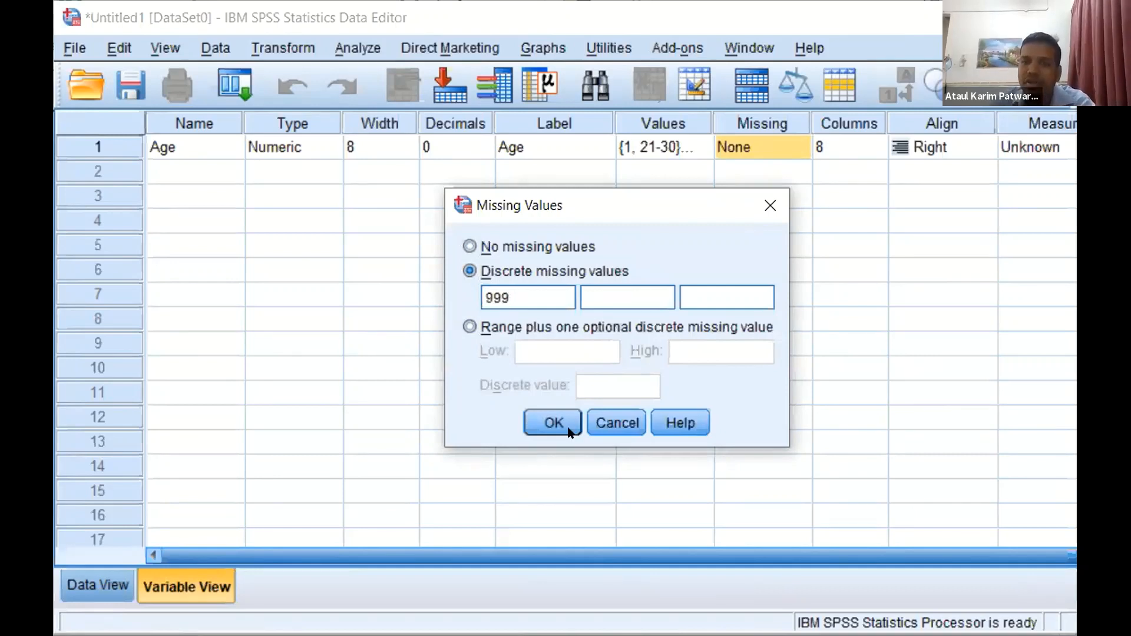
click(568, 428)
Step: Review the missing value, column width and alignment options of the Age variable
click(795, 179)
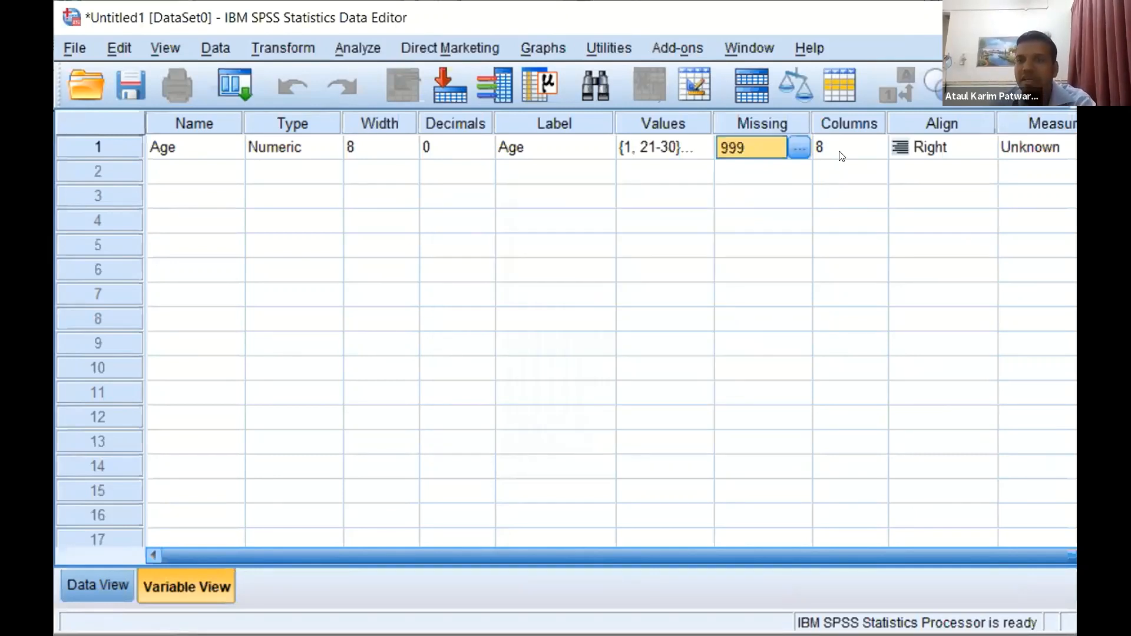
click(836, 147)
click(748, 149)
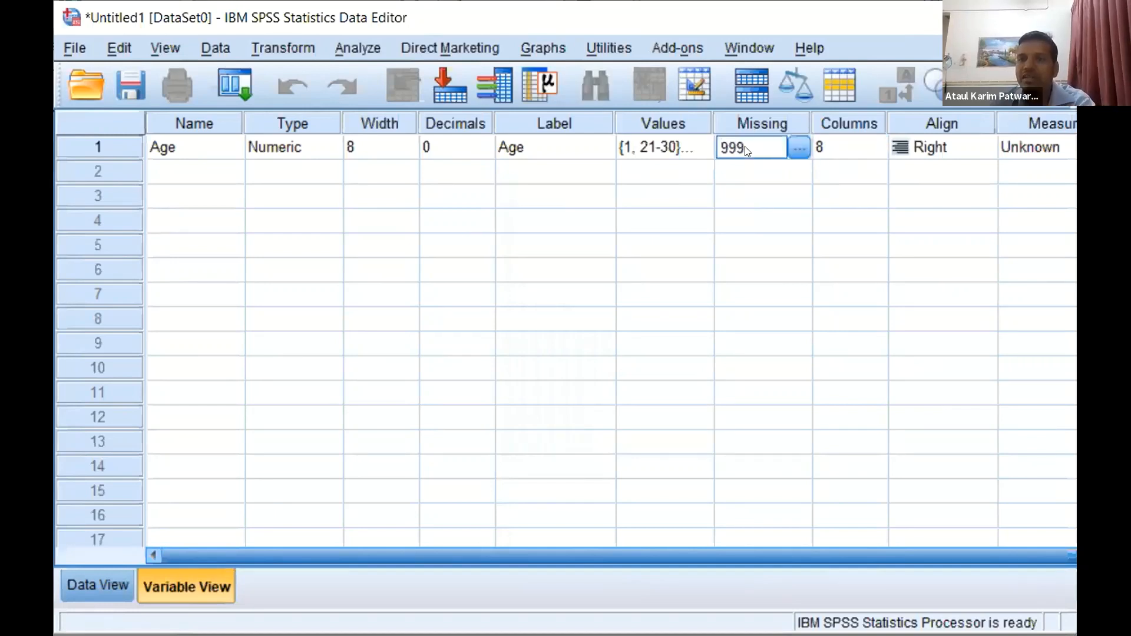
click(747, 170)
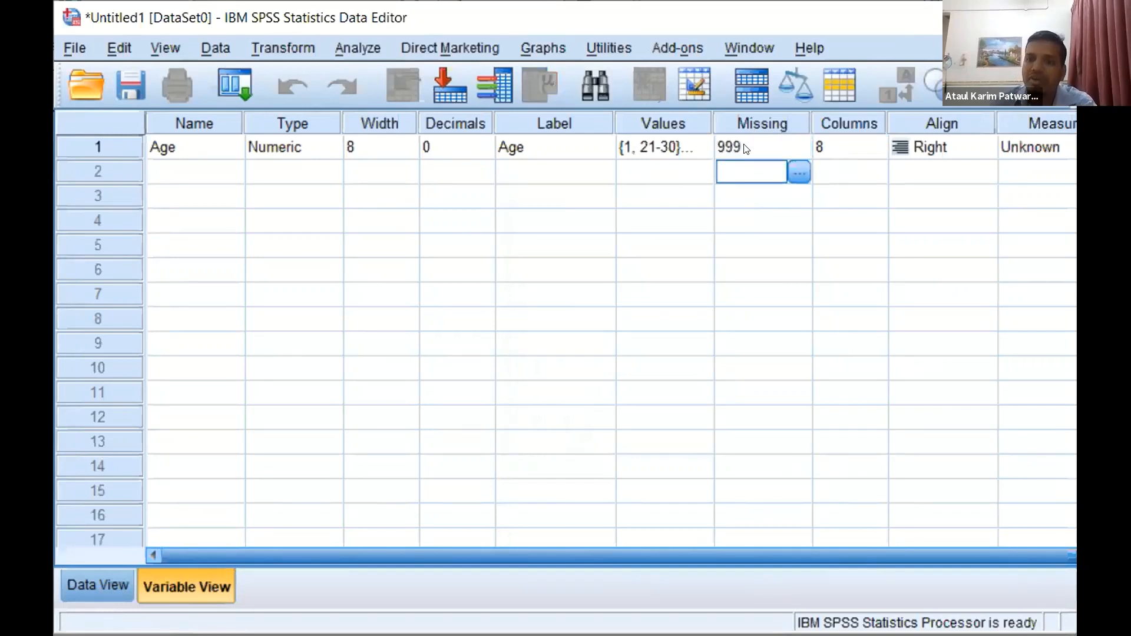
click(747, 148)
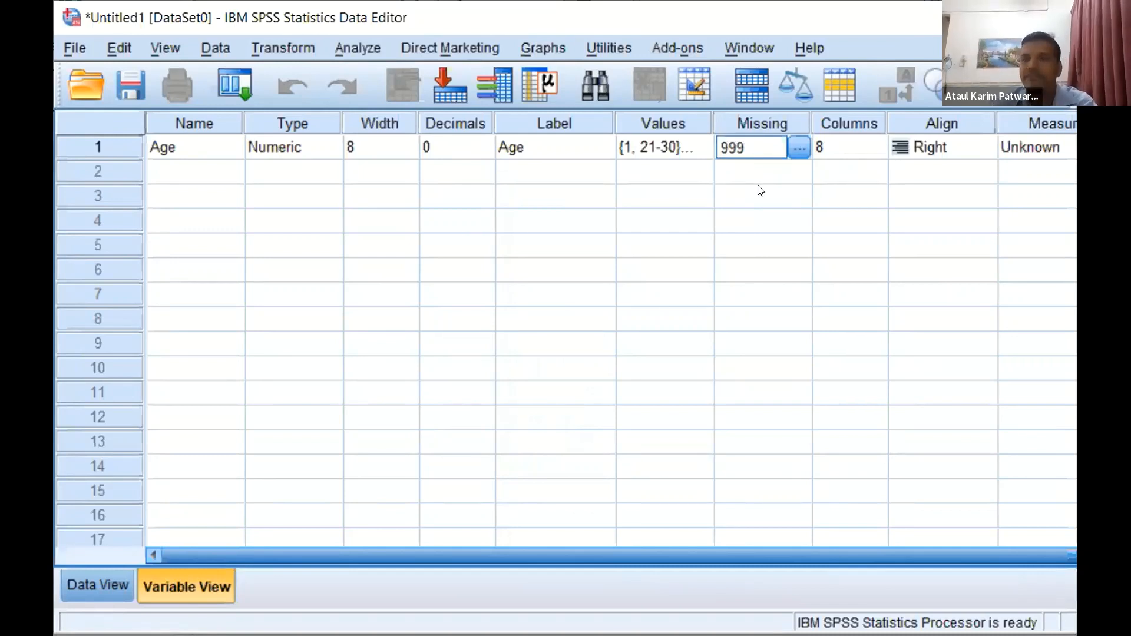
click(757, 187)
click(820, 146)
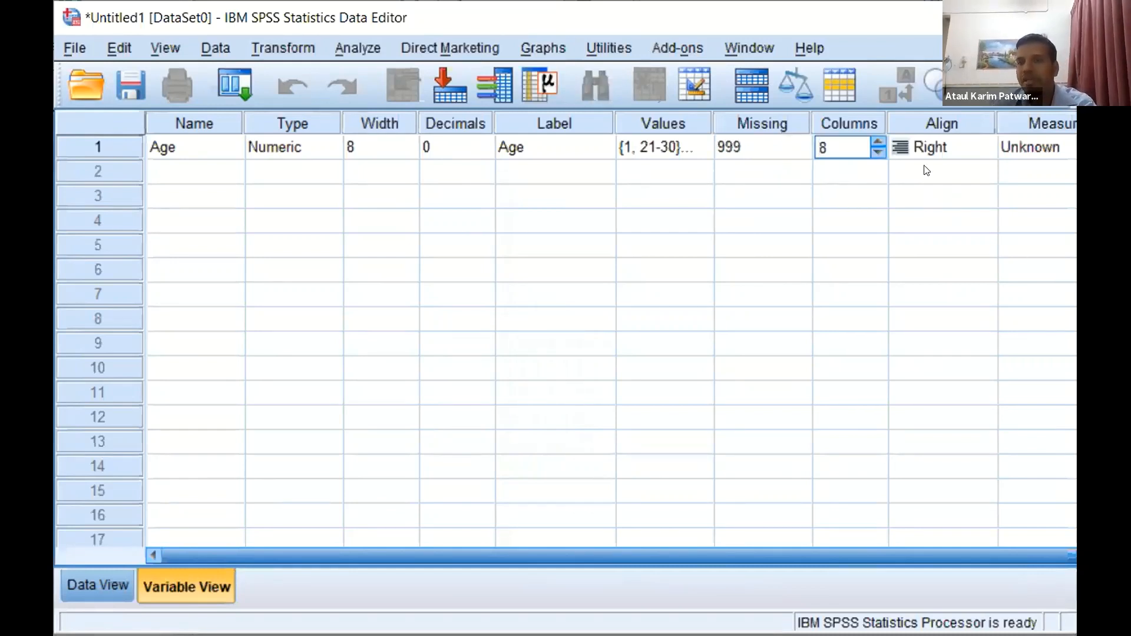
key(Tab)
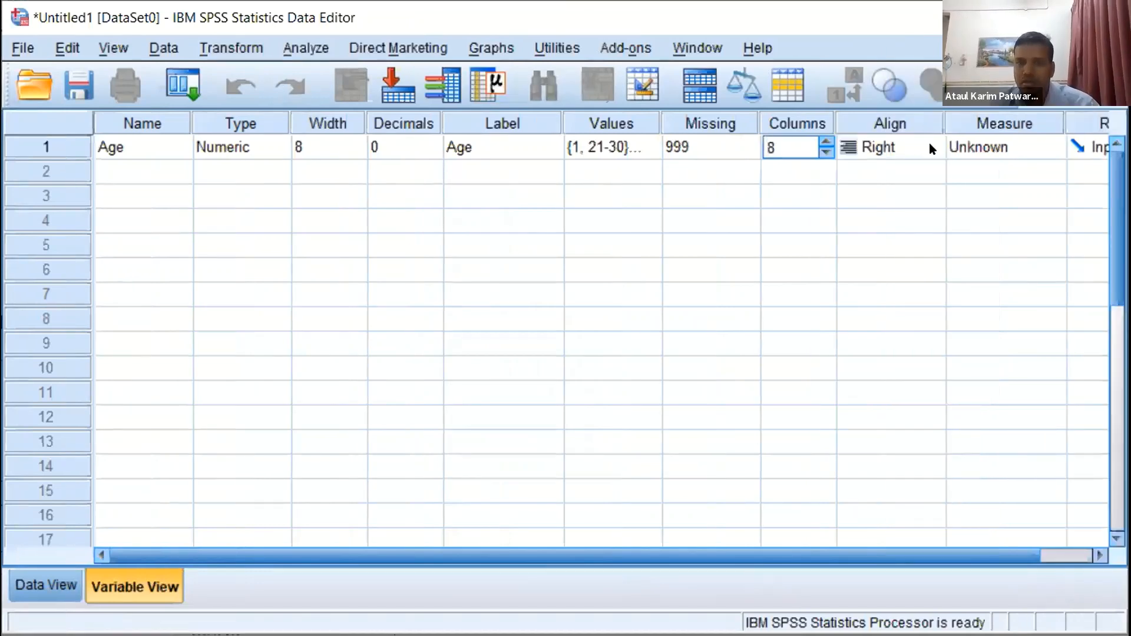
click(928, 144)
click(976, 201)
click(890, 151)
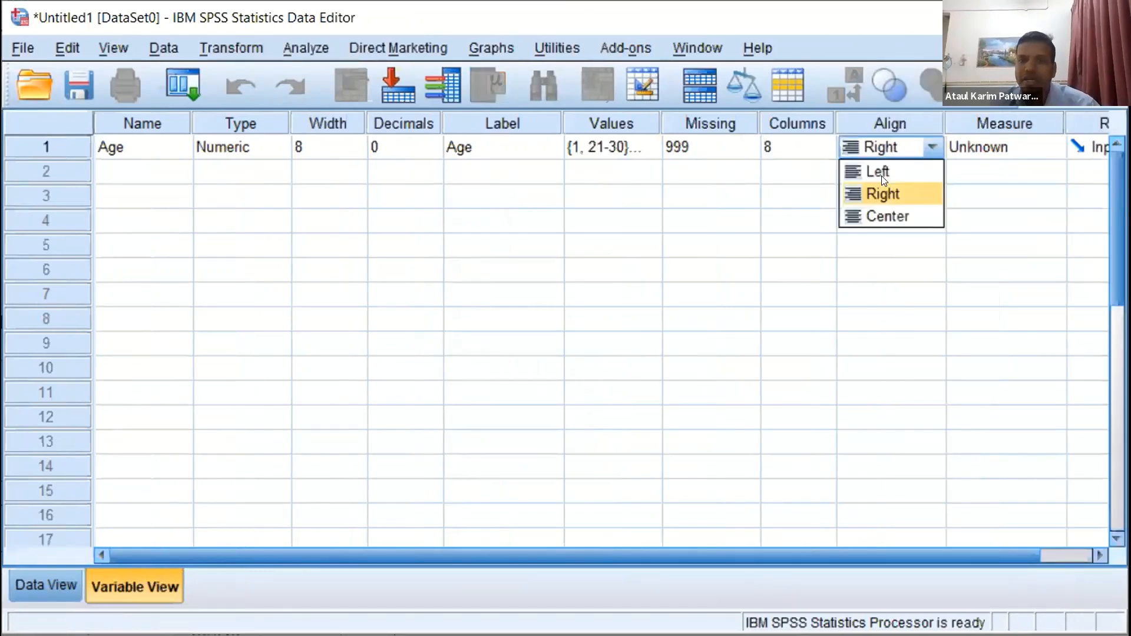
click(888, 170)
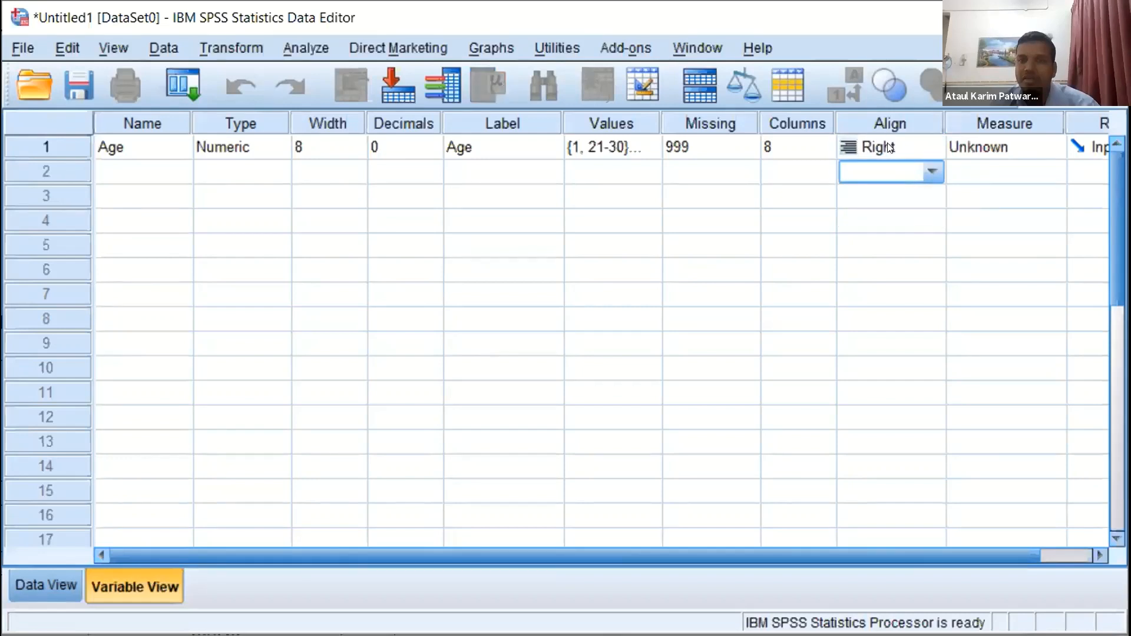
click(889, 148)
Step: Maximize the data editor window and examine the measurement levels available for the Age variable
click(995, 221)
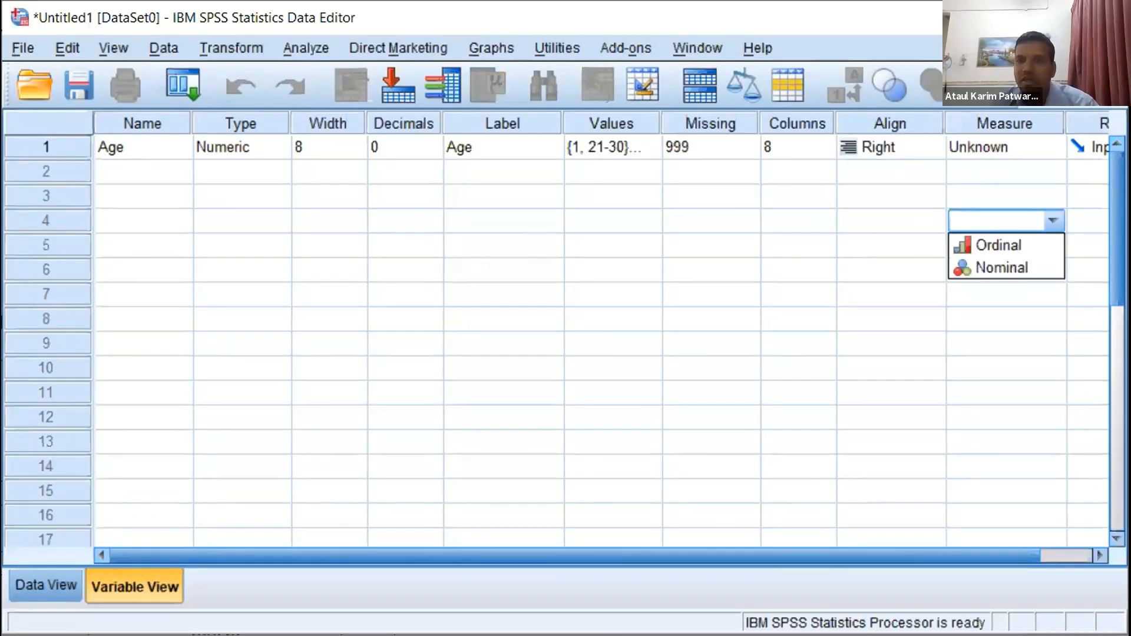
click(1067, 18)
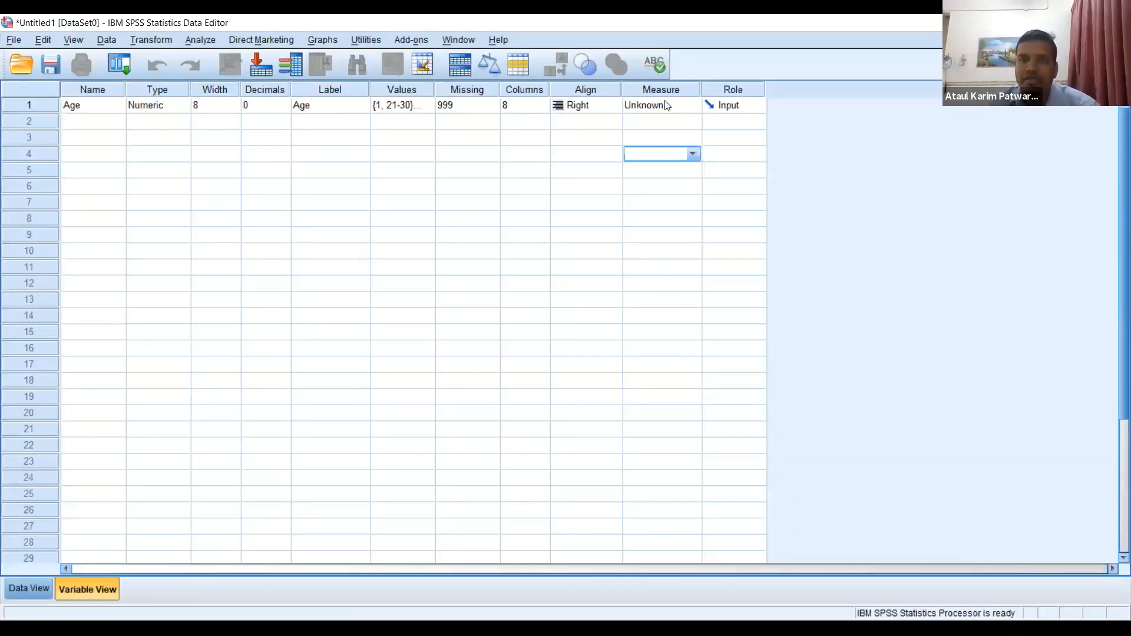
click(664, 106)
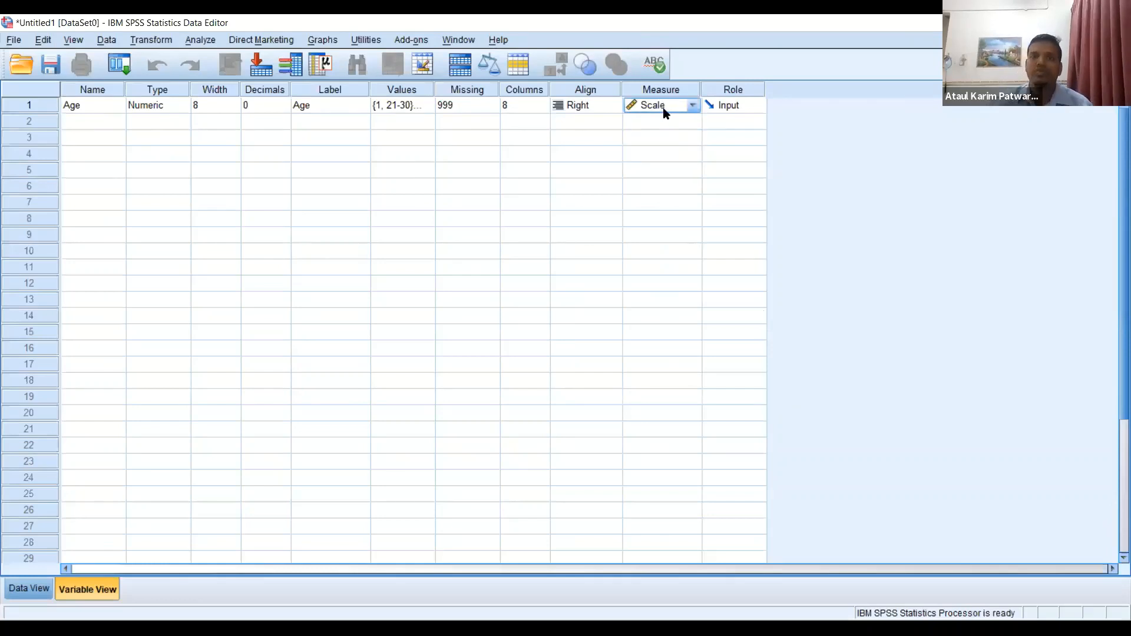
click(664, 112)
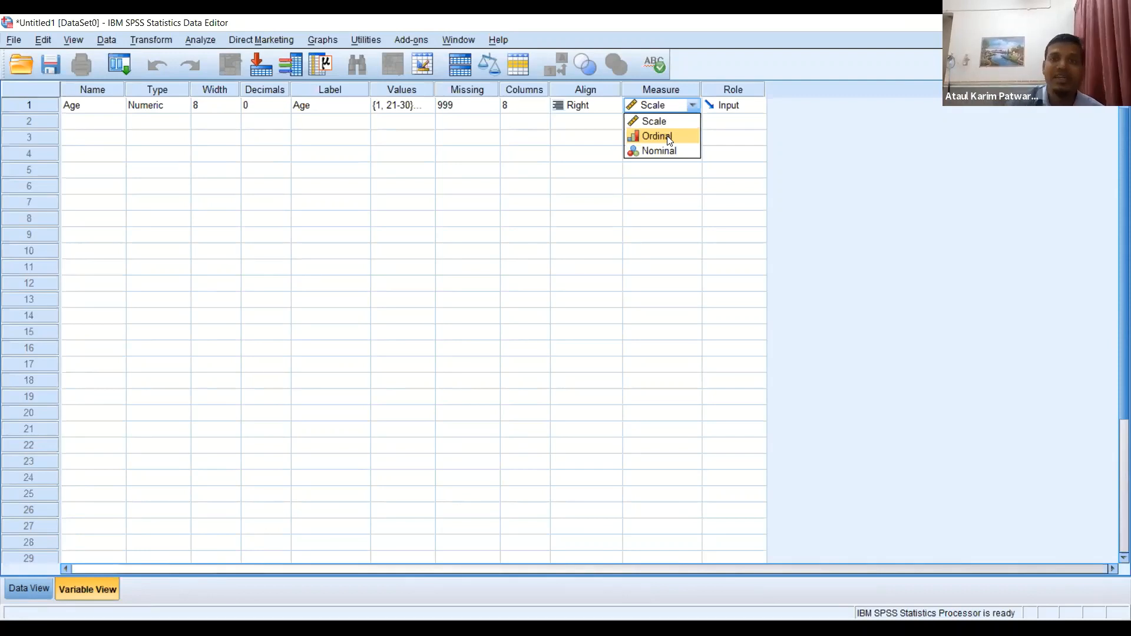
key(Up)
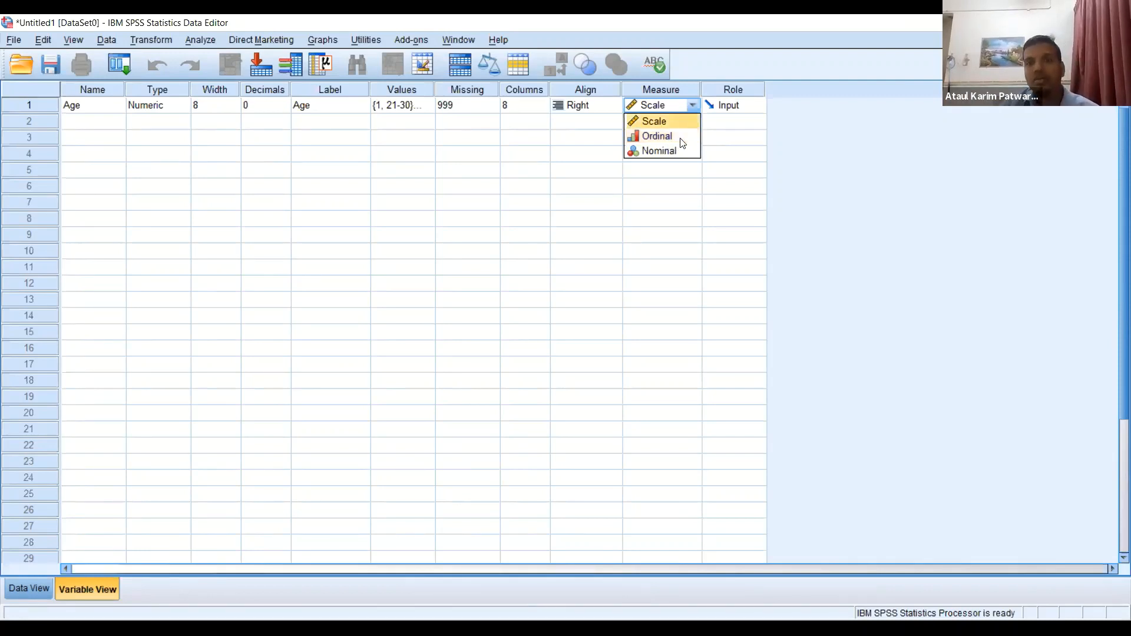
key(Down)
key(Down)
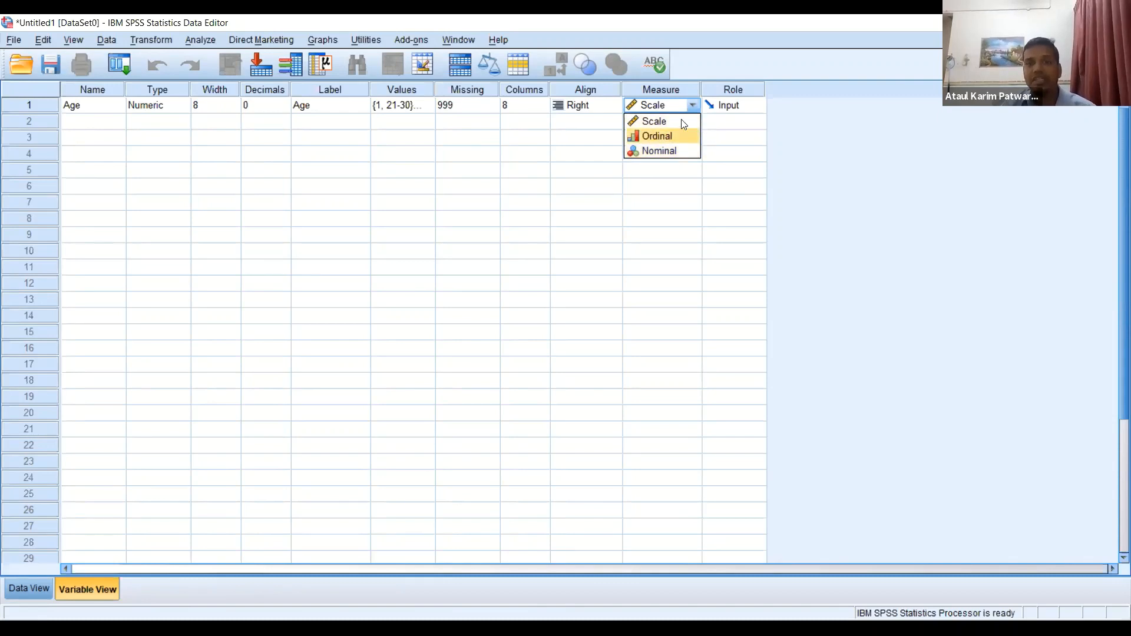
Step: Examine the role options available for the Age variable
click(718, 125)
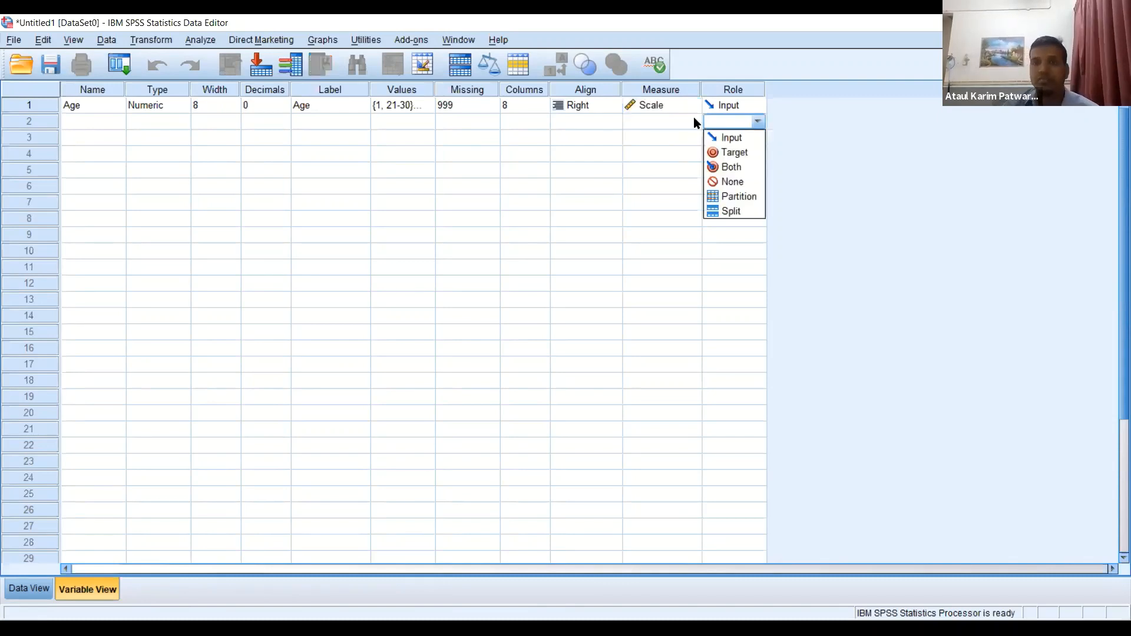
click(657, 115)
click(659, 111)
click(721, 140)
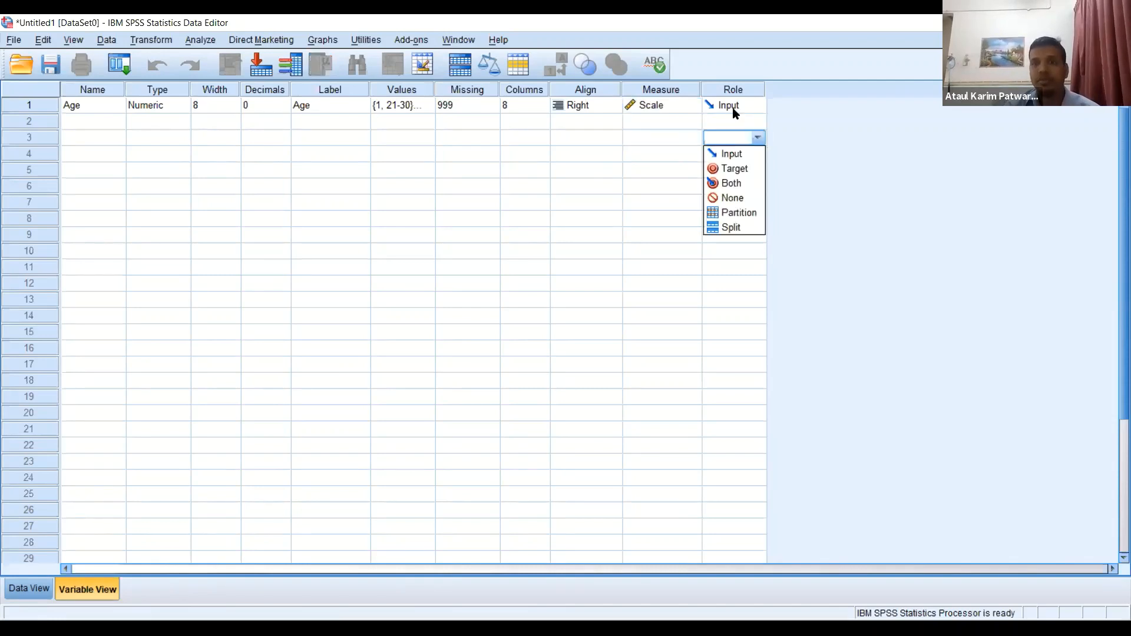
click(729, 106)
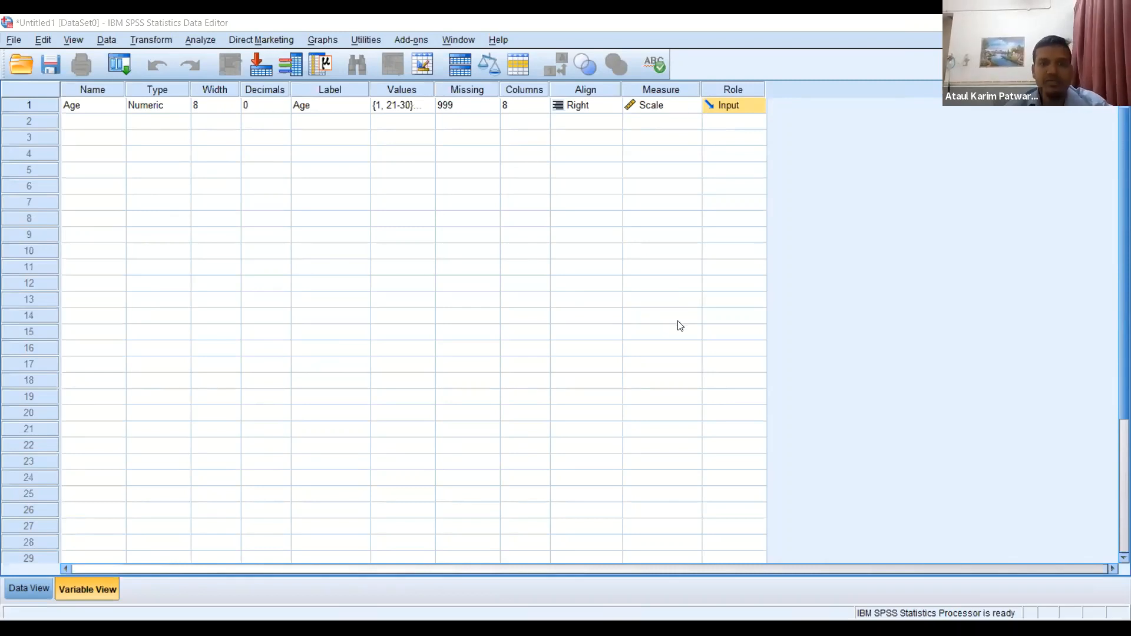
Step: Add a second variable named Gender and confirm Numeric as its type
click(90, 122)
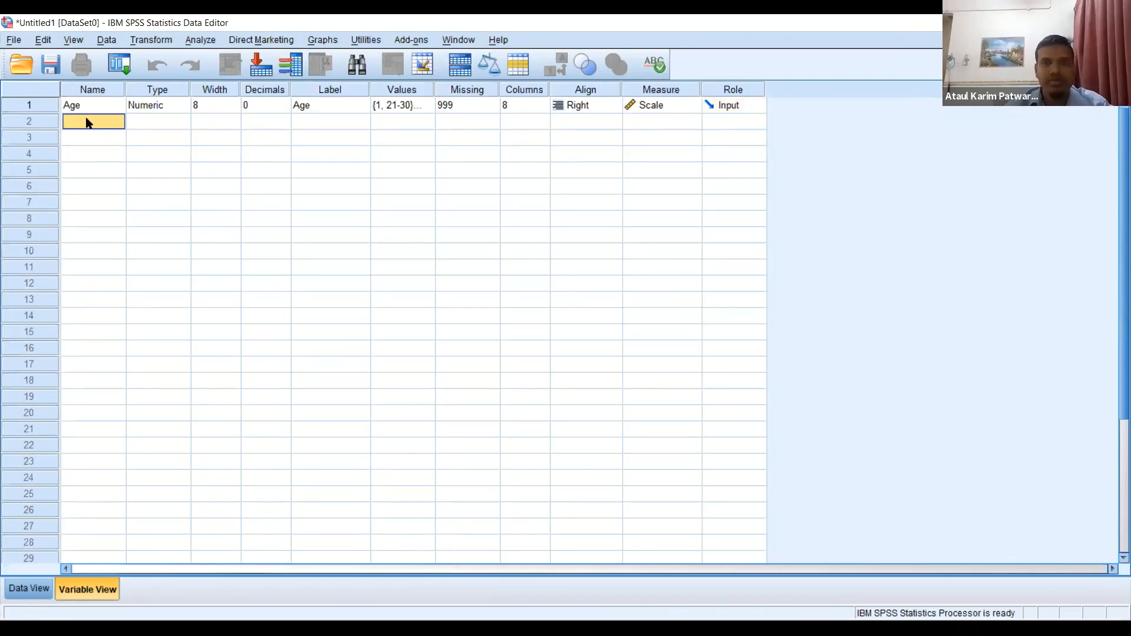
text(Gen)
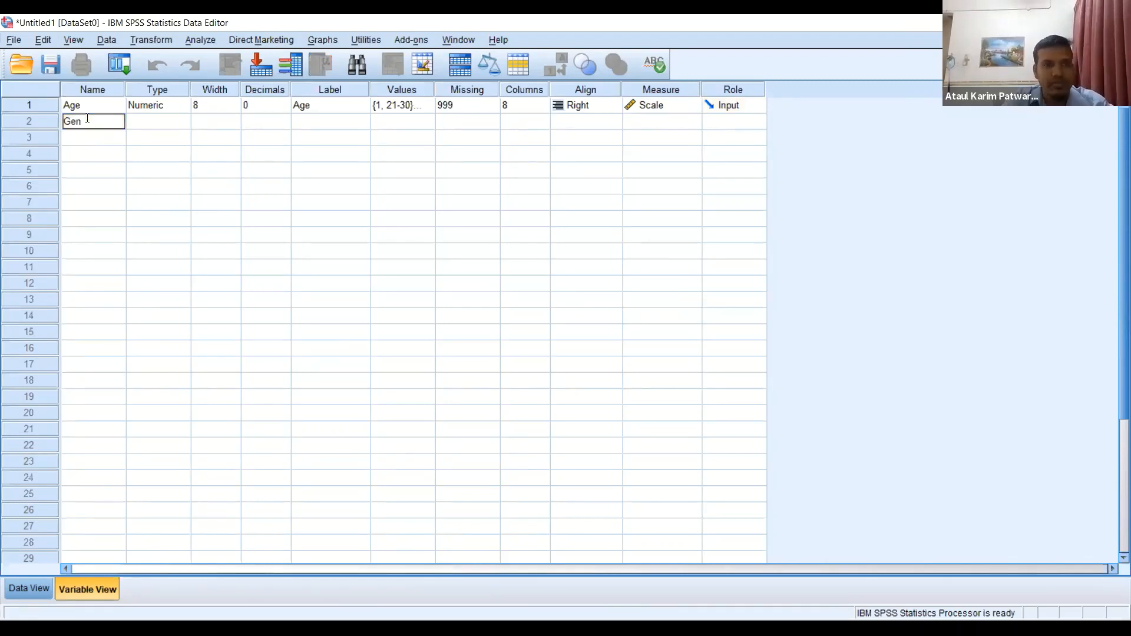
text(der)
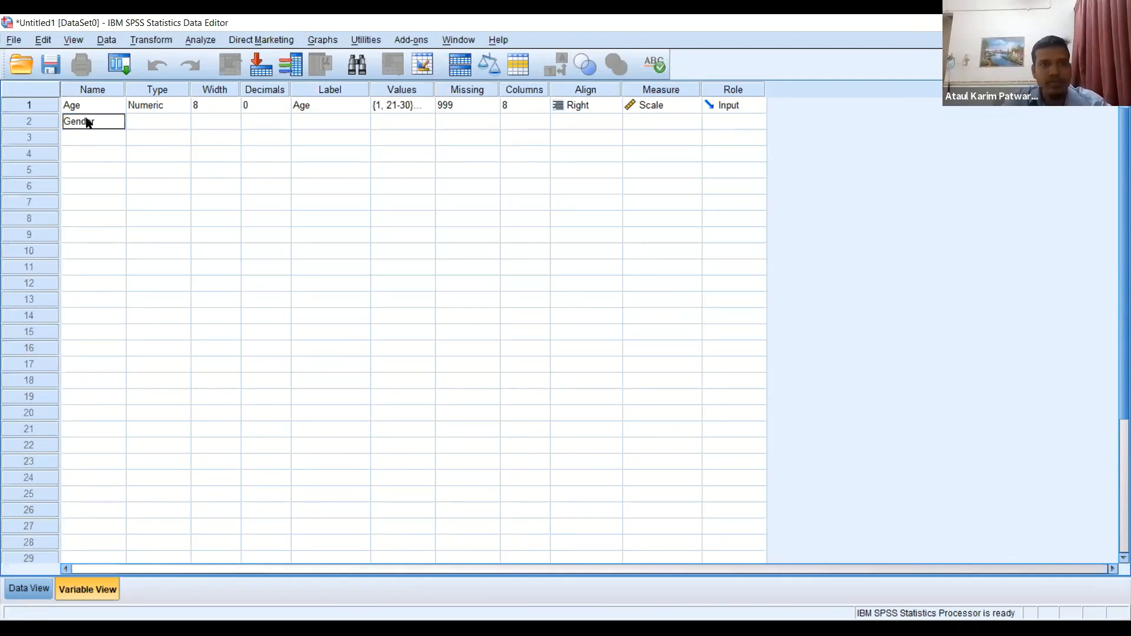
key(Tab)
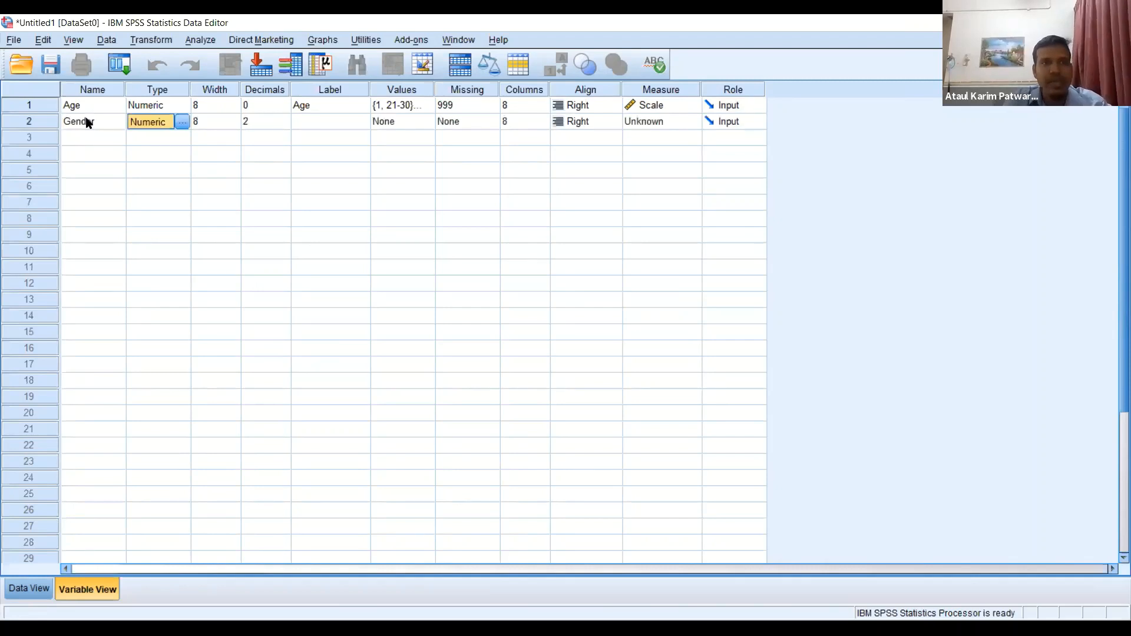
click(180, 123)
click(524, 421)
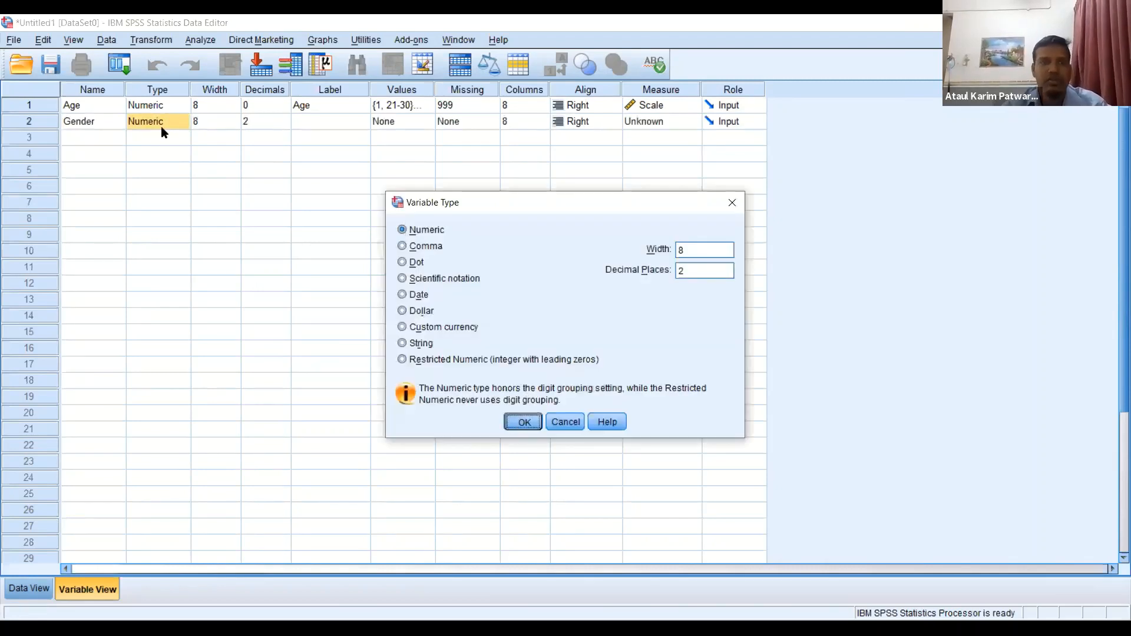
Step: Set the Gender variable's decimals to 0 and enter Gender as its label
click(209, 121)
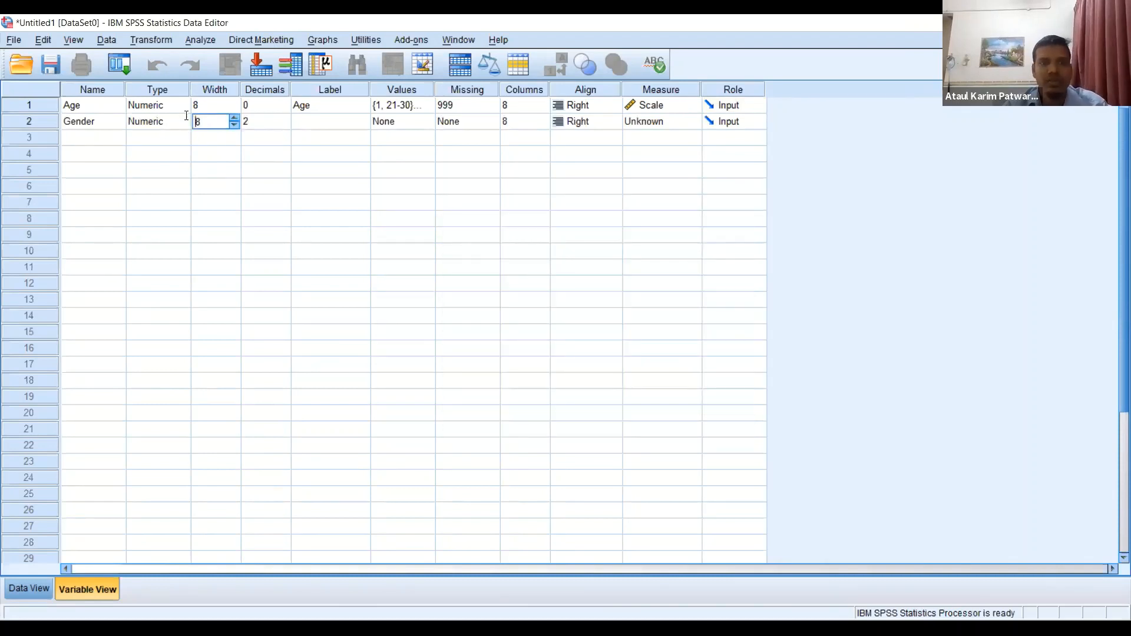
click(250, 122)
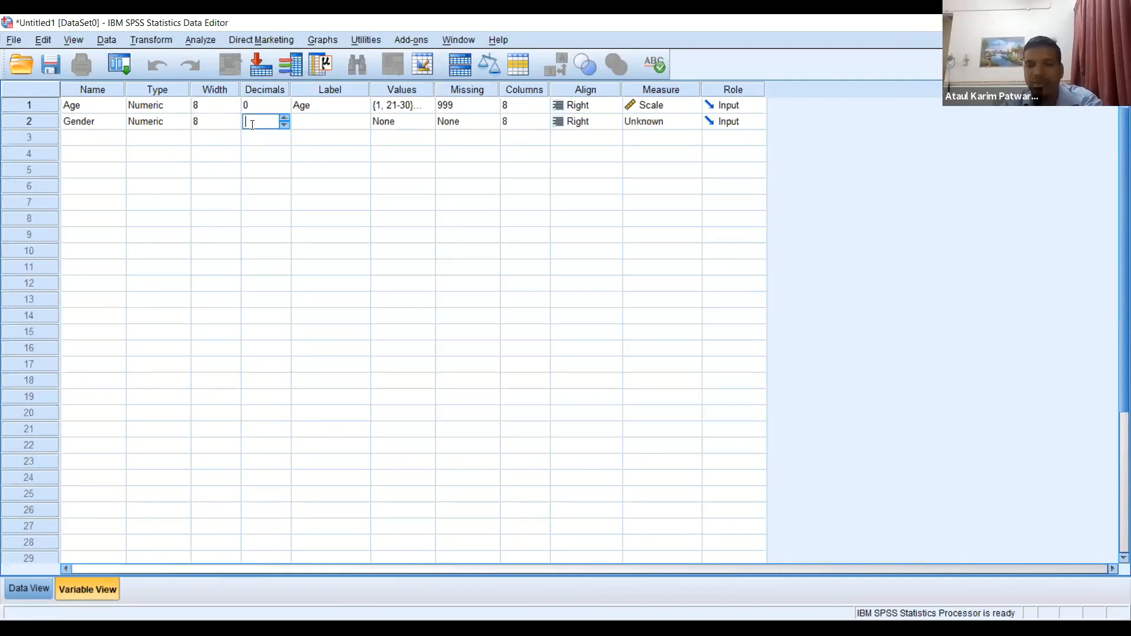
text(0)
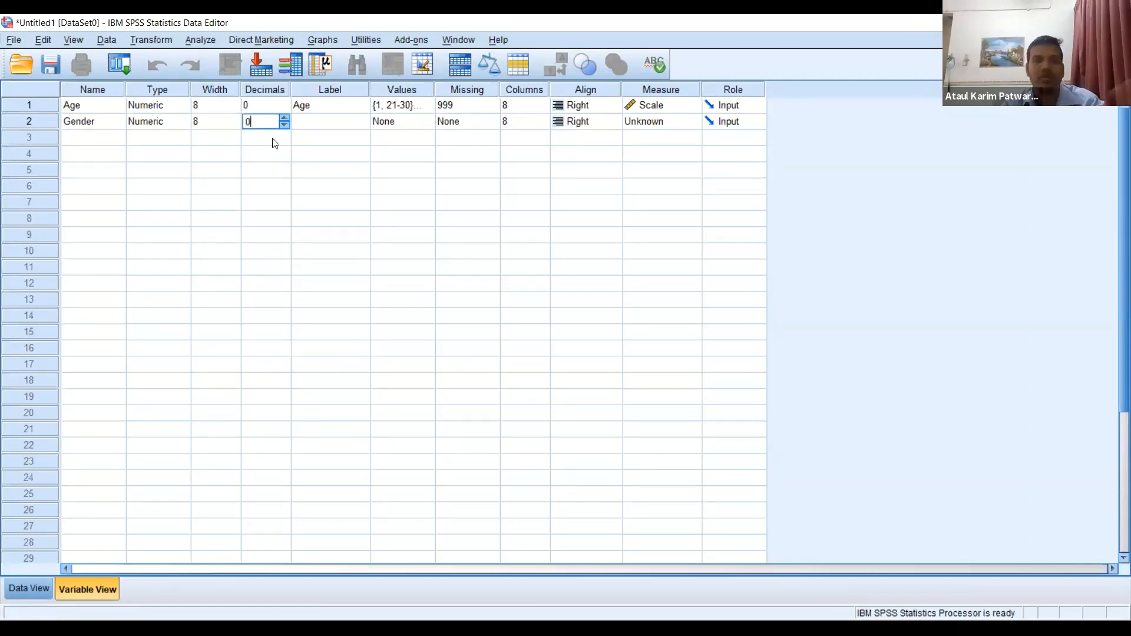
click(328, 127)
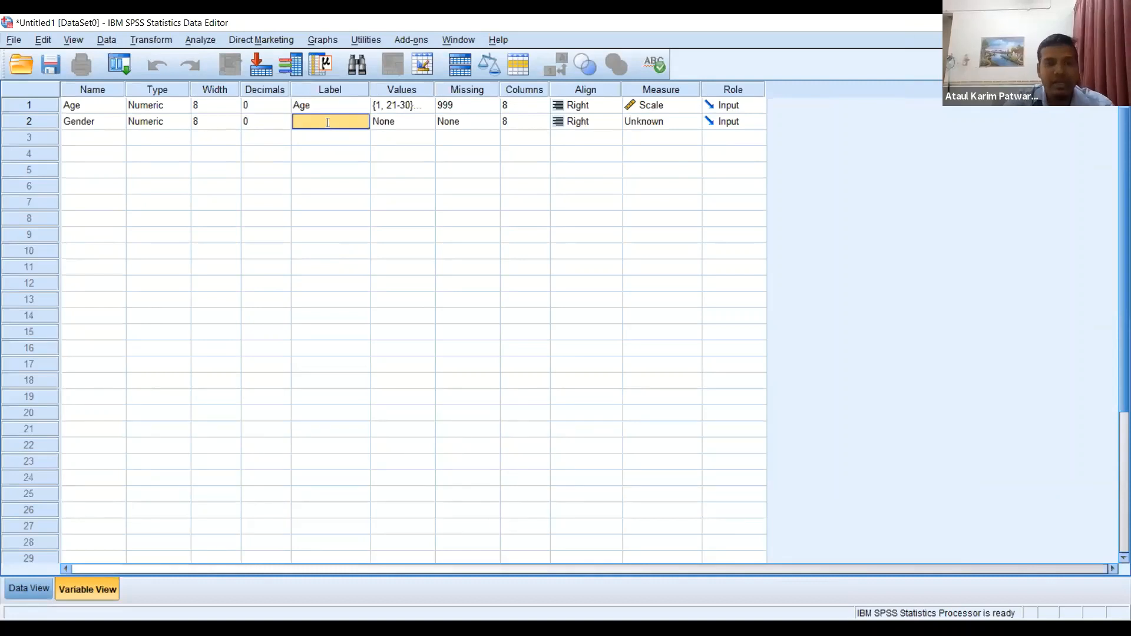
text(Gender)
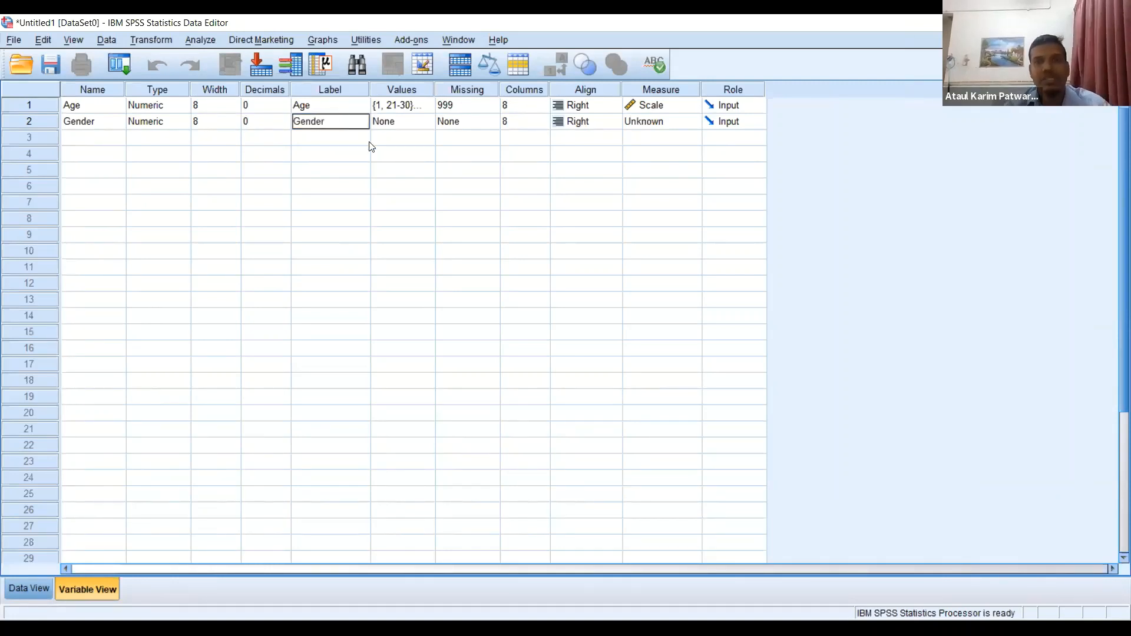
Step: Define value labels for the Gender variable, coding 1 as "Male" and 2 as "female"
click(411, 124)
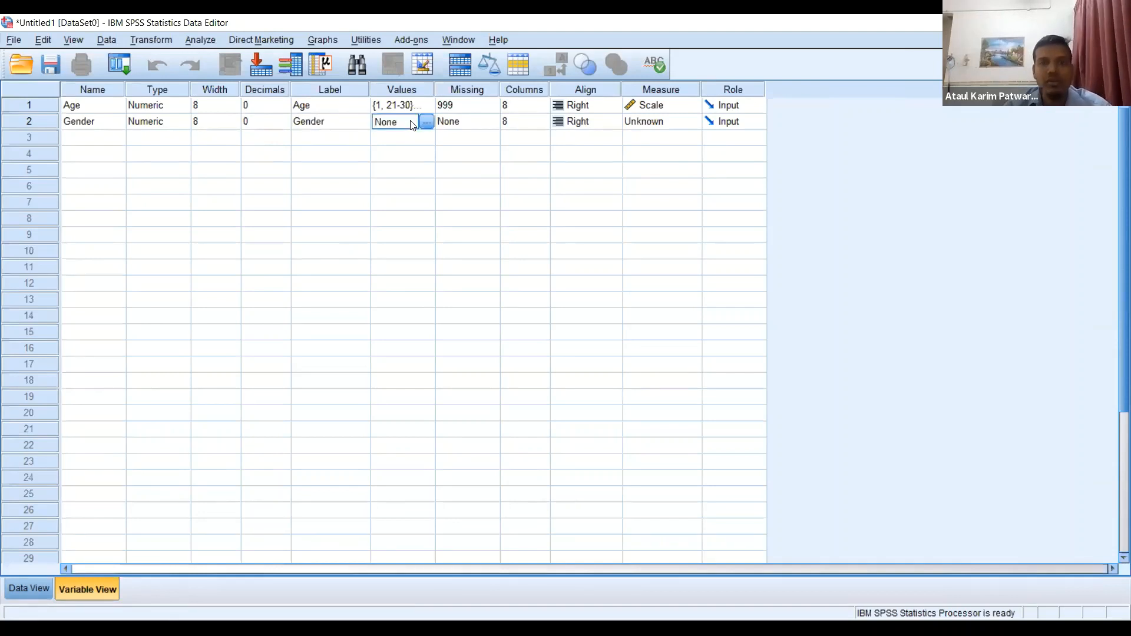
click(427, 122)
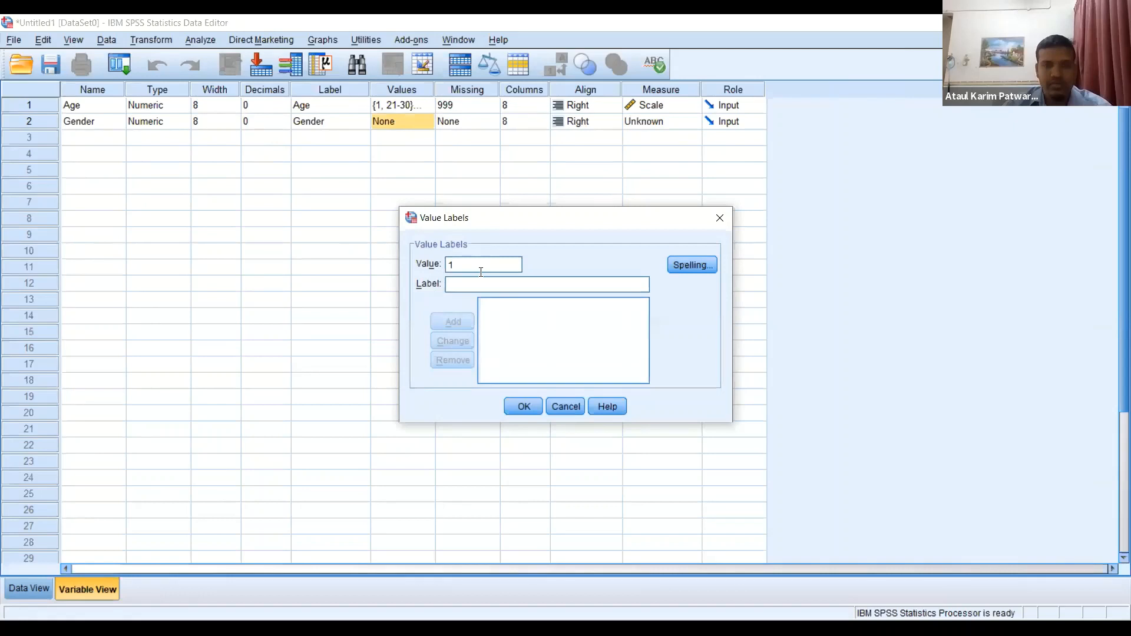
text(Male)
key(alt+a)
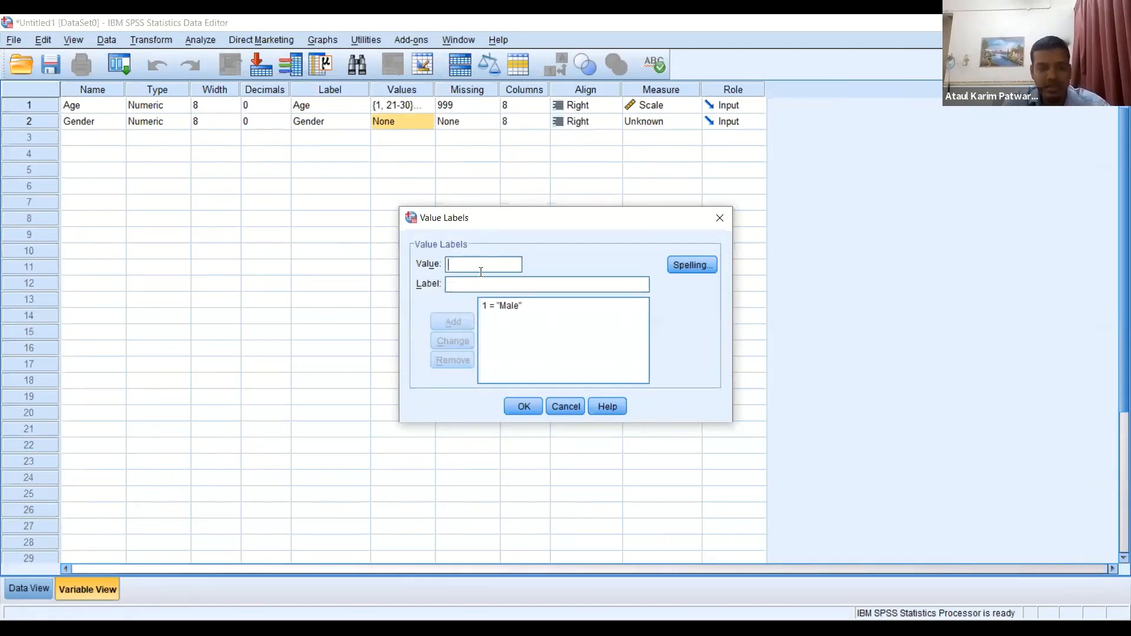
text(female)
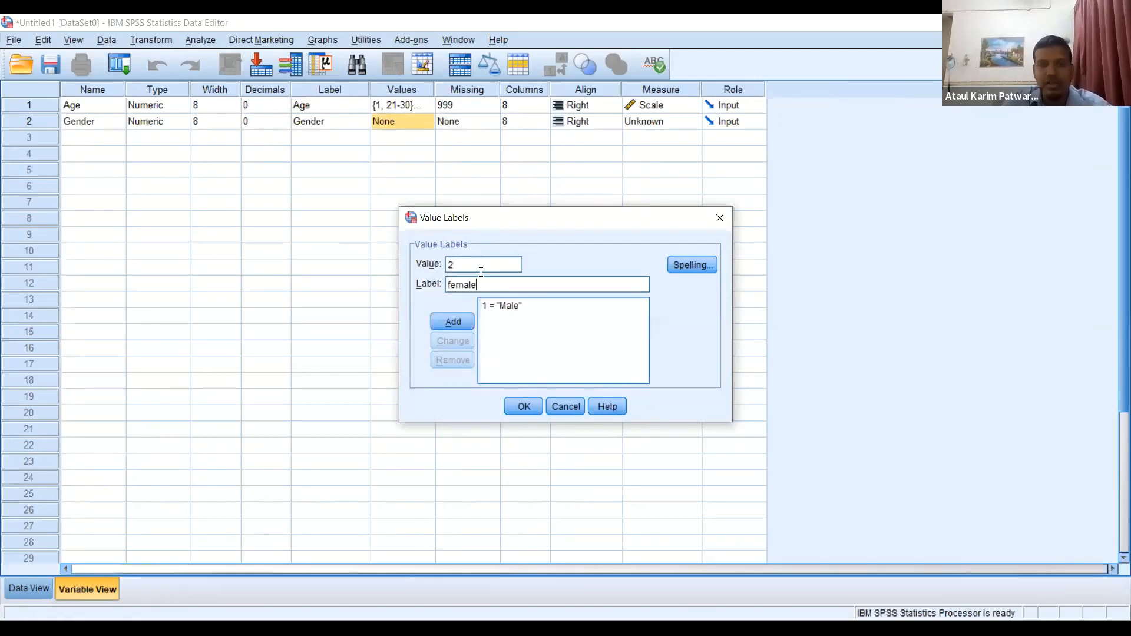
key(alt+a)
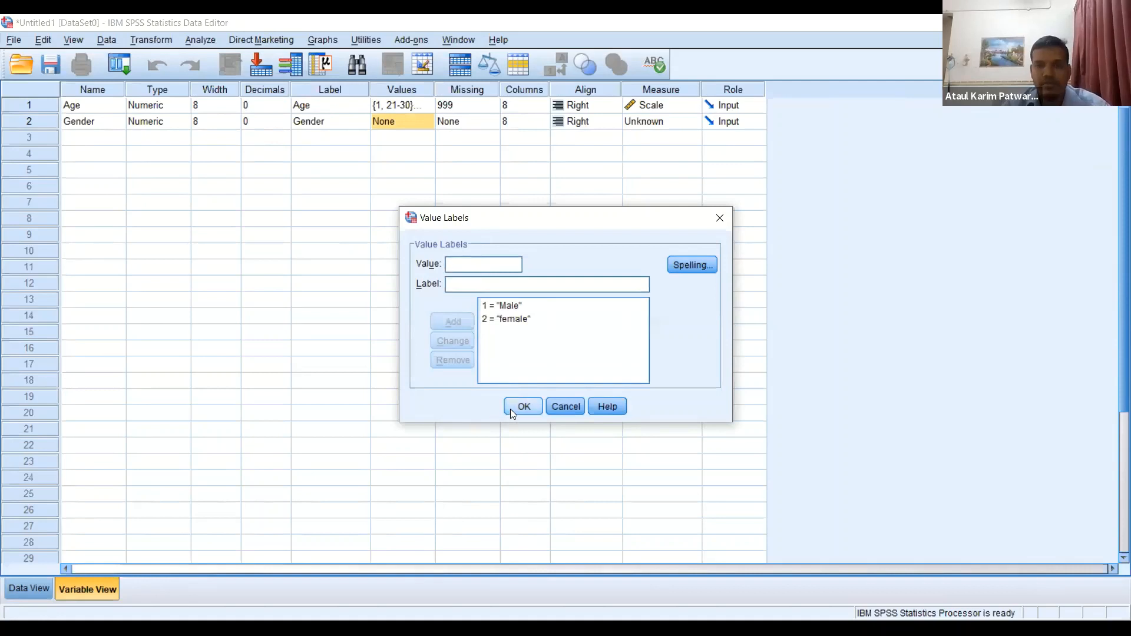
key(Return)
Step: Define 999 as a discrete missing value for the Gender variable and check its column width and alignment
click(494, 124)
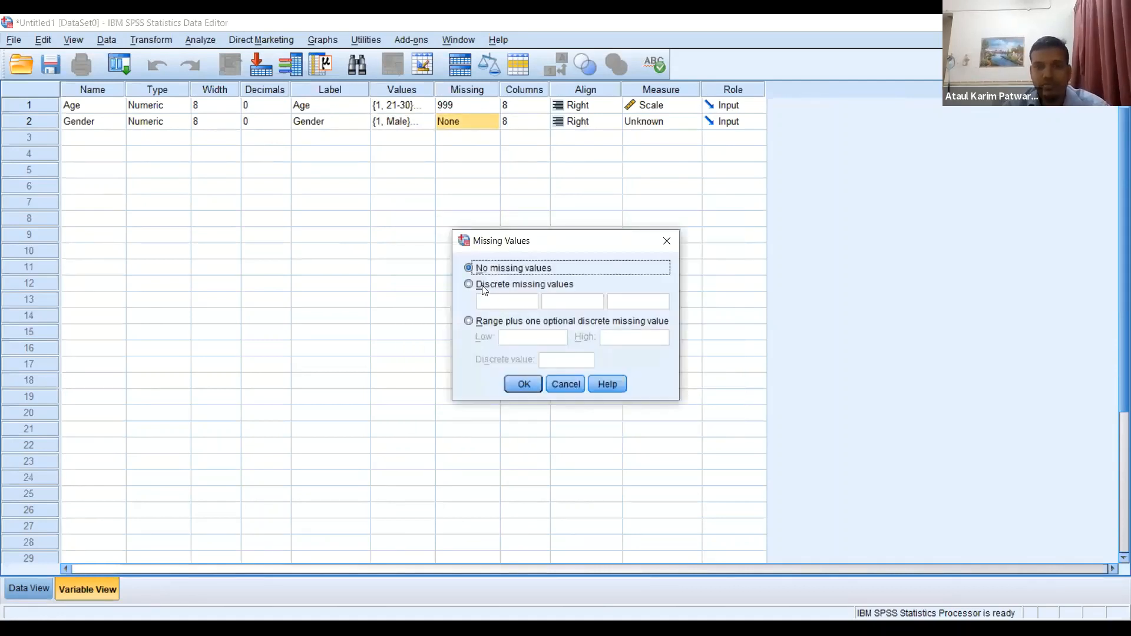
key(alt+d)
click(503, 304)
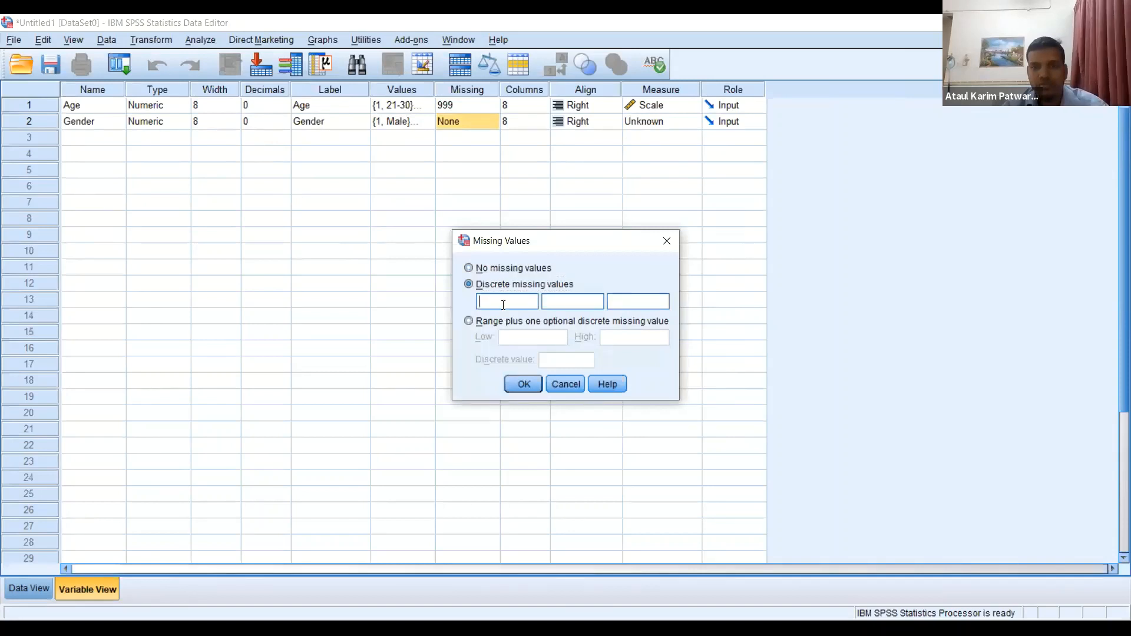
text(999)
click(523, 384)
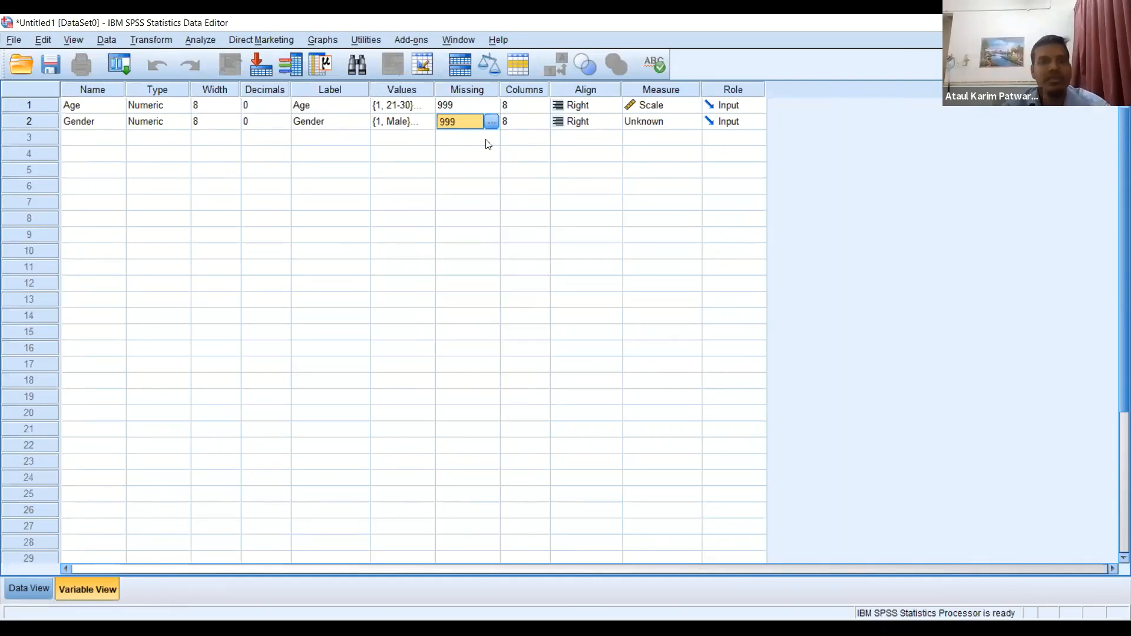
click(528, 124)
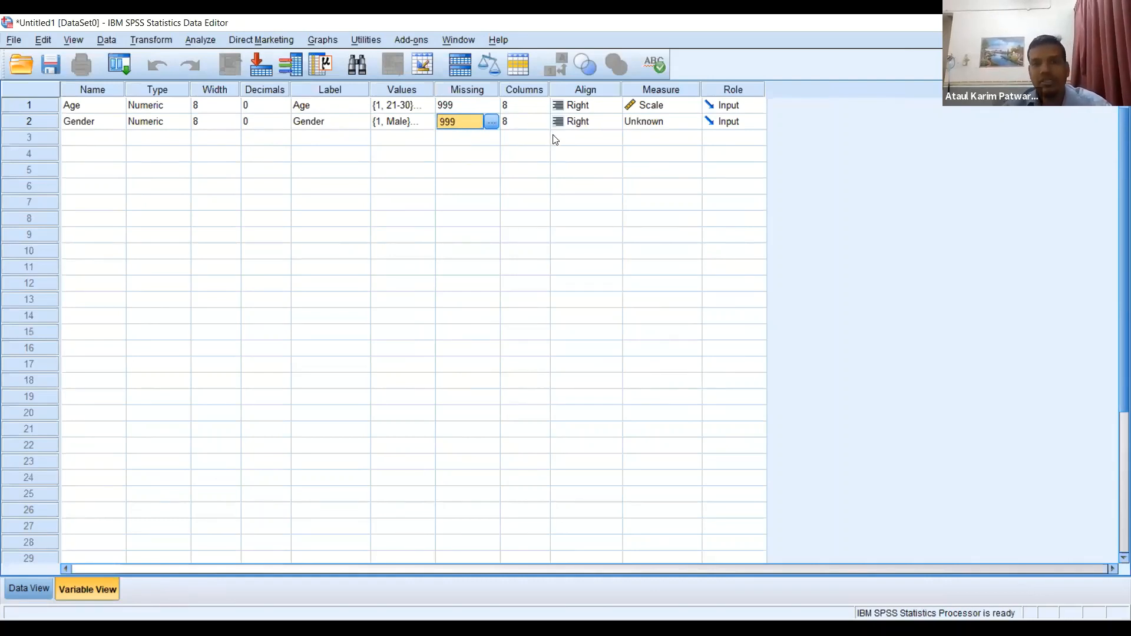
click(567, 125)
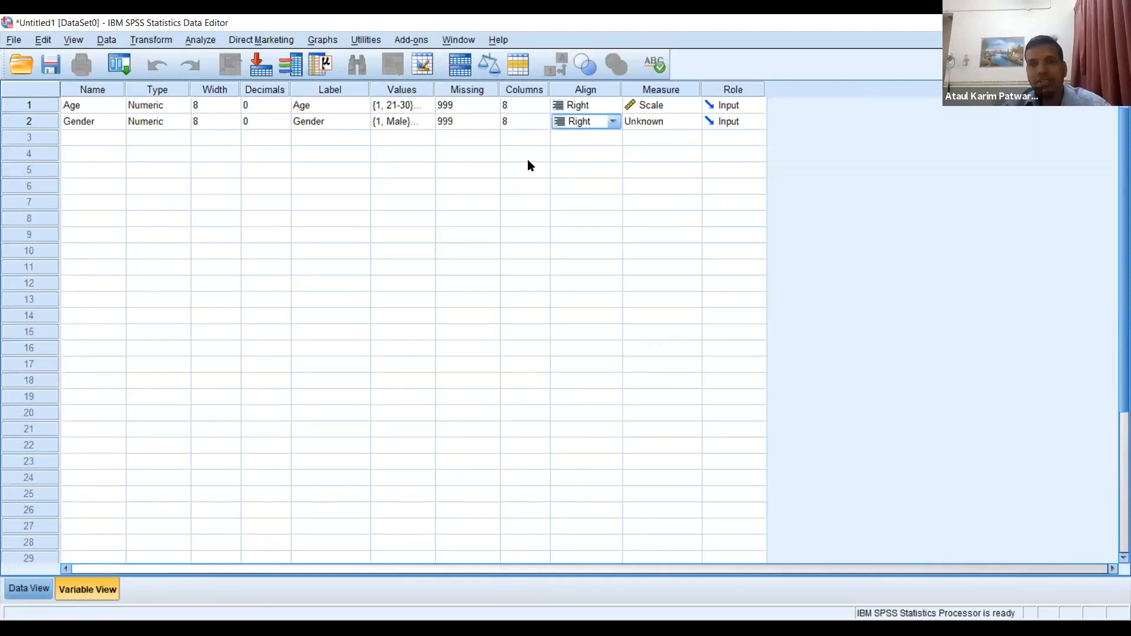
Step: Set the measurement level of the Age variable to Ordinal and of the Gender variable to Nominal
click(638, 123)
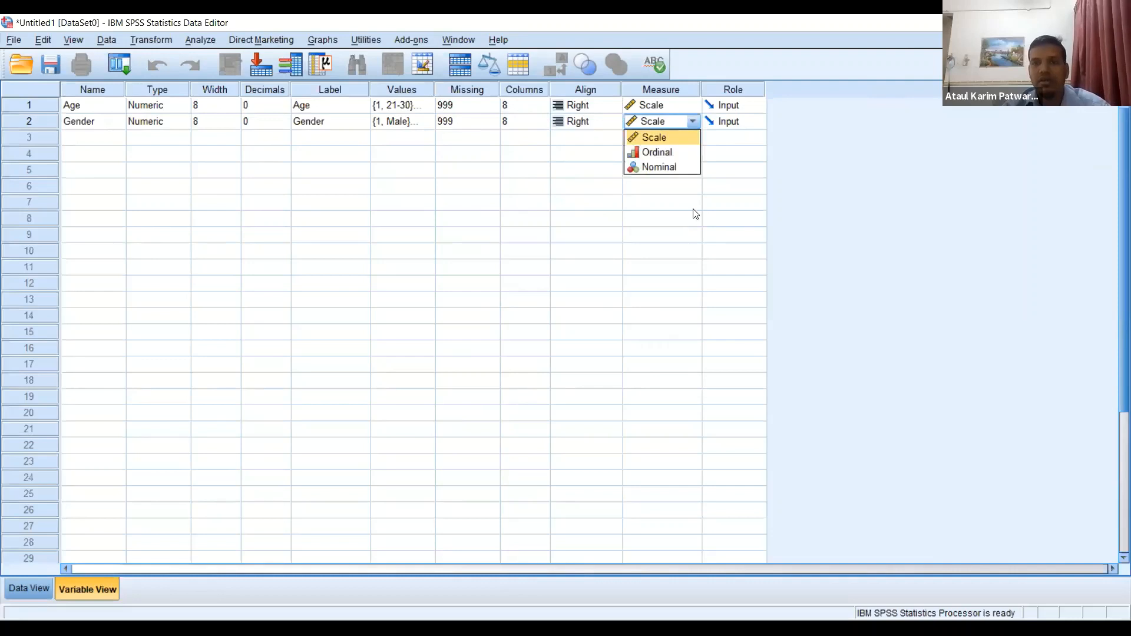
click(685, 109)
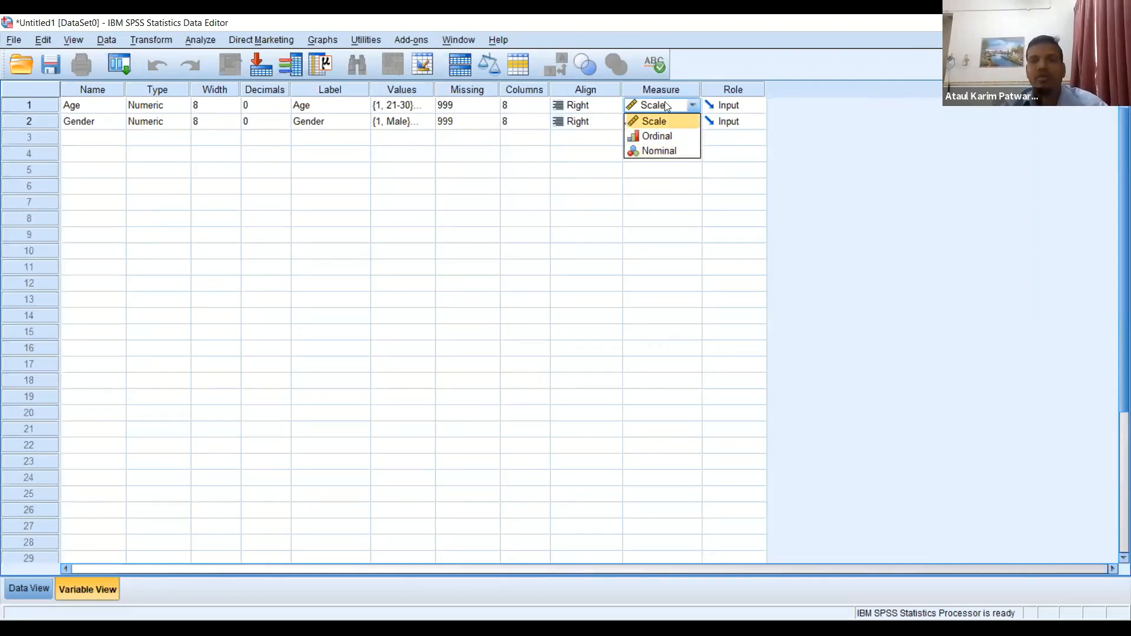
click(656, 140)
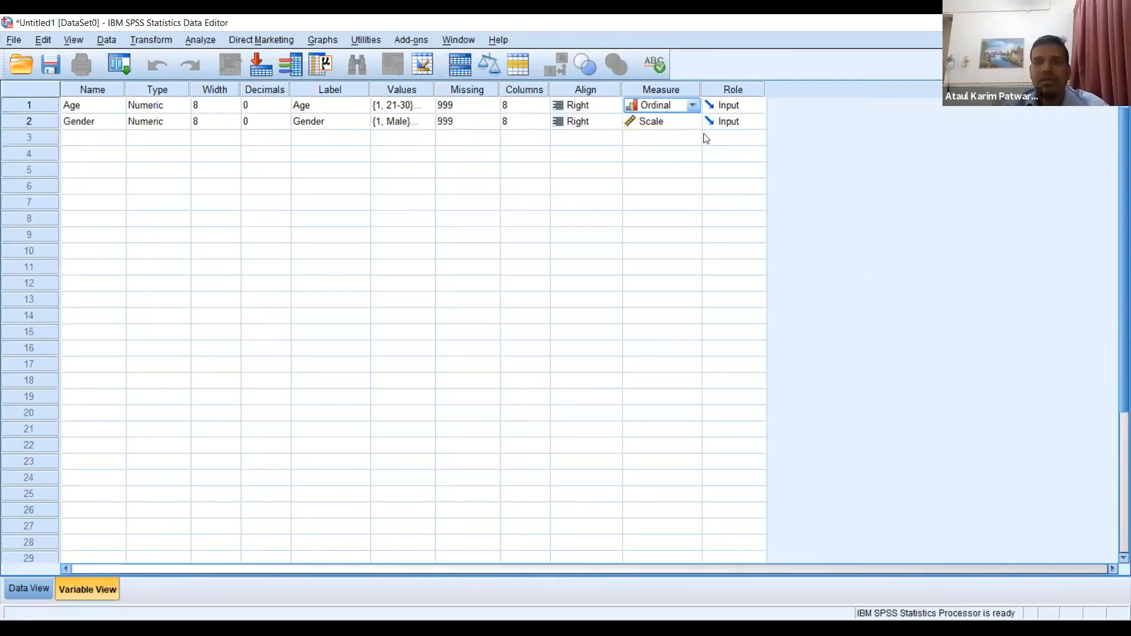
click(663, 127)
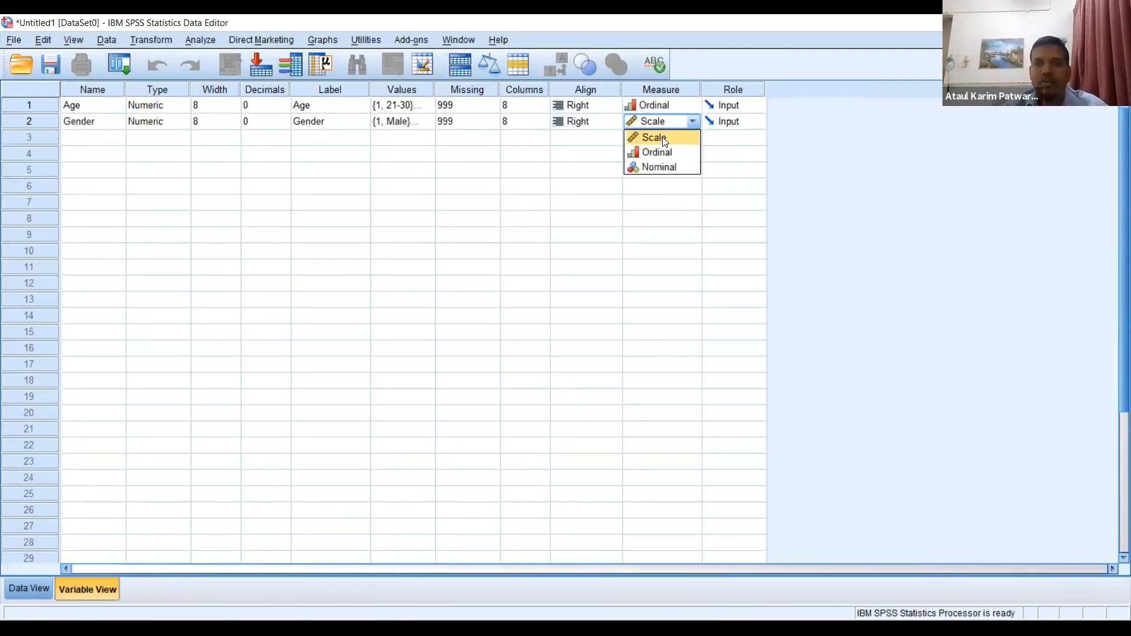
click(669, 169)
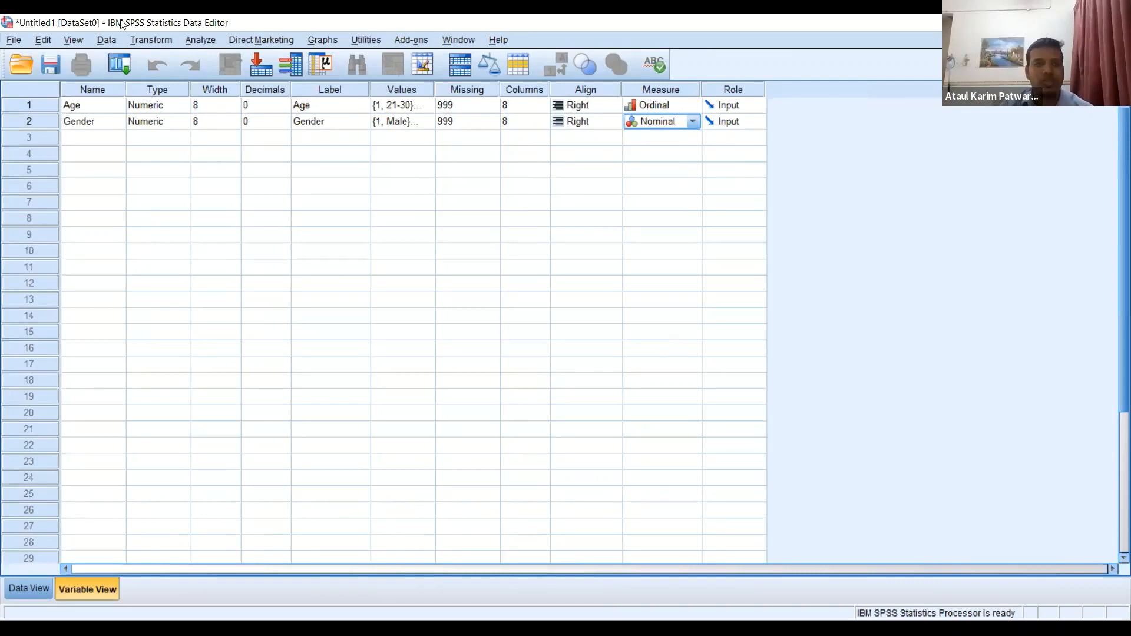
Step: Switch to the Demo- Questionnaire document in Word, maximize its window and find the research framework figure on the last page
click(76, 143)
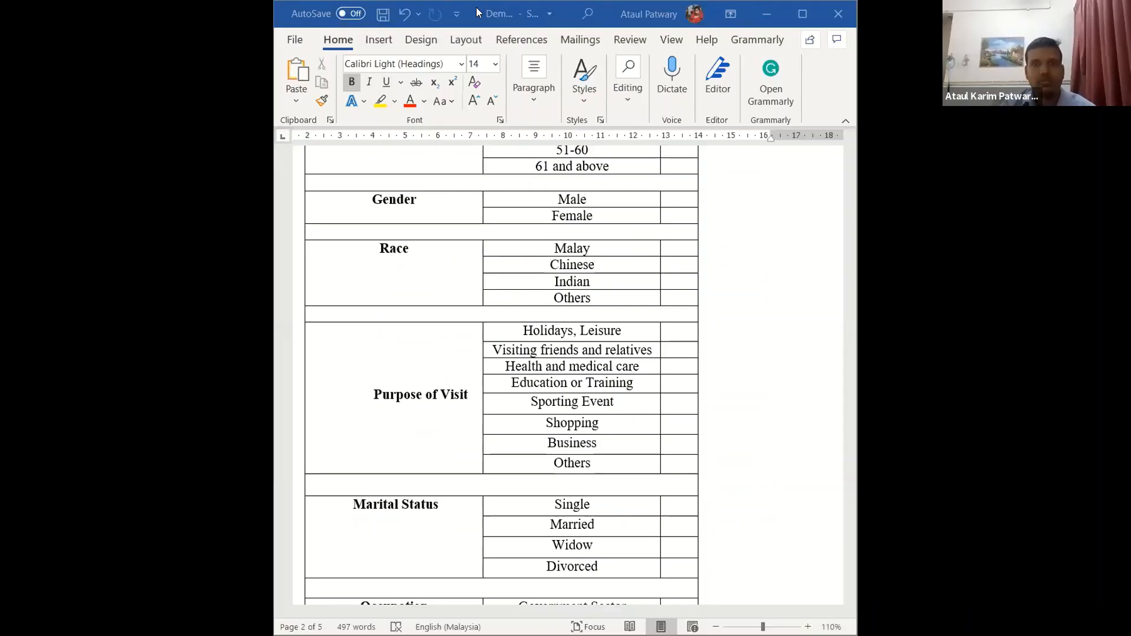
double_click(476, 7)
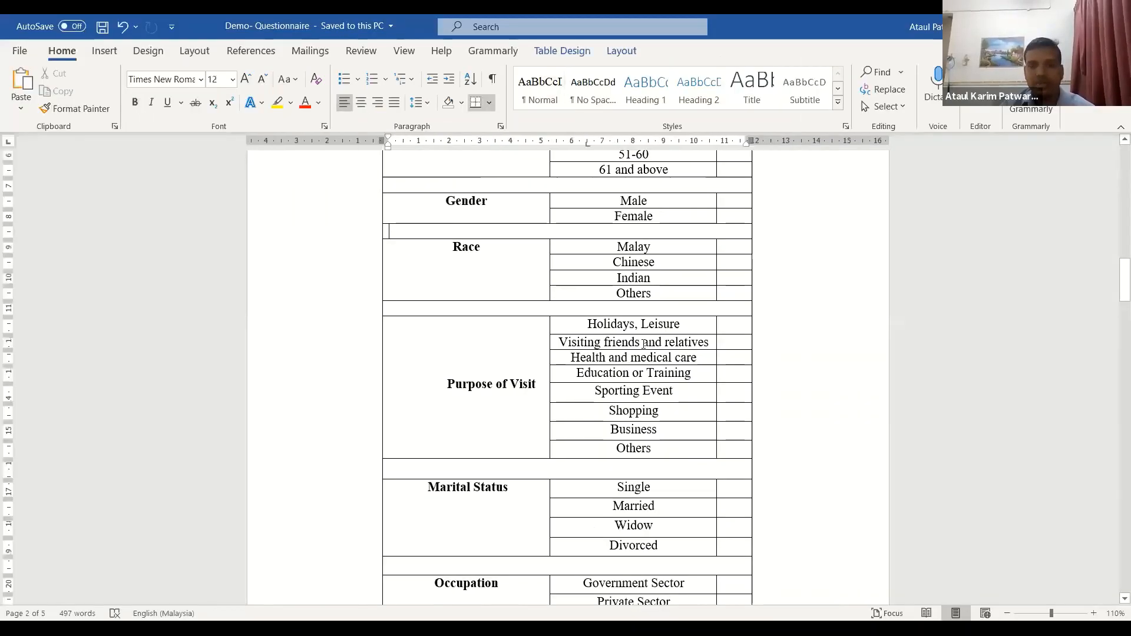
scroll(644, 344, down, 15)
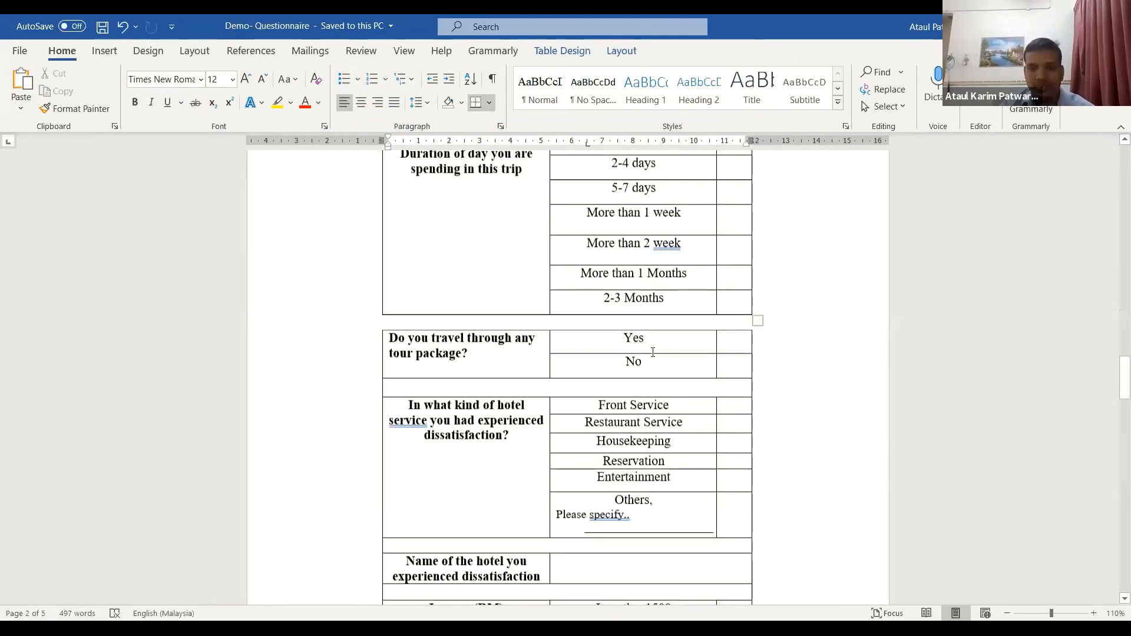
scroll(652, 352, down, 20)
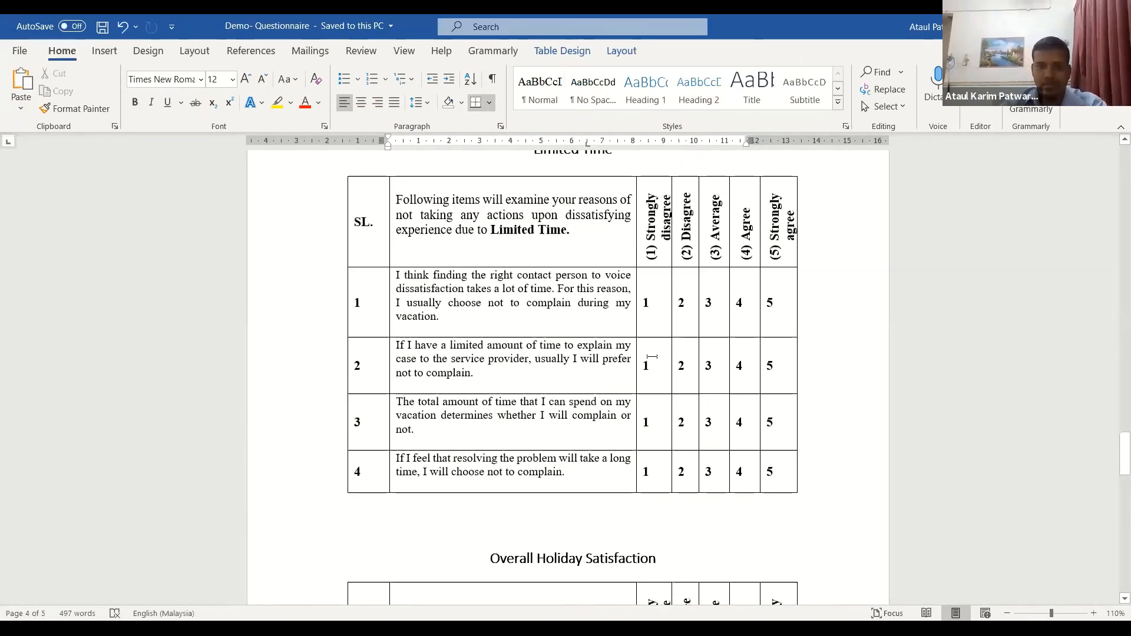
scroll(651, 357, down, 15)
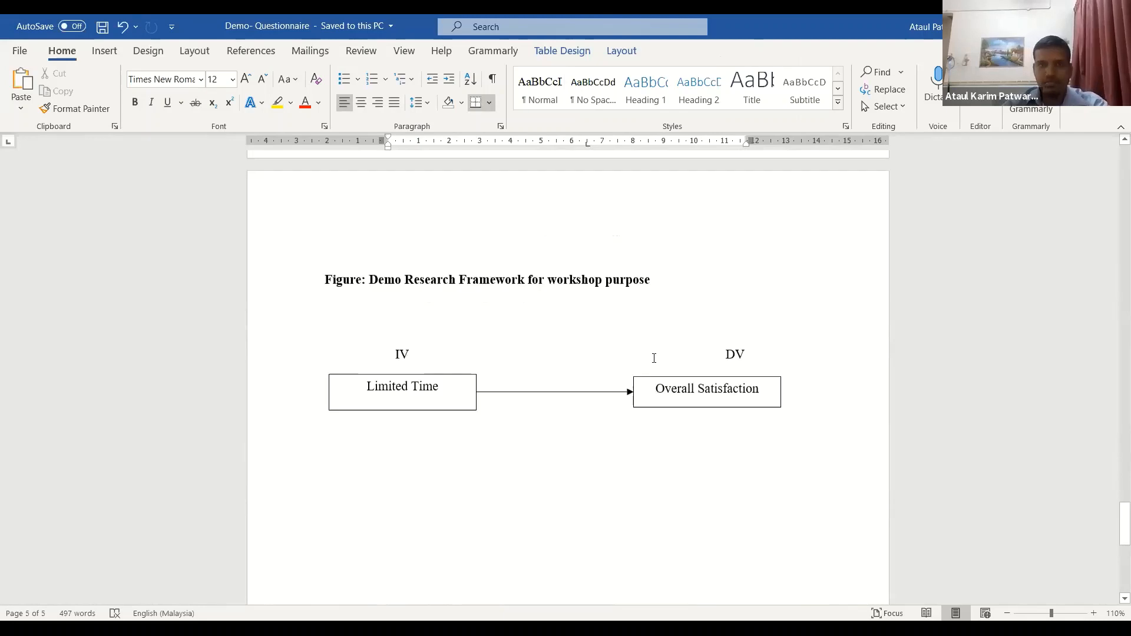
scroll(654, 358, up, 1)
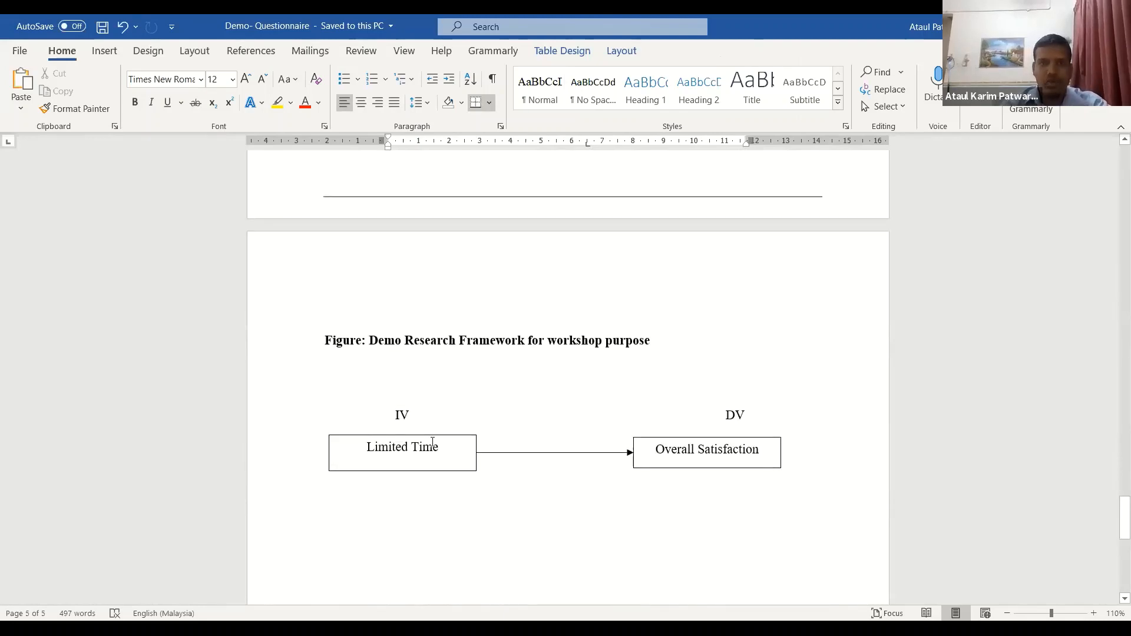
Step: Examine the Limited Time and Overall Satisfaction boxes and the caption of the research framework figure
click(387, 450)
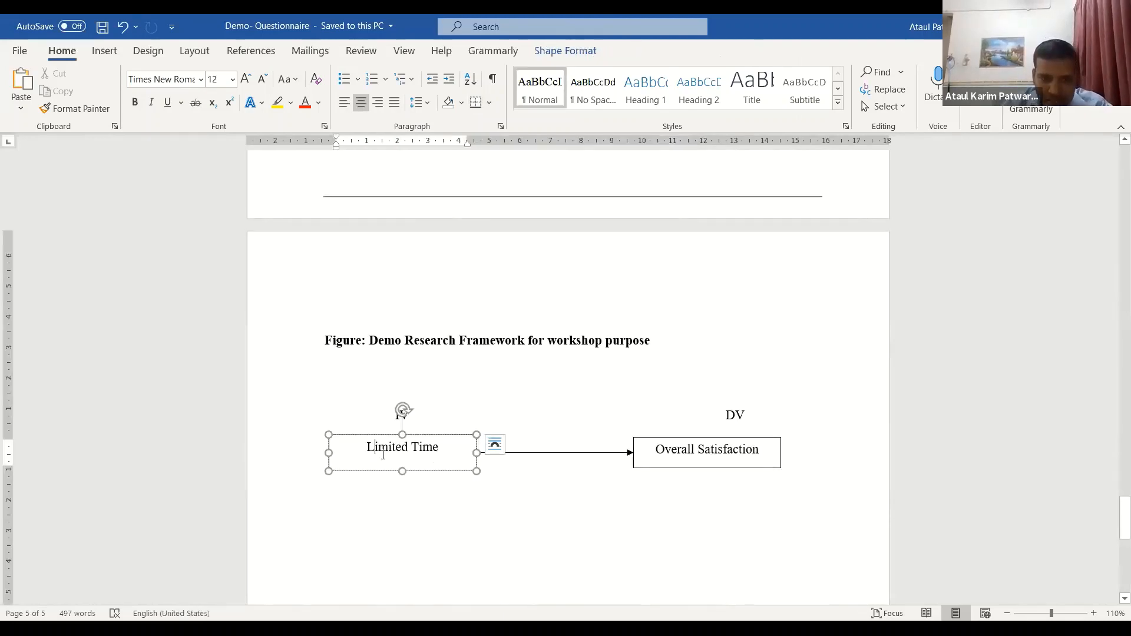
mouse_move(442, 451)
mouse_down()
mouse_move(361, 451)
mouse_move(451, 450)
mouse_up()
click(411, 488)
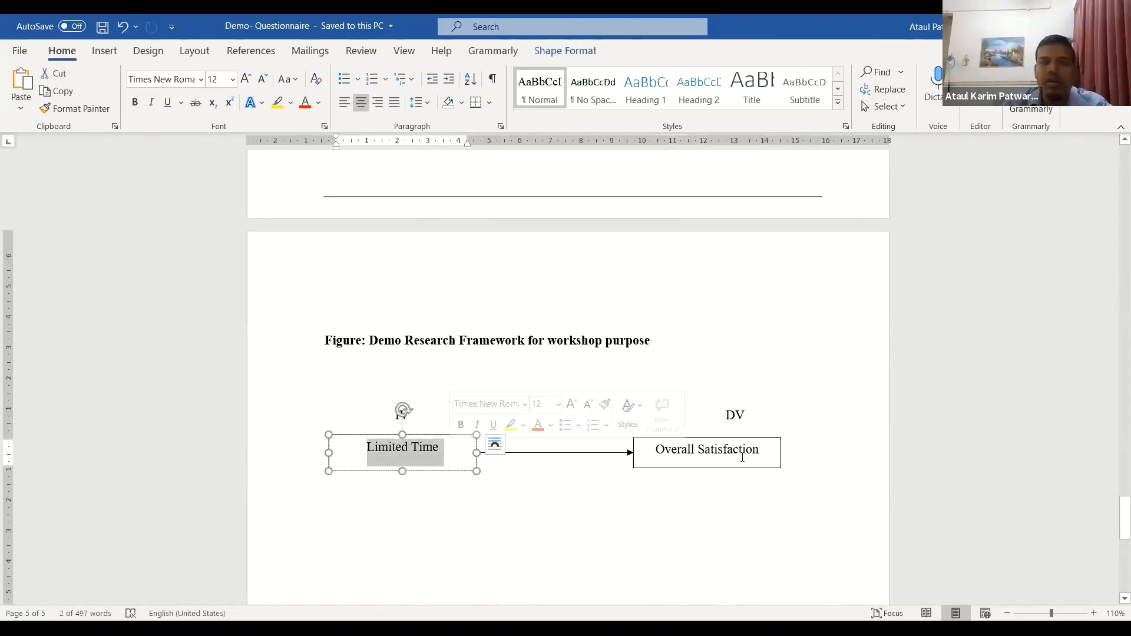
drag(656, 450, 776, 448)
click(588, 505)
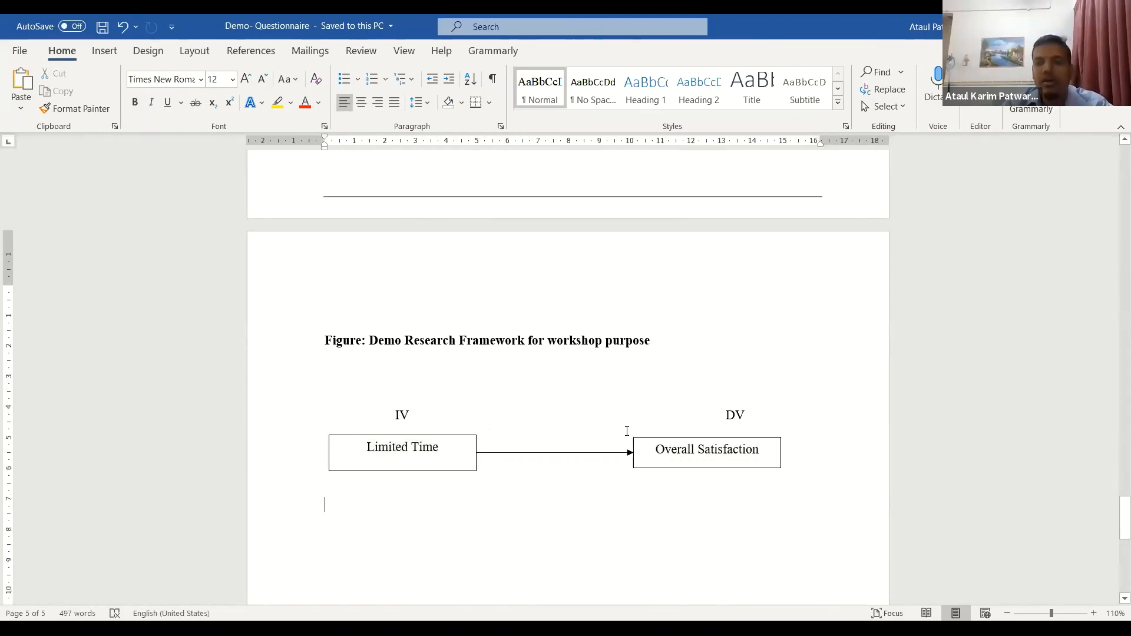
click(401, 453)
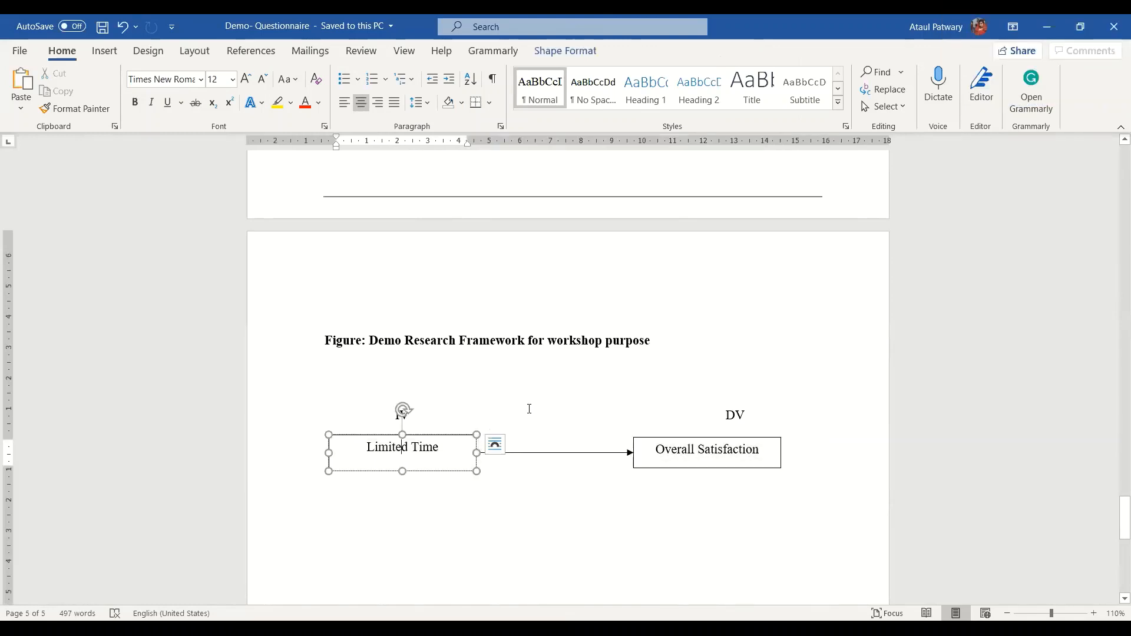
click(361, 356)
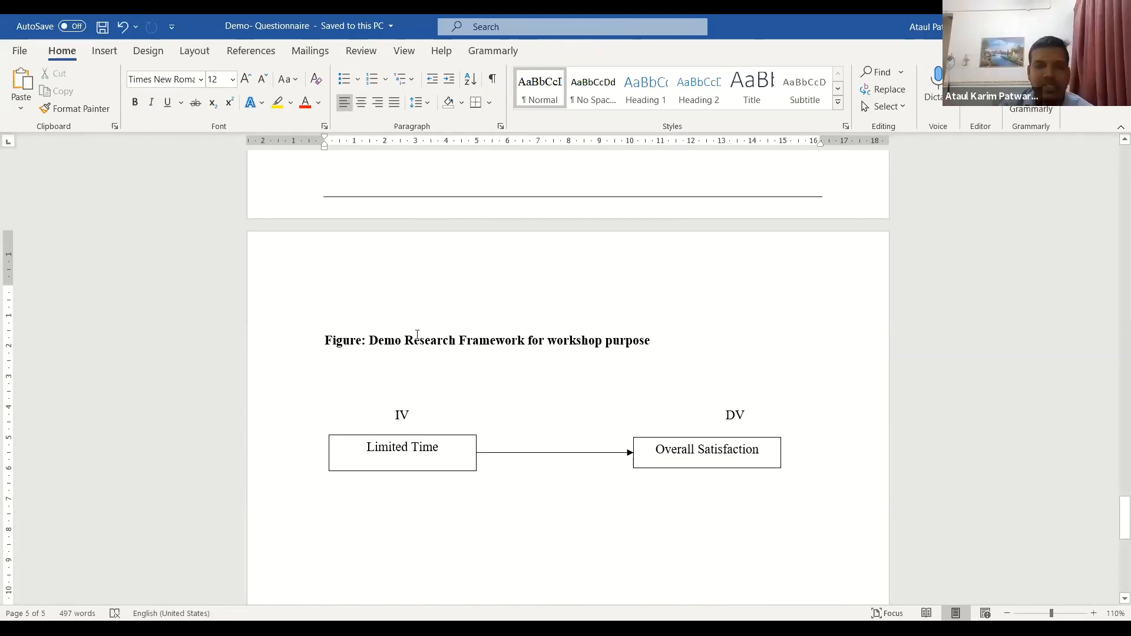
drag(654, 348, 320, 324)
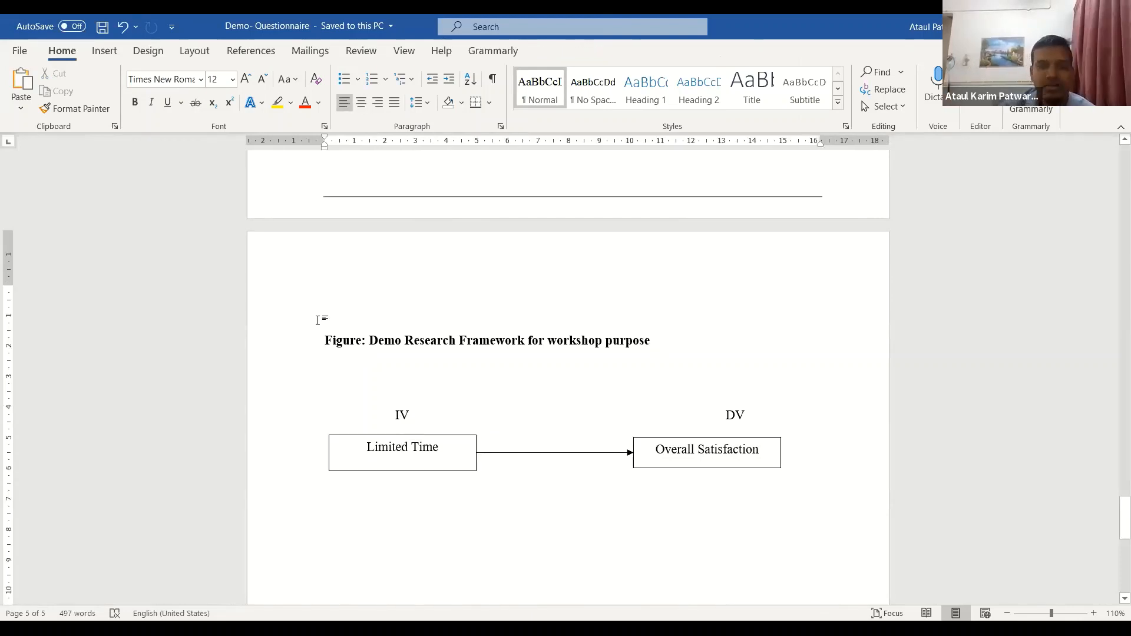
click(348, 351)
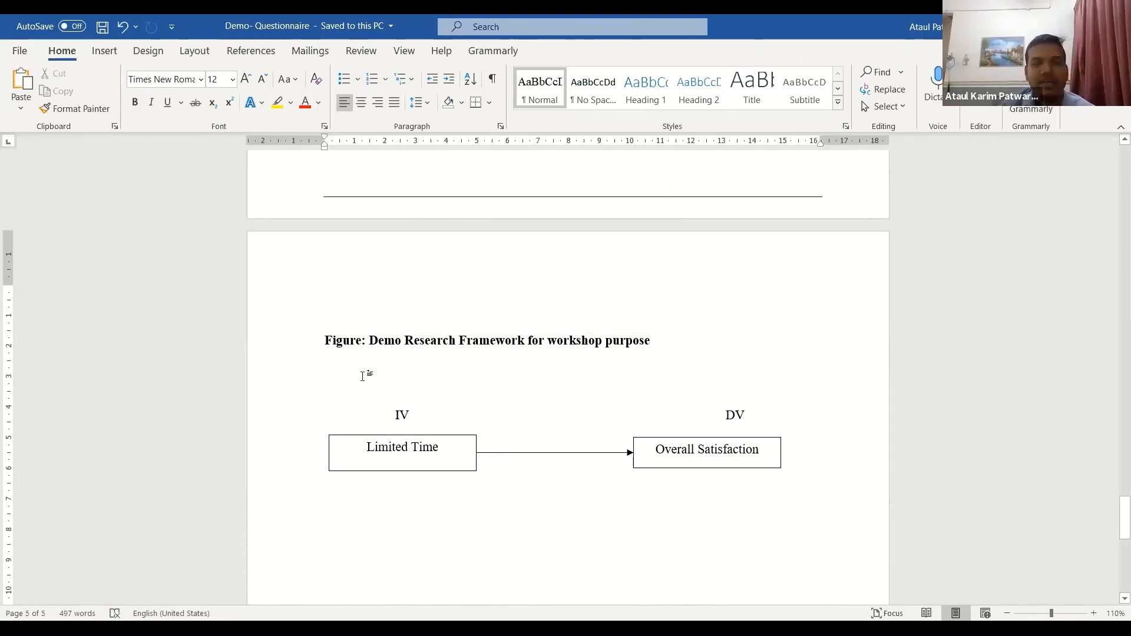
key(shift+Up)
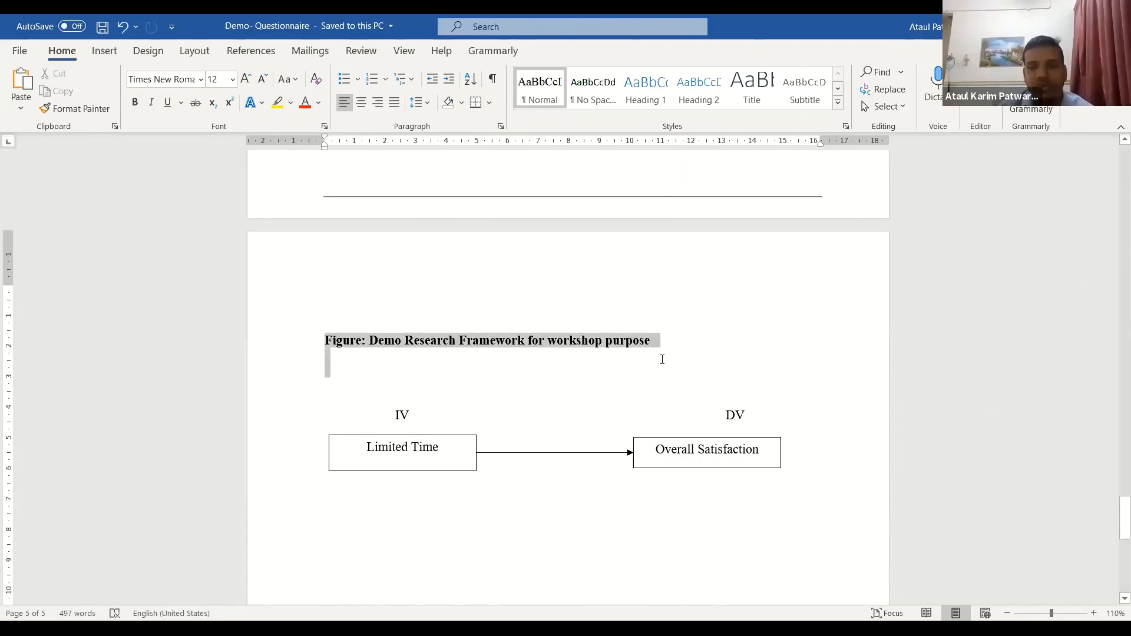
click(494, 471)
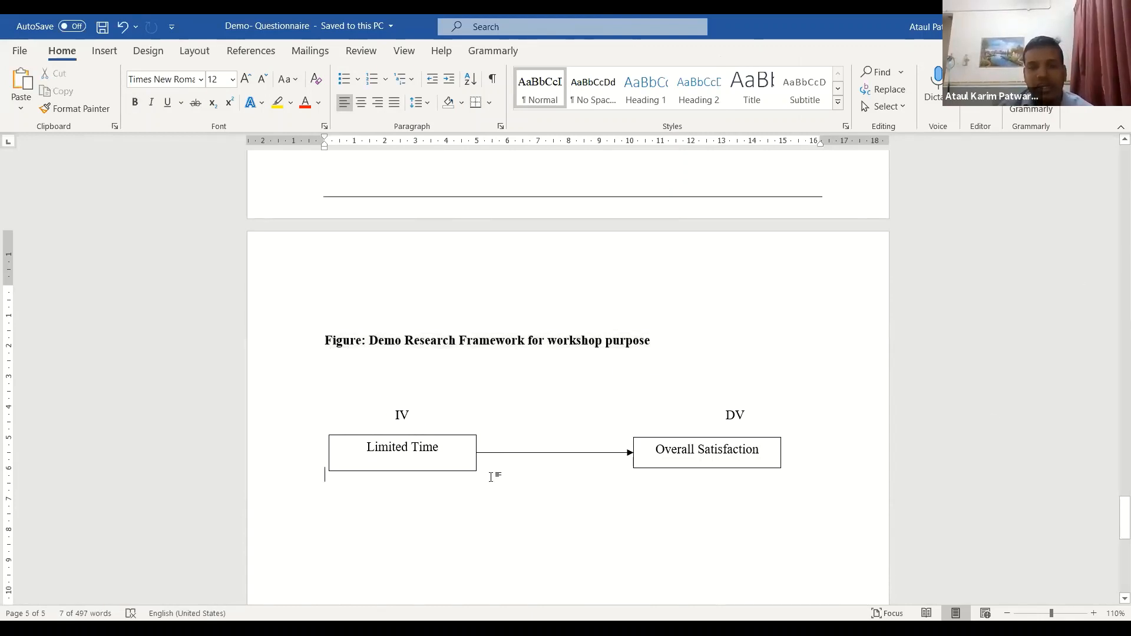
Step: Examine how the framework links the IV, Limited Time, to the DV, Overall Satisfaction
click(325, 471)
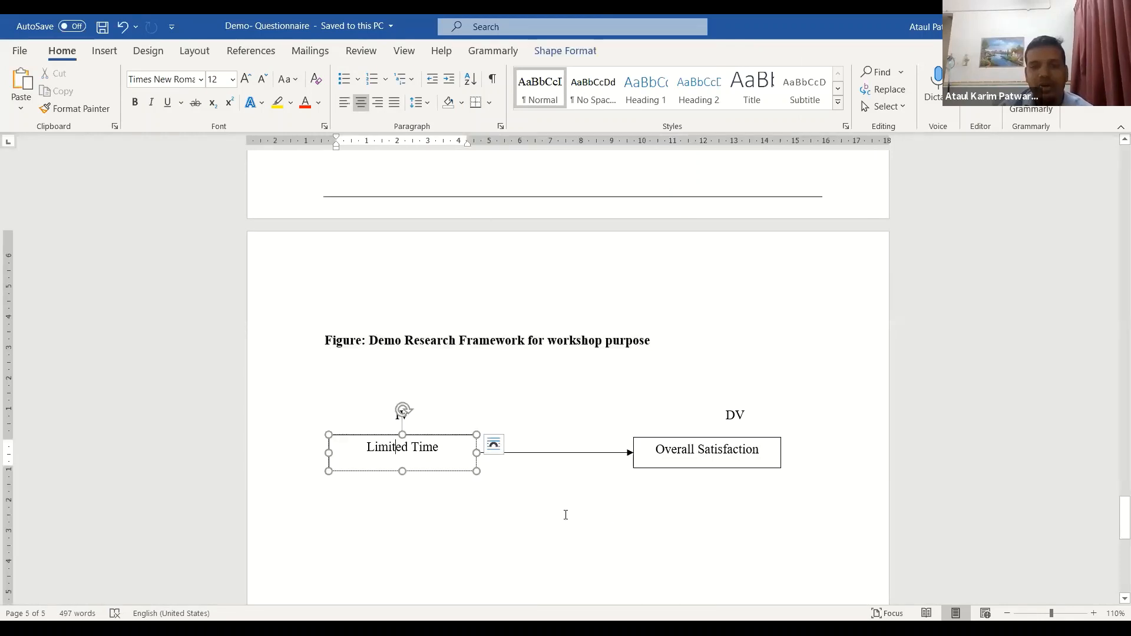
click(444, 409)
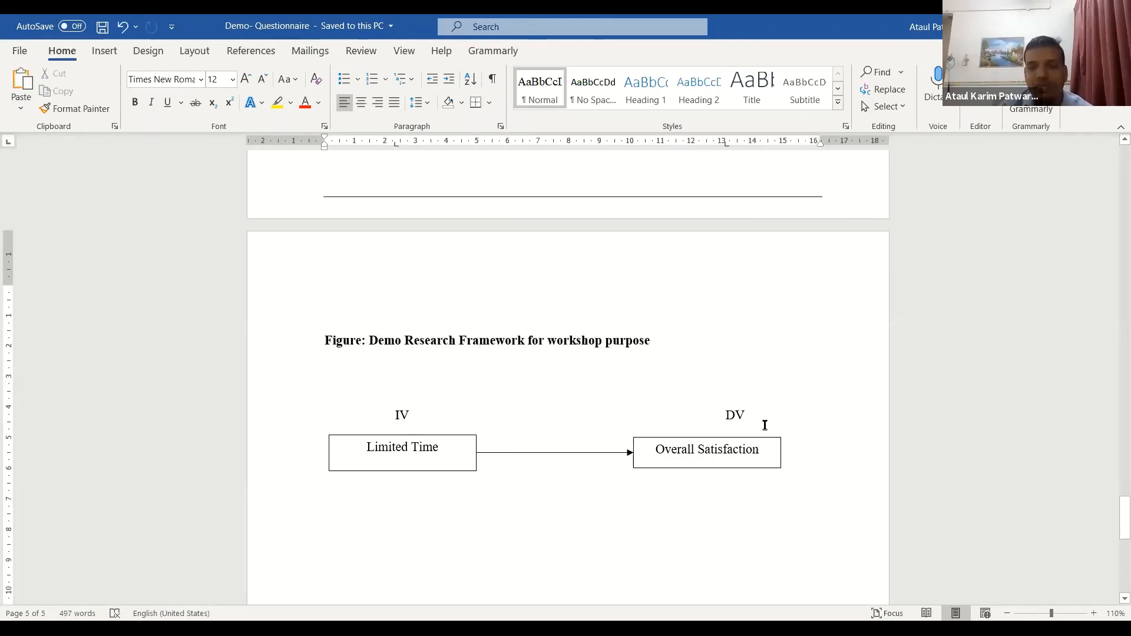
click(434, 462)
click(717, 444)
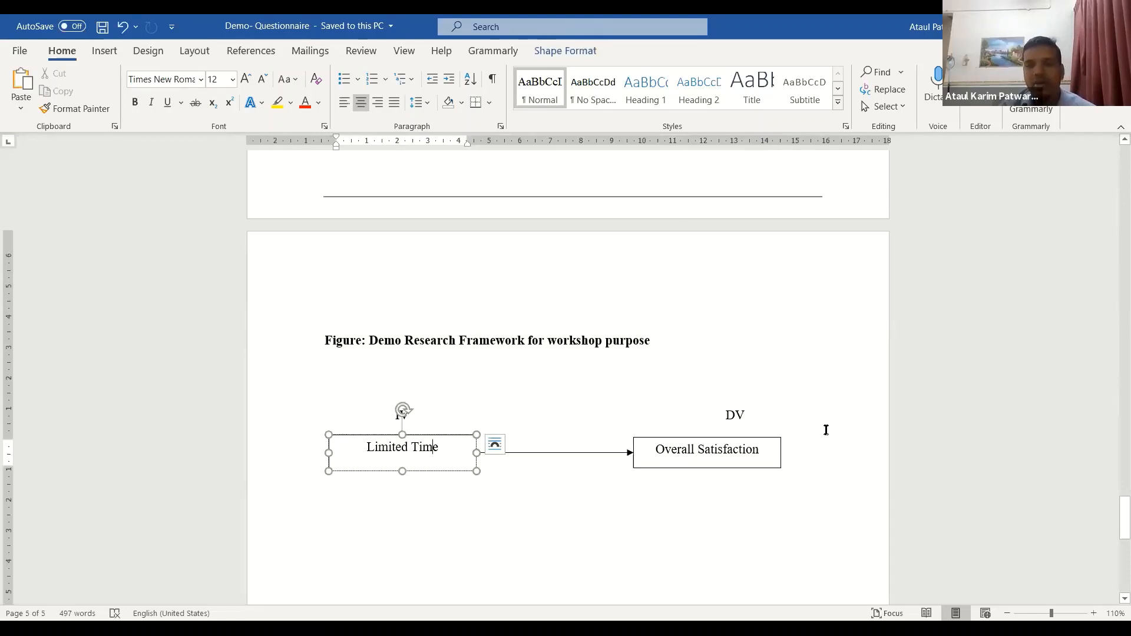
click(803, 384)
click(743, 417)
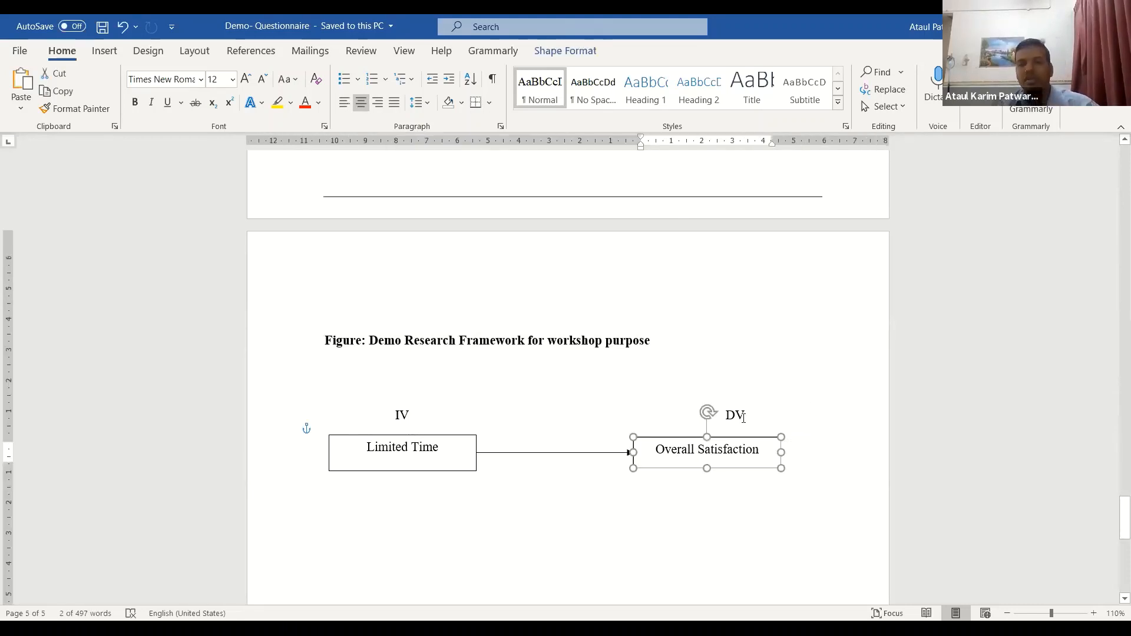
click(745, 415)
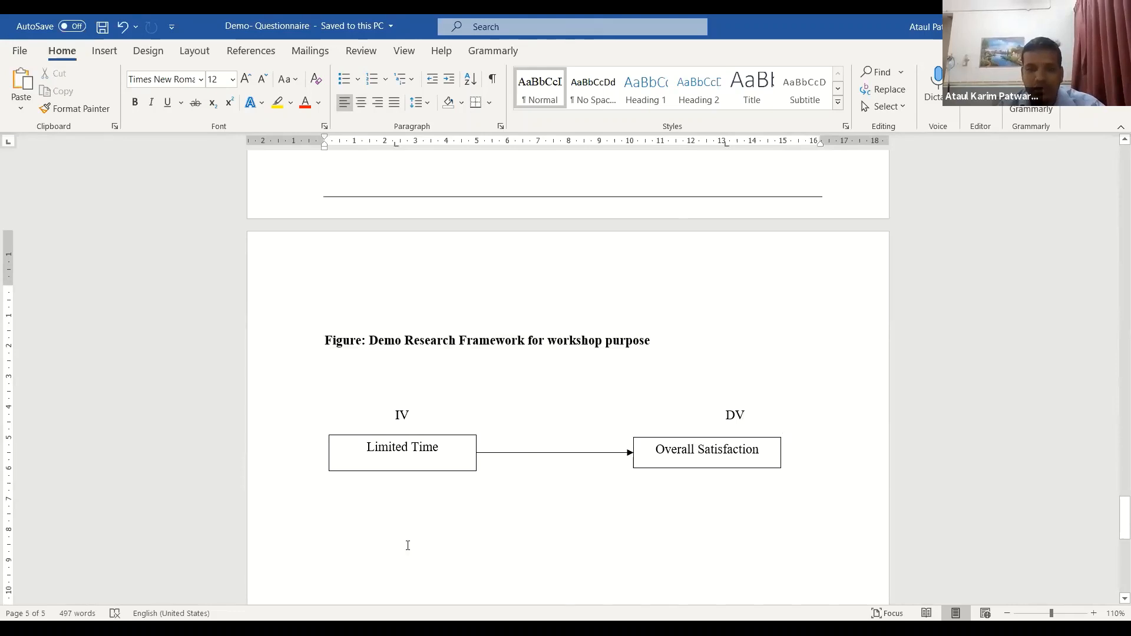
click(468, 450)
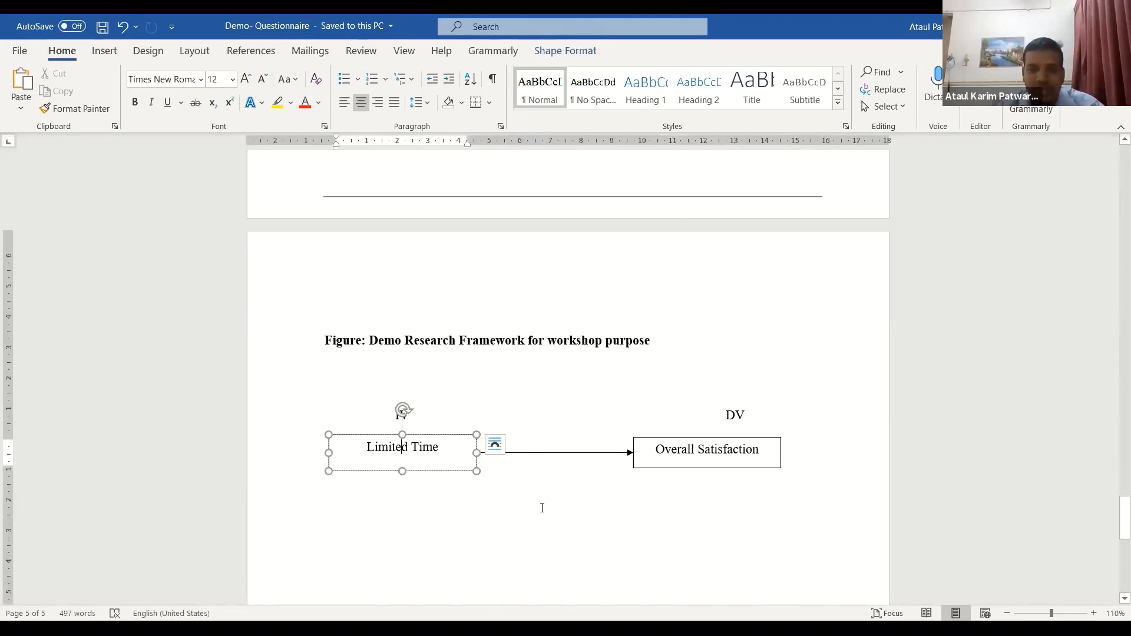
click(744, 466)
click(824, 442)
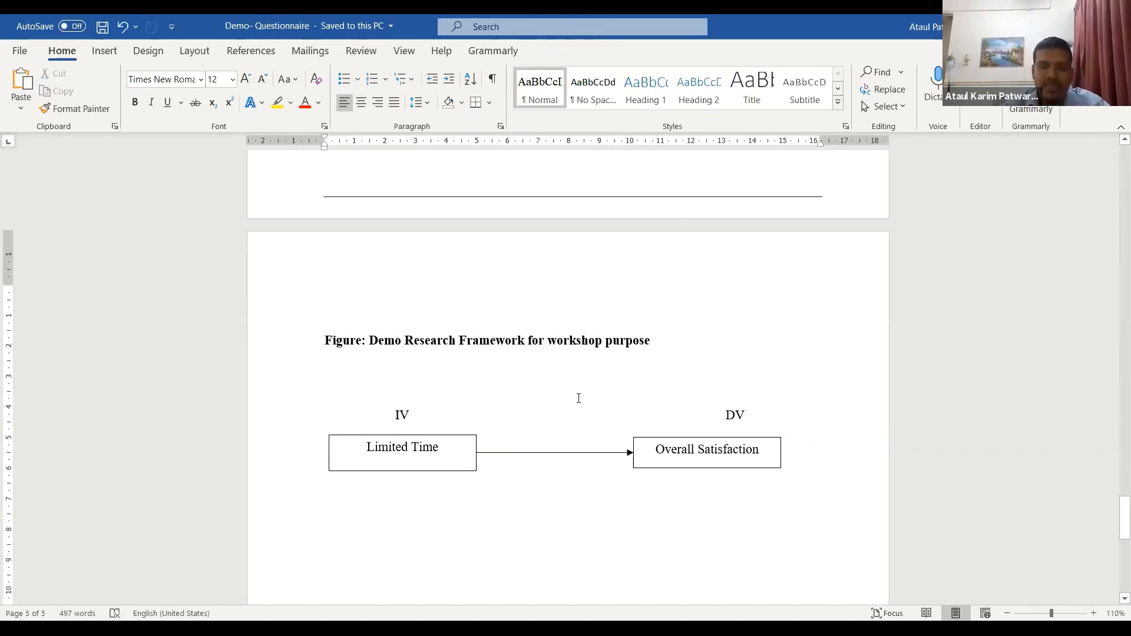
click(454, 462)
click(448, 477)
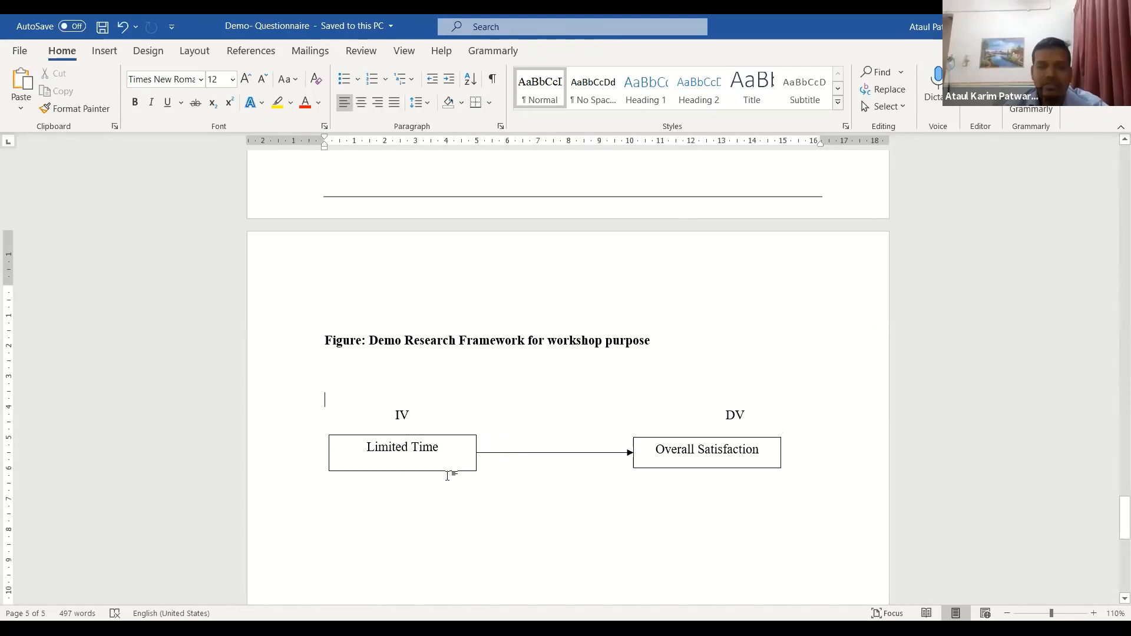
Step: Review the Limited Time items and their agreement scale in the questionnaire table
scroll(474, 499, up, 8)
scroll(472, 497, down, 5)
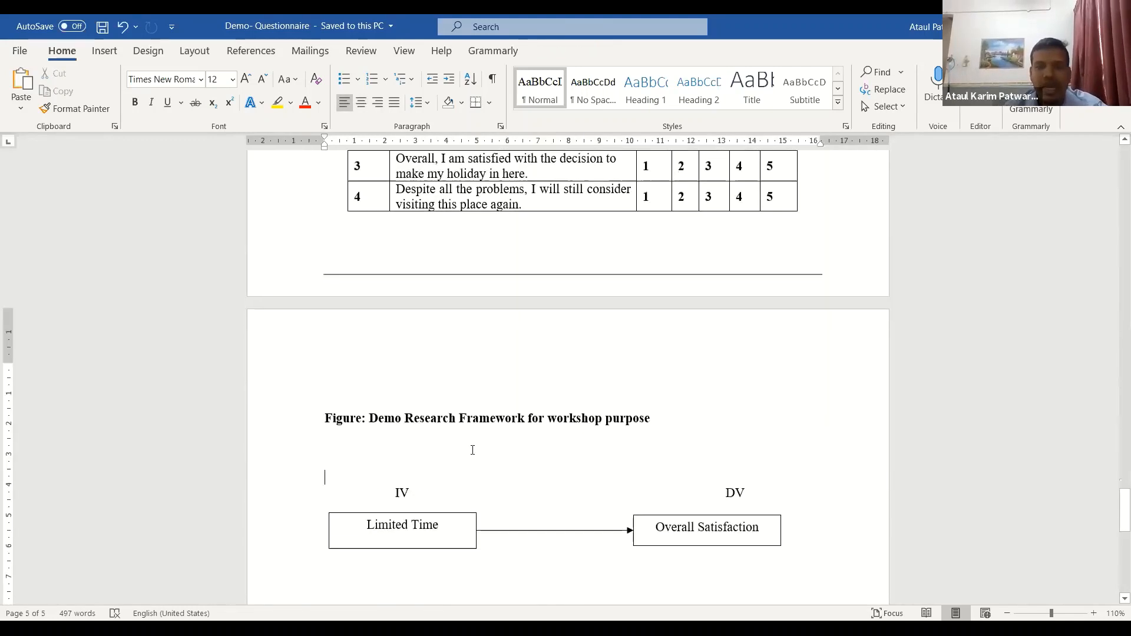
scroll(473, 448, up, 5)
scroll(398, 516, up, 5)
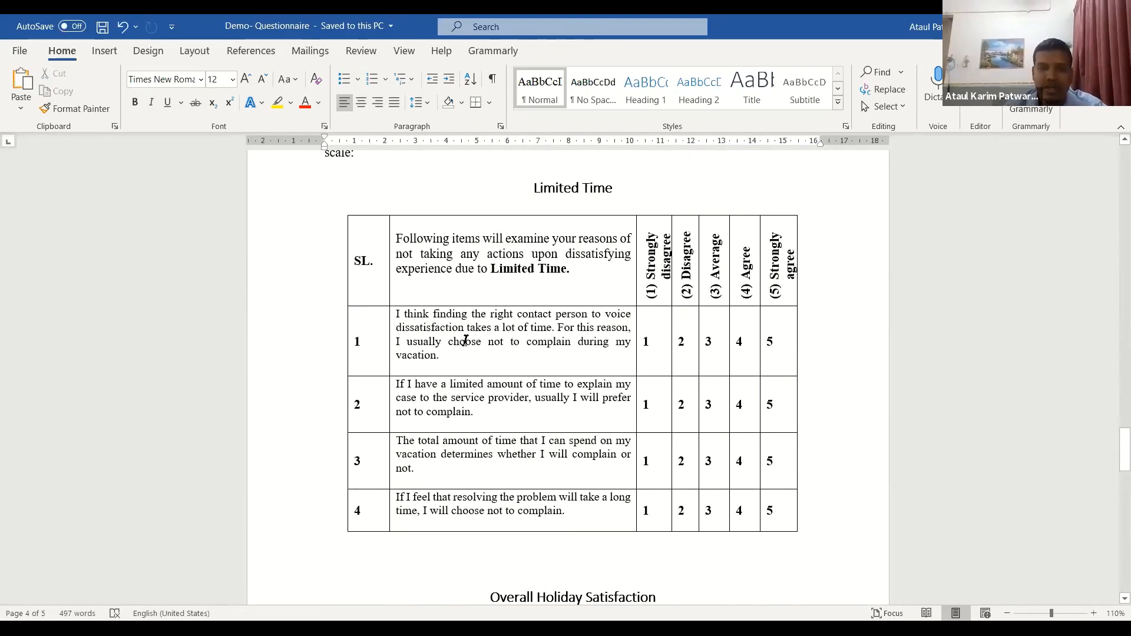
click(434, 362)
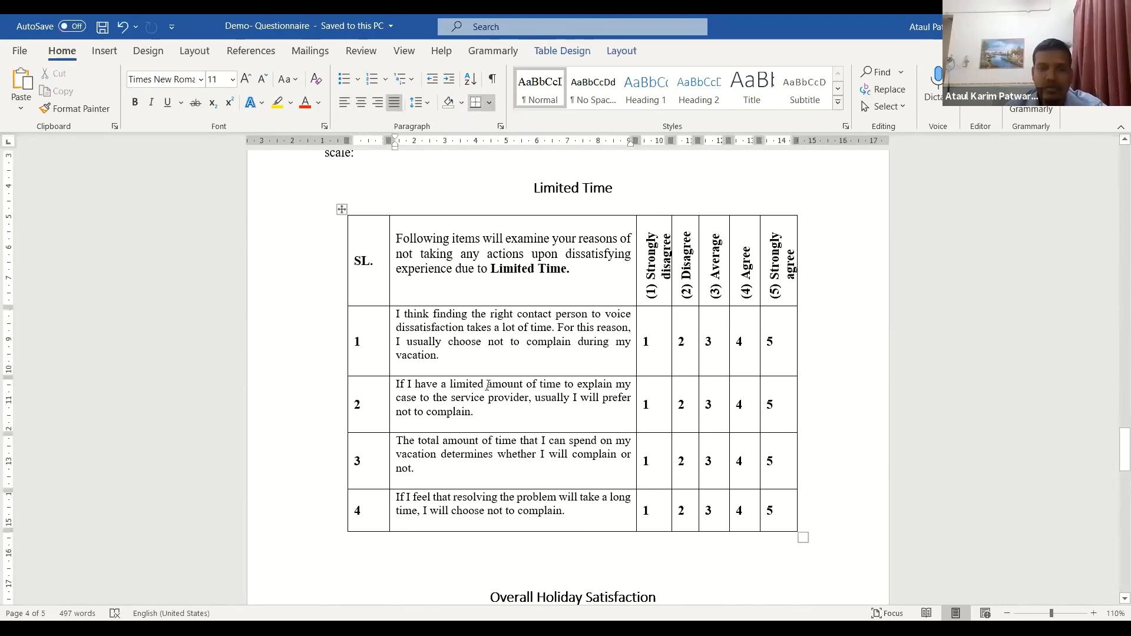
click(518, 426)
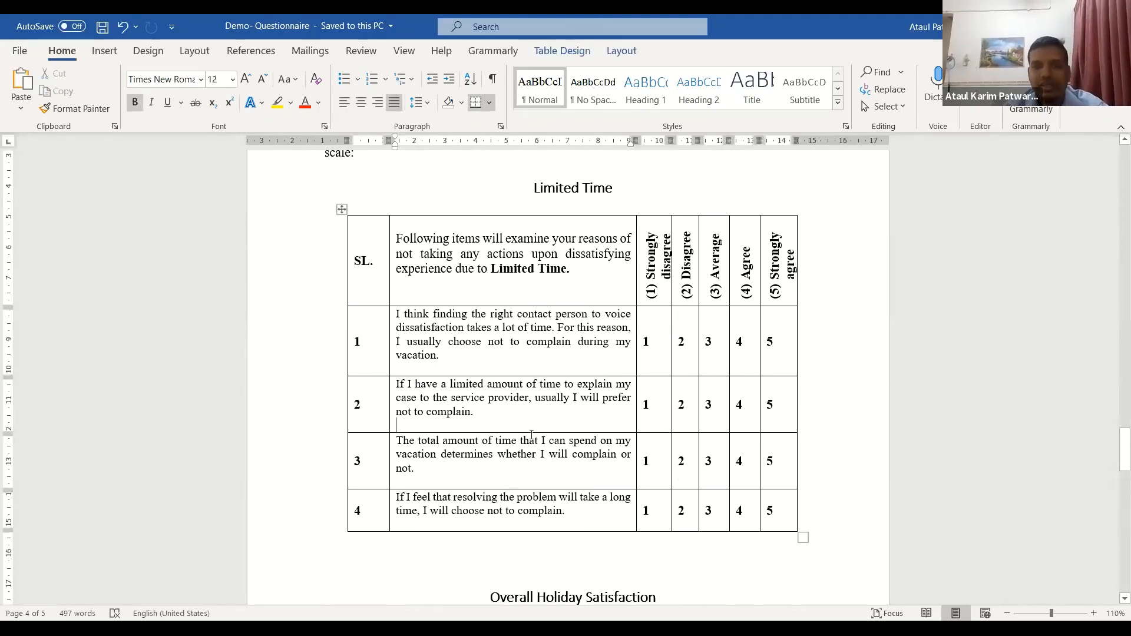
scroll(532, 443, down, 3)
scroll(531, 443, up, 3)
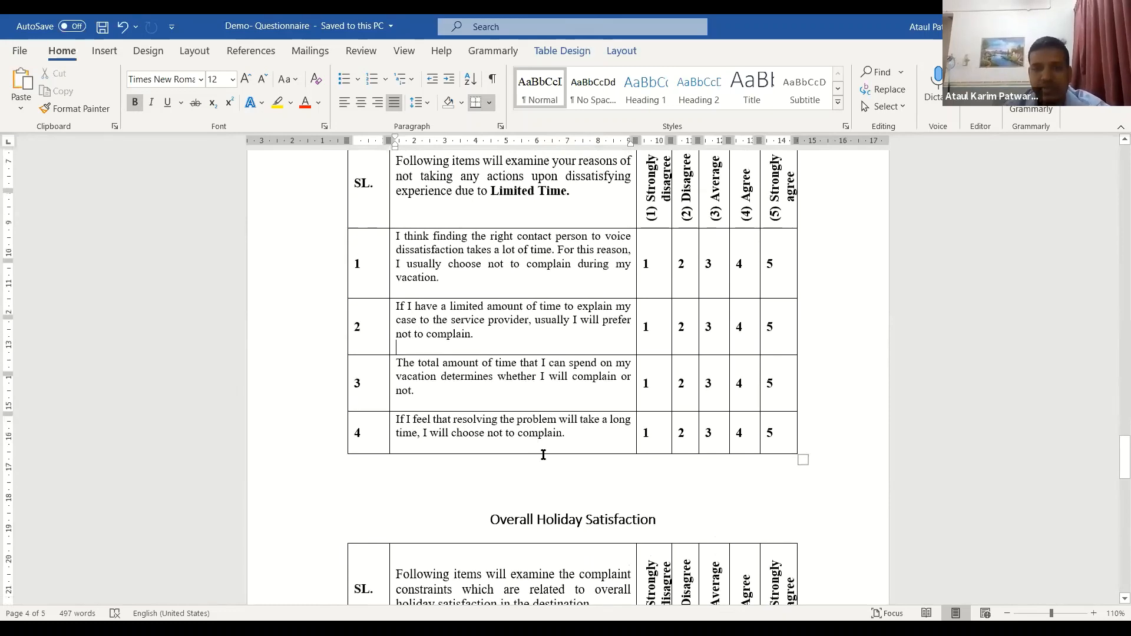
Step: Compare the framework's Overall Satisfaction variable with the items in the Overall Holiday Satisfaction table, and return to the Limited Time items
scroll(543, 455, down, 10)
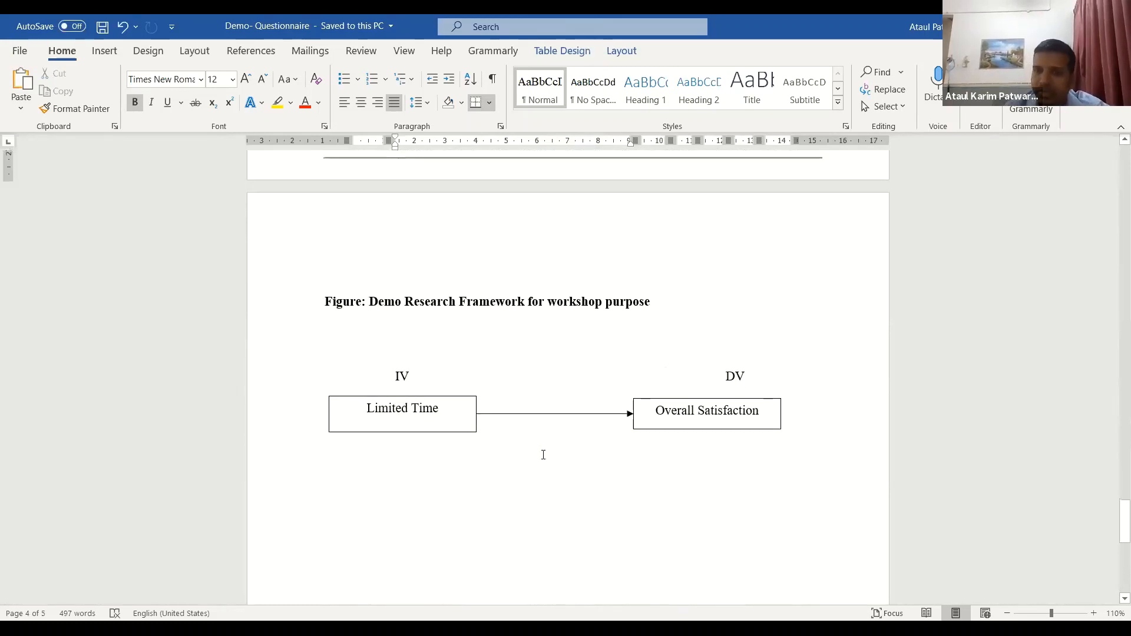
scroll(543, 455, up, 10)
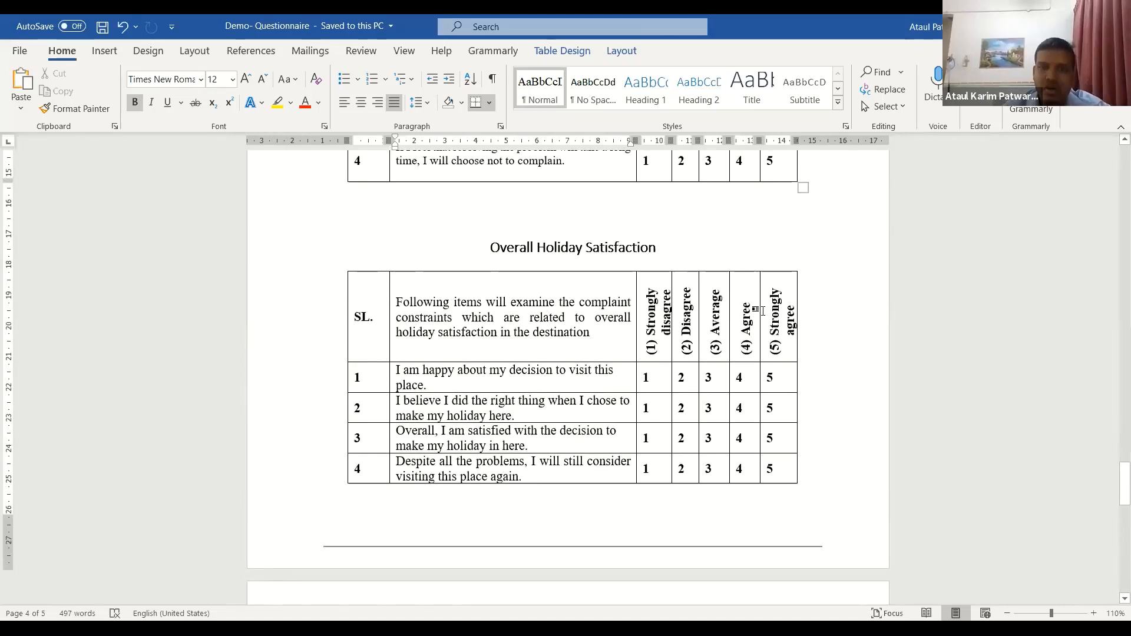
scroll(738, 432, down, 10)
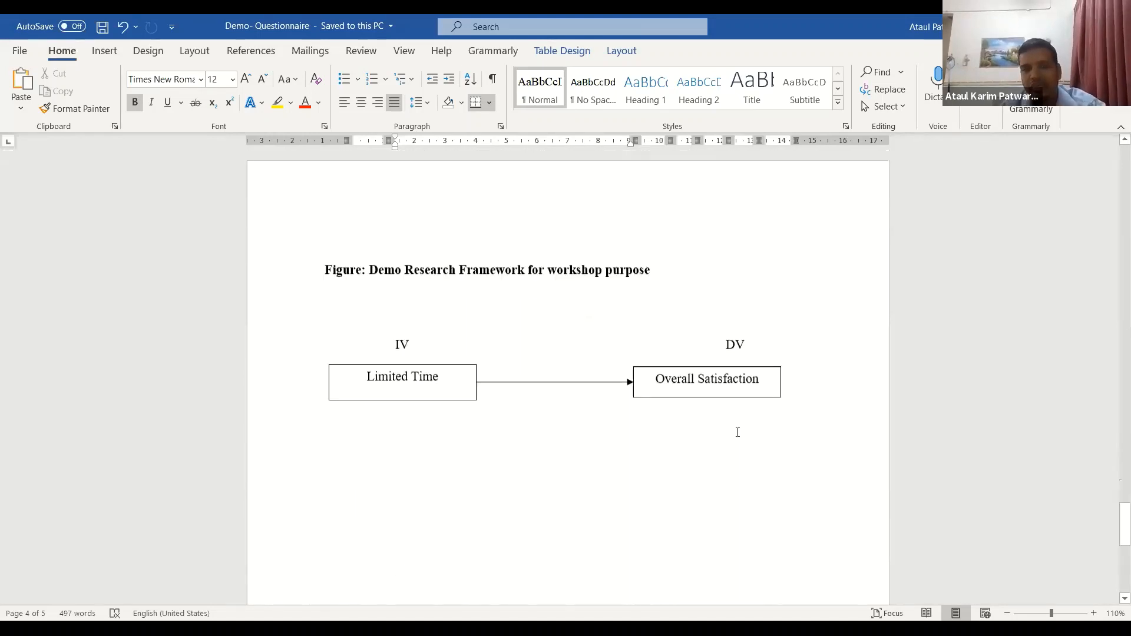
drag(656, 372, 838, 359)
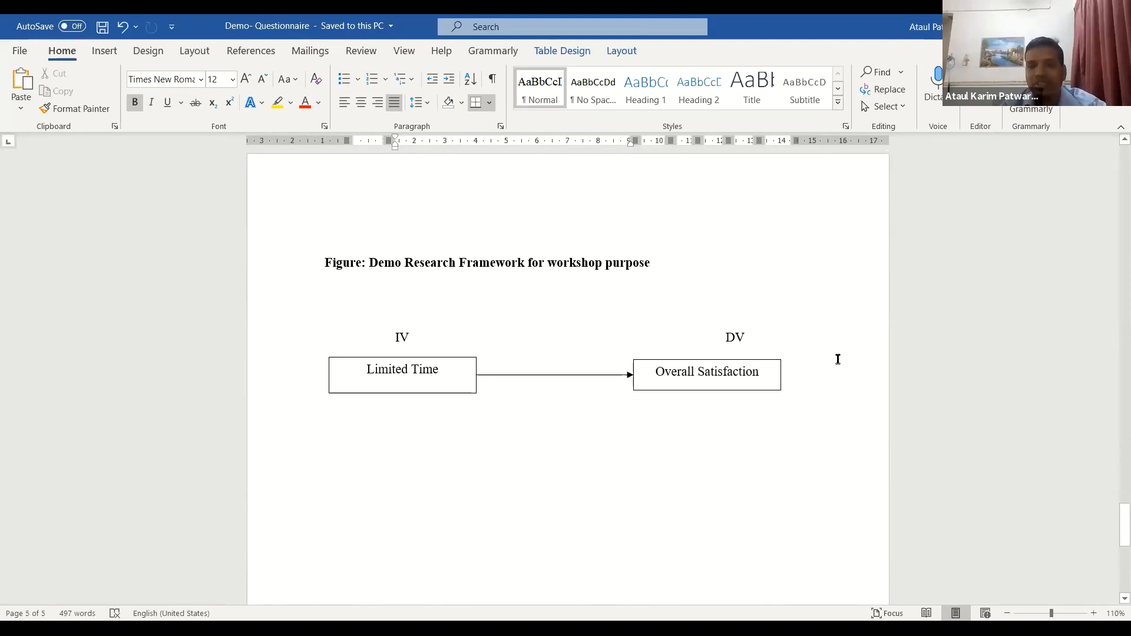
click(733, 375)
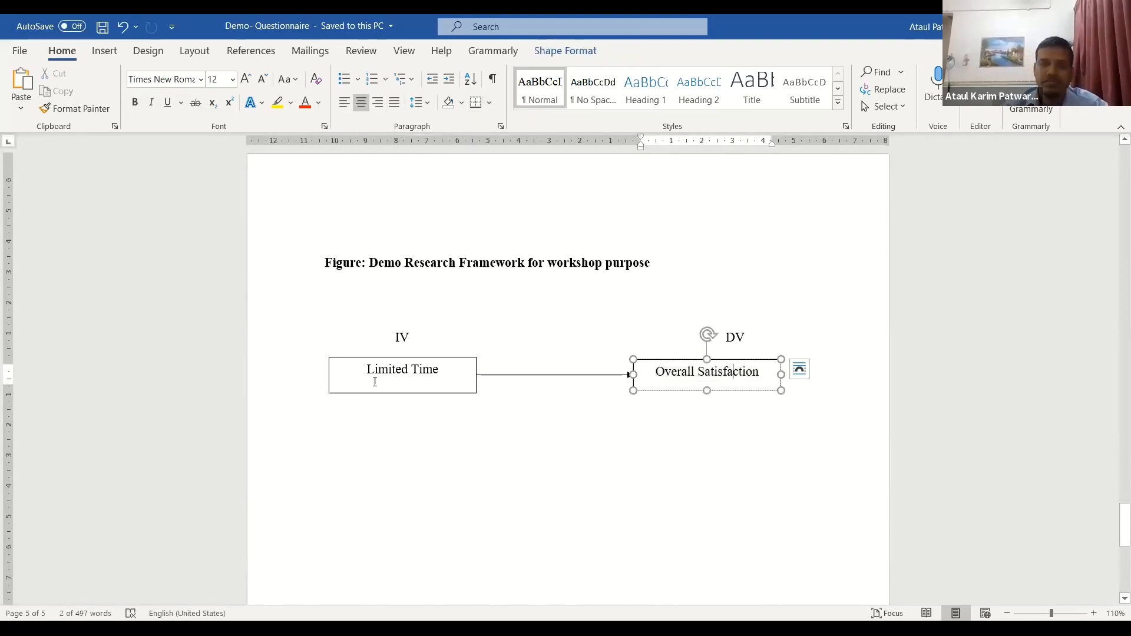
scroll(477, 424, up, 10)
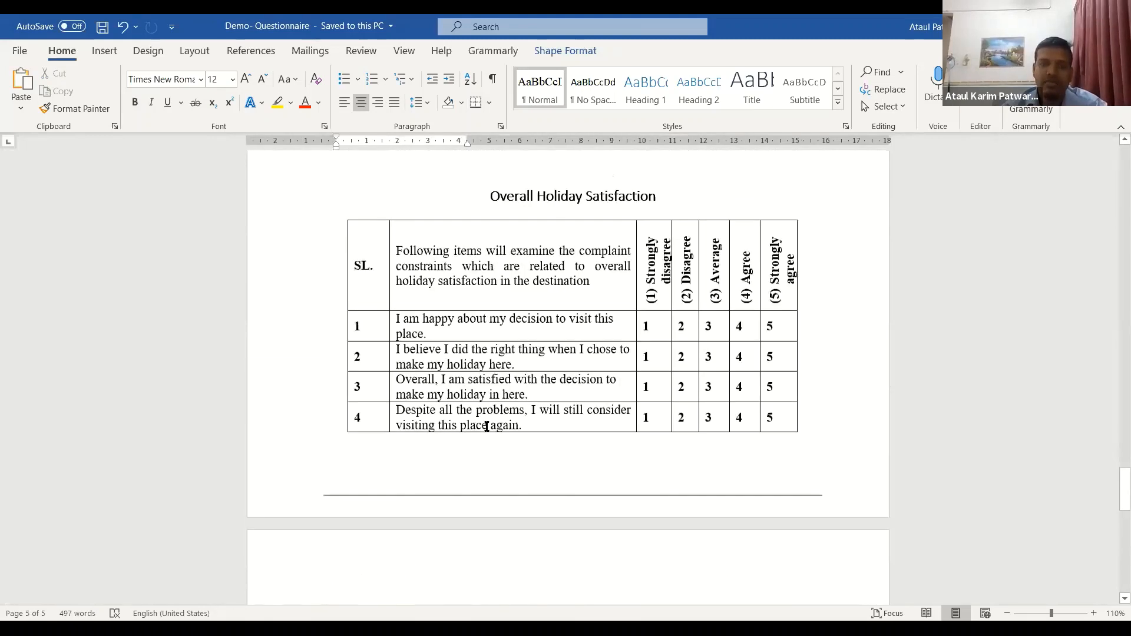
scroll(428, 259, up, 3)
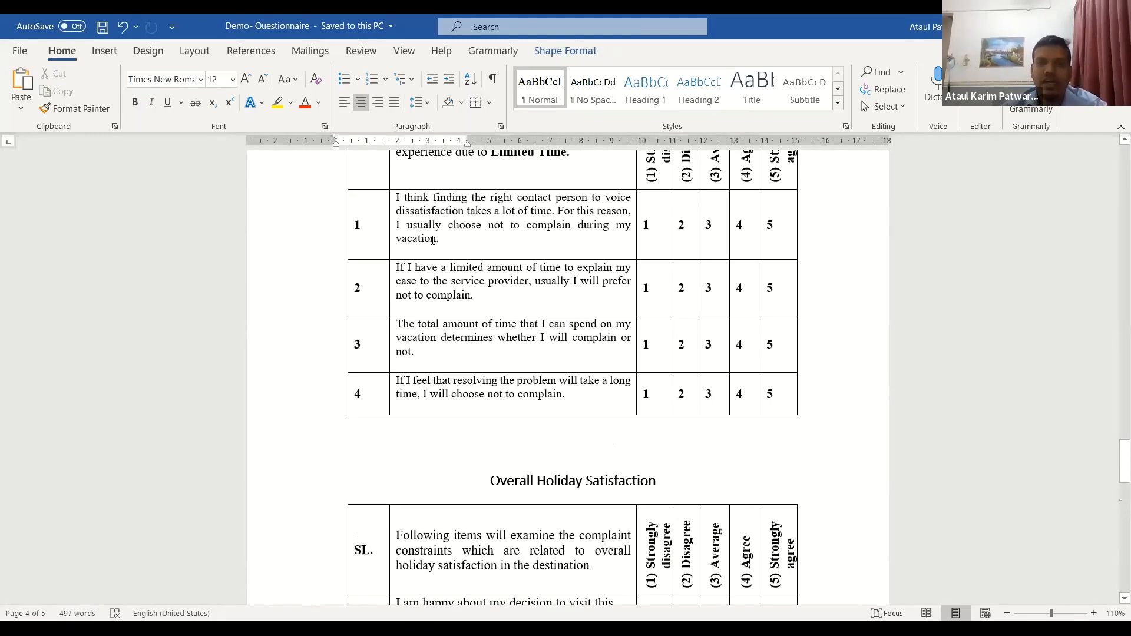
Step: Select the full text of the first Limited Time statement in the questionnaire table for copying
scroll(432, 240, up, 2)
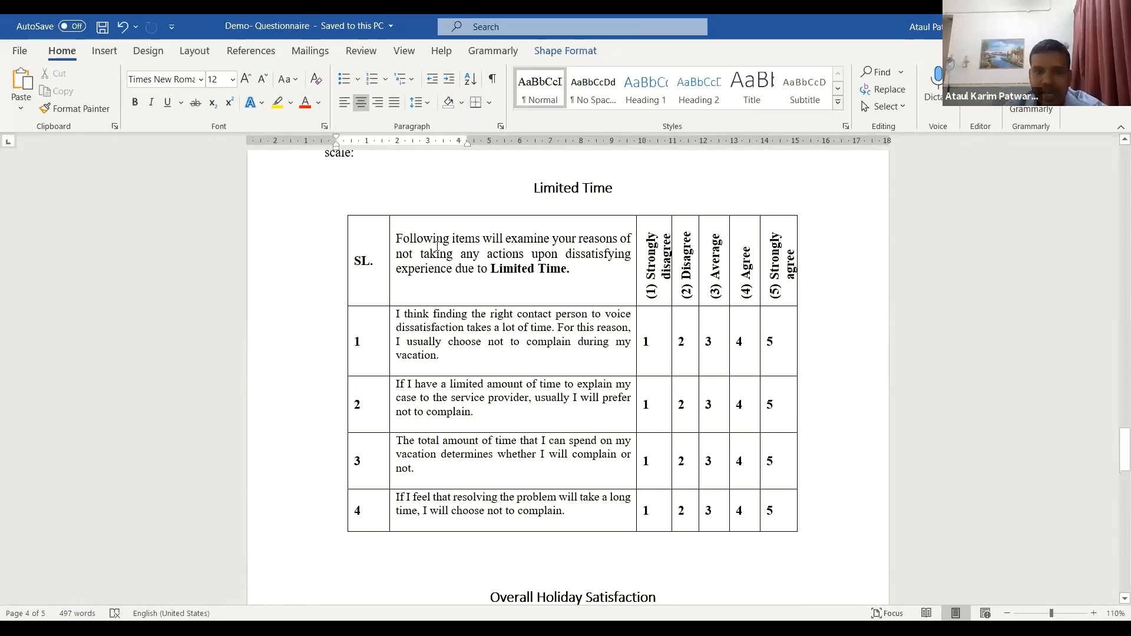
click(464, 362)
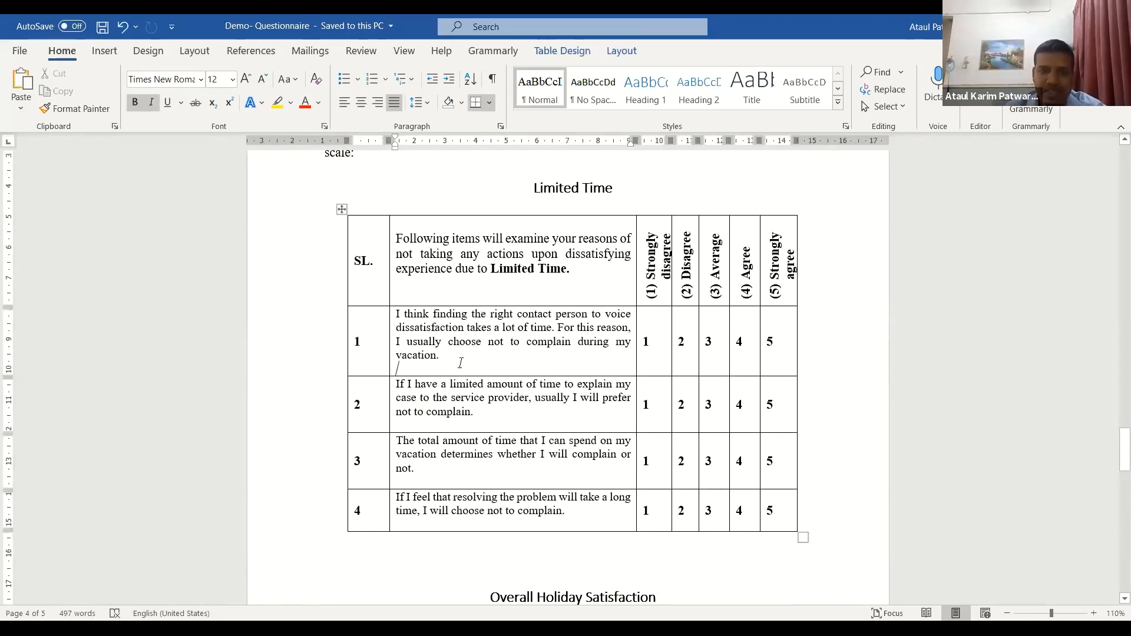
drag(460, 362, 405, 313)
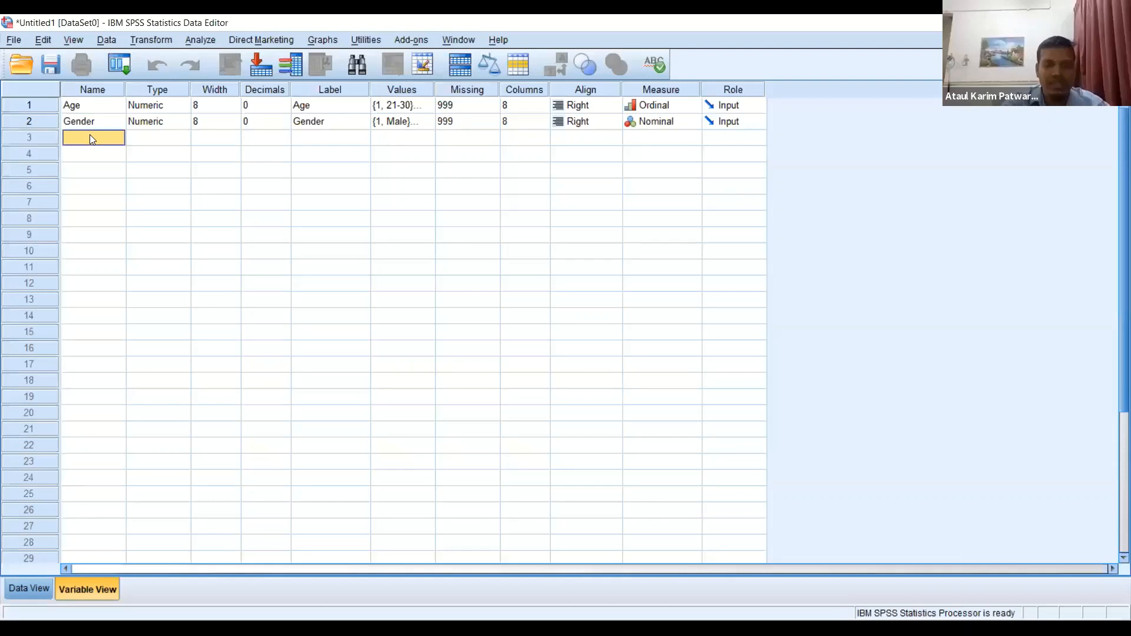
Step: Create a third variable named LT1 and set its decimals to 0
text(LT)
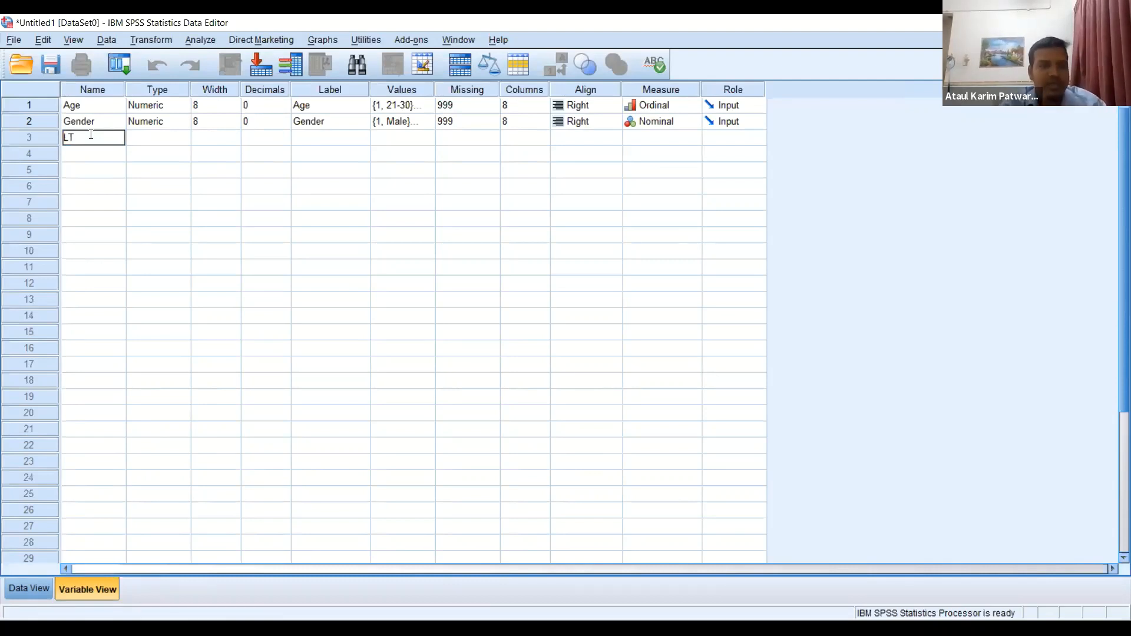
text(1)
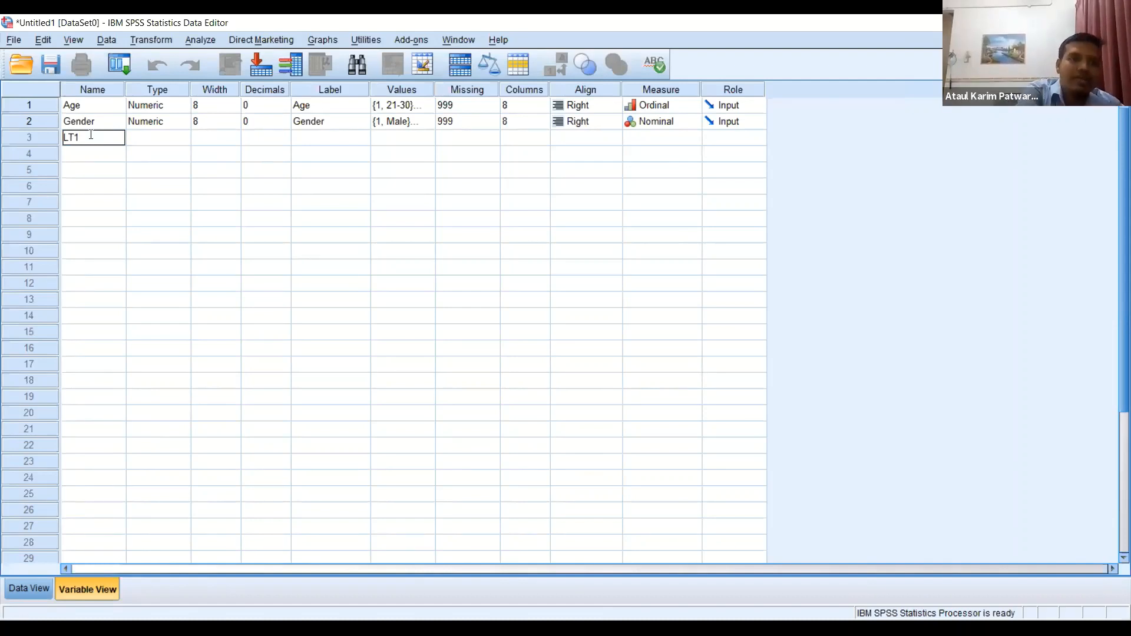
click(171, 143)
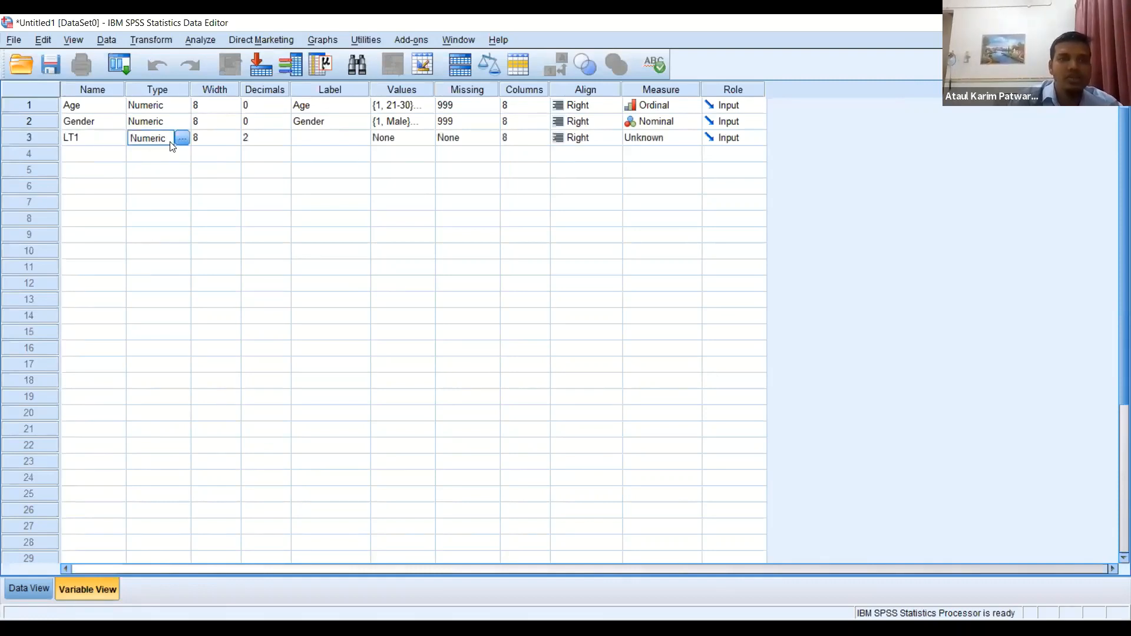
click(250, 141)
text(0)
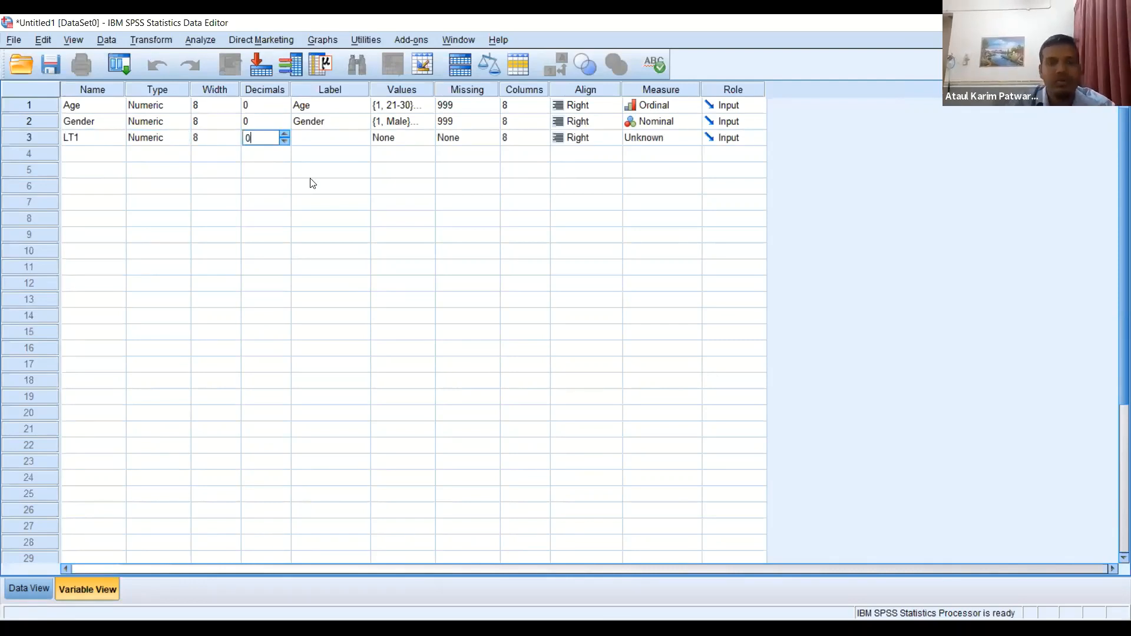
click(315, 202)
Step: Paste the first Limited Time statement, beginning "I think finding the right contact person", as the label of LT1
click(321, 140)
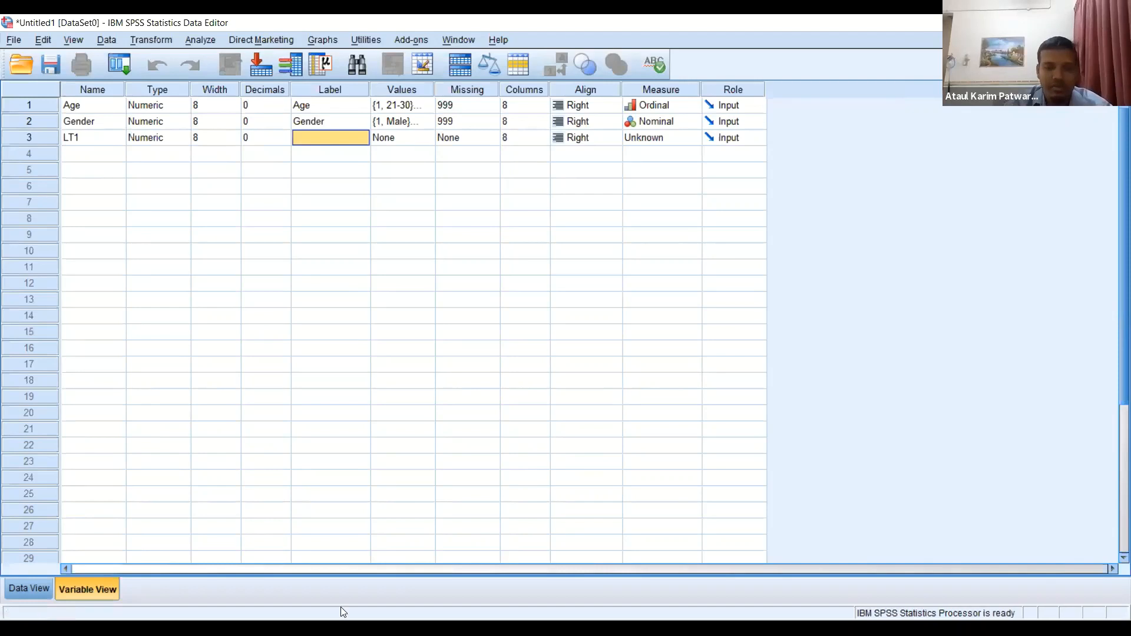
click(341, 627)
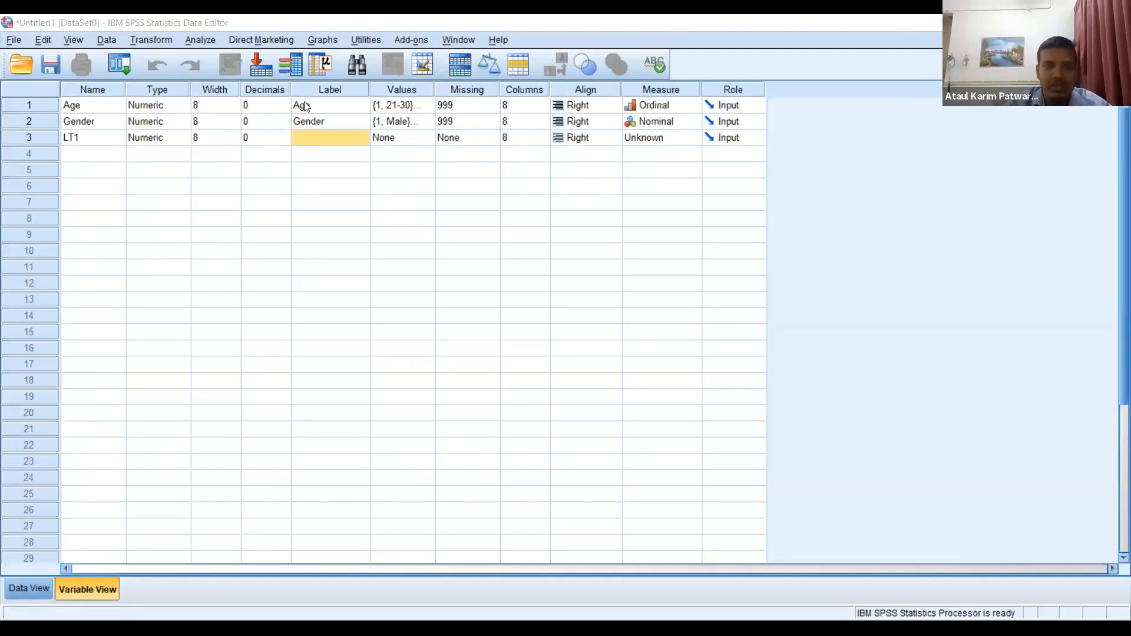
click(333, 144)
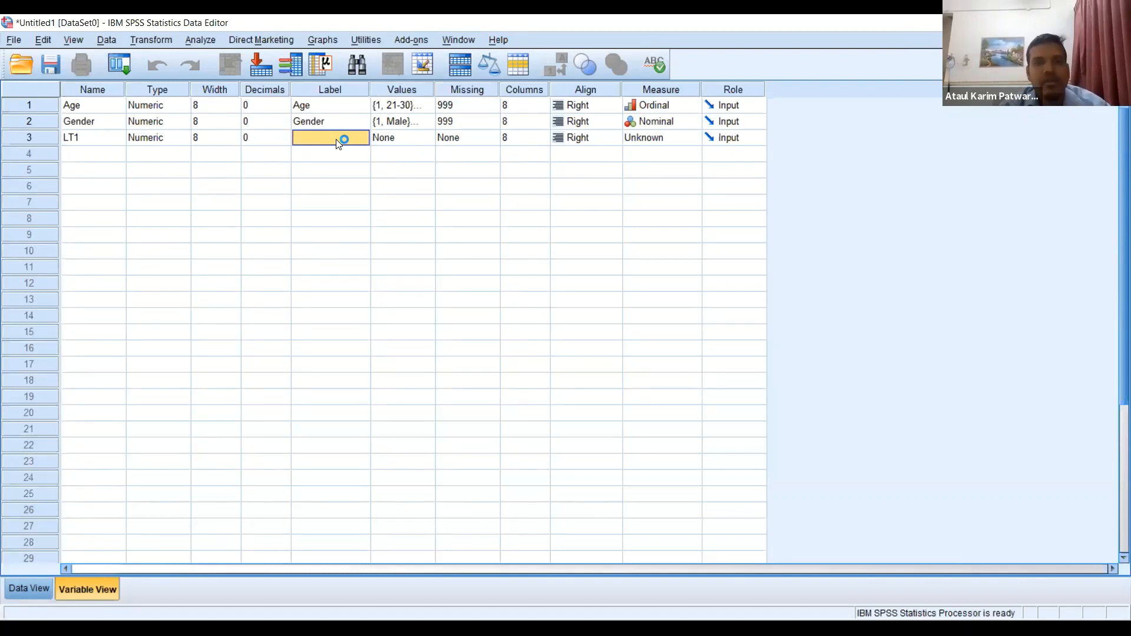
key(ctrl+v)
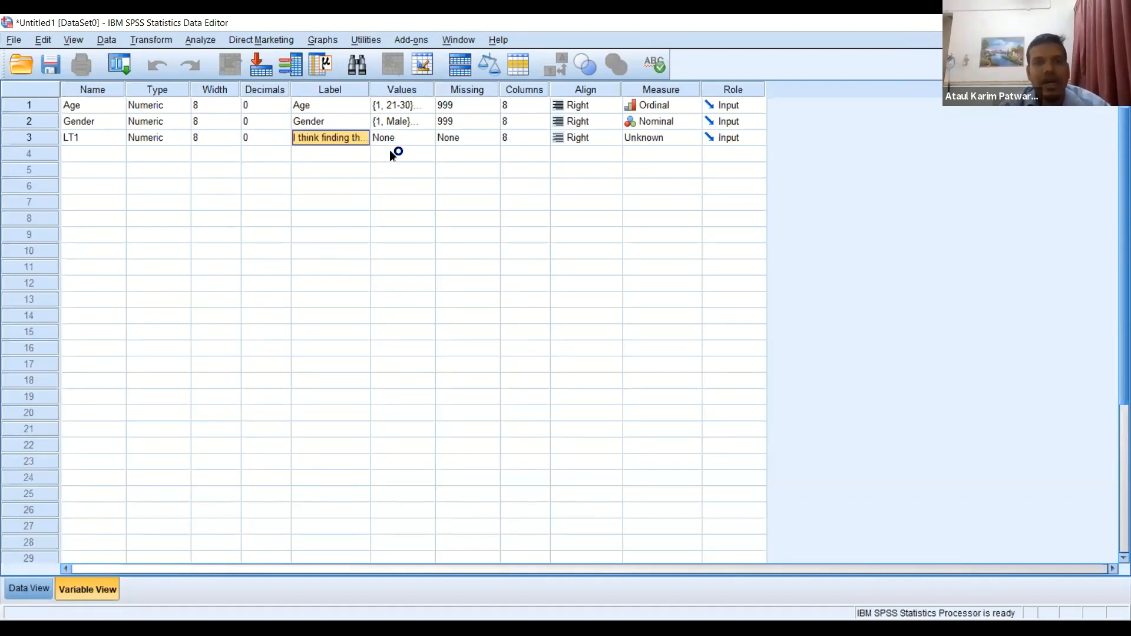
key(Tab)
Step: Open the value labels of LT1 and add 1 = "Strongly disagree"
click(427, 138)
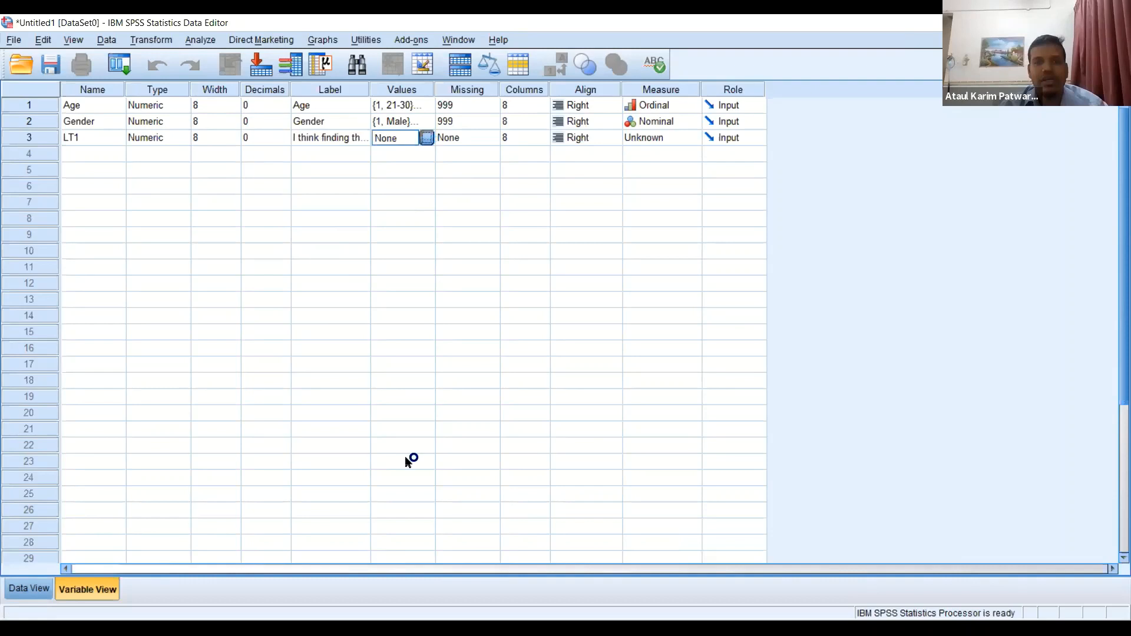
text(1)
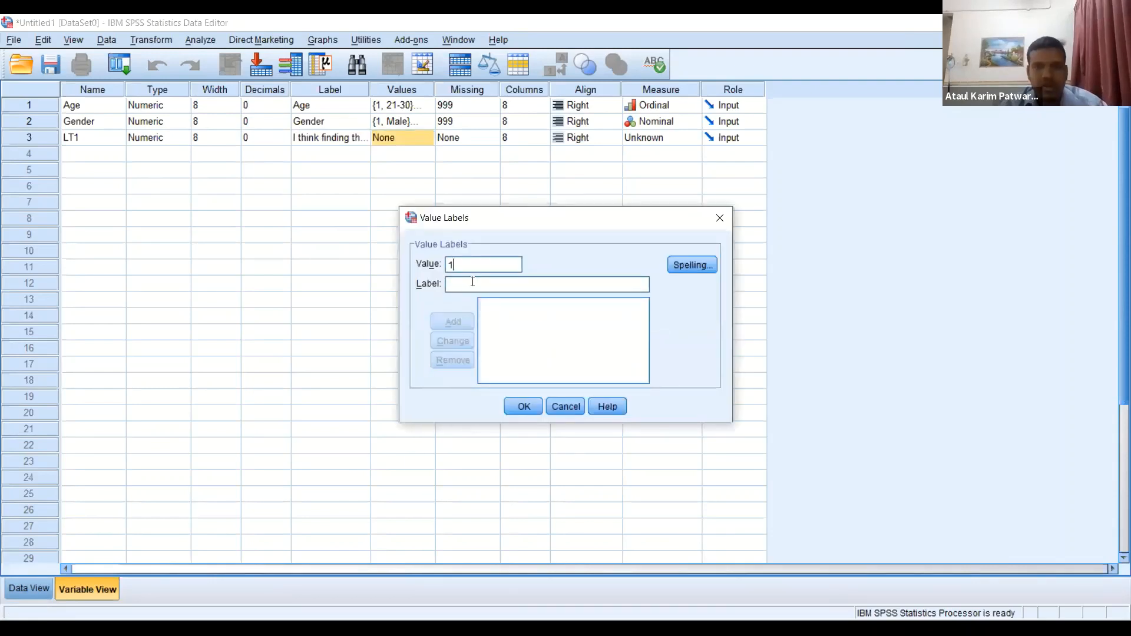
click(472, 283)
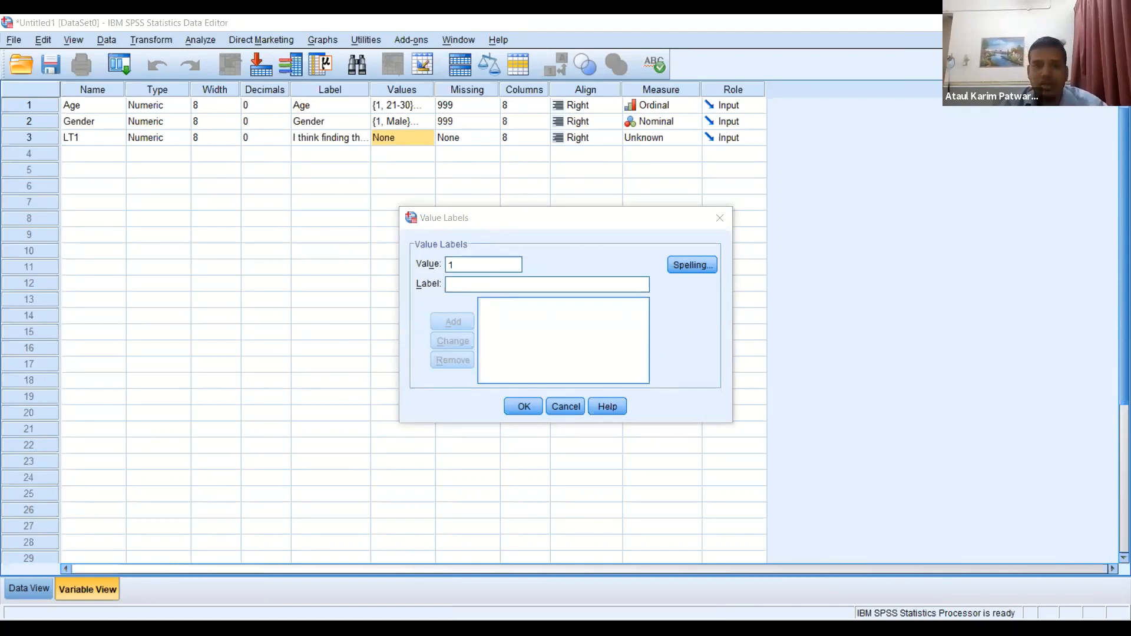
click(497, 288)
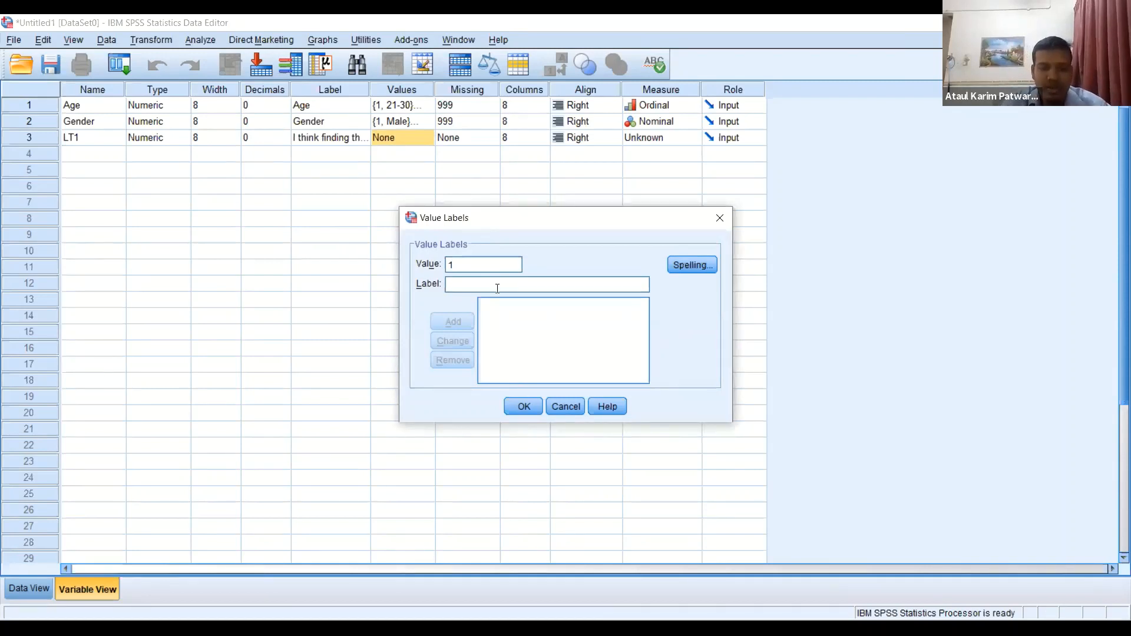
text(Strong)
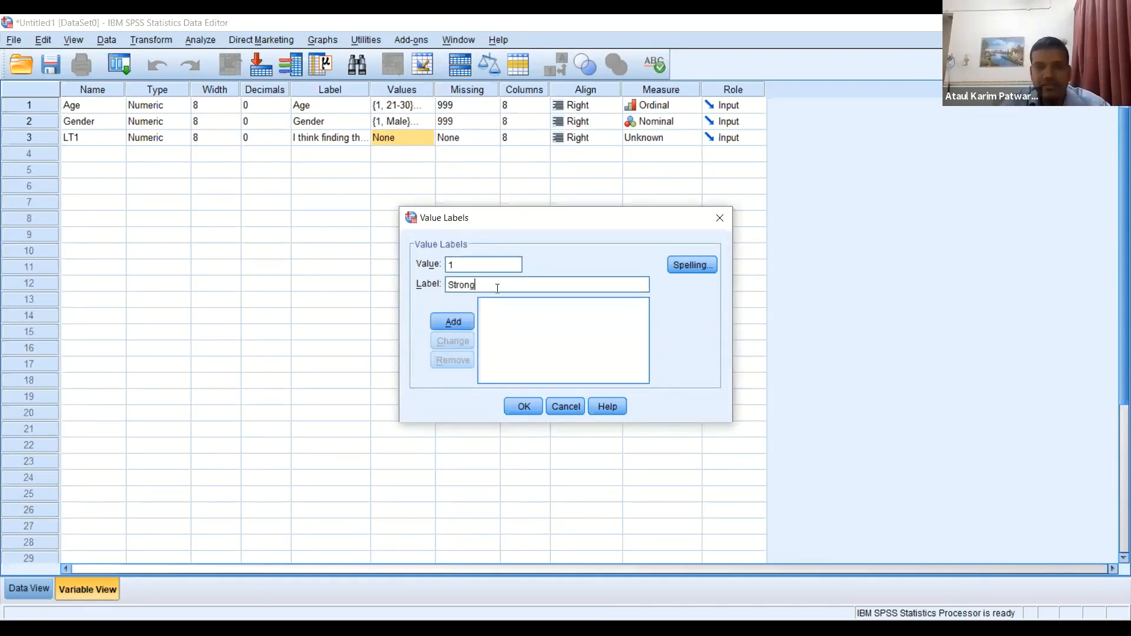
text(ly disagree)
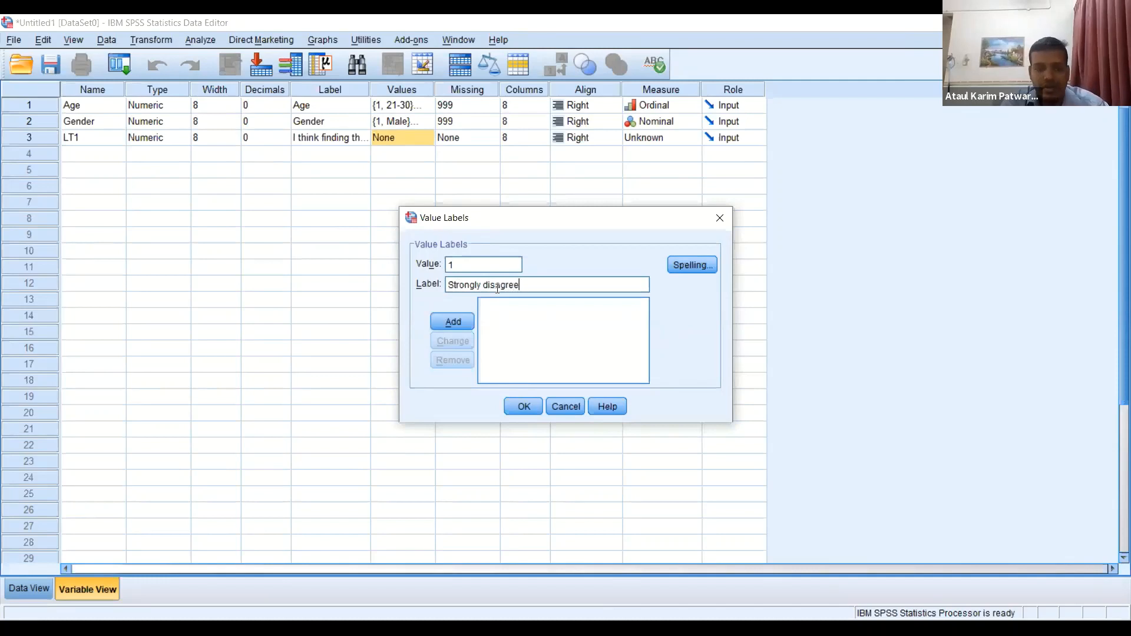
key(Return)
Step: Add LT1 value labels 2 = "disagree", 3 = "nutral" and 4 = "agree"
text(2)
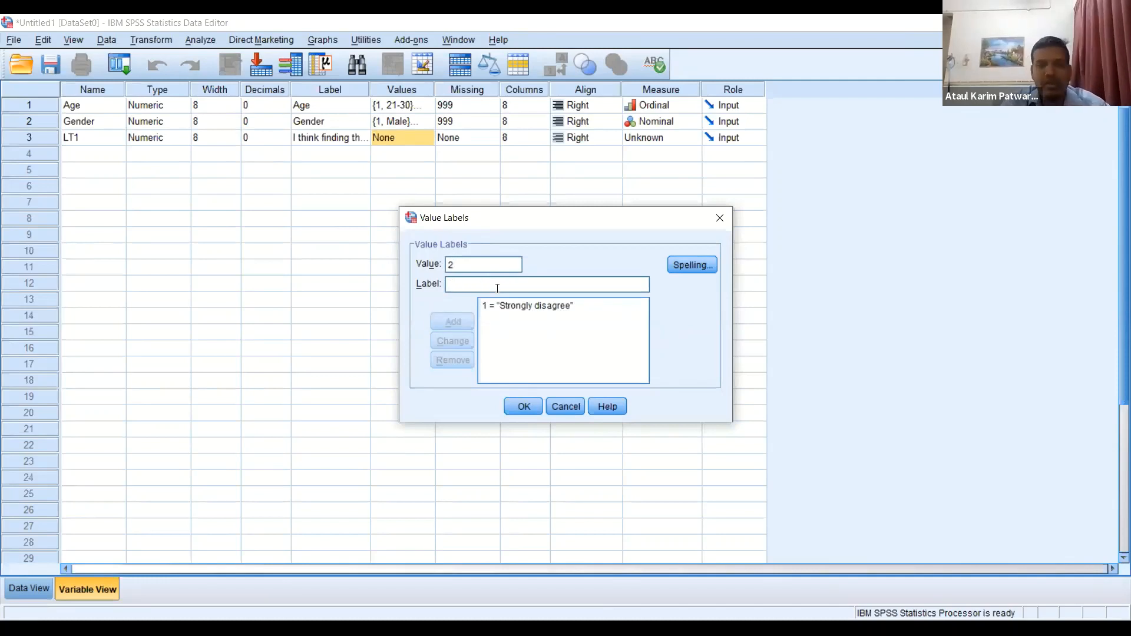
key(Tab)
text(disagree)
key(Return)
text(3)
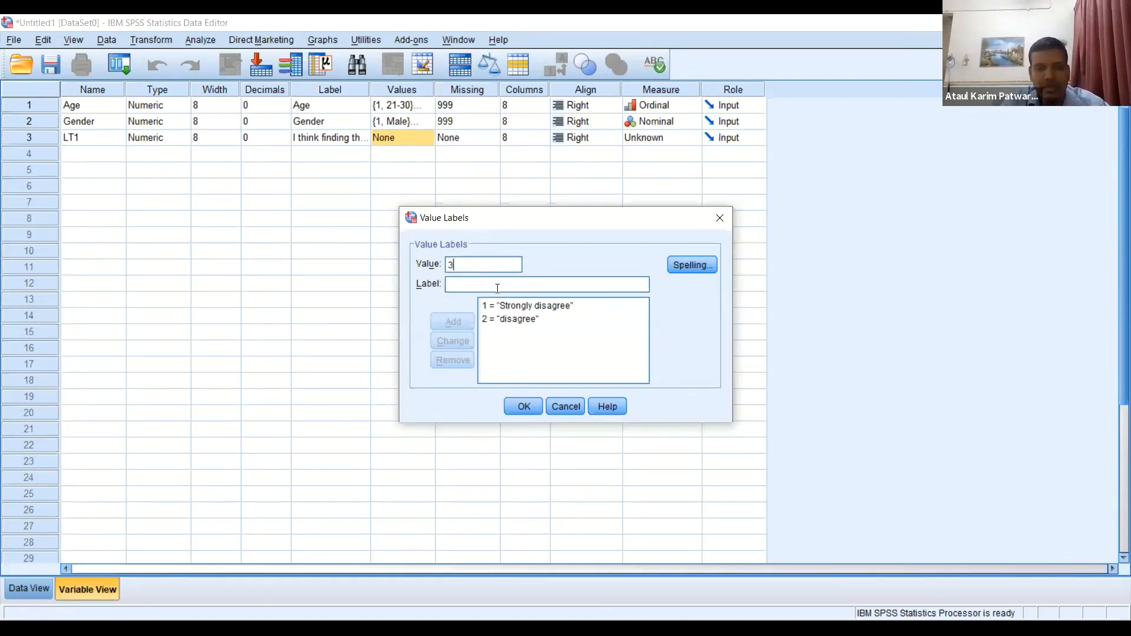
text(nutral)
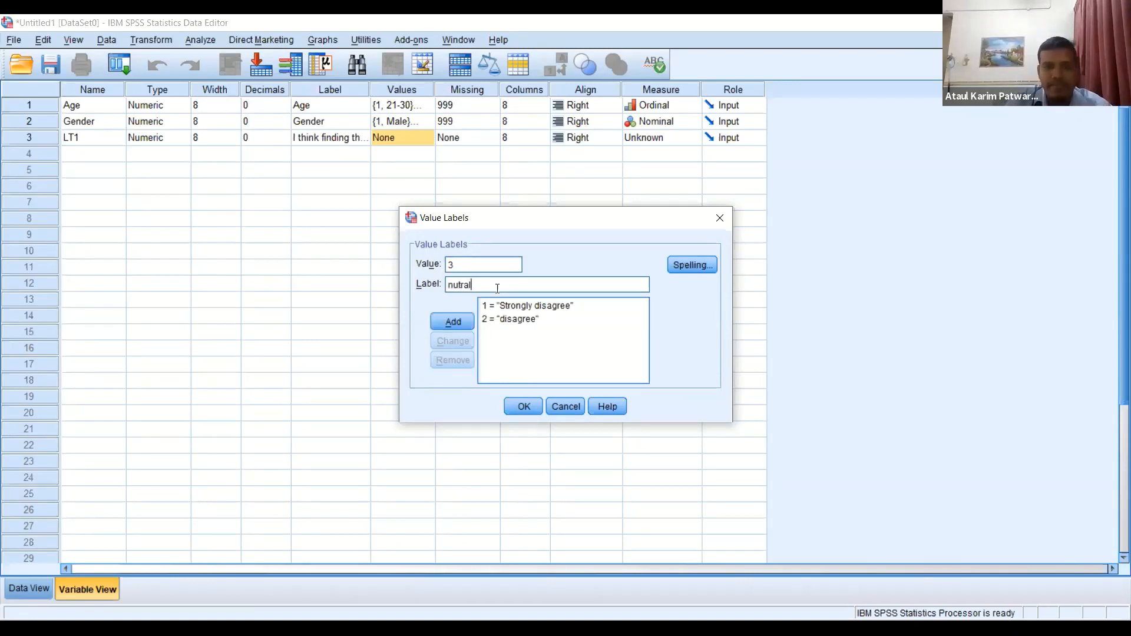
key(Return)
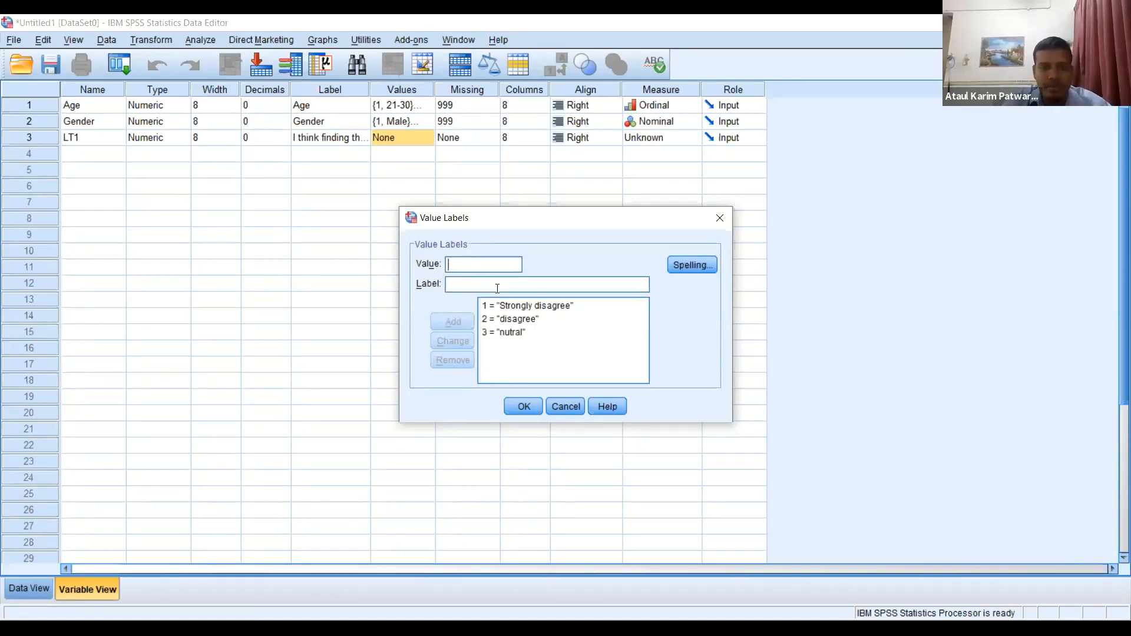
text(4 = "agree)
key(Return)
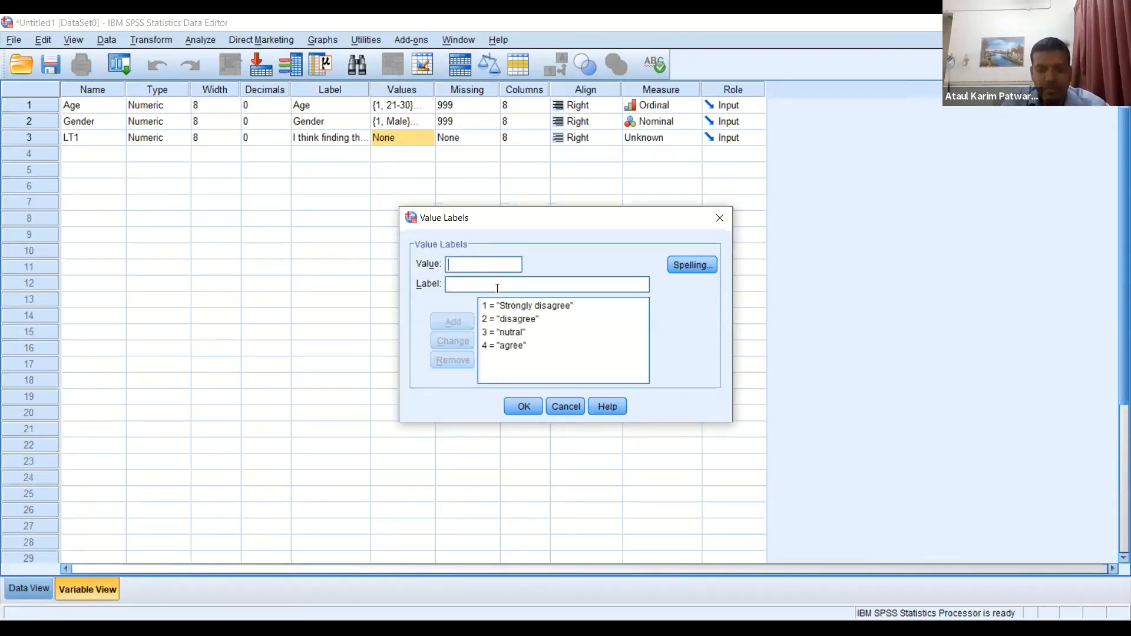
text(sttrongl)
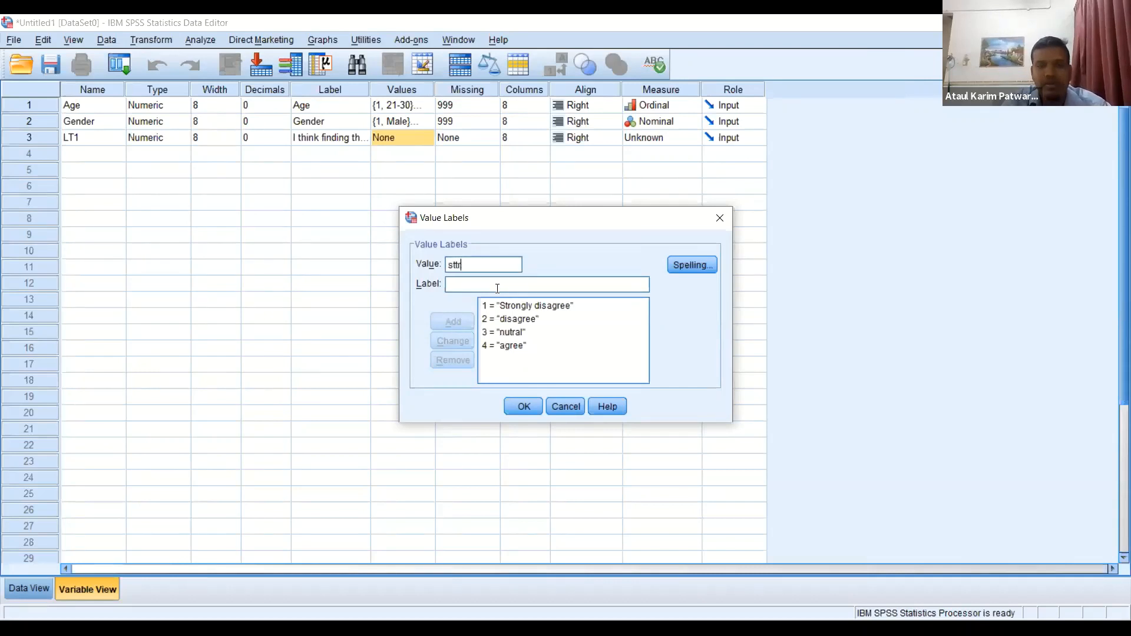
key(BackSpace)
key(BackSpace)
key(BackSpace)
key(BackSpace)
key(BackSpace)
key(BackSpace)
text(t)
key(BackSpace)
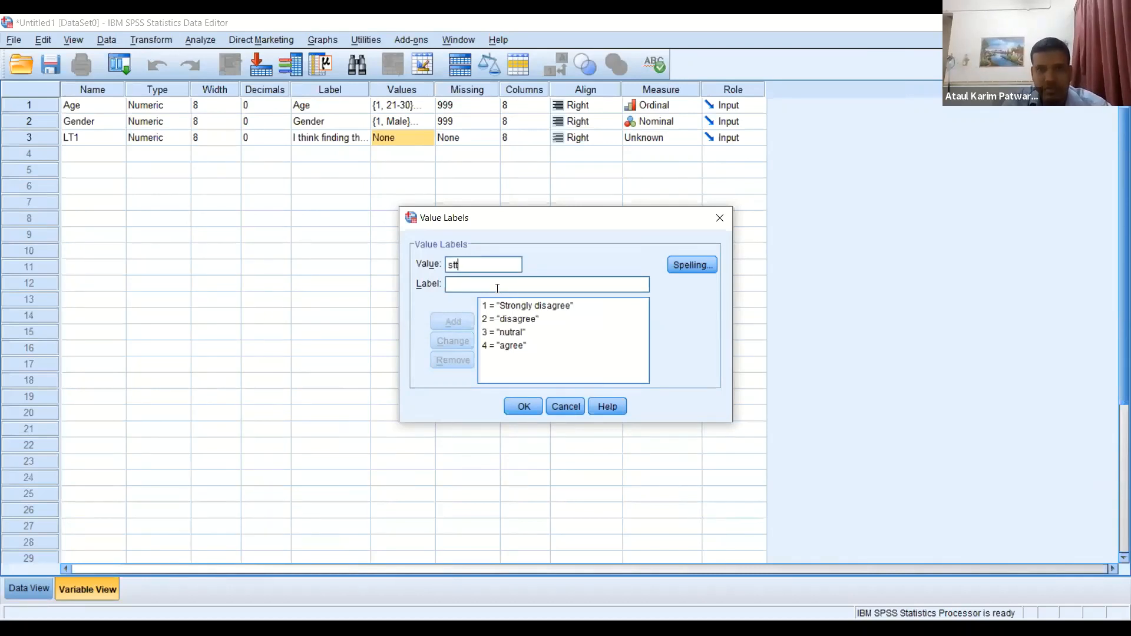
text(tro)
key(BackSpace)
key(BackSpace)
key(BackSpace)
text(ronl)
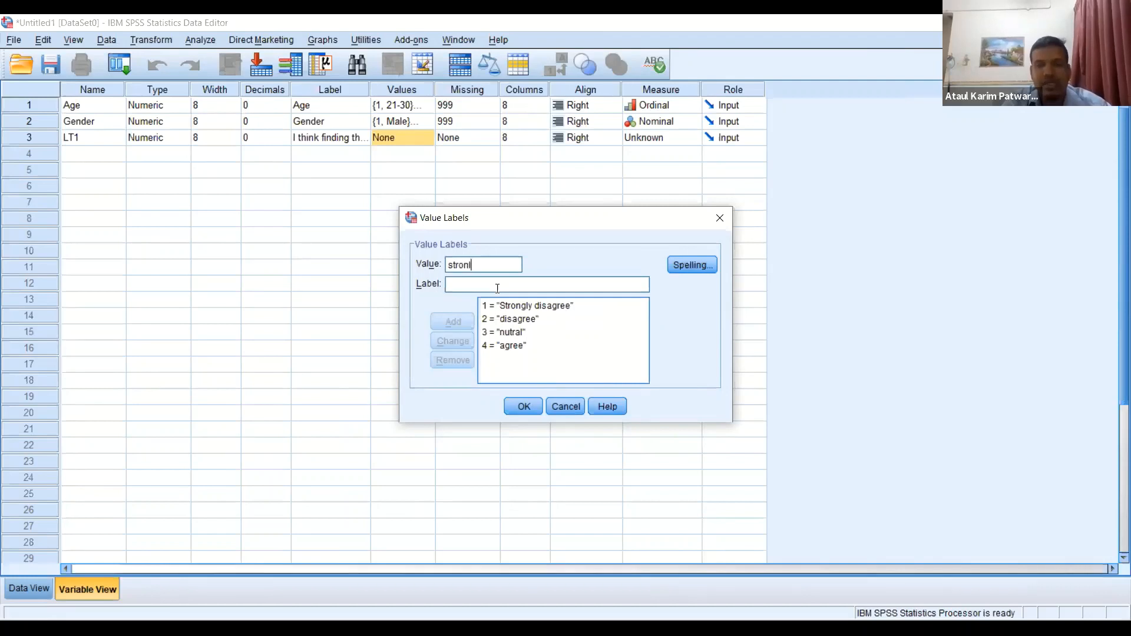
key(BackSpace)
text(gly)
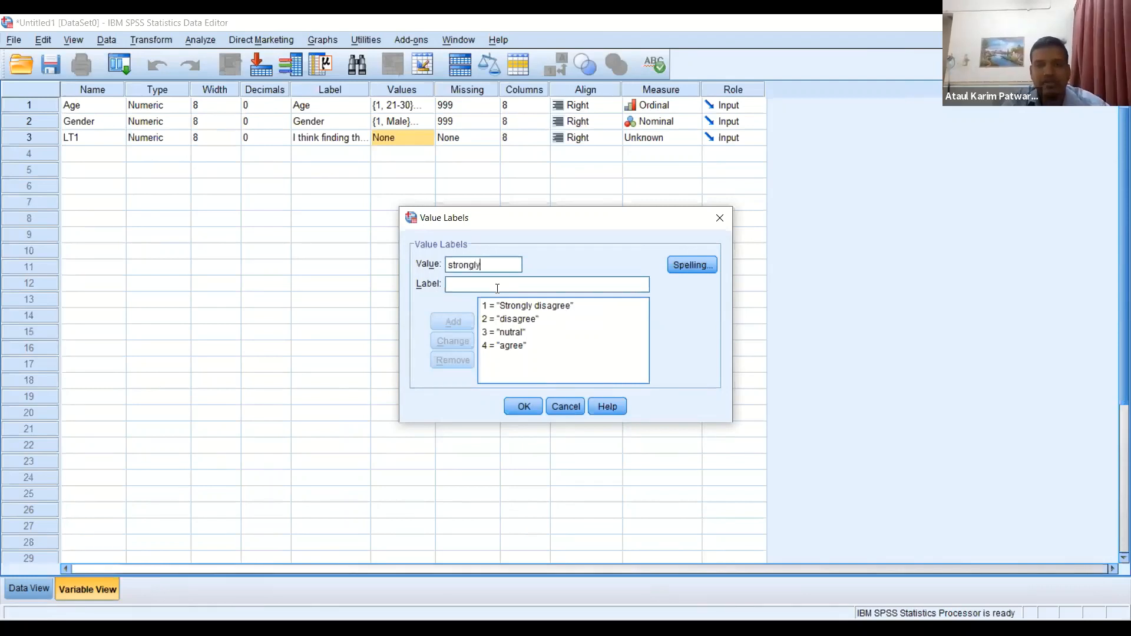
Step: Add the value label 5 = "strongly agree" and apply the five-point scale to LT1
double_click(448, 264)
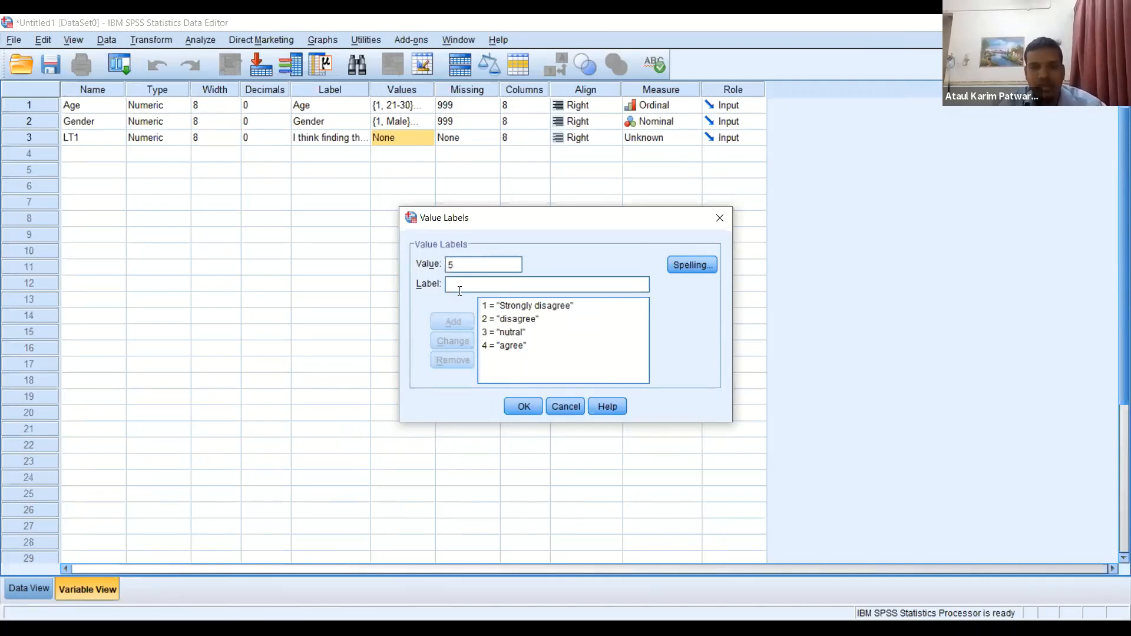
text(strongly)
text(agree)
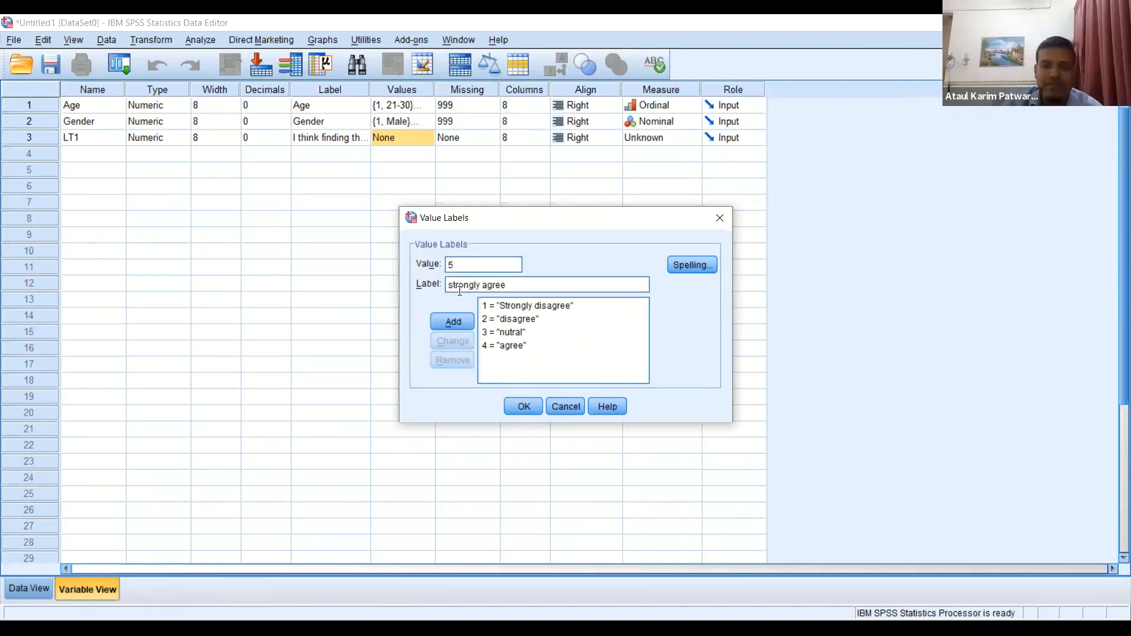
click(458, 316)
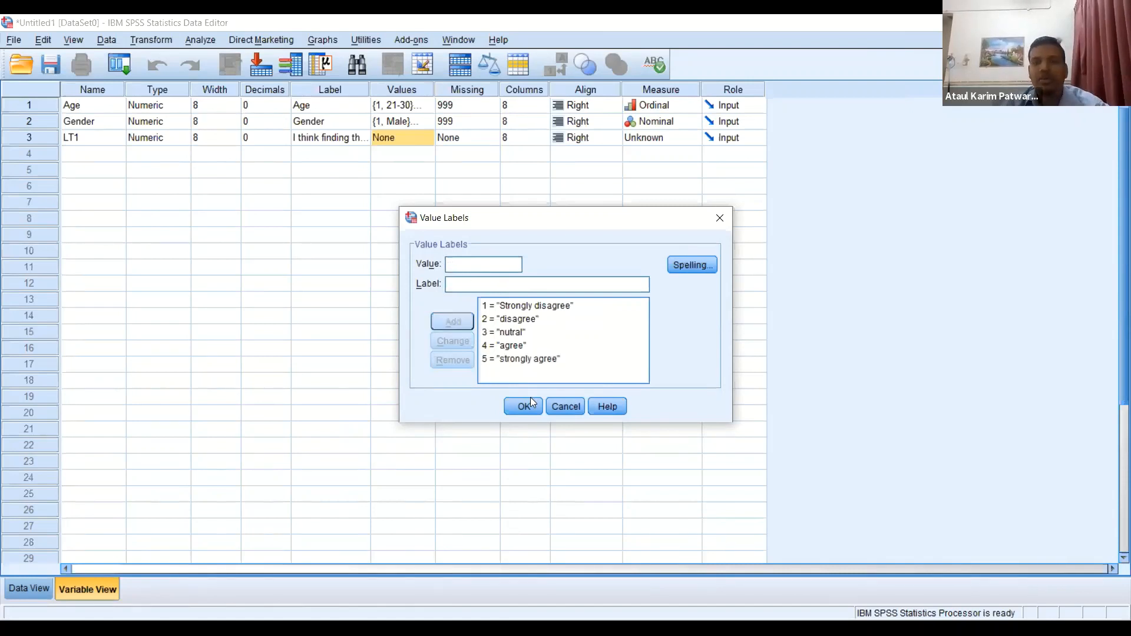
click(531, 403)
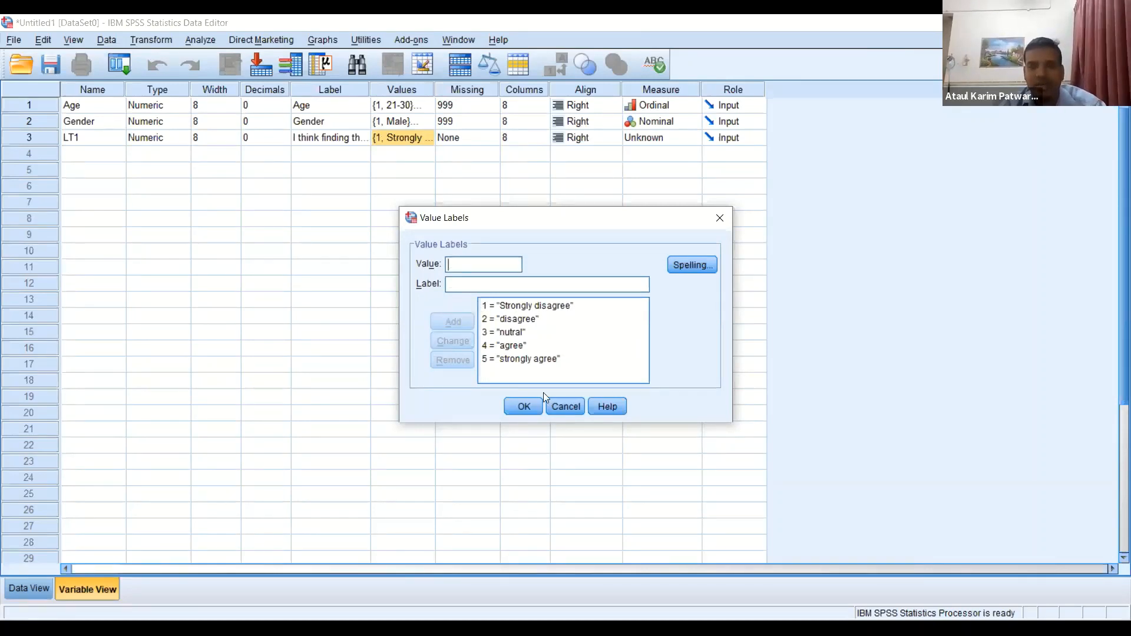
click(510, 405)
Step: Define 999 as a discrete missing value for LT1
click(451, 152)
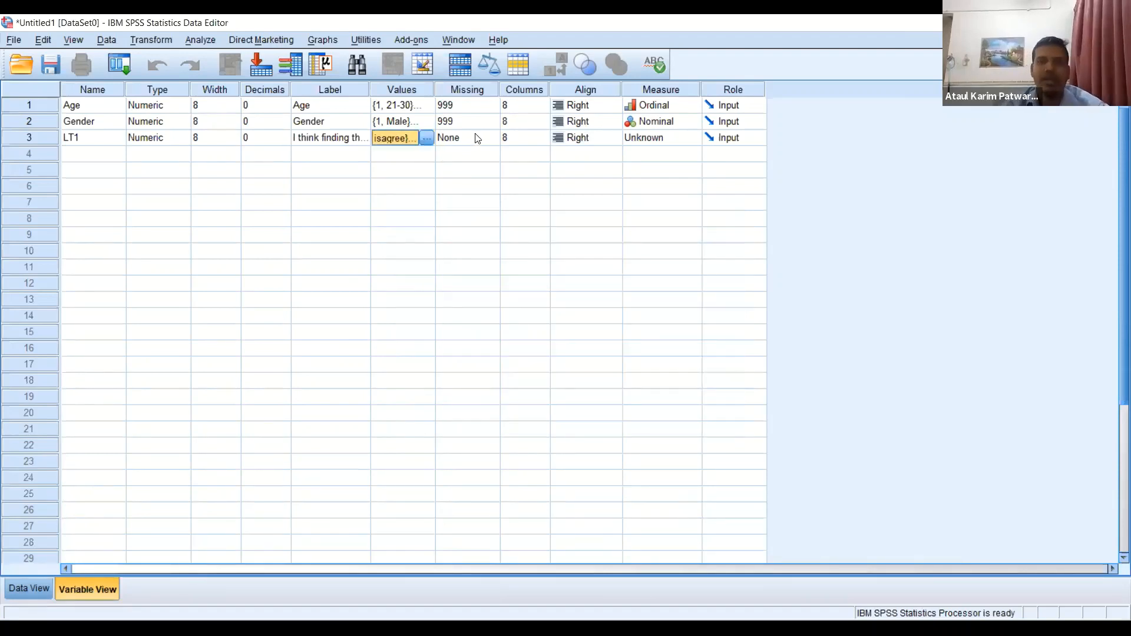
click(493, 139)
click(491, 139)
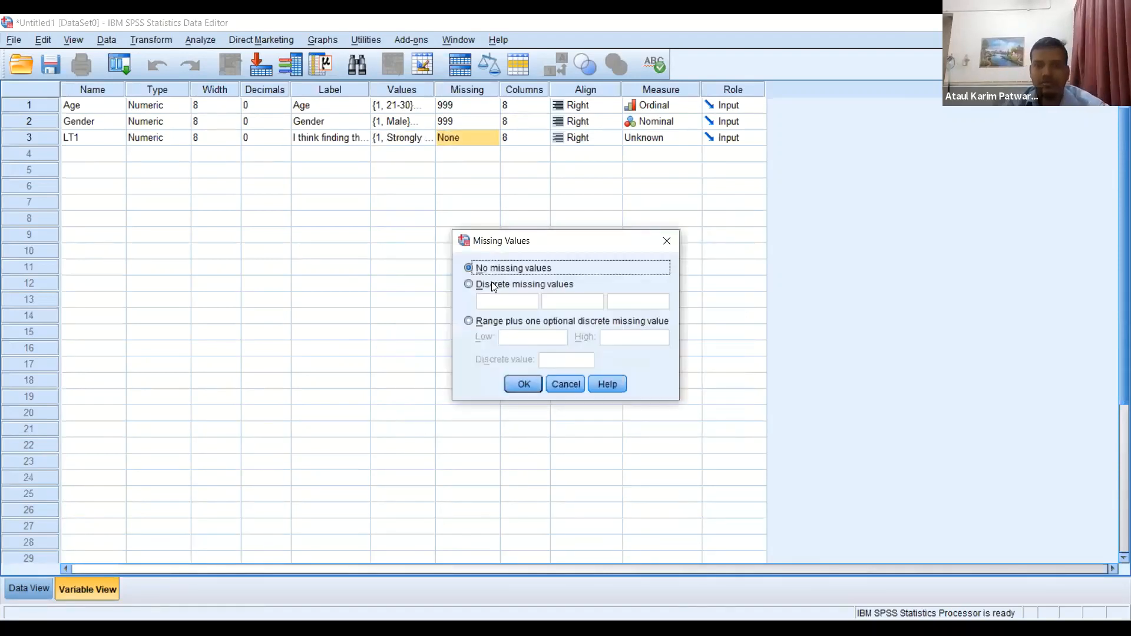
click(493, 285)
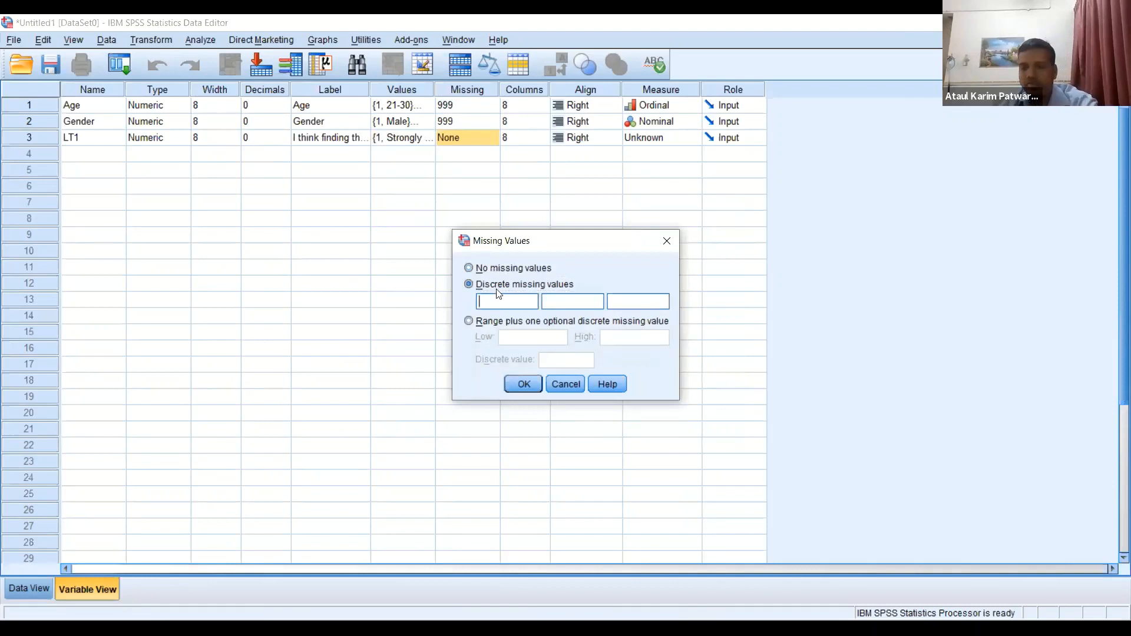
text(999)
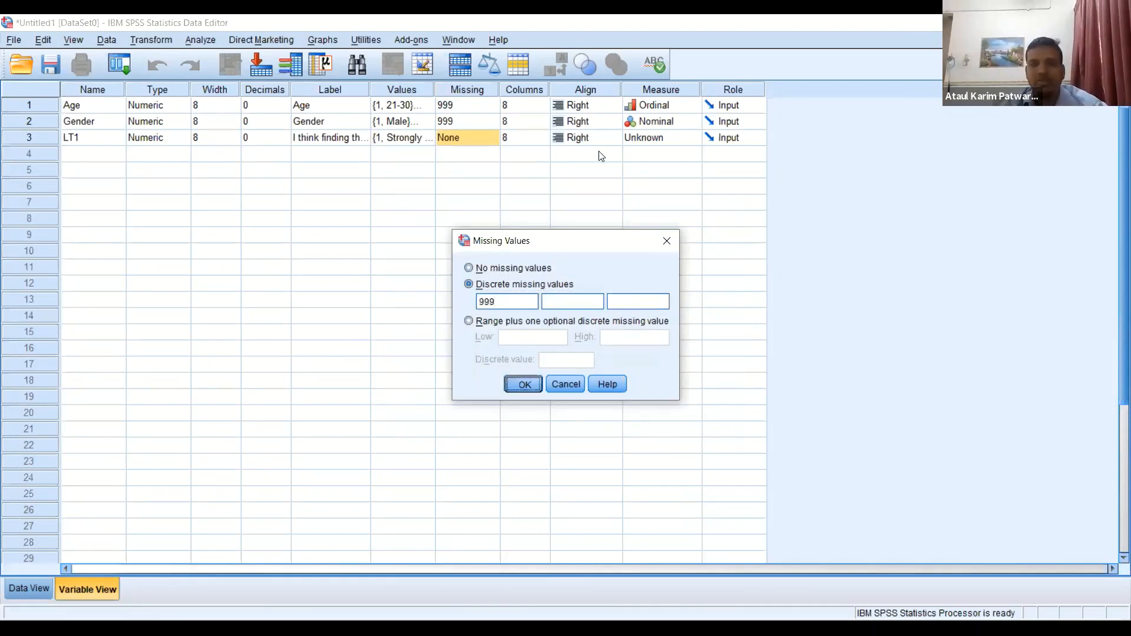
key(Return)
Step: Set the measurement level of LT1 to Scale
click(653, 139)
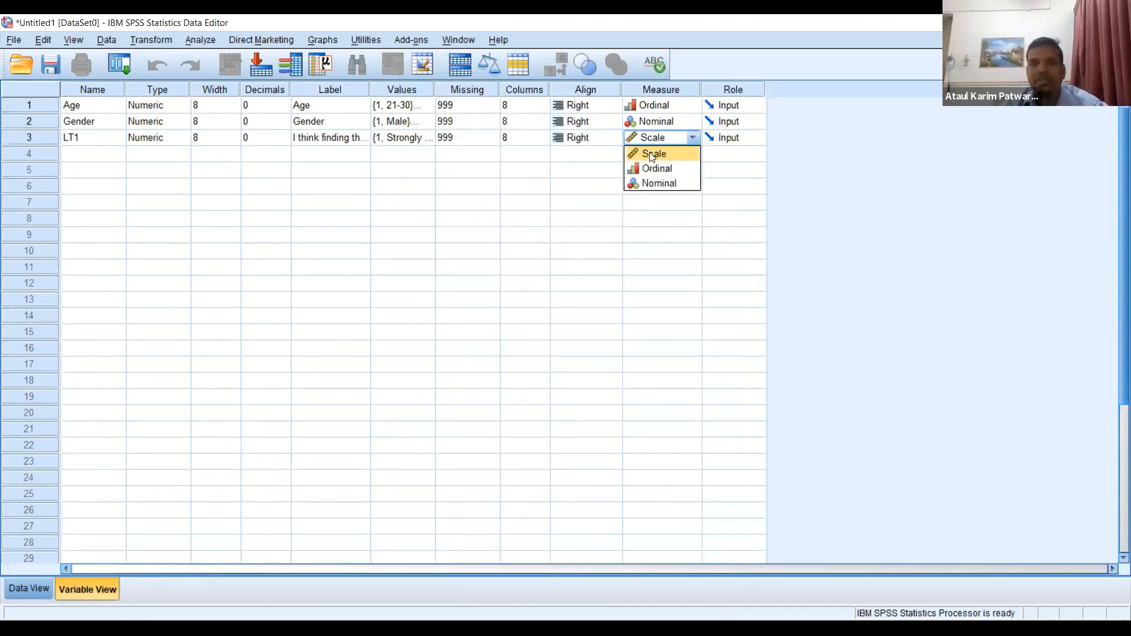
click(652, 154)
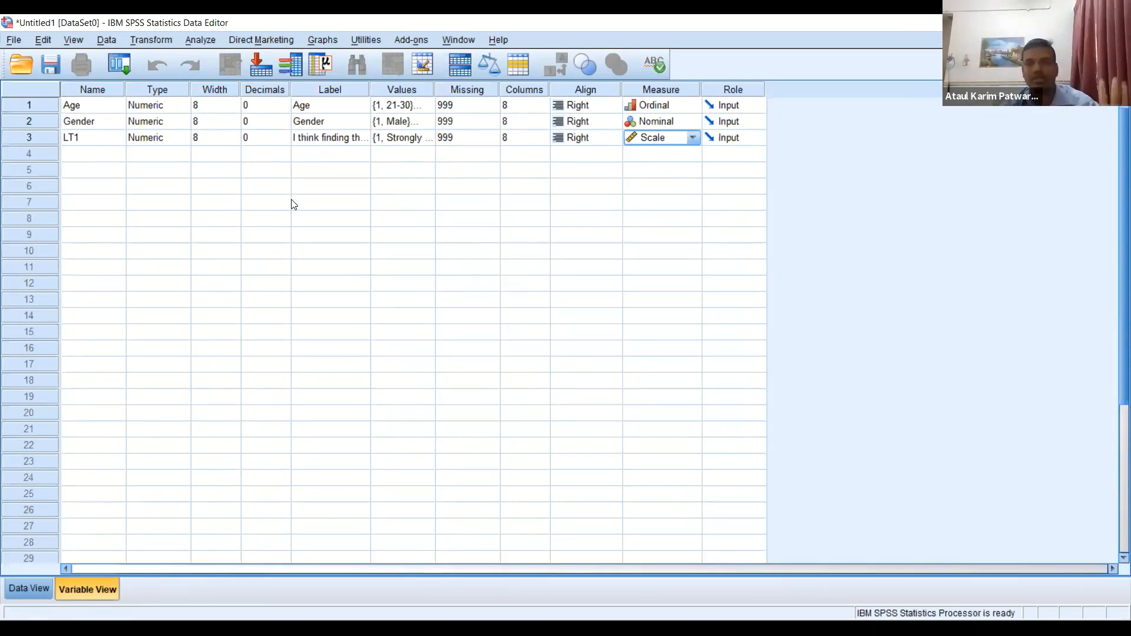
Step: Go through the names of the variables defined so far, from Age to LT1
click(74, 109)
key(Down)
key(Down)
key(Up)
key(Up)
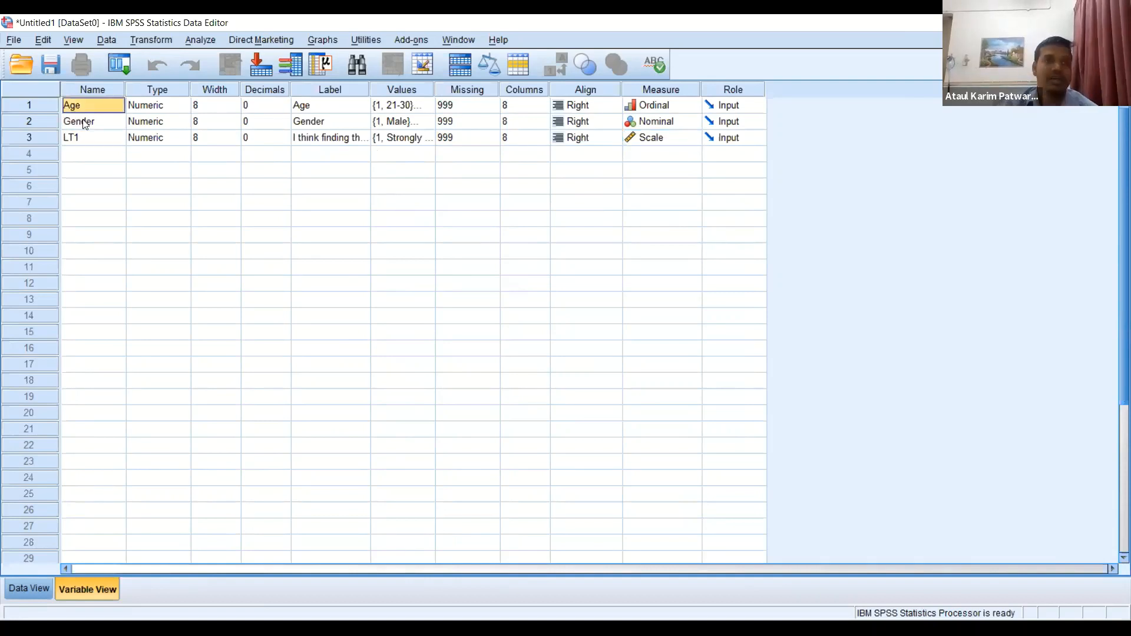
key(Down)
key(Down)
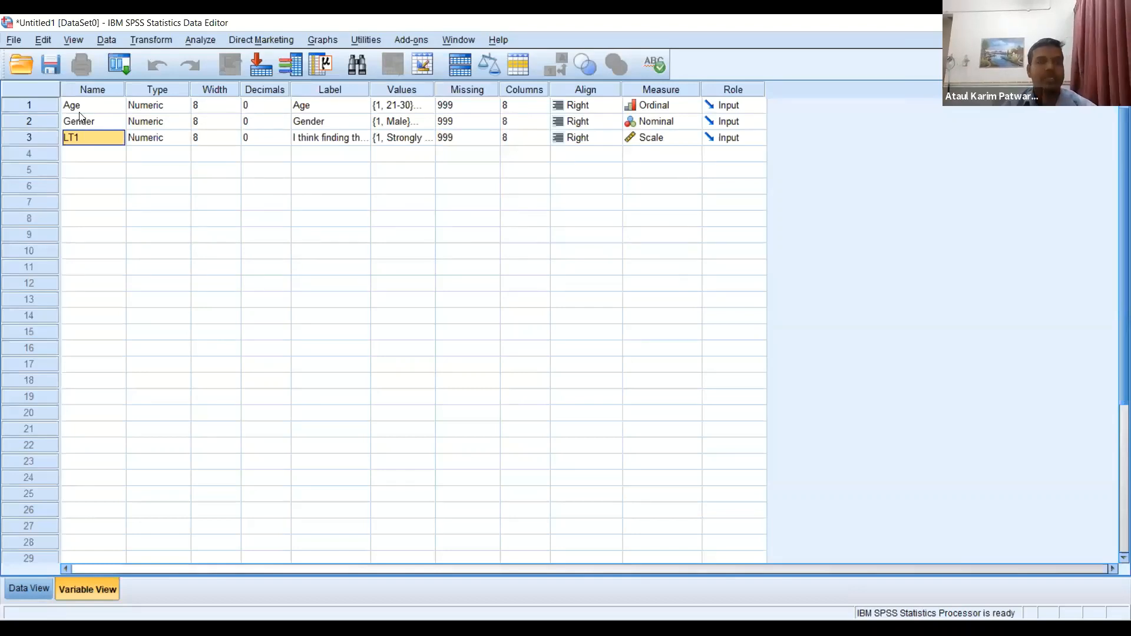
key(Up)
key(Up)
key(Down)
key(Down)
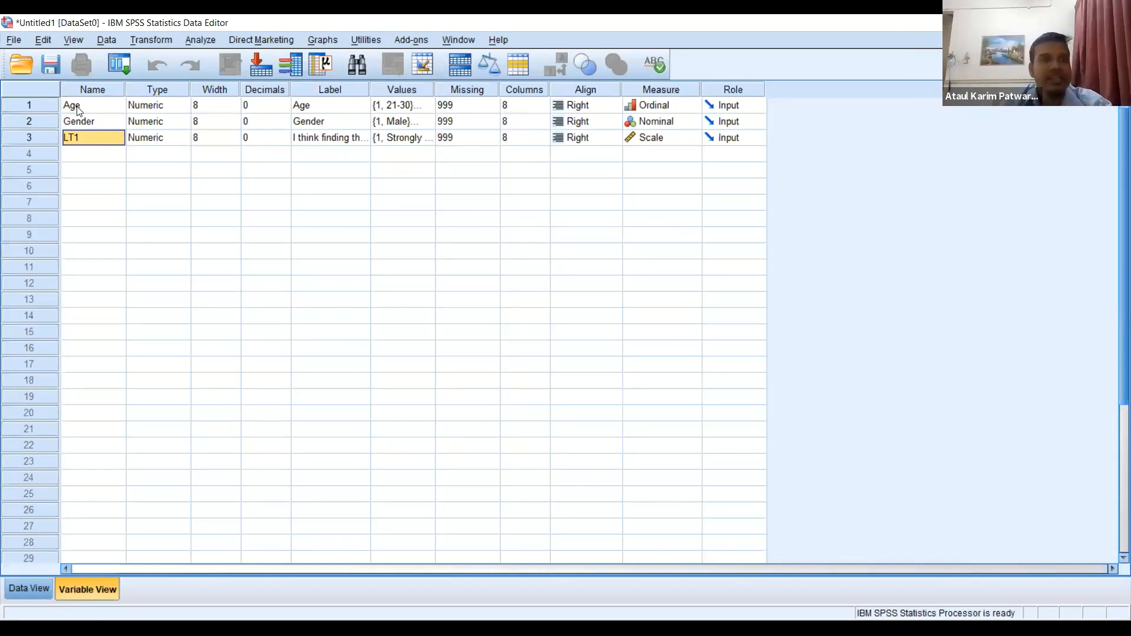
key(Up)
key(Up)
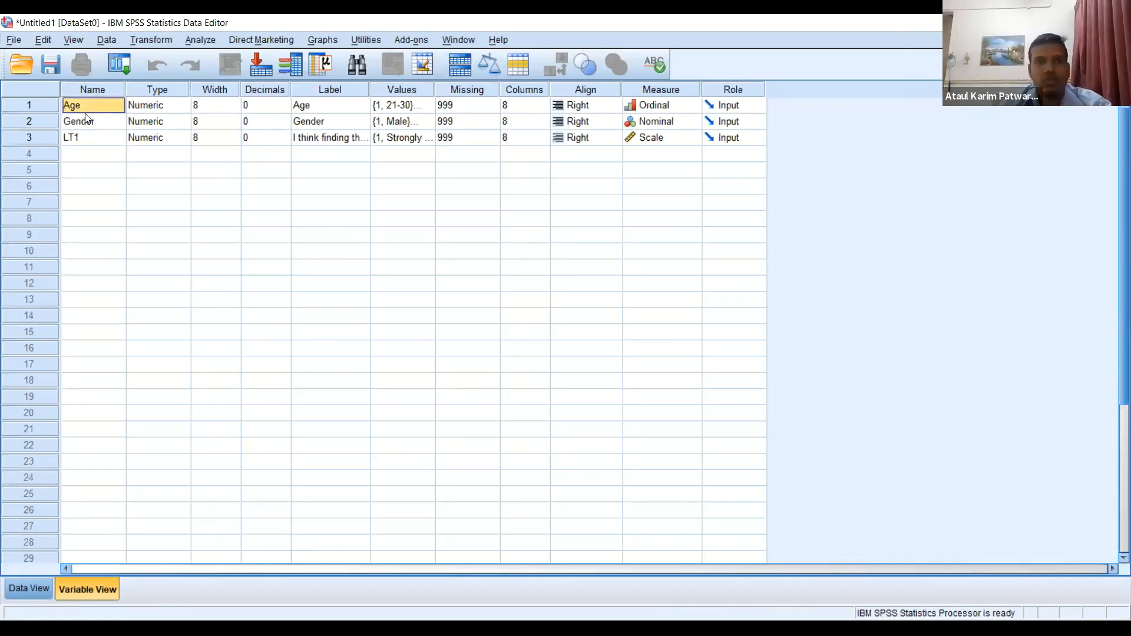
key(Down)
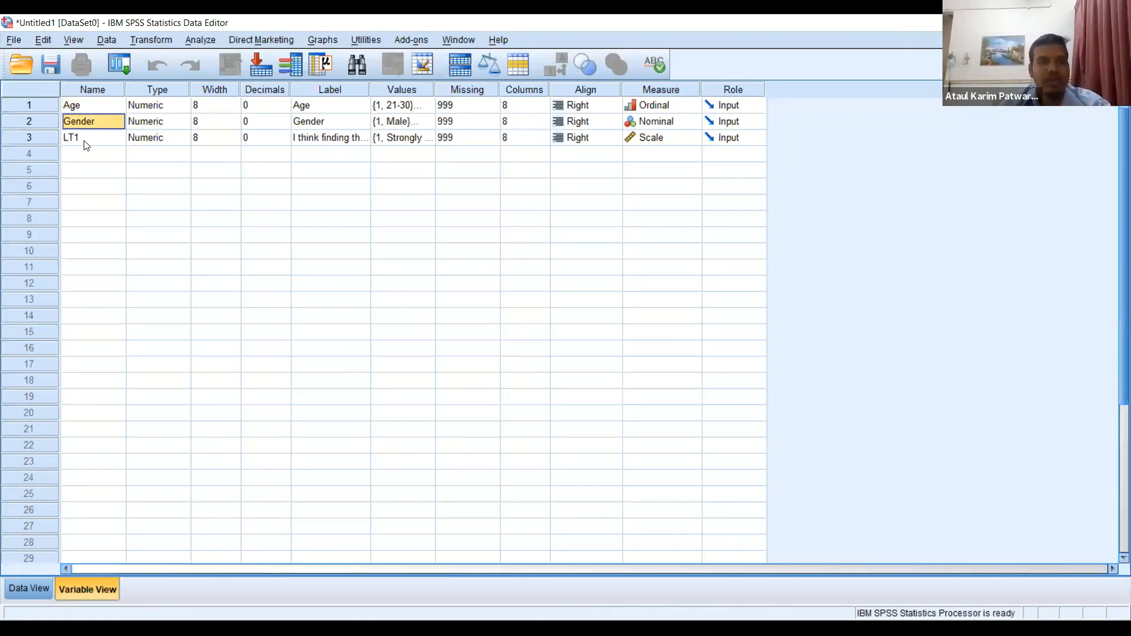
key(Down)
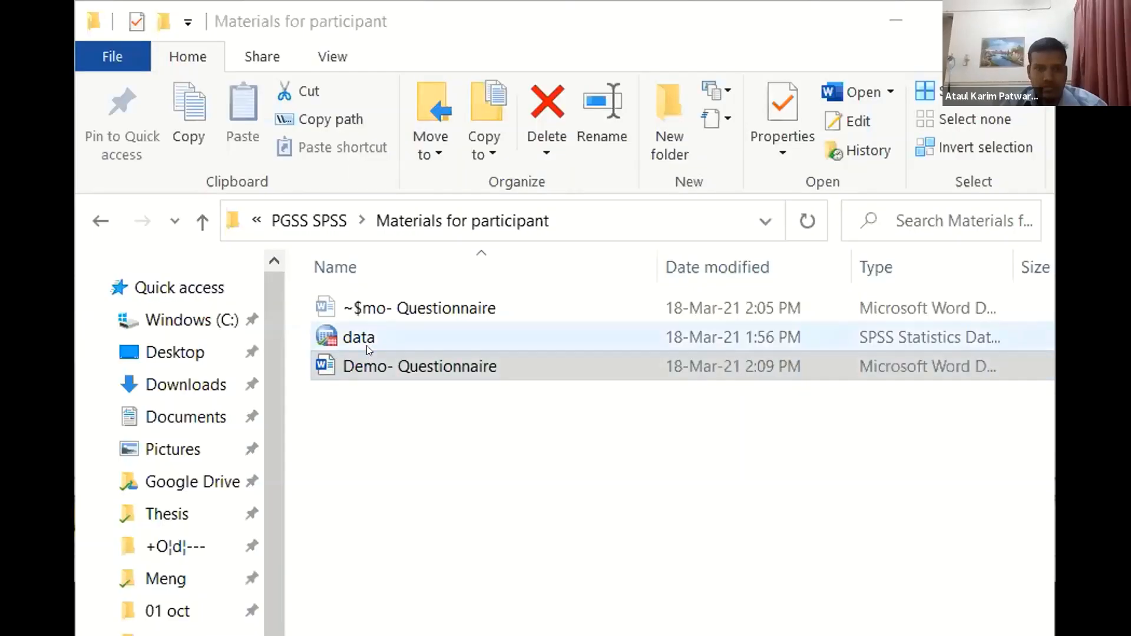
Step: Open the SPSS file "data" from the "Materials for participant" folder and start a Frequencies analysis
click(365, 337)
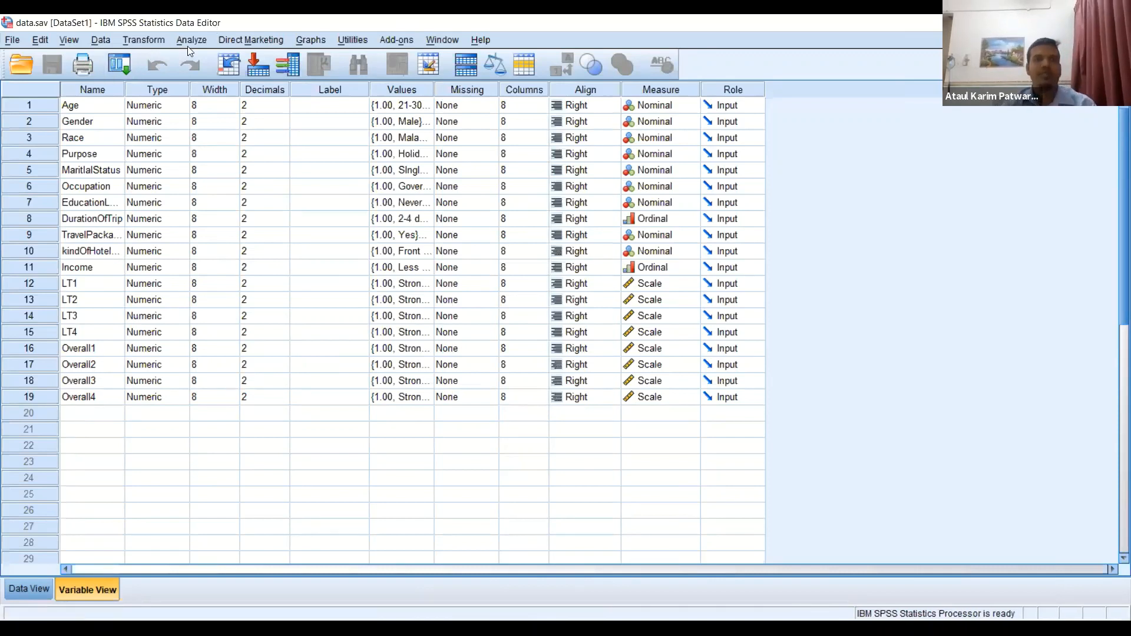
click(207, 39)
mouse_move(210, 78)
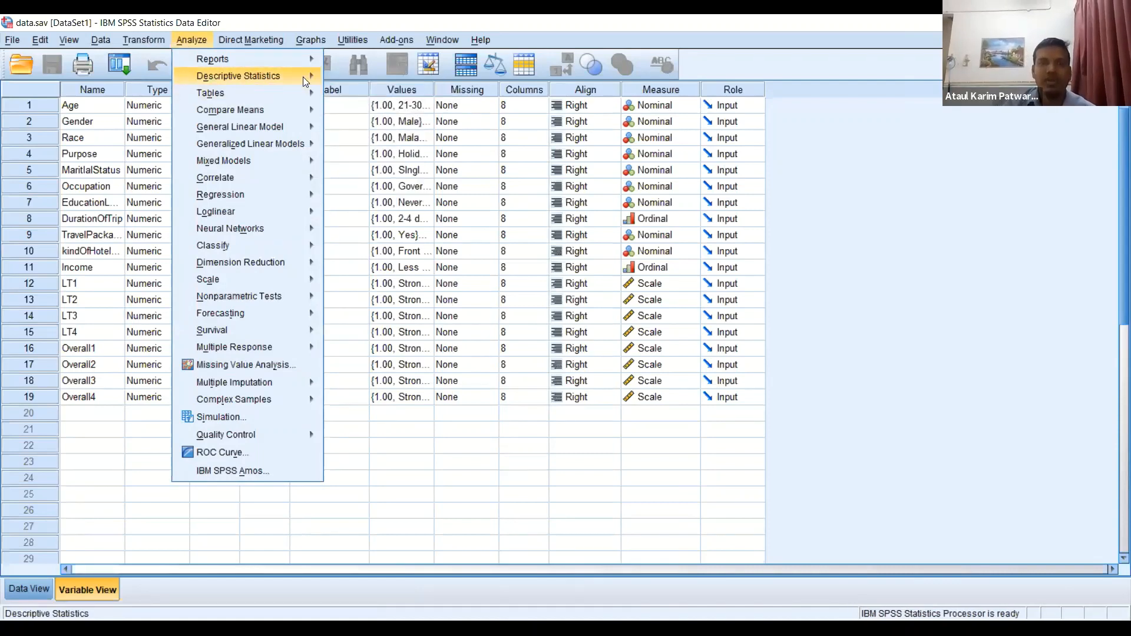
click(395, 80)
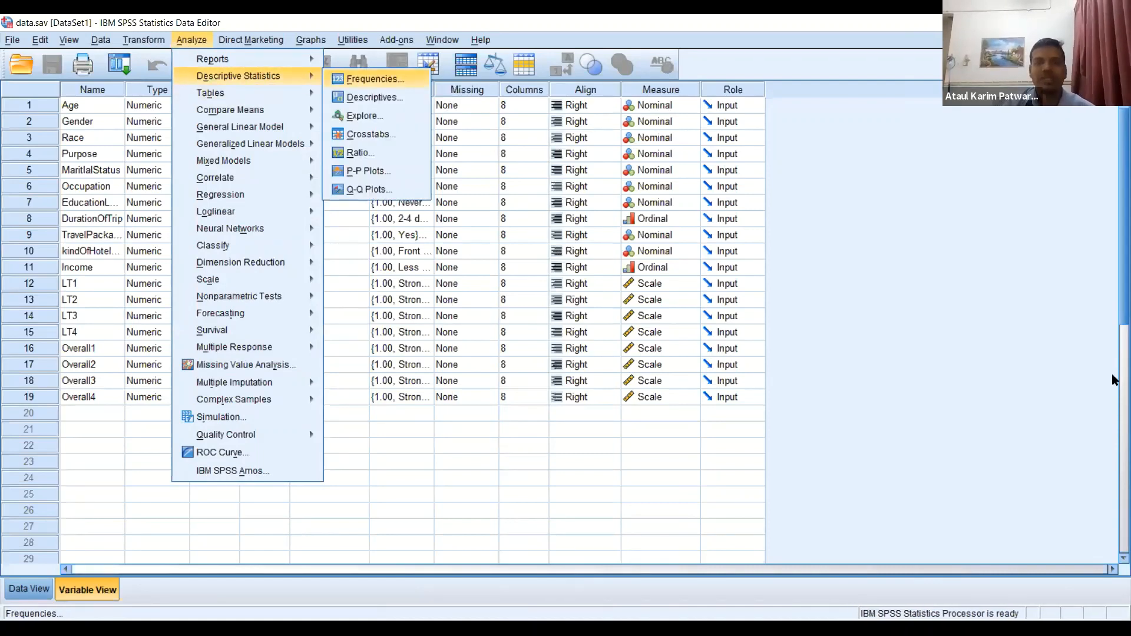
Step: Add all demographic variables from Age through Income to the Frequencies analysis
click(617, 255)
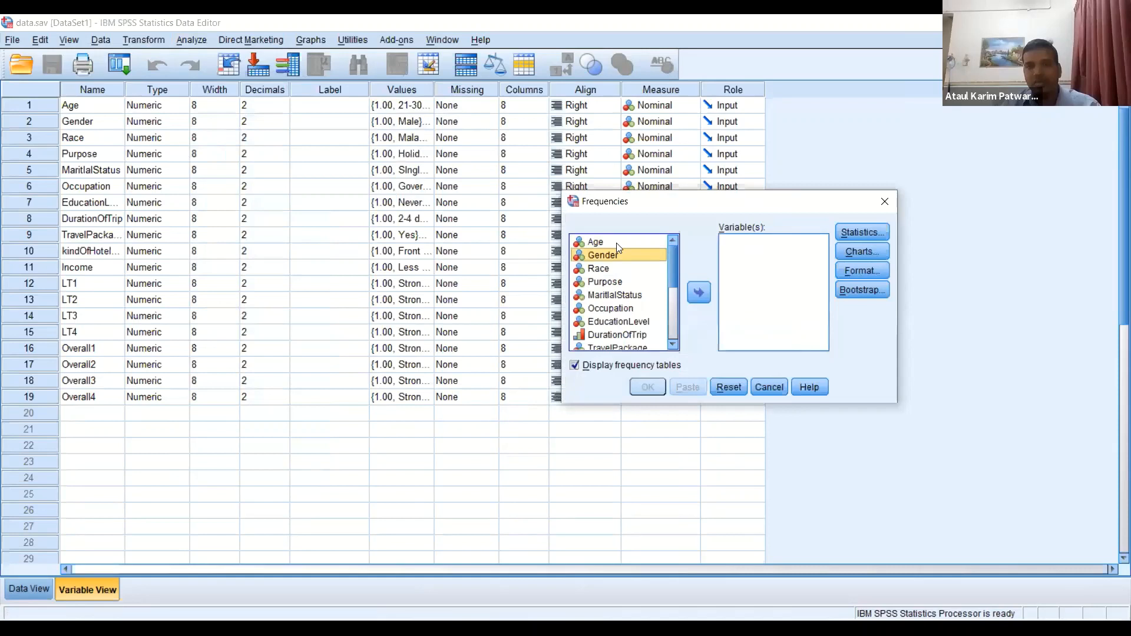
click(616, 243)
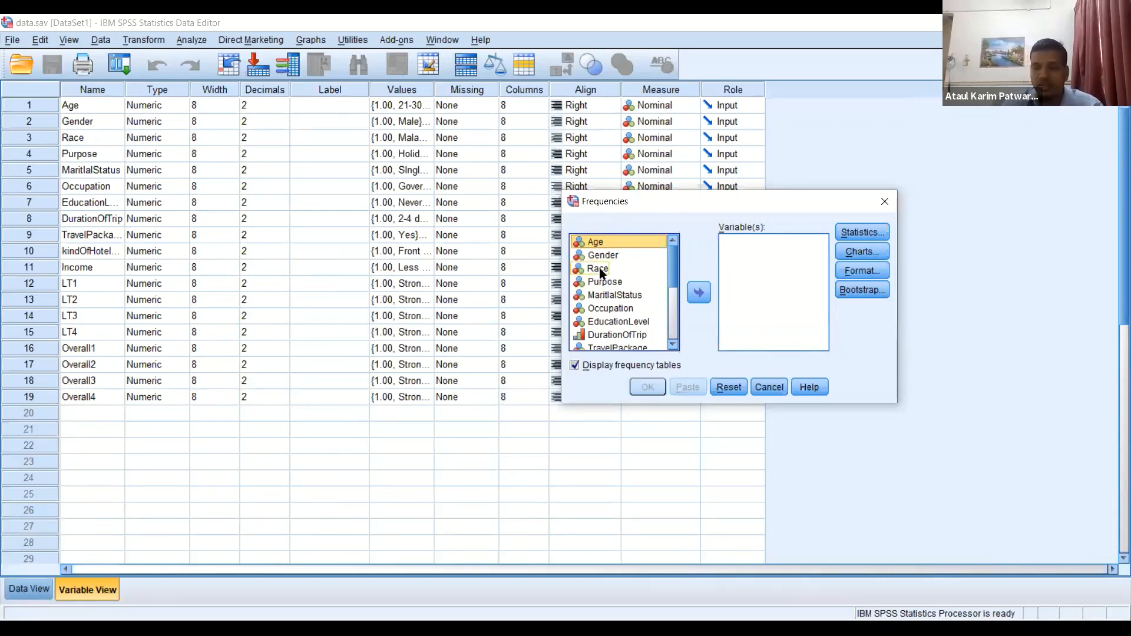
key(shift+Down)
key(shift+Down)
key(shift+Down)
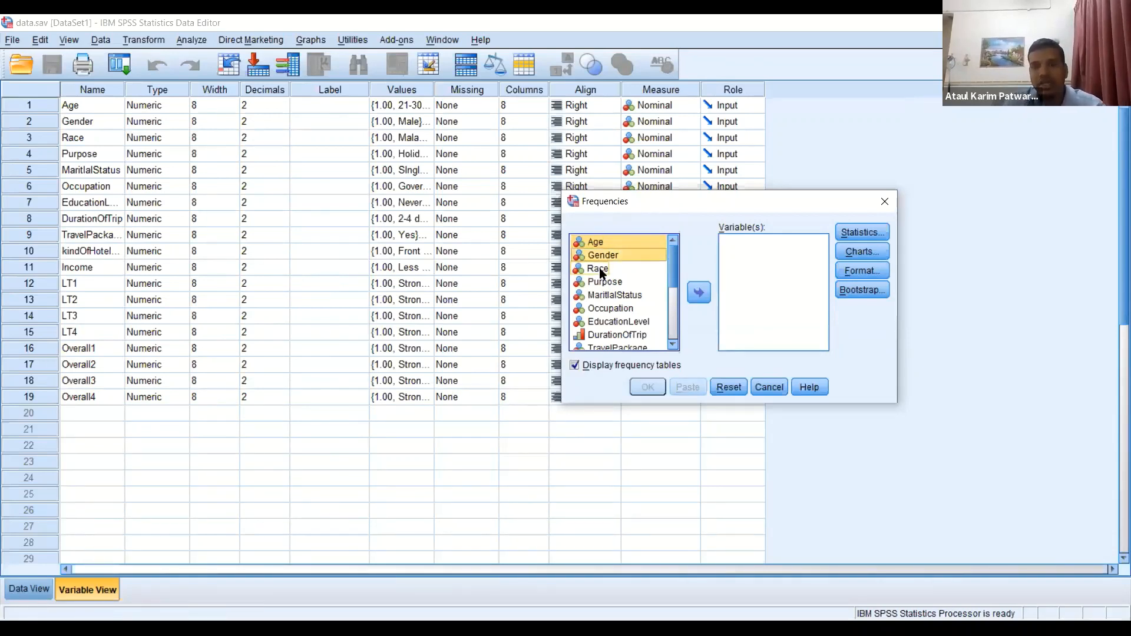
key(shift+Down)
key(shift+Down)
key(shift+Down)
key(shift+Down)
key(shift+Down)
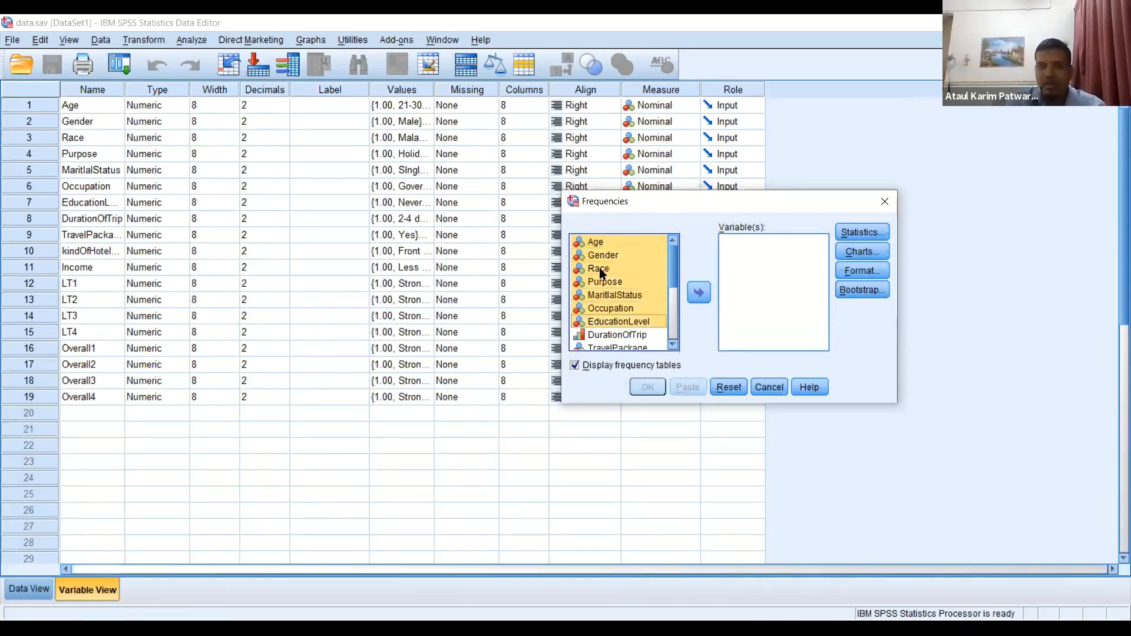
key(shift+Down)
key(shift+Down)
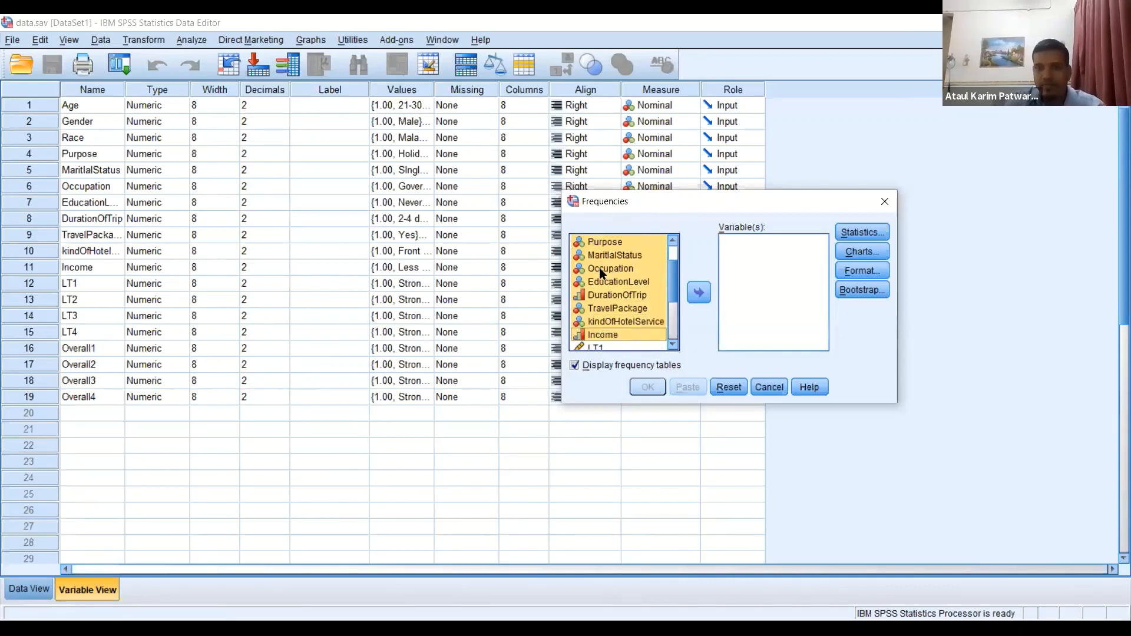
click(691, 292)
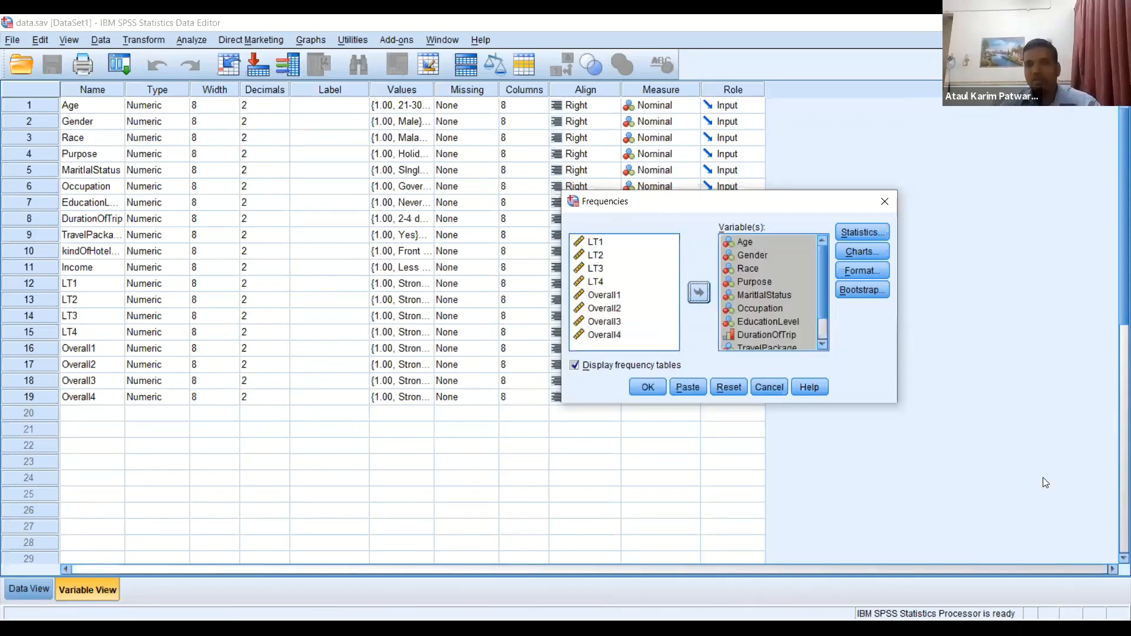
Step: Check the Statistics, Charts and Format options without changing them and run the frequency analysis
click(853, 230)
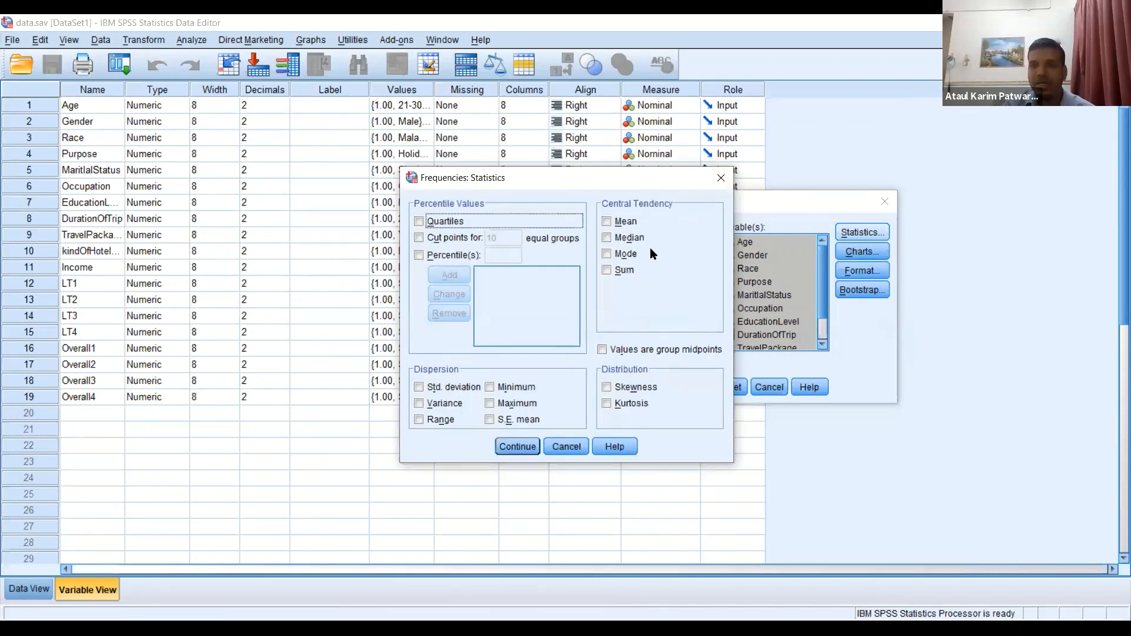
click(720, 177)
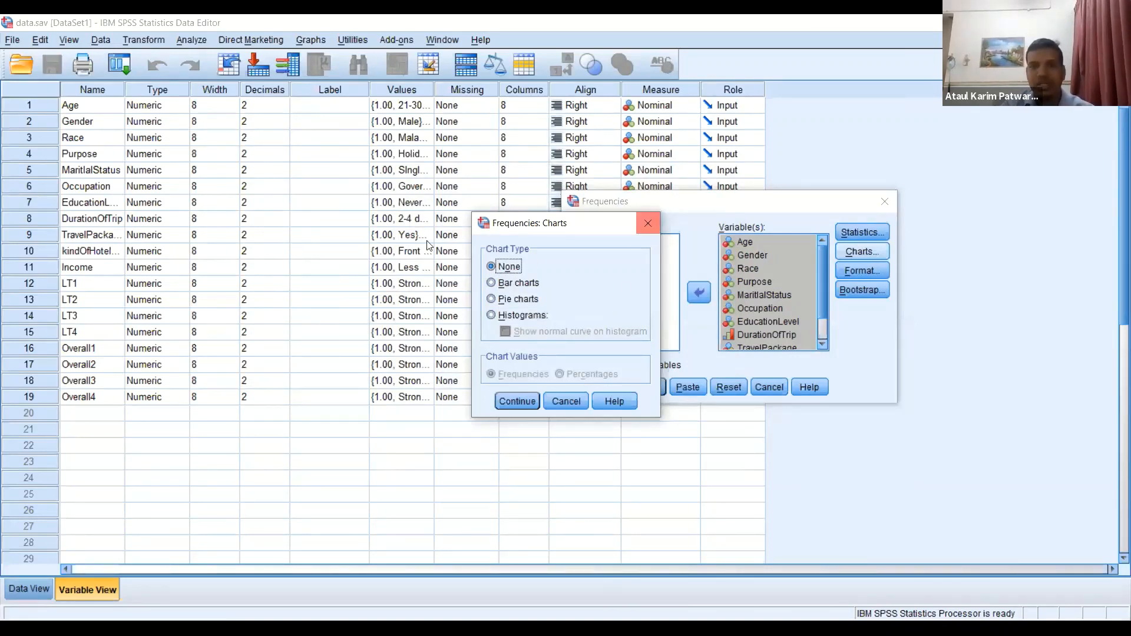
click(647, 223)
click(862, 270)
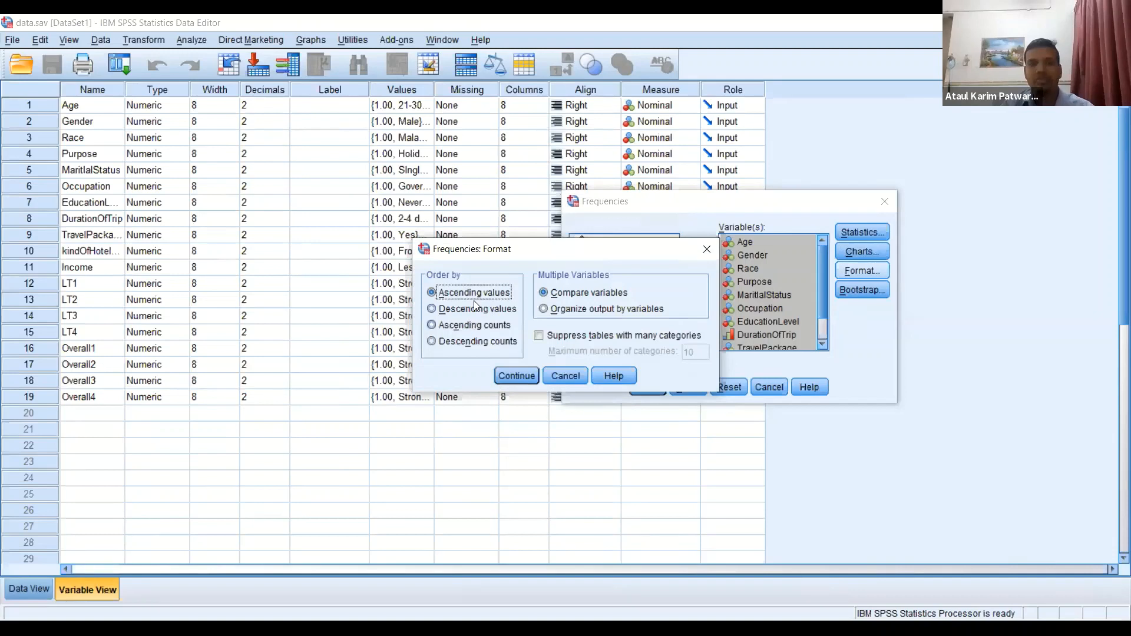
click(706, 250)
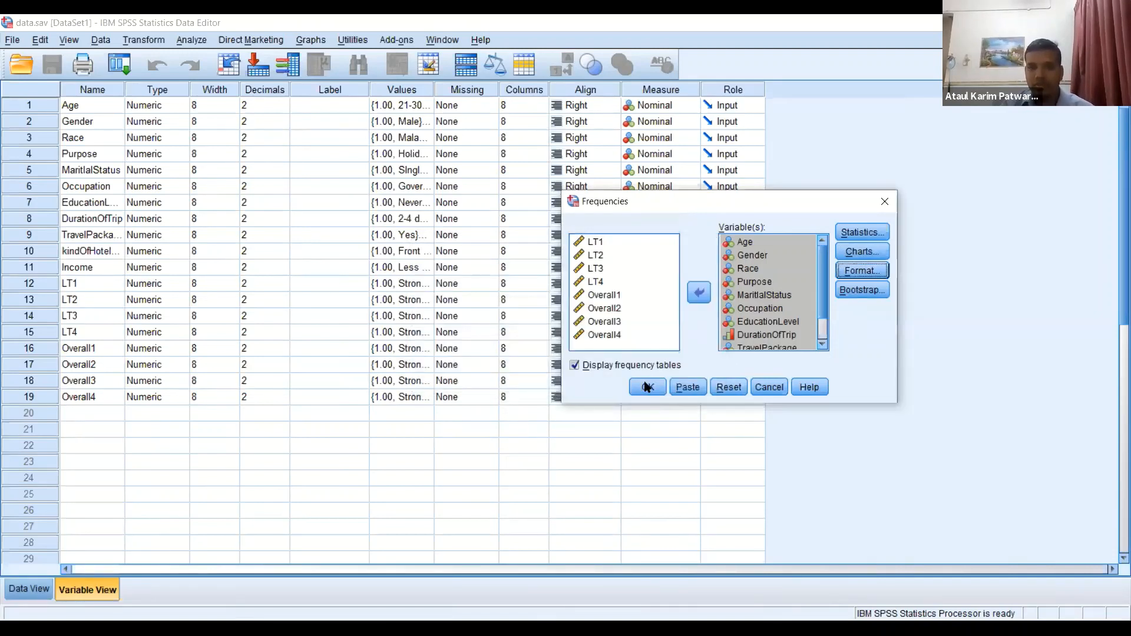
click(647, 386)
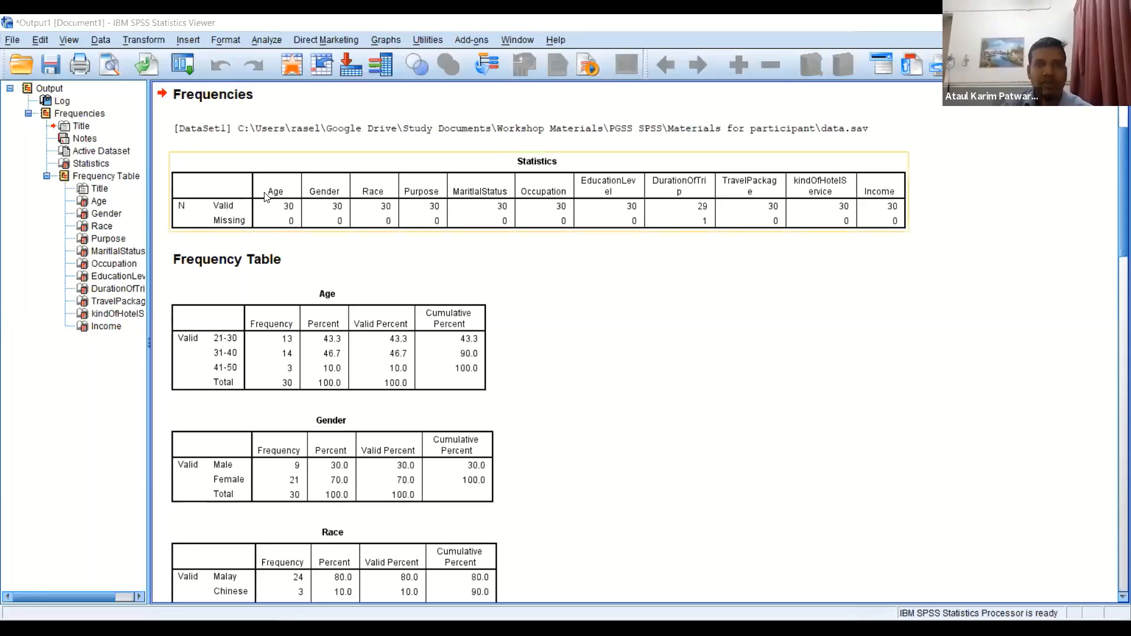
Step: Examine the Statistics summary for valid and missing cases and the frequency tables from Age to Income
scroll(334, 250, up, 3)
scroll(338, 255, down, 5)
scroll(436, 348, up, 1)
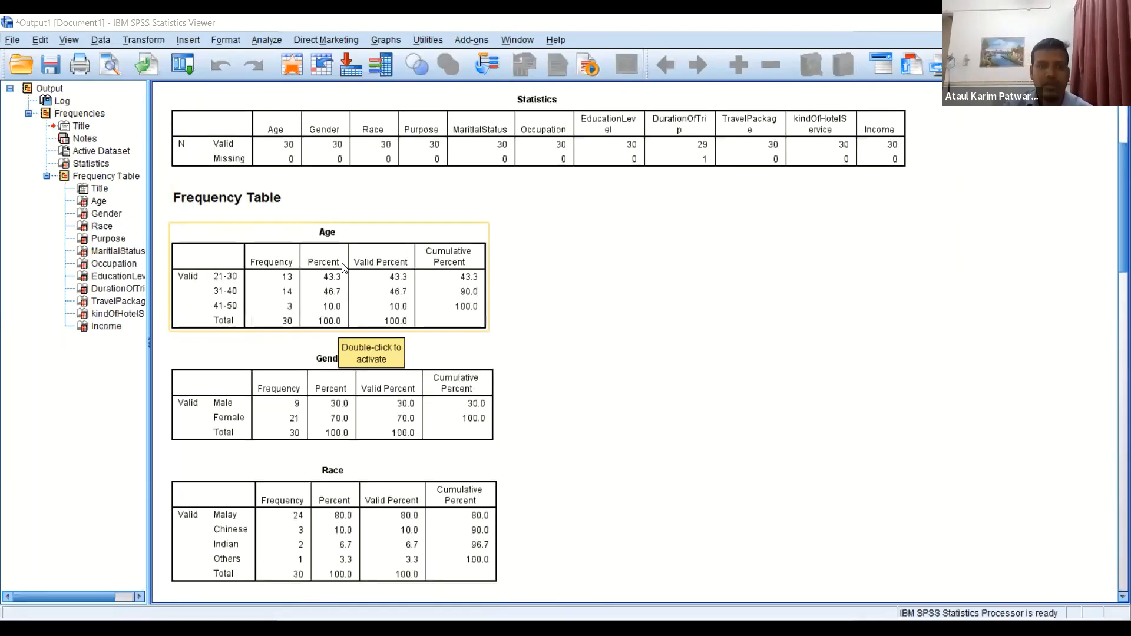
scroll(830, 378, down, 3)
scroll(811, 317, up, 2)
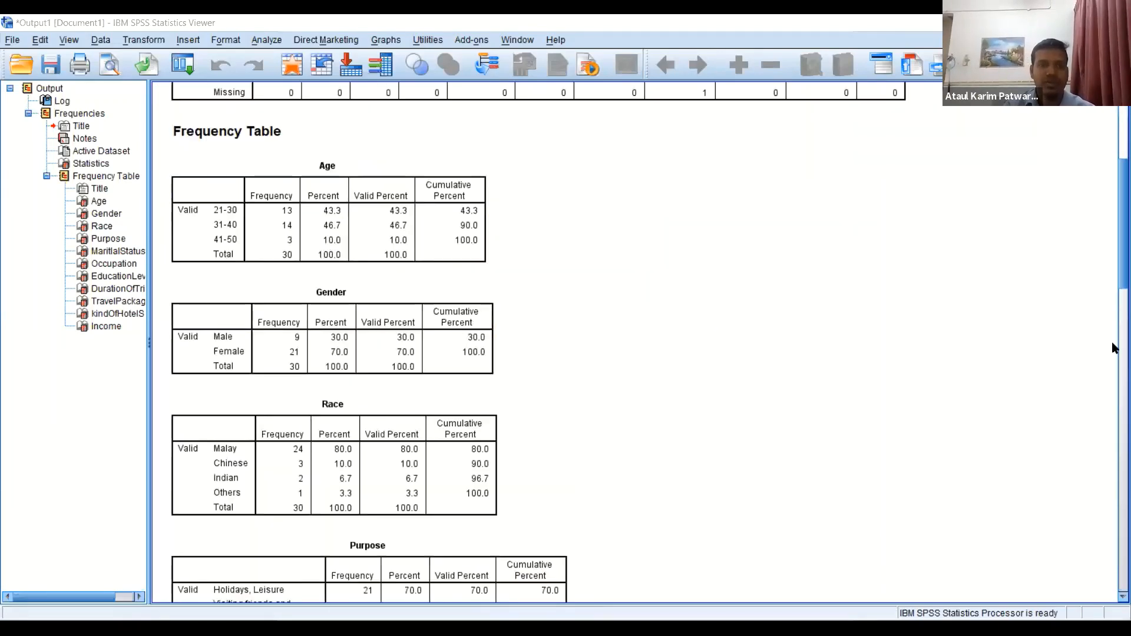
scroll(930, 478, up, 2)
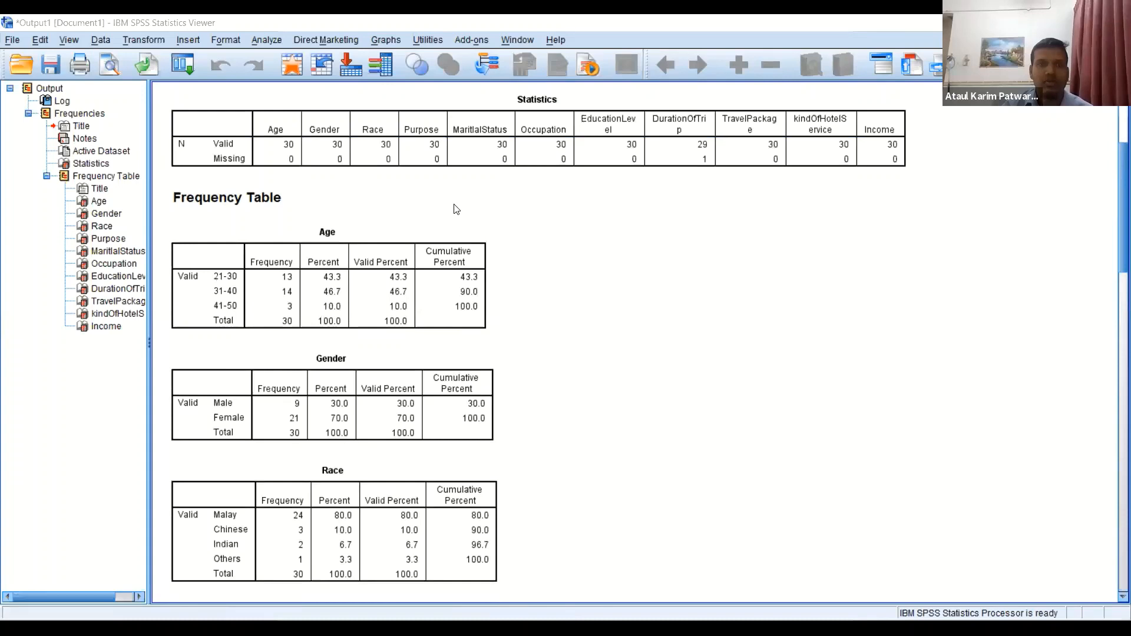
click(290, 151)
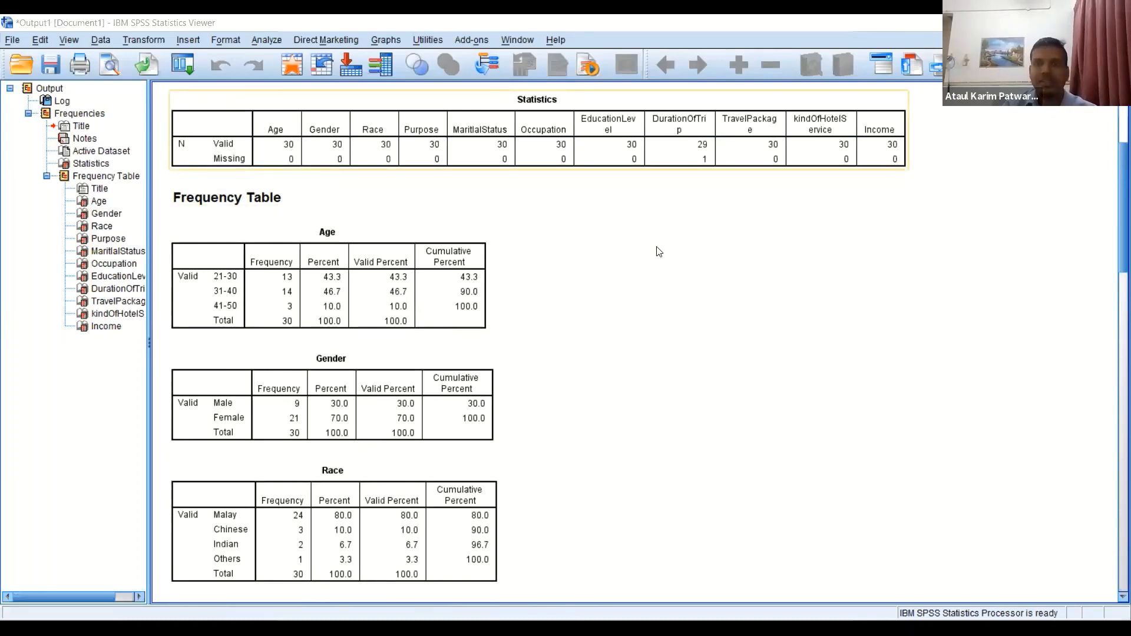
click(262, 287)
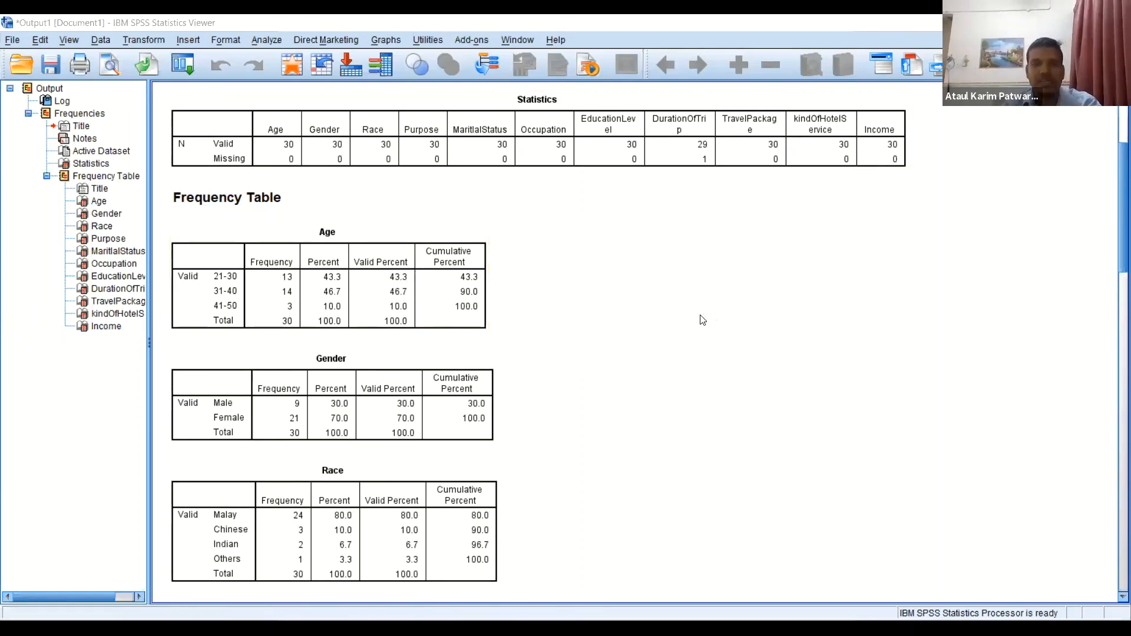
scroll(1060, 592, down, 10)
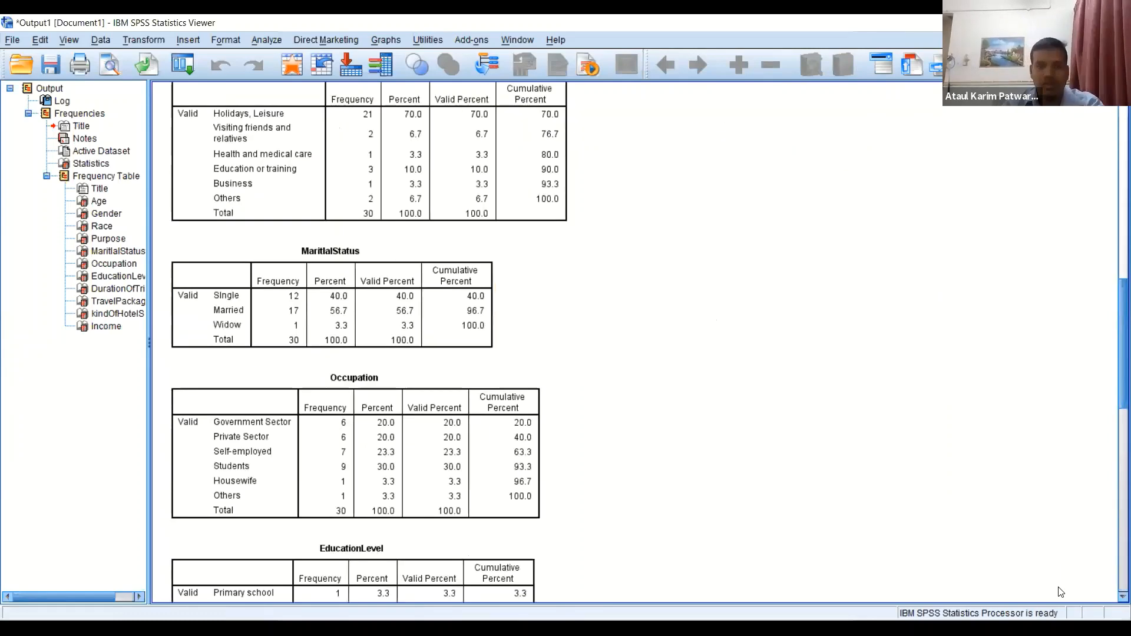
drag(1061, 592, 1109, 228)
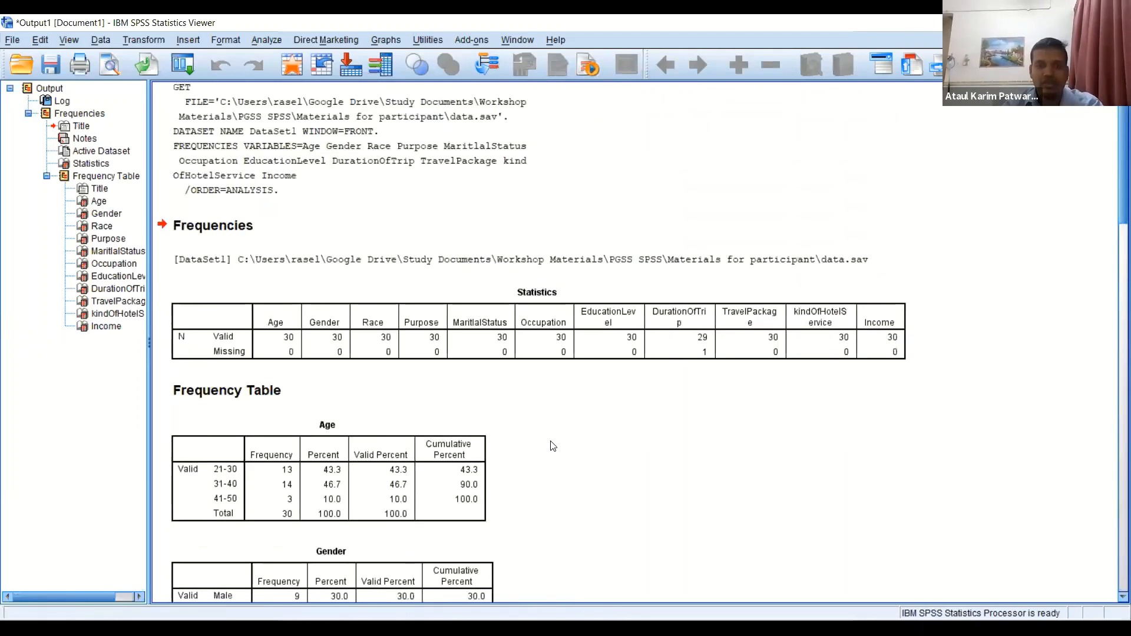
scroll(552, 446, down, 15)
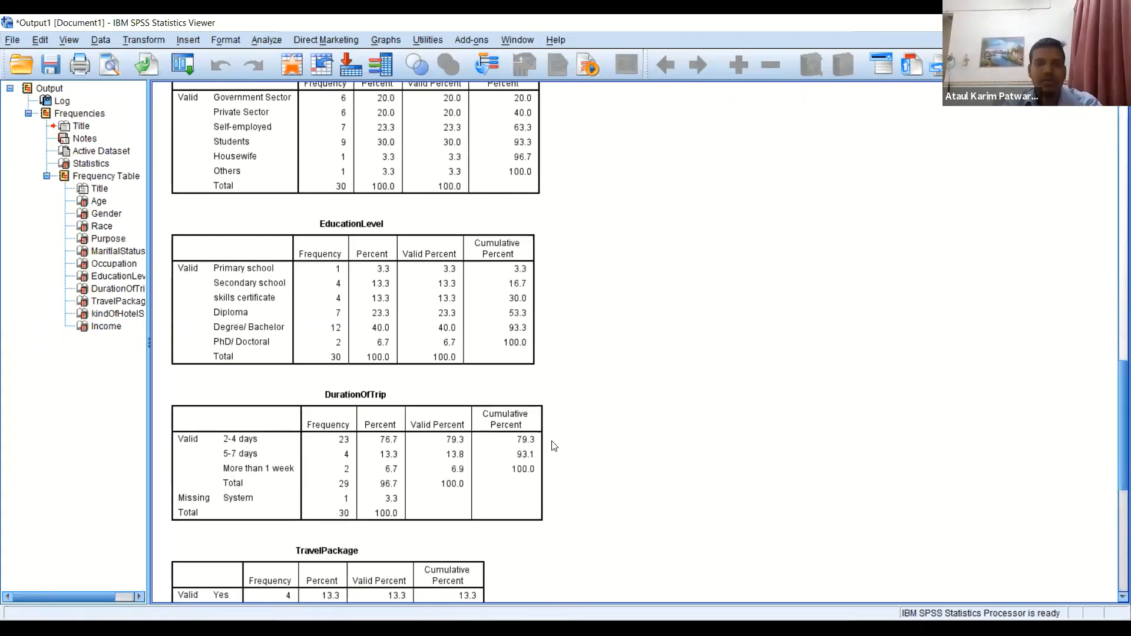
scroll(553, 446, down, 5)
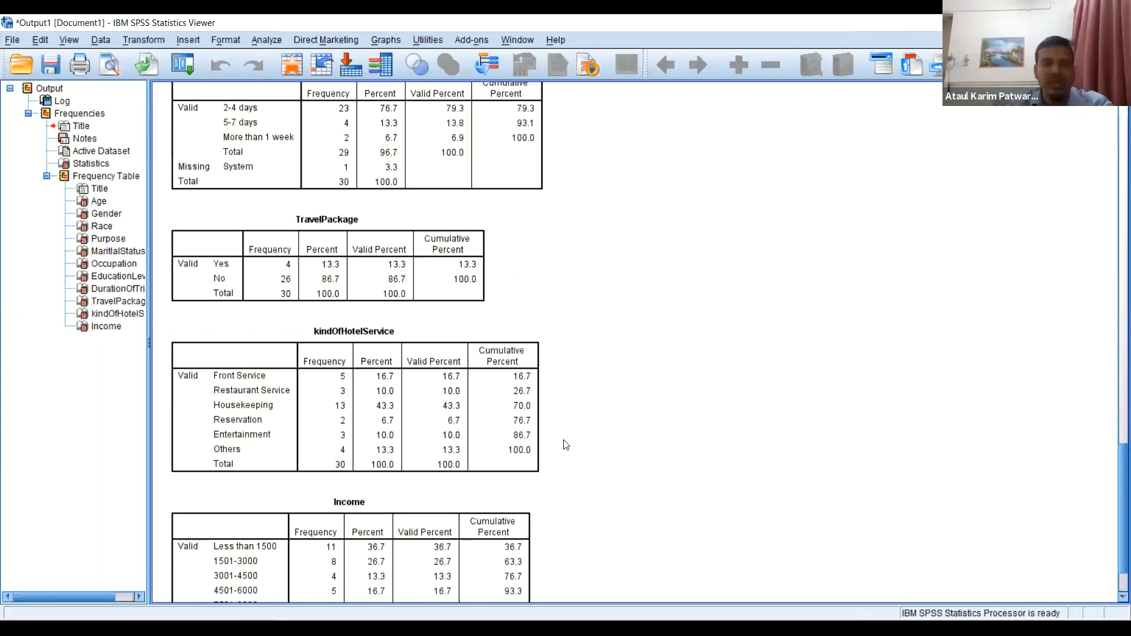
scroll(565, 445, up, 20)
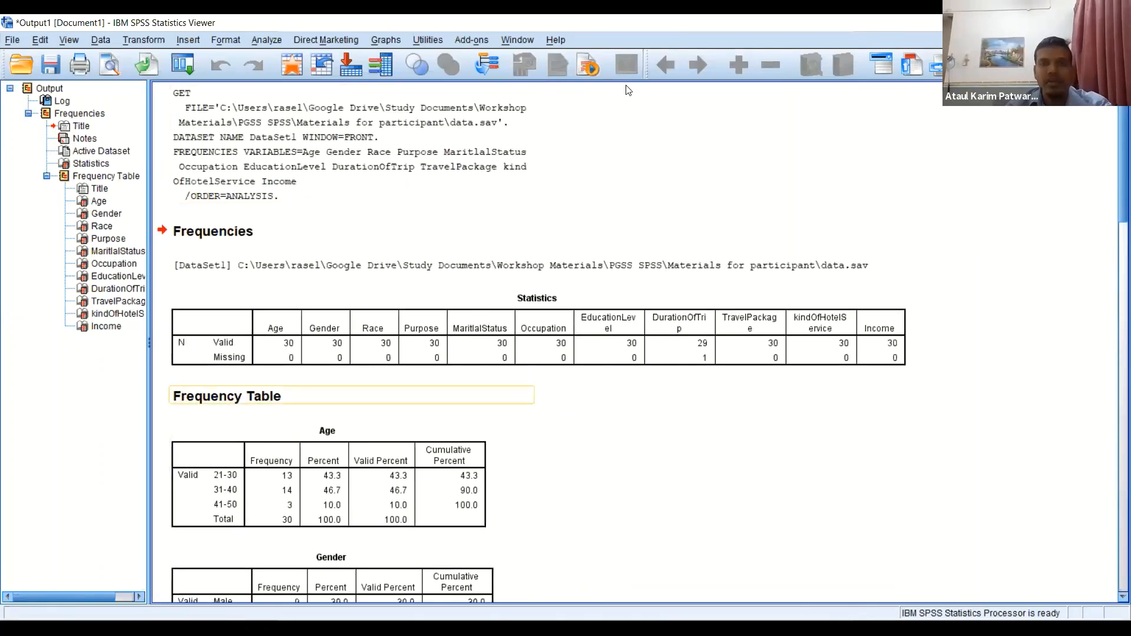
Step: Close the frequency output document without saving its contents
drag(177, 27, 1, 64)
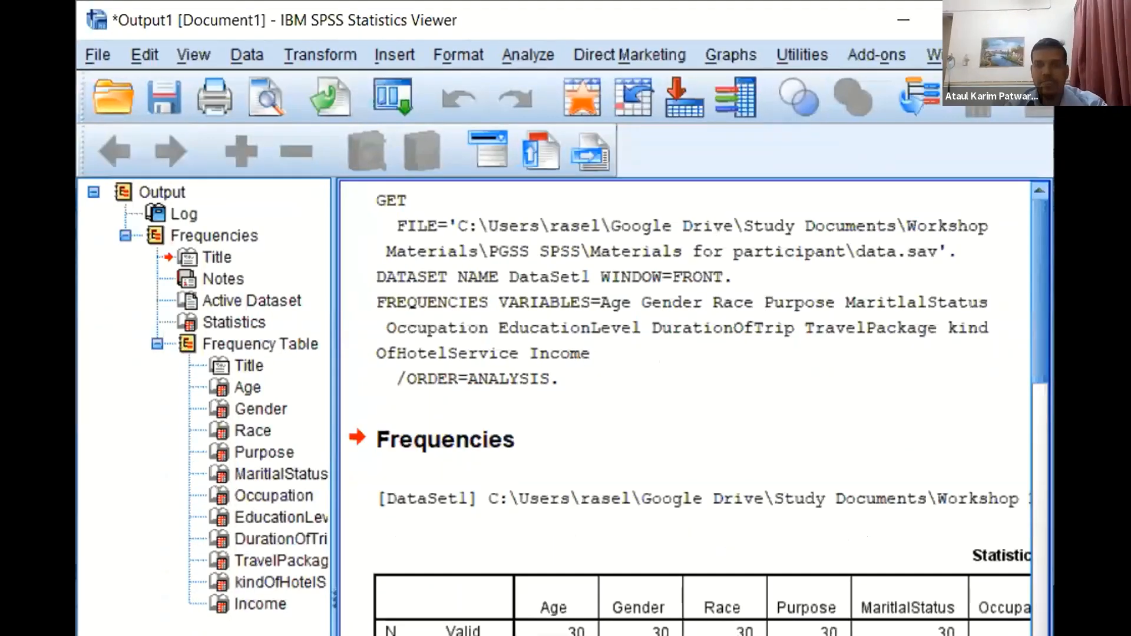
click(1025, 20)
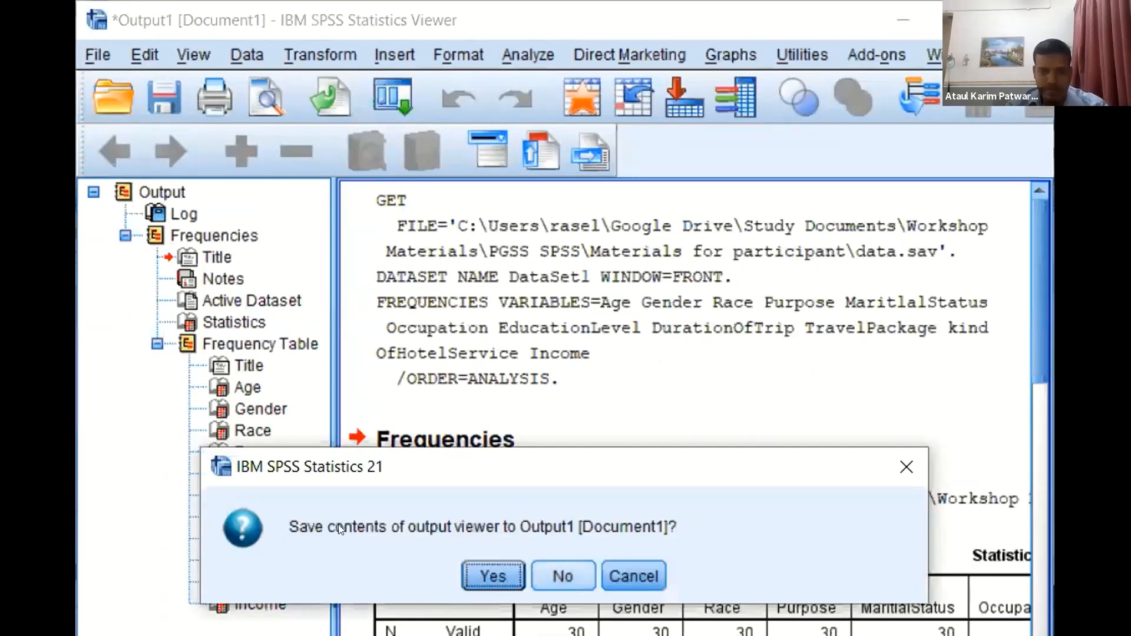
click(533, 579)
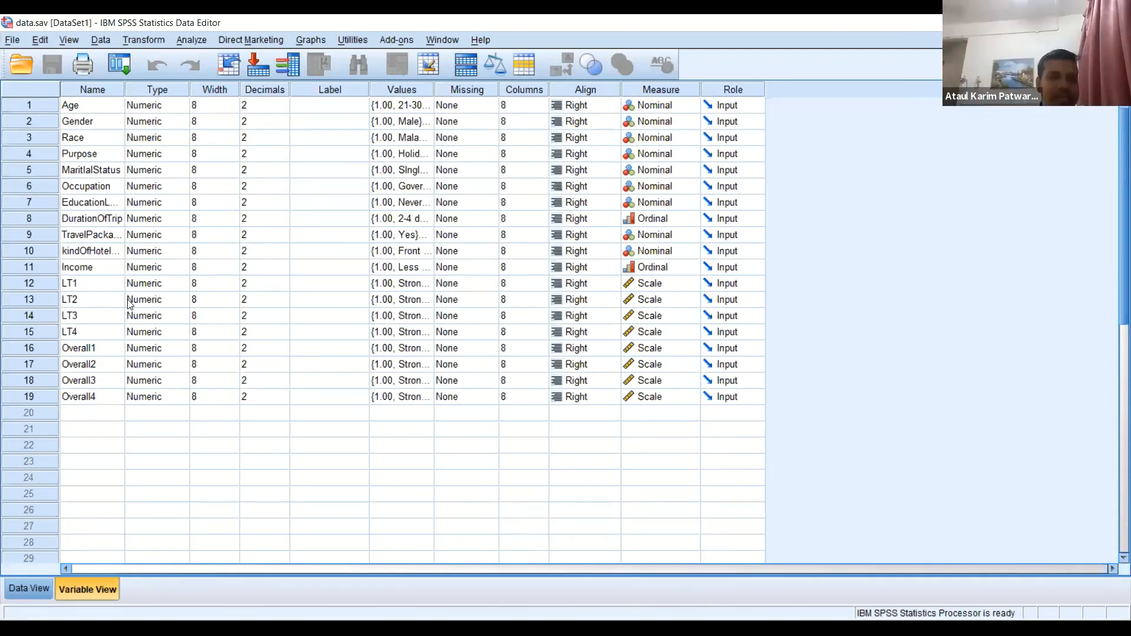
Step: Select the row of the LT1 variable, the first Limited Time item in the variable list
click(78, 287)
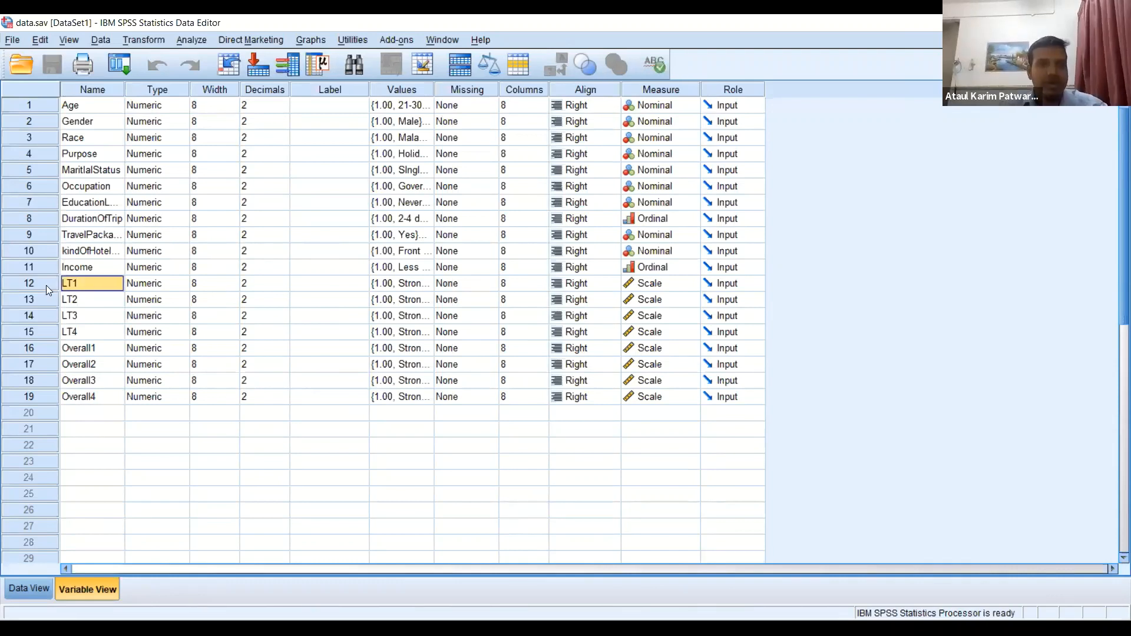
click(46, 285)
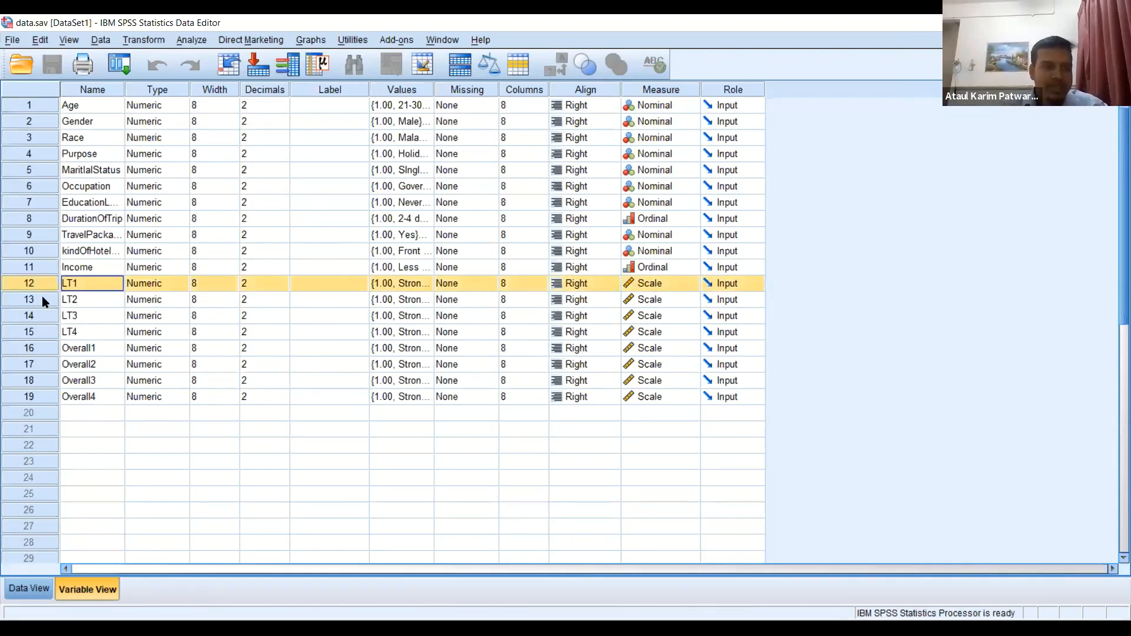
click(44, 293)
click(45, 285)
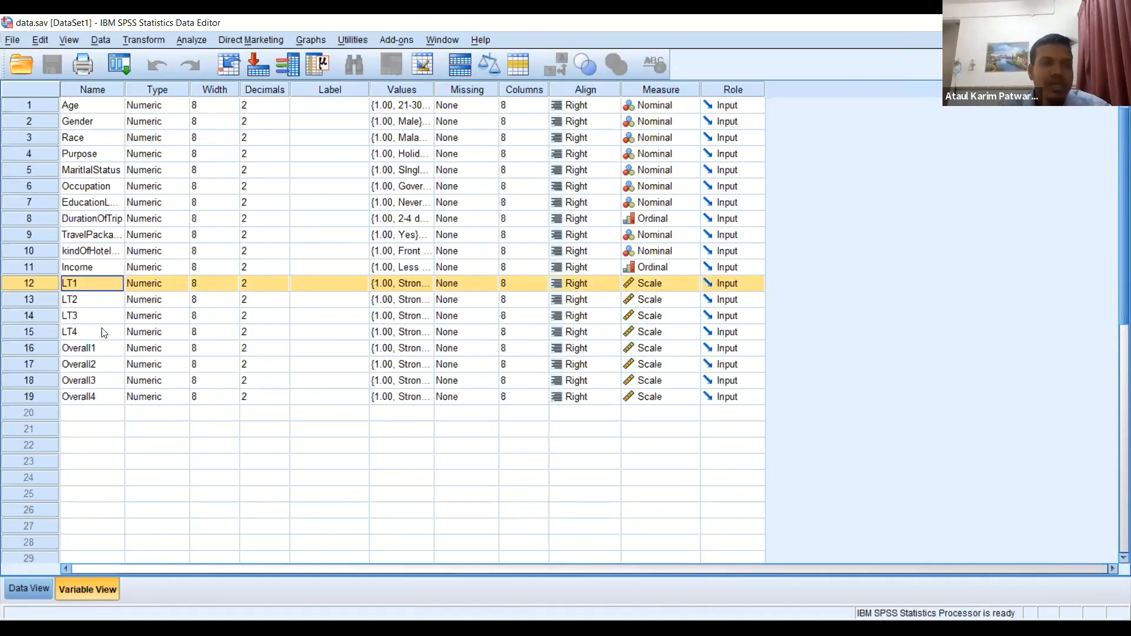
Step: Switch to the PowerPoint workshop presentation and review the to-do list, highlighting the Regression Analysis entry
key(alt+Tab)
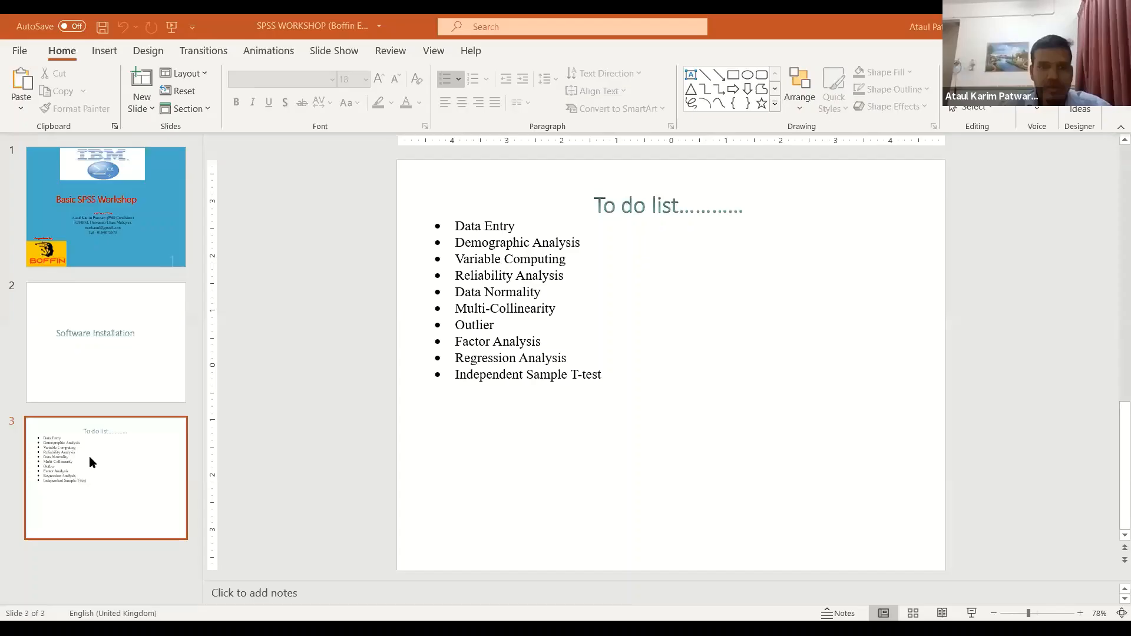
click(90, 456)
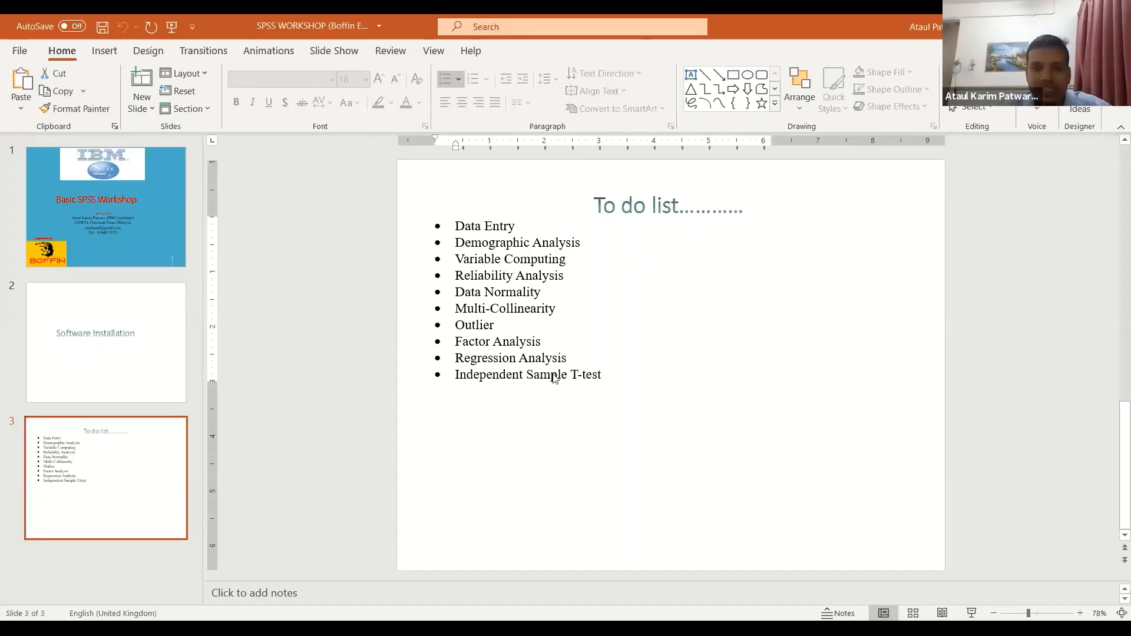
click(477, 343)
click(502, 374)
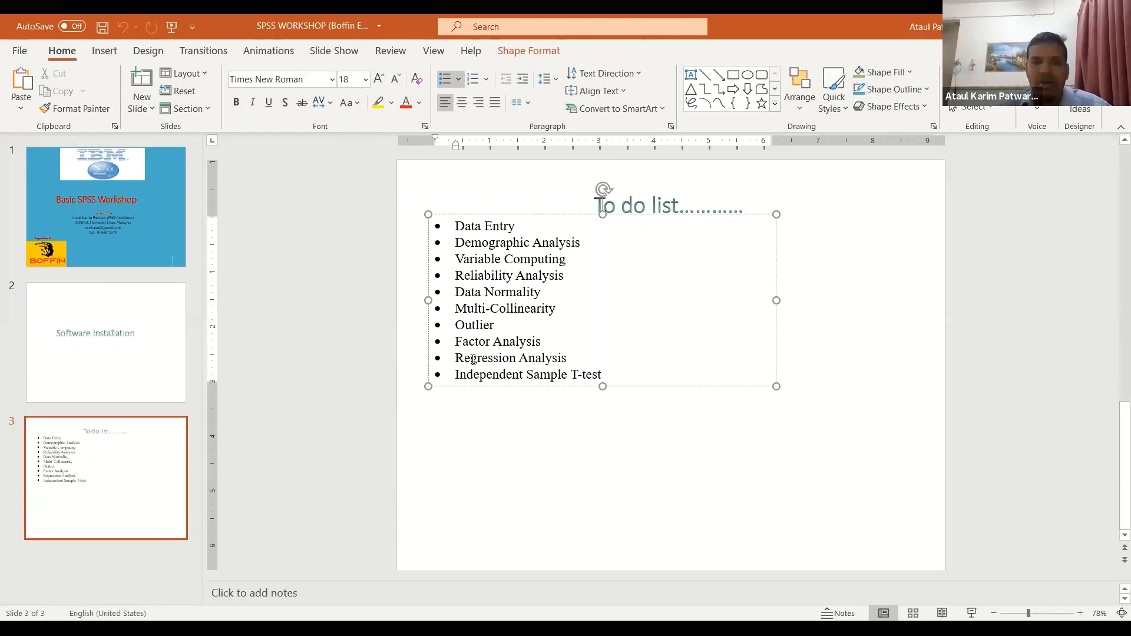
drag(457, 361, 581, 358)
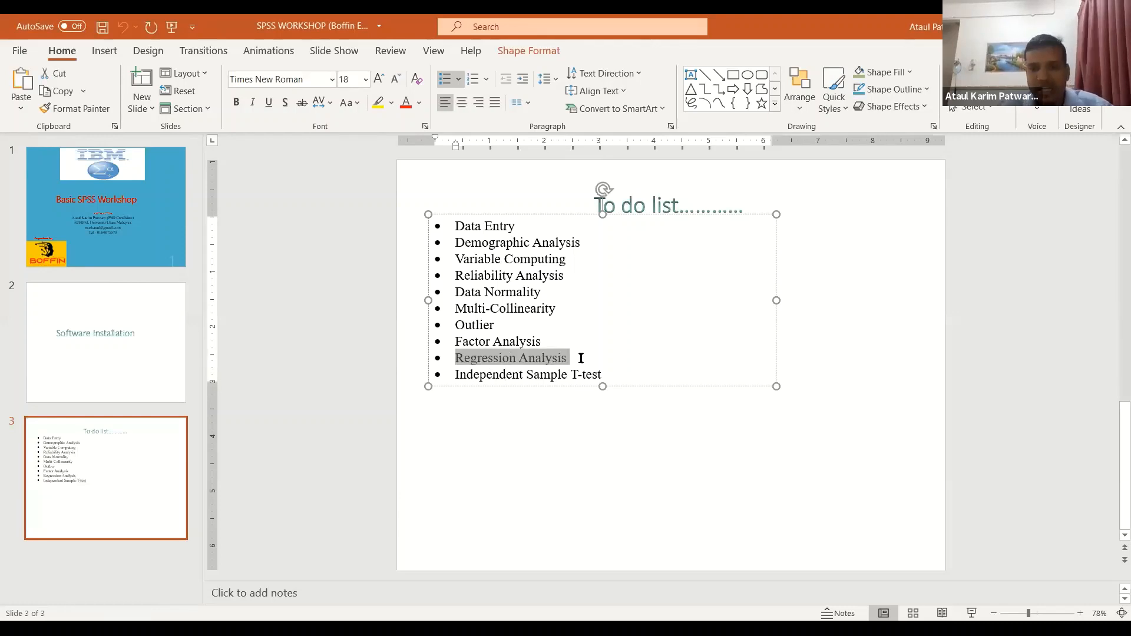
click(582, 375)
drag(474, 369, 461, 367)
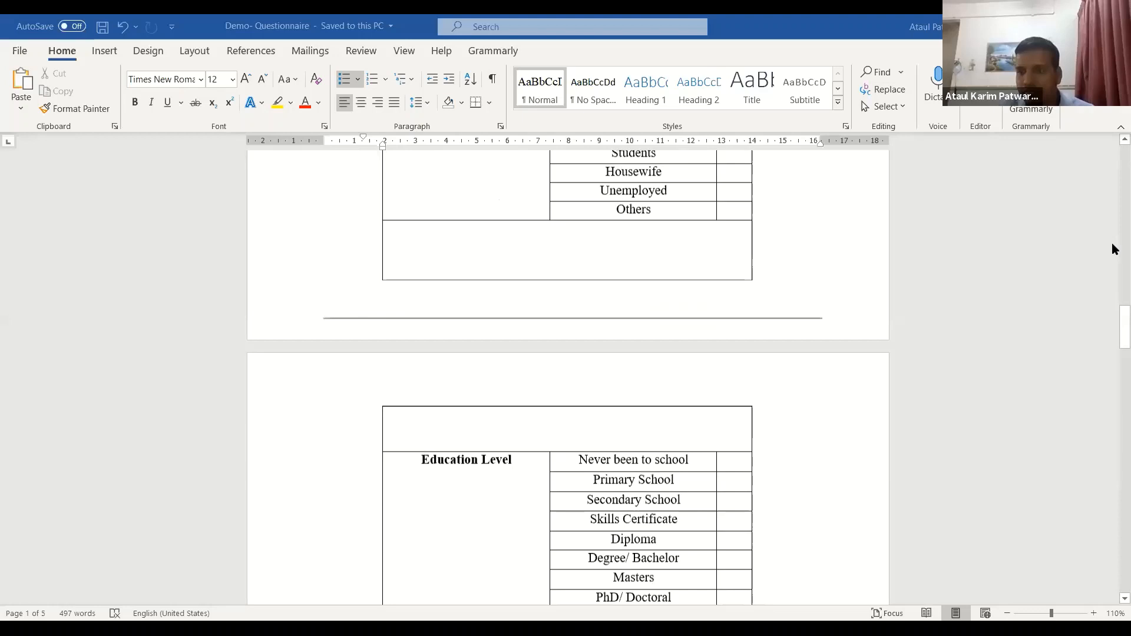
Step: Switch to the Word questionnaire and examine the demo research framework linking Limited Time to Overall Satisfaction, plus the Overall Holiday Satisfaction table
scroll(1111, 248, down, 3)
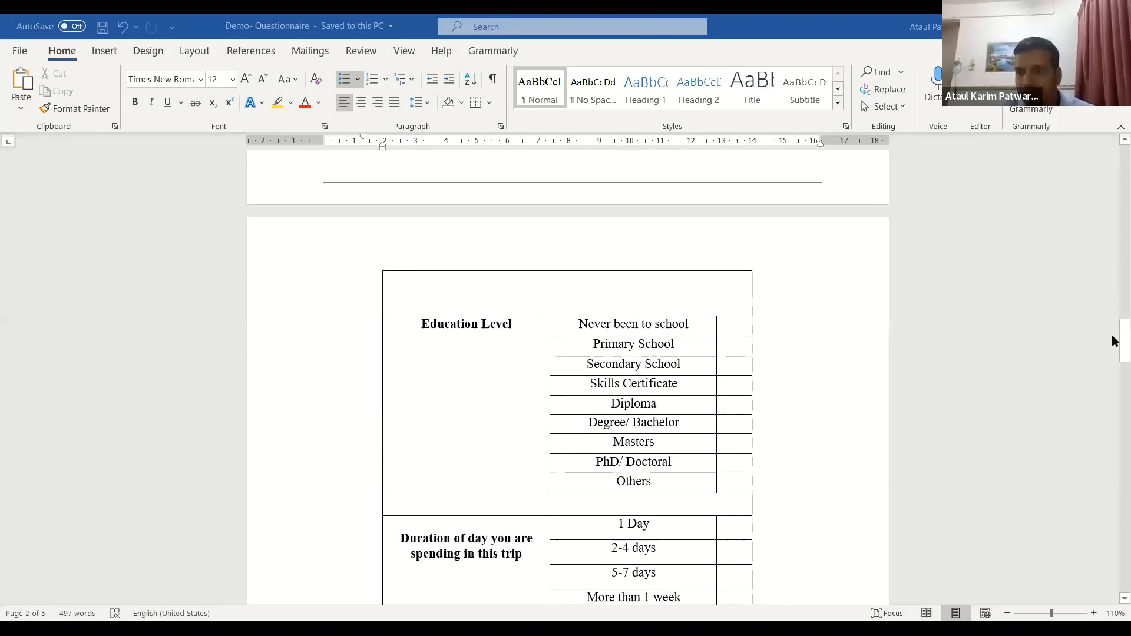
scroll(635, 412, down, 20)
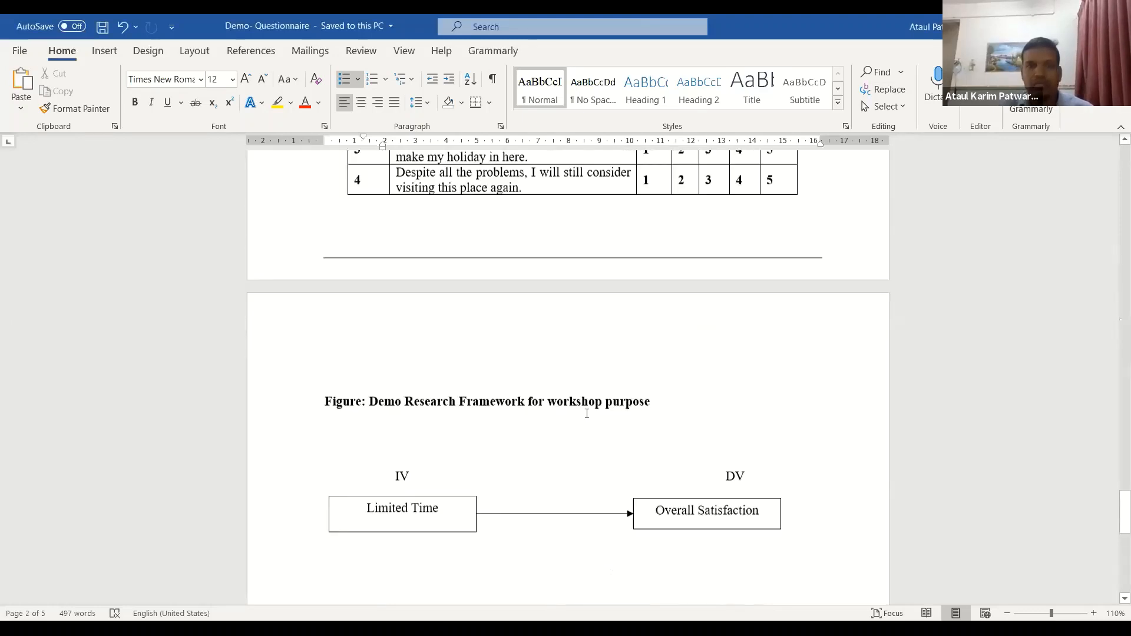
click(400, 370)
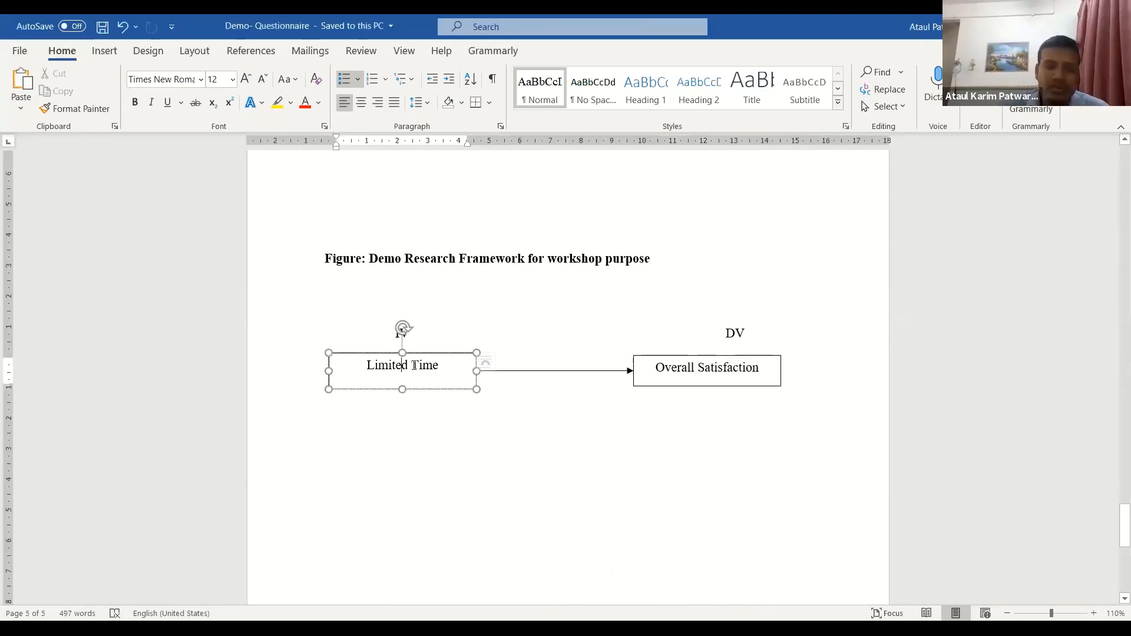
click(644, 457)
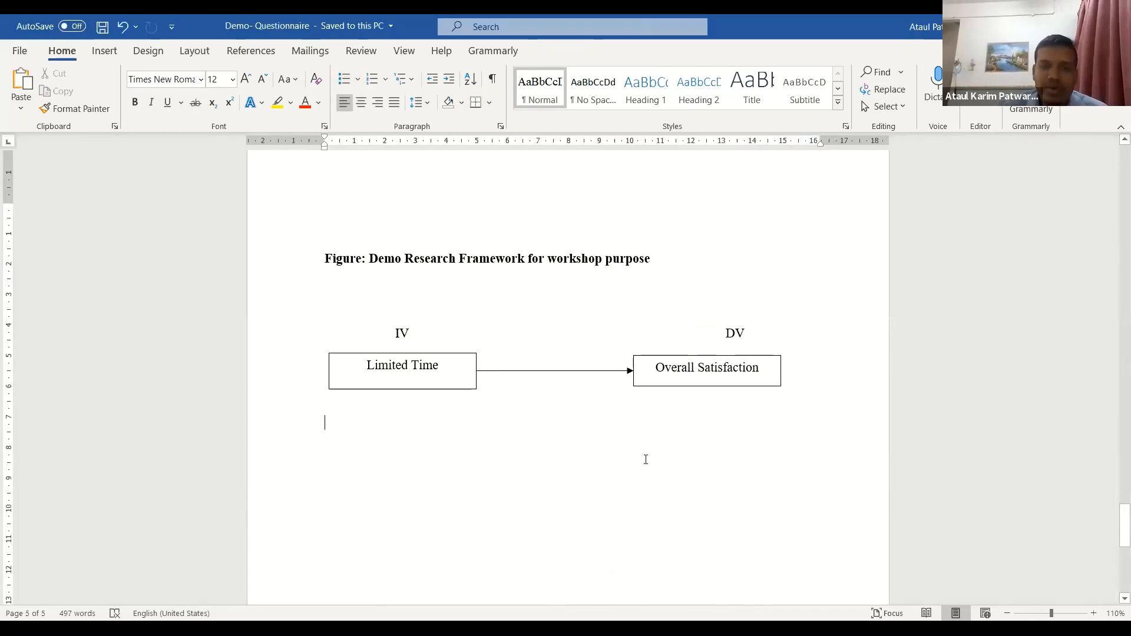
click(687, 368)
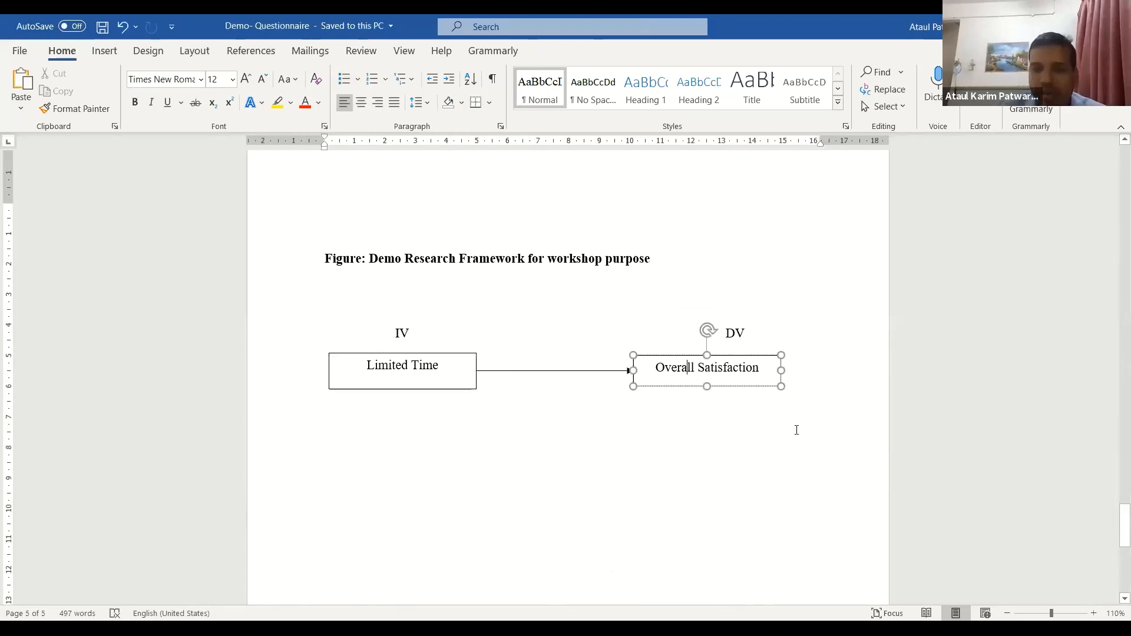
scroll(678, 453, up, 6)
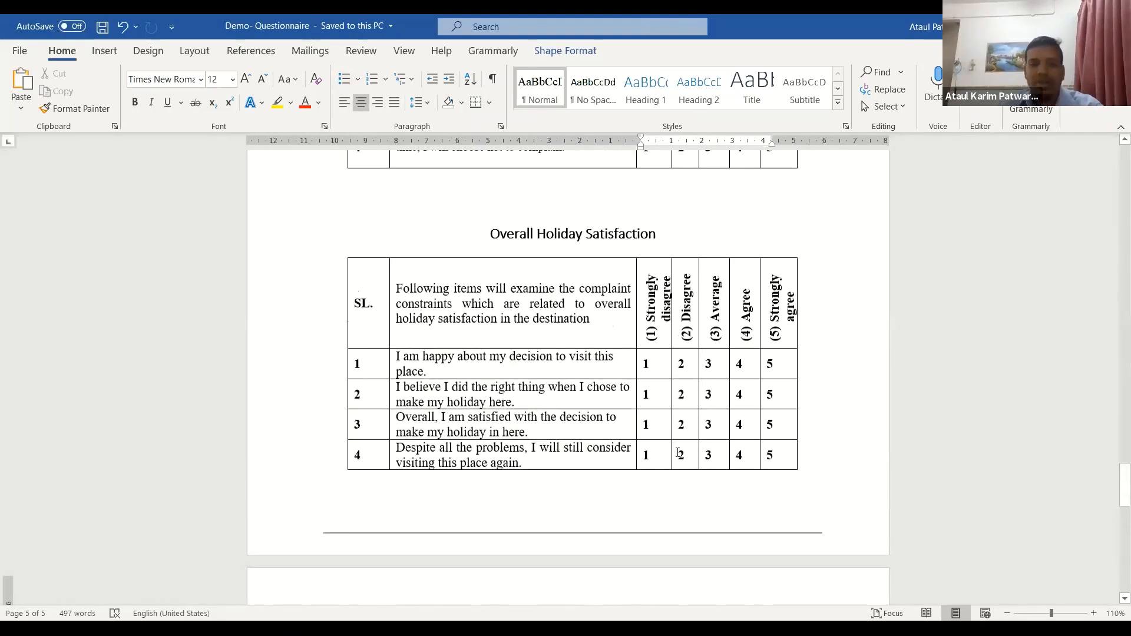
scroll(678, 453, down, 6)
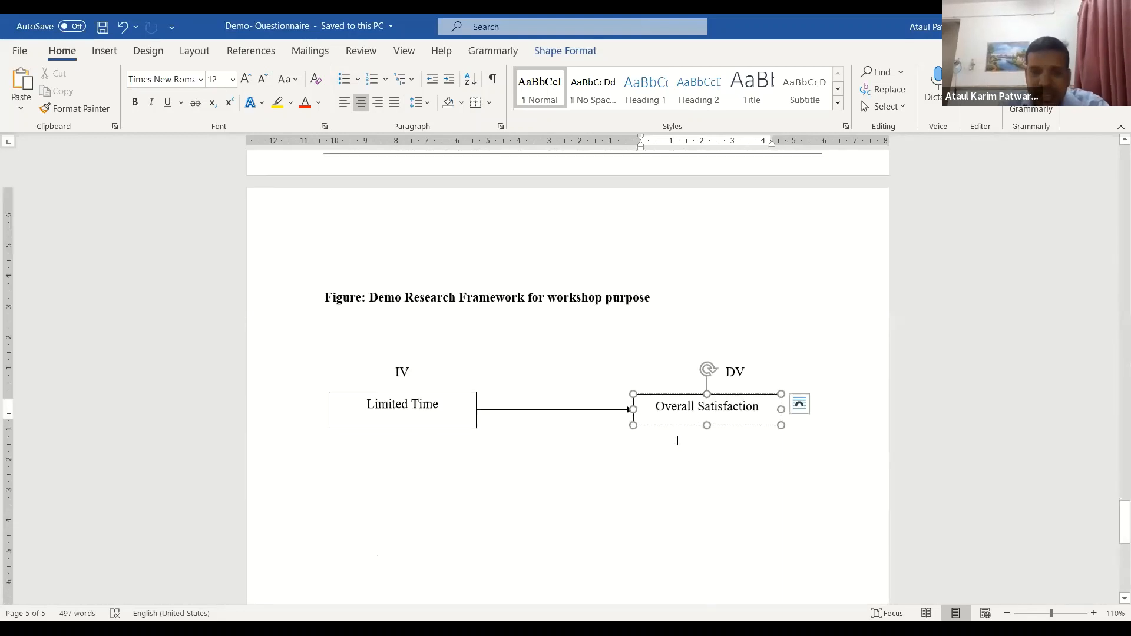
Step: Append "(4 items)" to the Limited Time label in the research framework figure
click(462, 411)
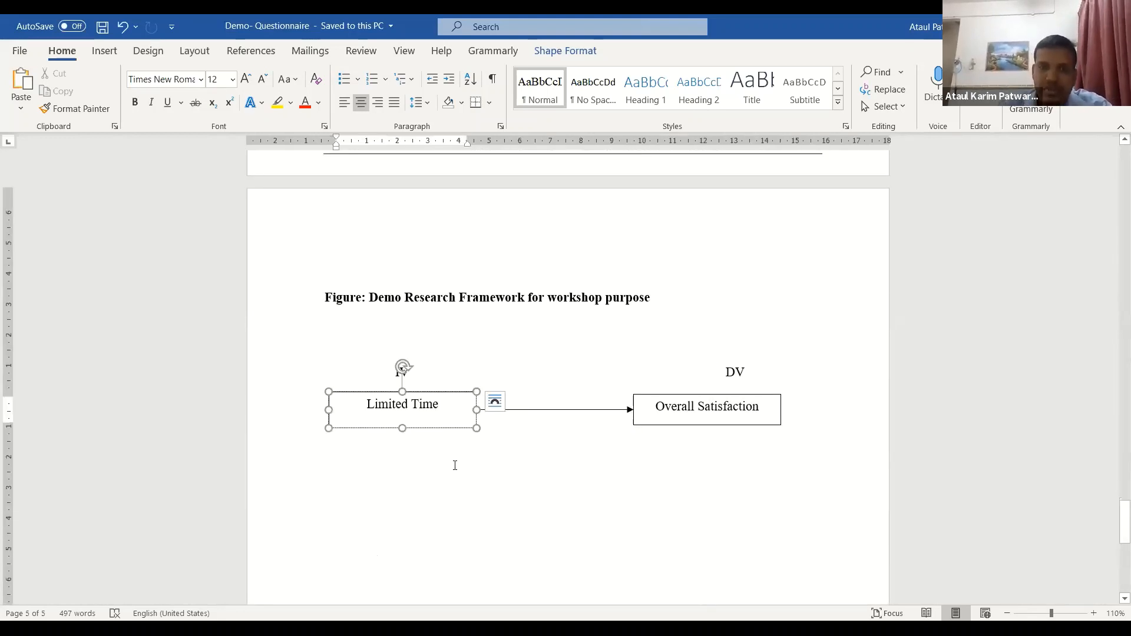
text((4)
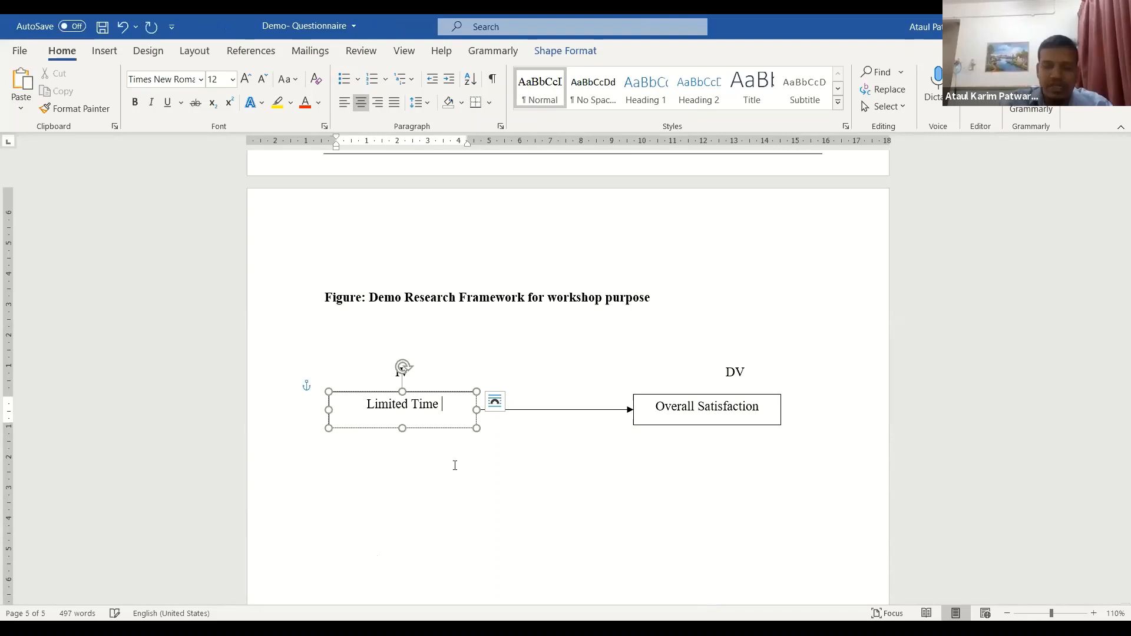
text( ite)
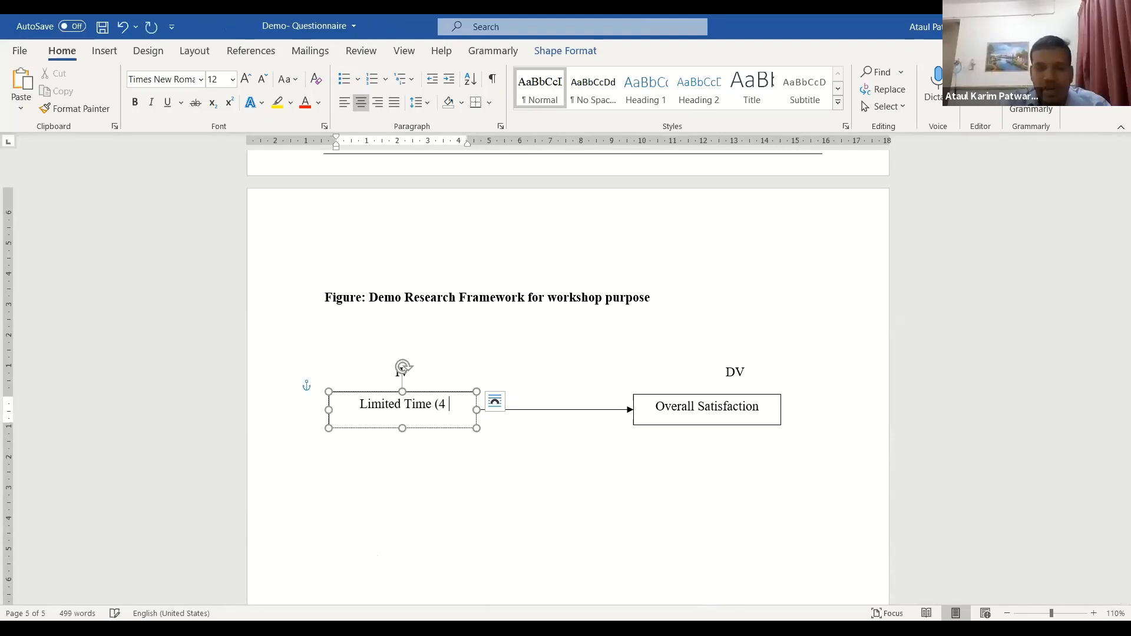
text(ms))
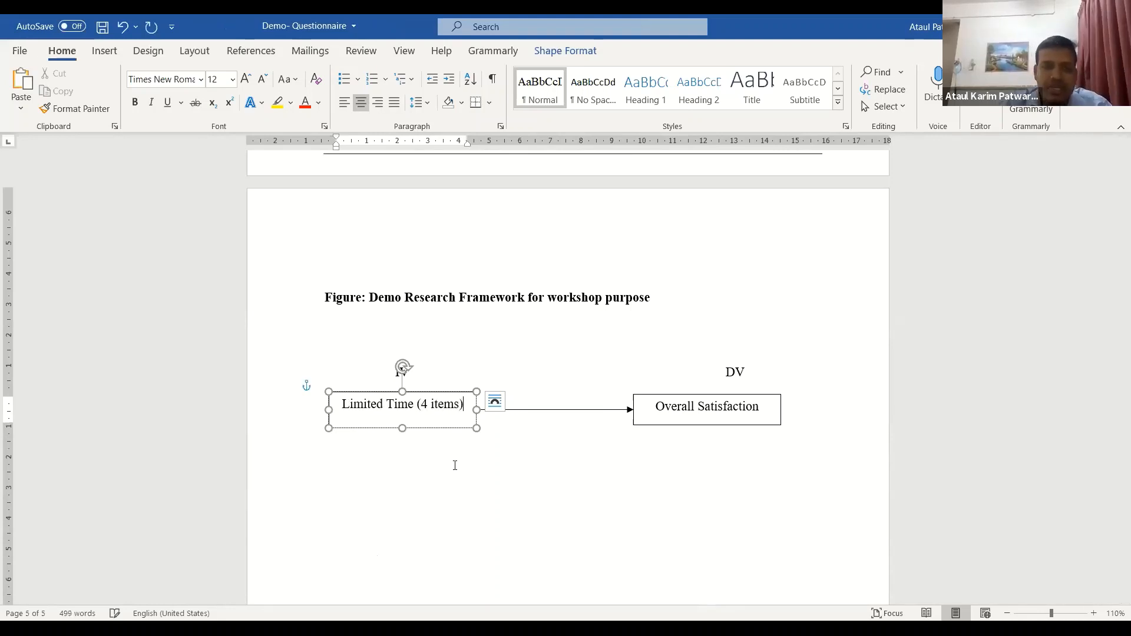
click(463, 452)
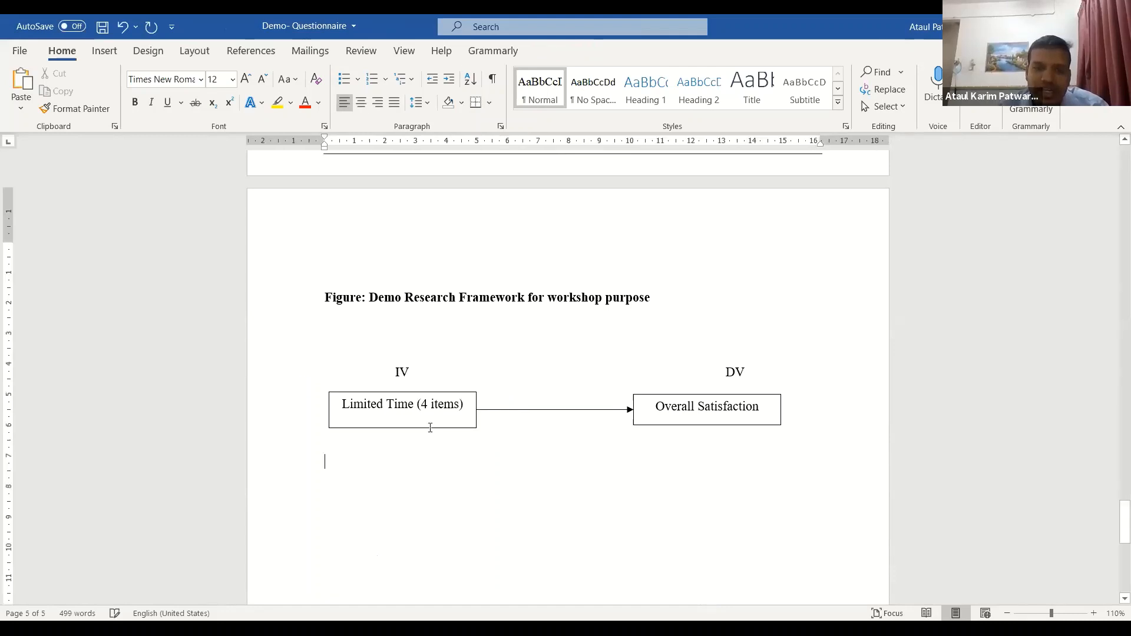
Step: Highlight the item count within the Limited Time box of the framework figure
click(455, 406)
mouse_move(464, 404)
mouse_down()
mouse_move(385, 404)
mouse_move(421, 413)
mouse_move(466, 401)
mouse_up()
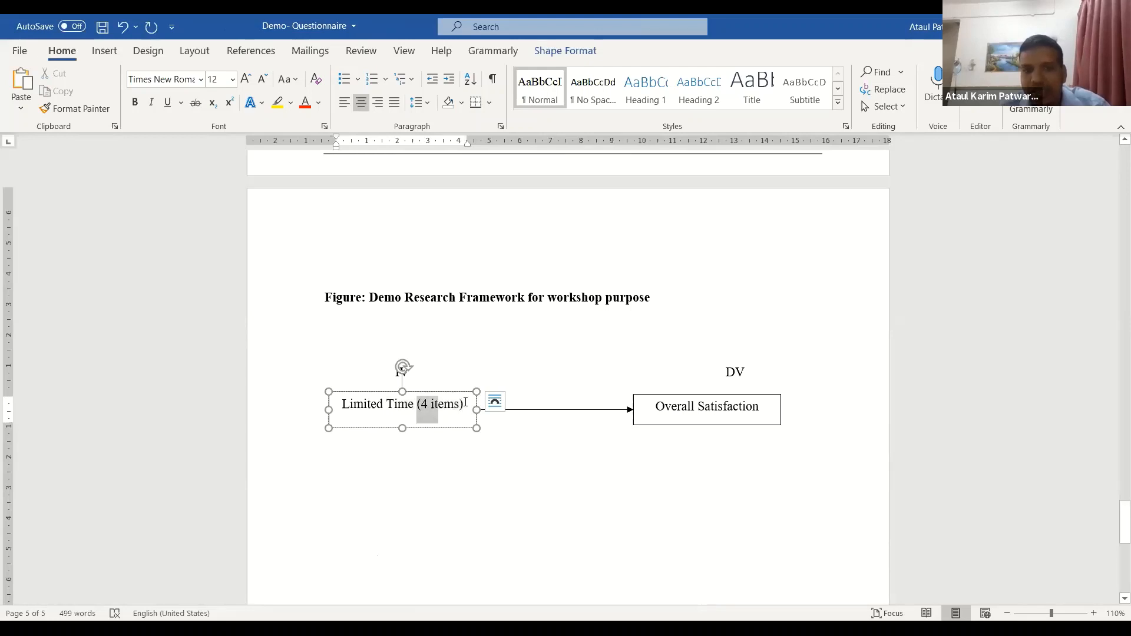
click(411, 411)
double_click(411, 411)
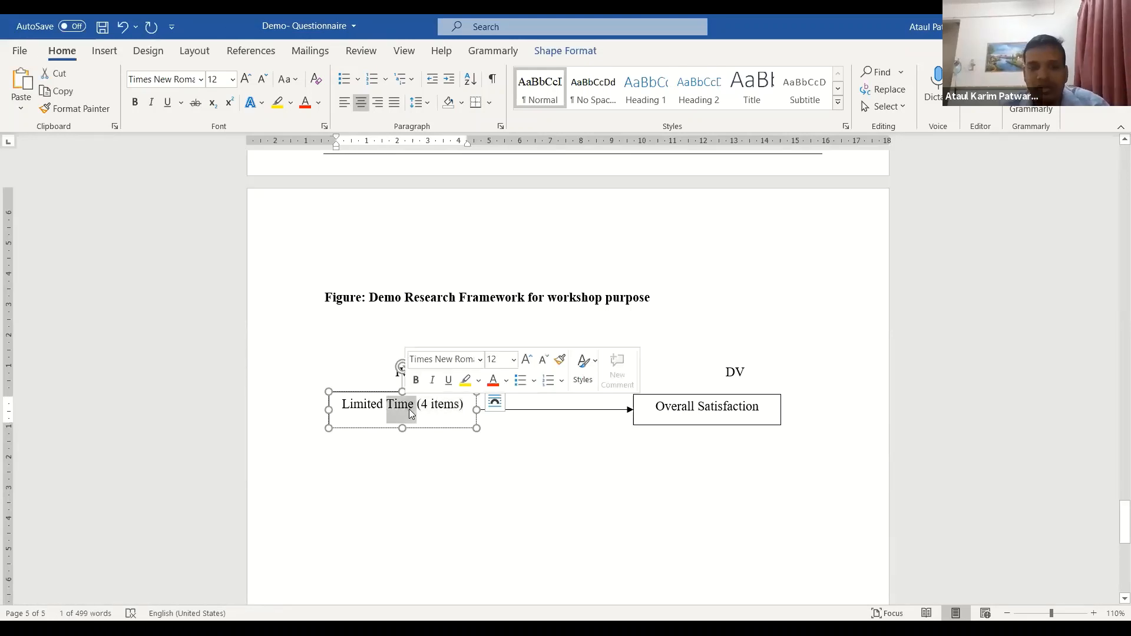
click(423, 411)
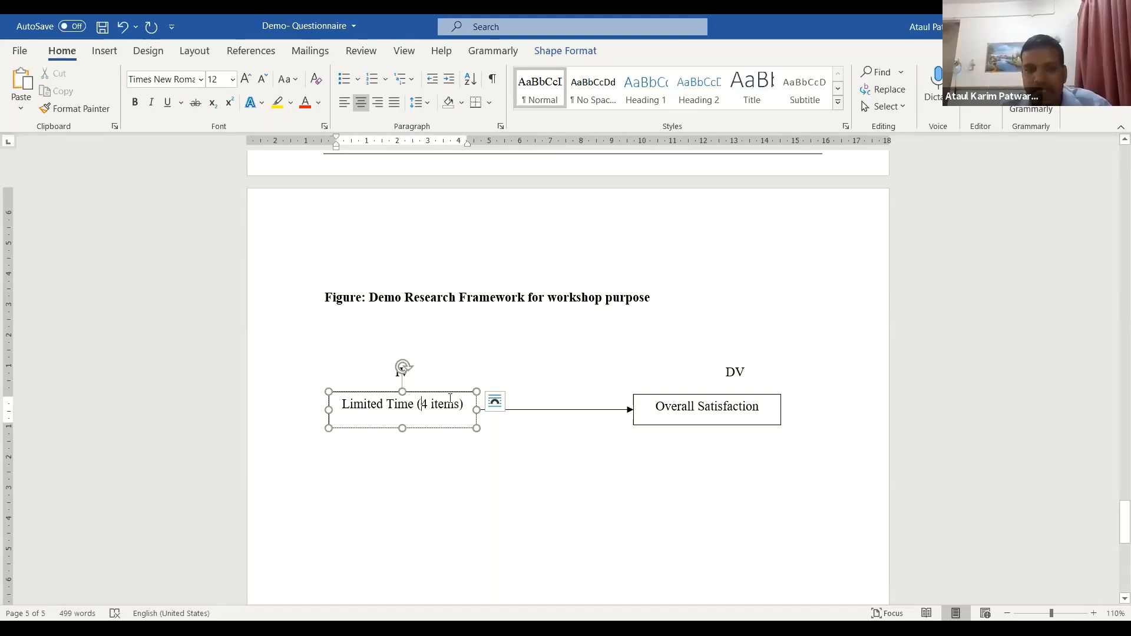
drag(463, 416, 417, 414)
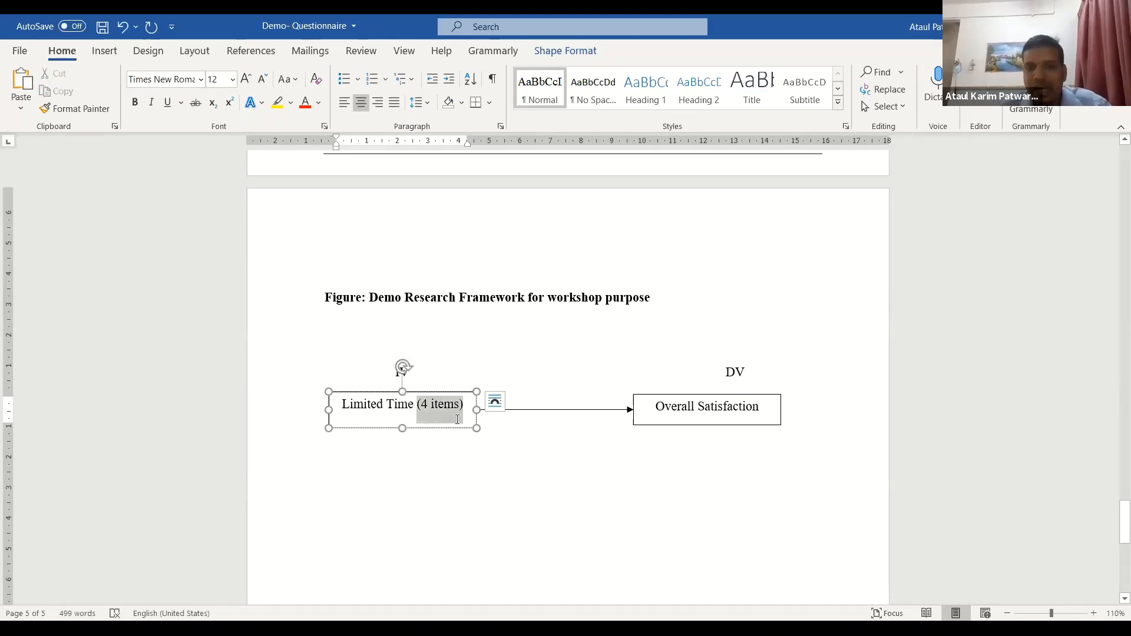
Step: Append "(4 items)" to the Overall Satisfaction label and make its box taller so the full text fits
click(760, 408)
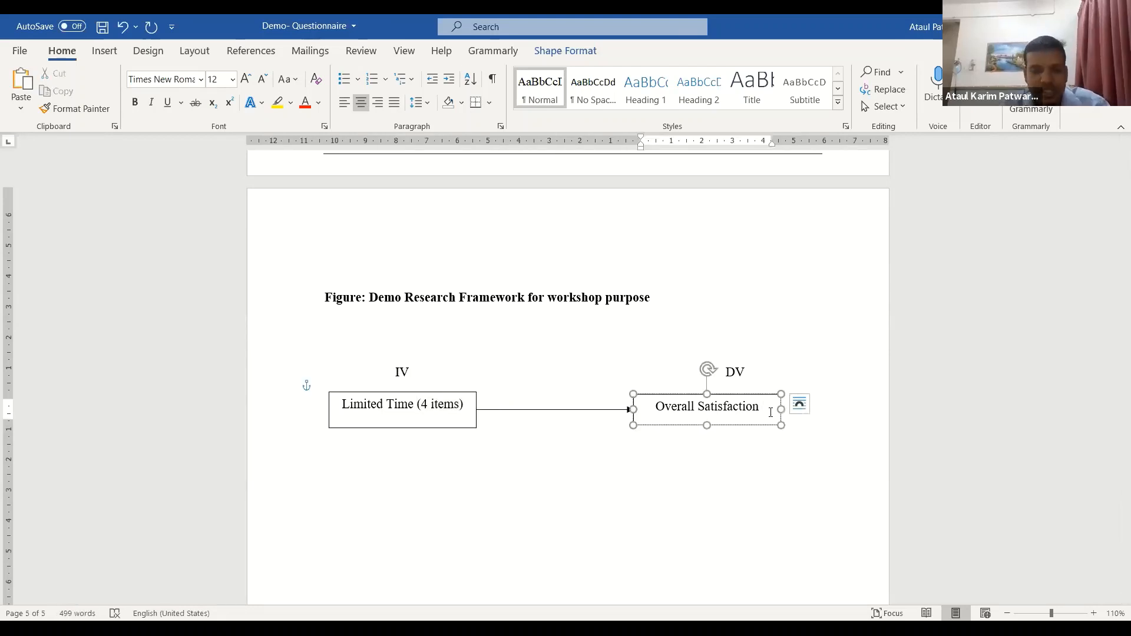
text((4 items)
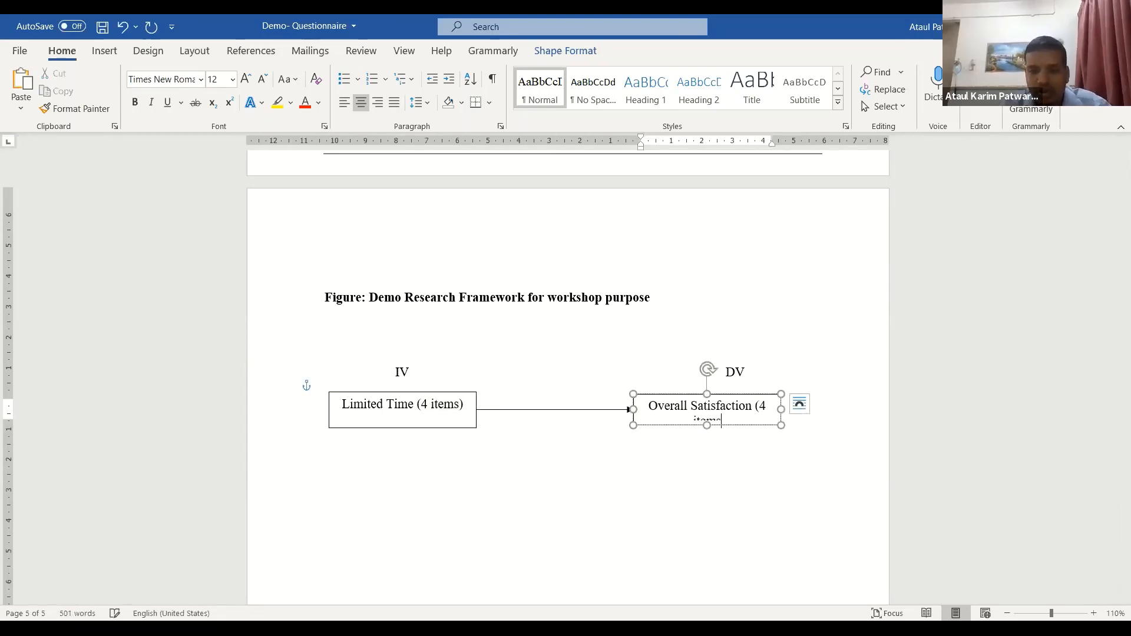
text())
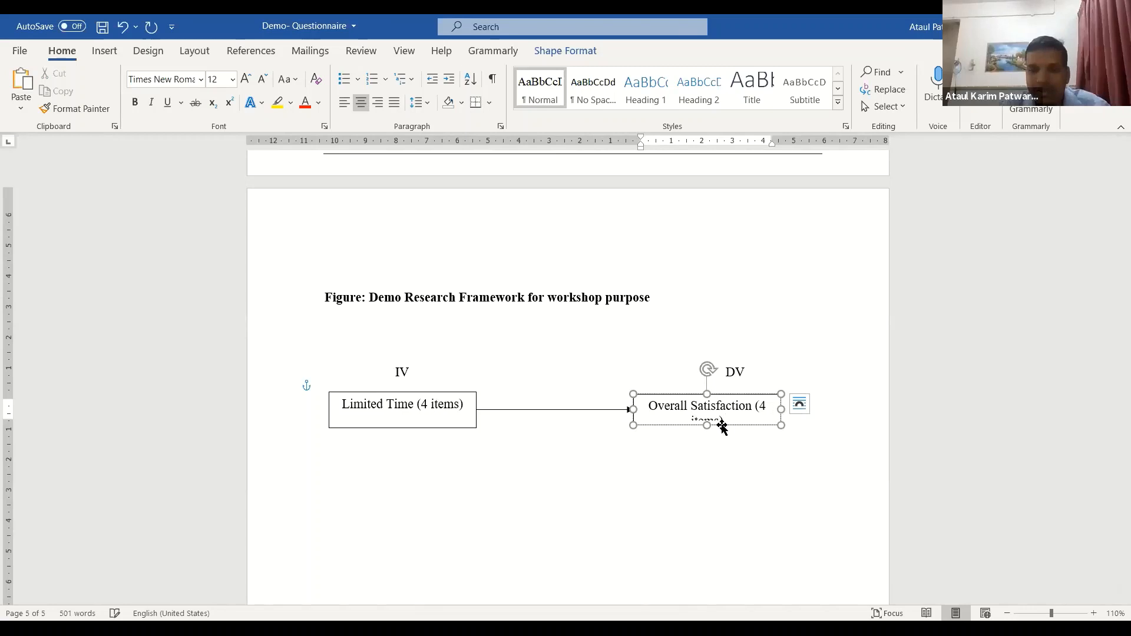
drag(707, 443, 707, 443)
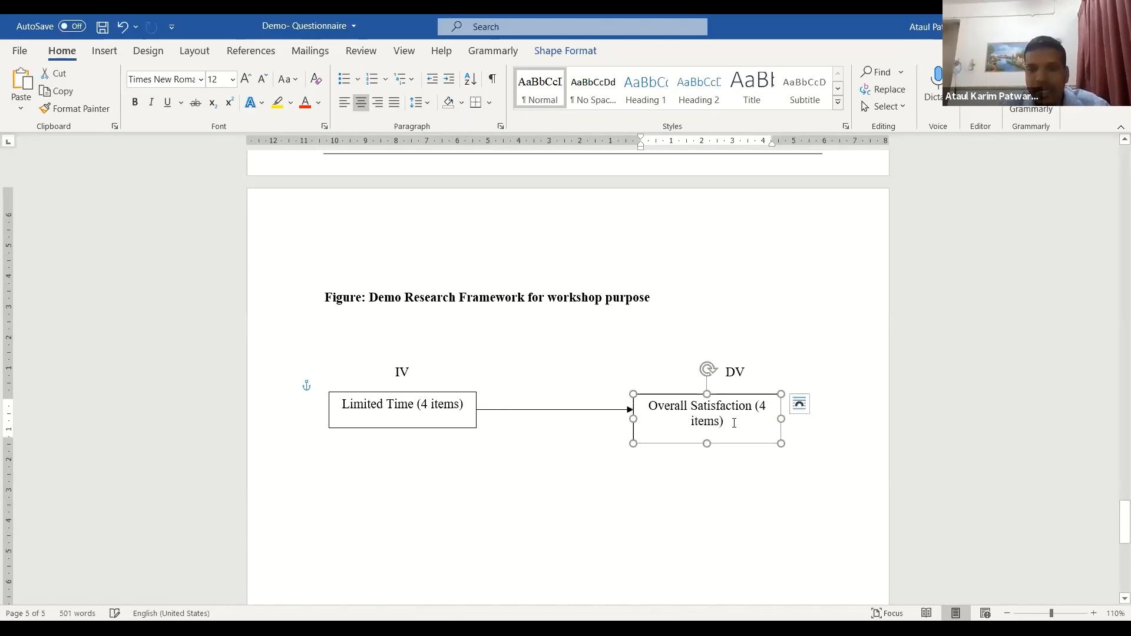
Step: Highlight the labels of the Overall Satisfaction and Limited Time boxes in turn, then clear the selection
drag(647, 406, 648, 419)
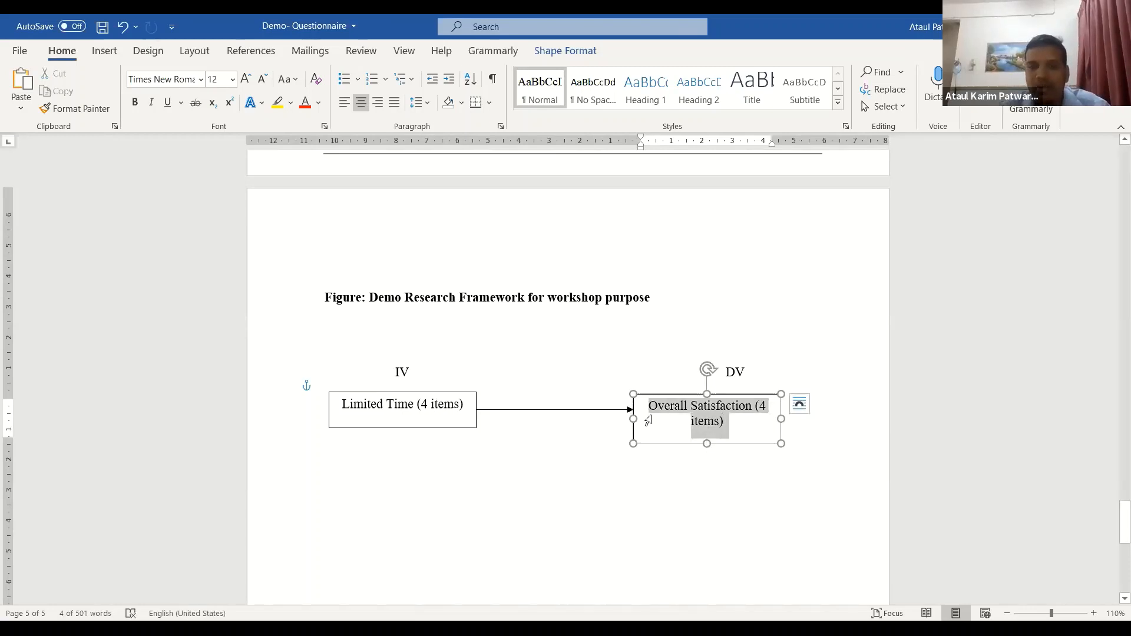
drag(439, 407, 342, 487)
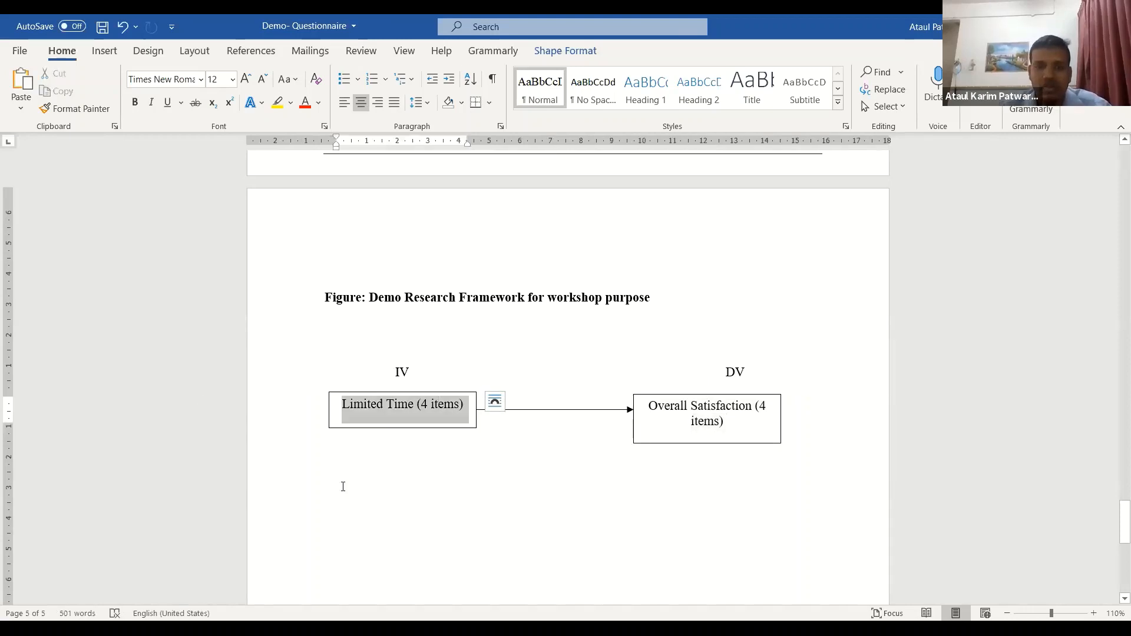
click(342, 486)
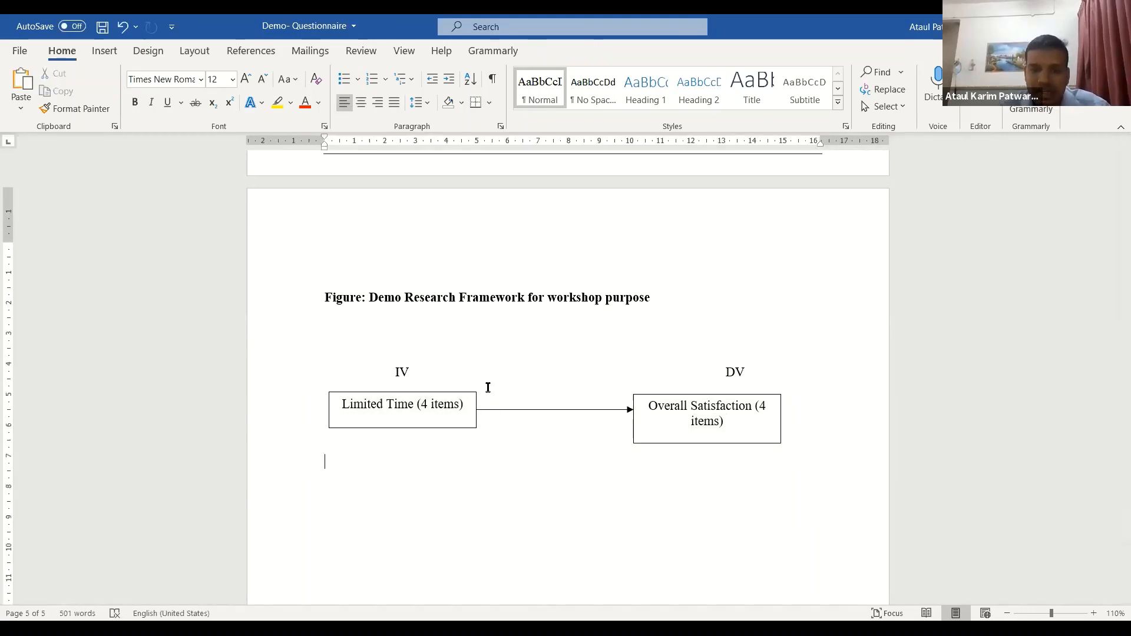
Step: Examine the four Limited Time statements in the questionnaire table, highlighting their text
scroll(447, 388, up, 5)
scroll(424, 399, up, 7)
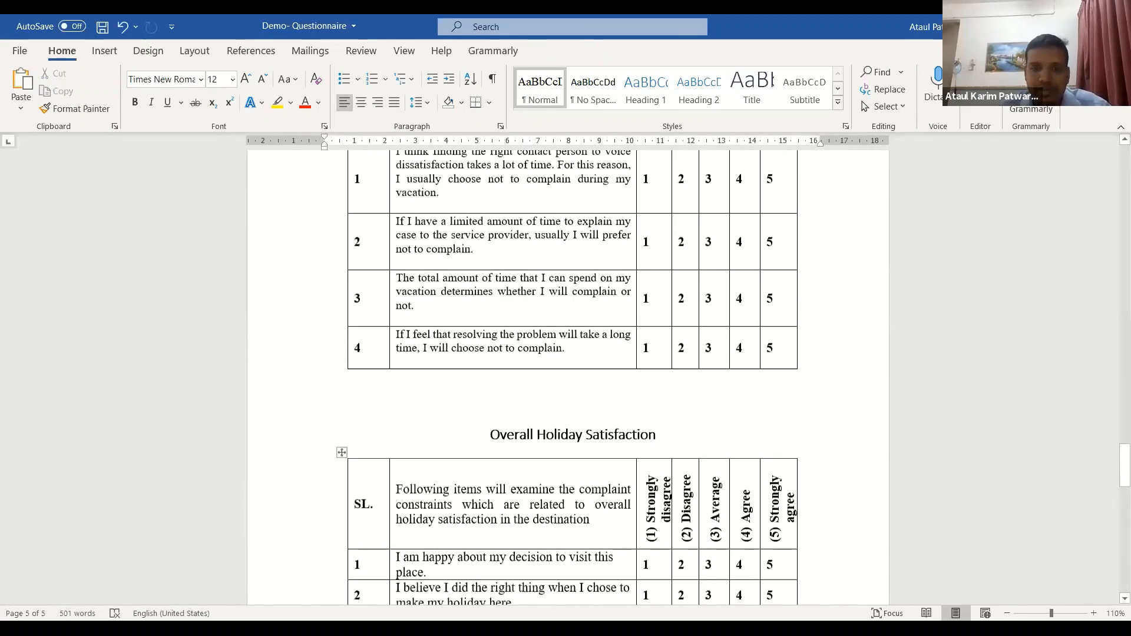
shift+click(556, 391)
scroll(556, 391, down, 3)
drag(556, 395, 424, 238)
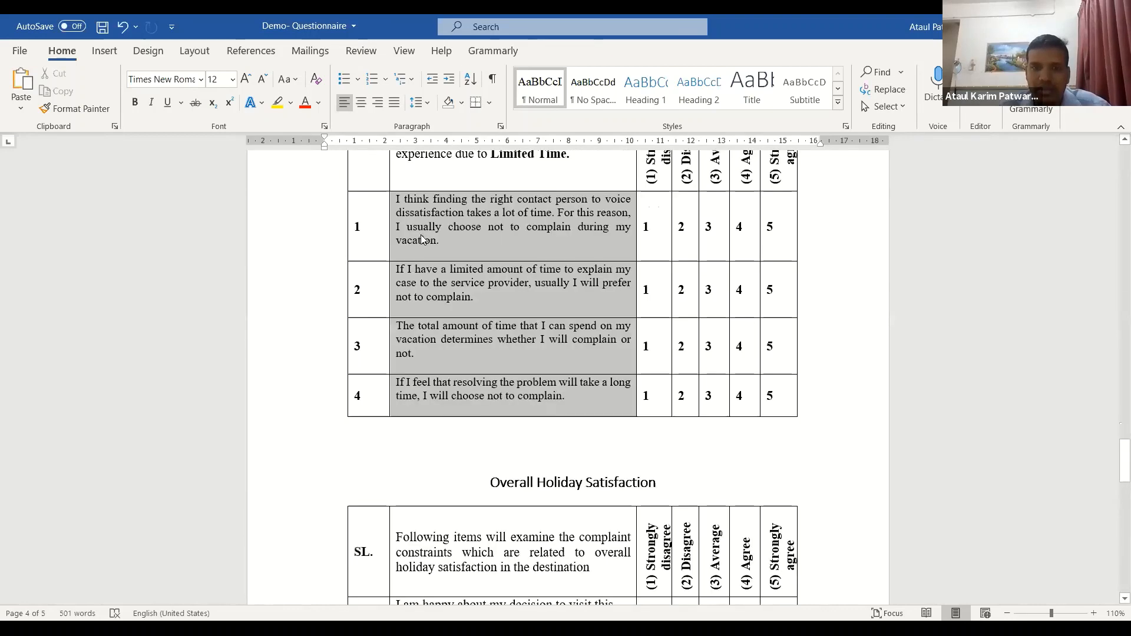
click(573, 404)
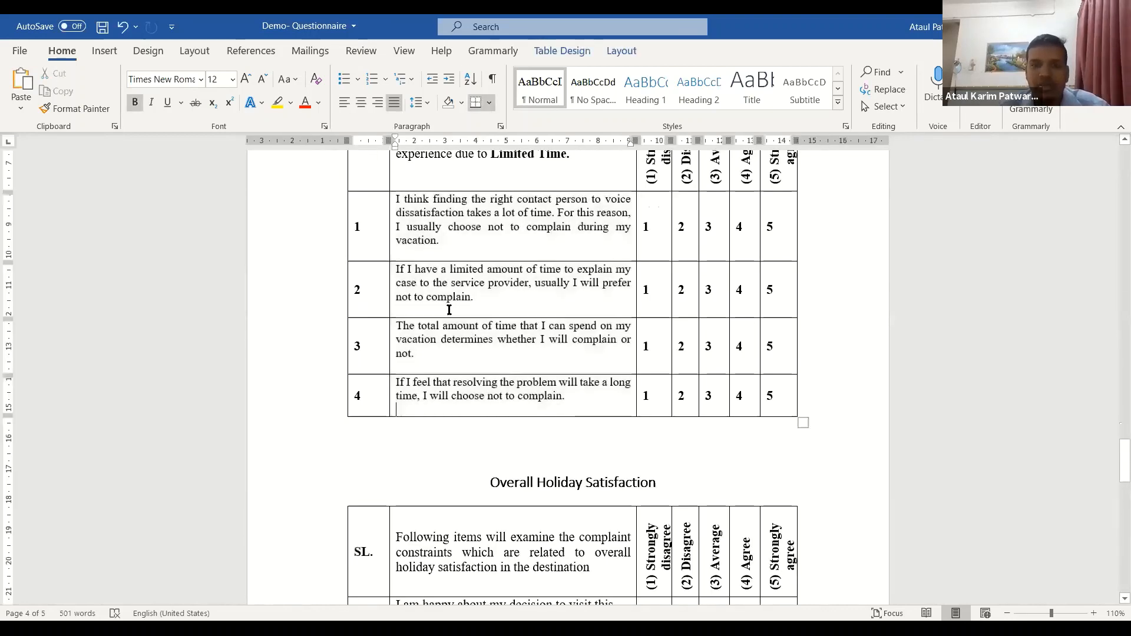
drag(448, 310, 404, 241)
click(432, 240)
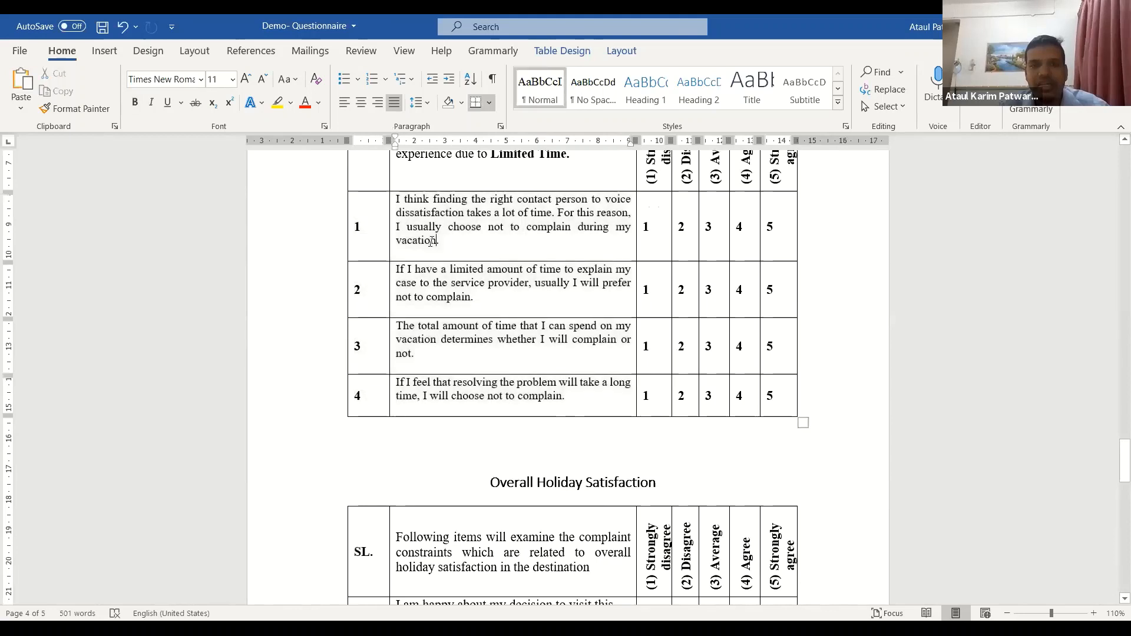
Step: Highlight the first two Limited Time statements, the bold construct name in the table header, and all four numbered statements together
click(391, 195)
scroll(522, 235, up, 2)
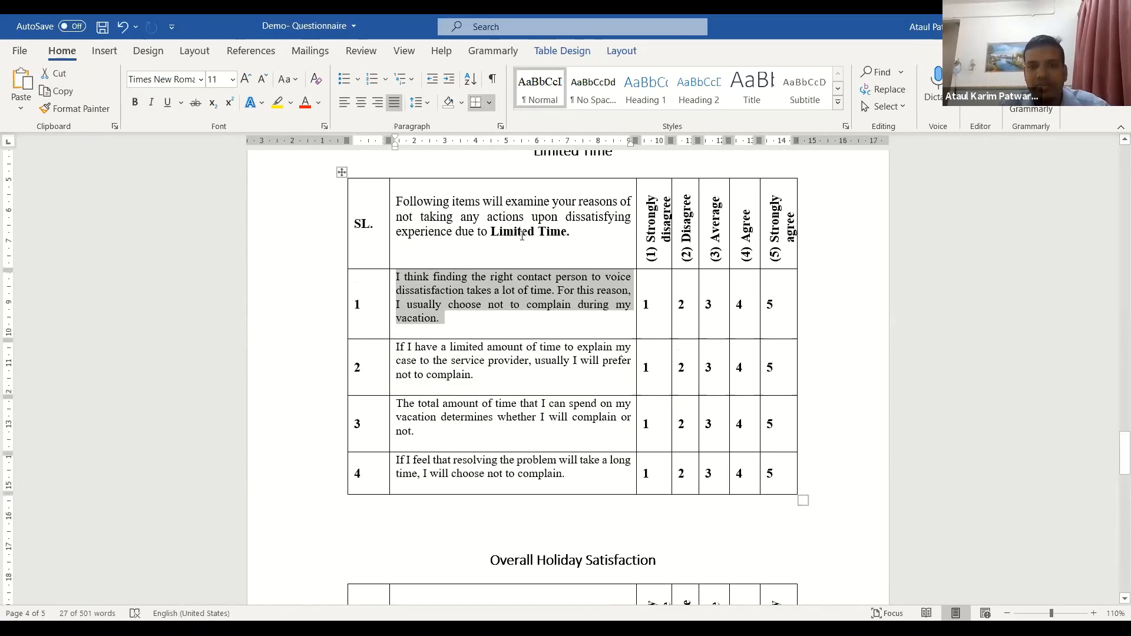
drag(474, 375, 398, 346)
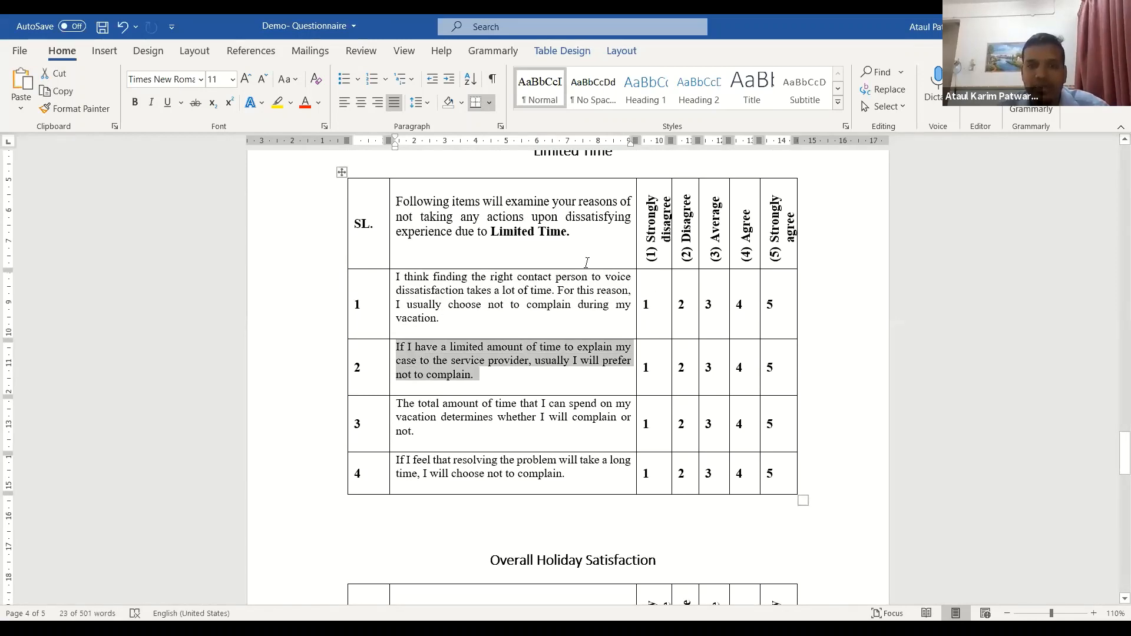
drag(576, 232, 491, 232)
click(398, 387)
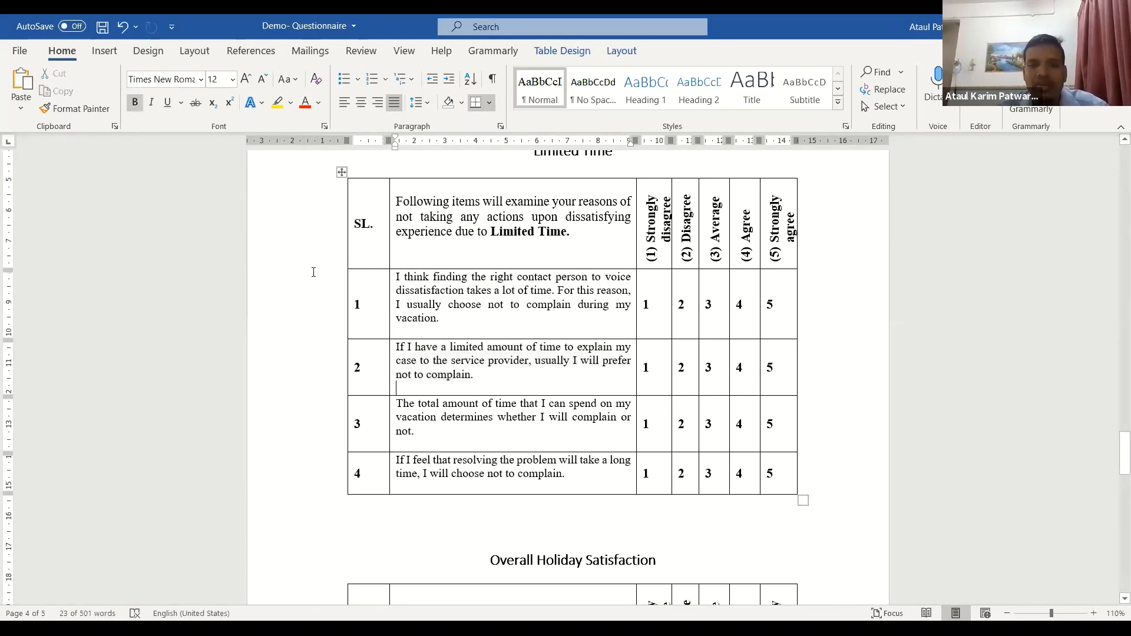
drag(566, 475, 374, 300)
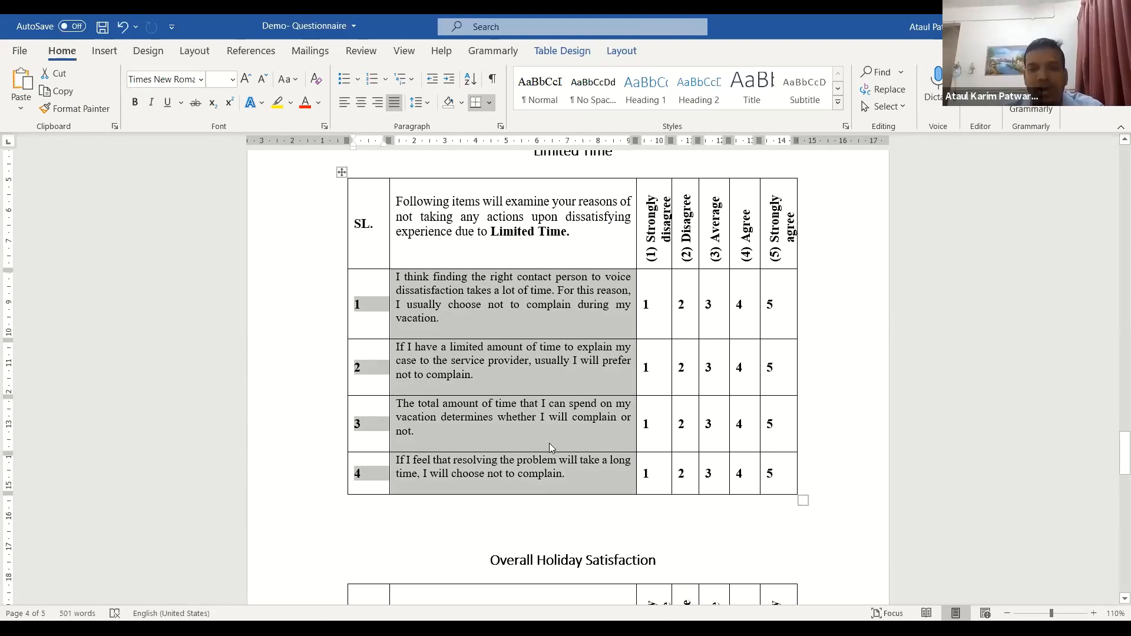
click(506, 384)
Step: Highlight the four numbered statements in the Overall Holiday Satisfaction table and clear the selection
scroll(505, 384, down, 7)
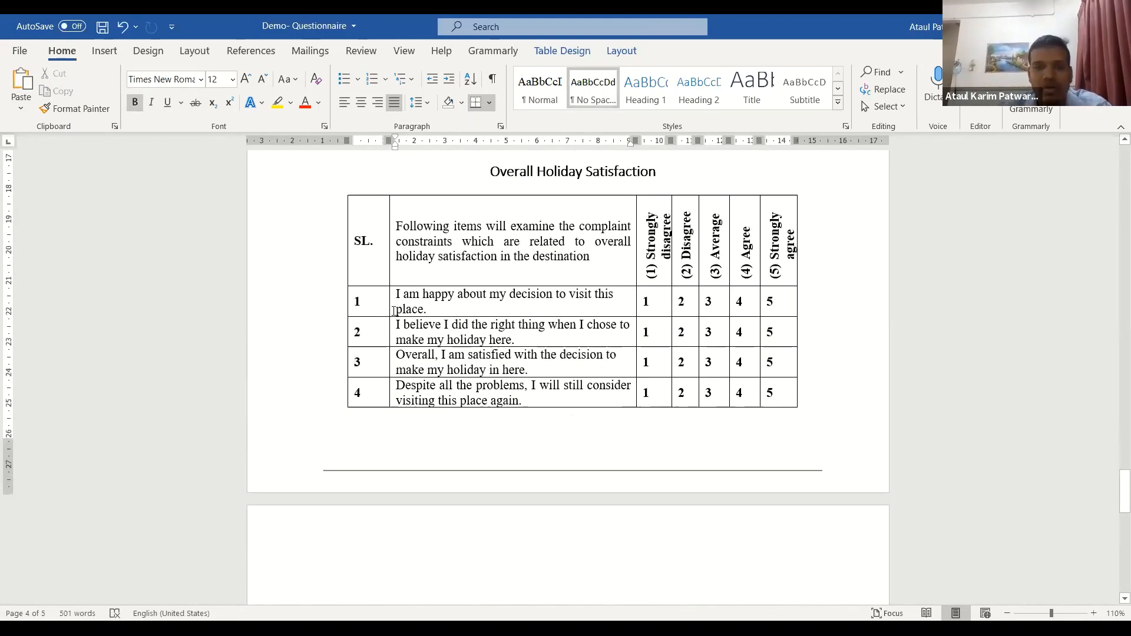
drag(393, 310, 375, 304)
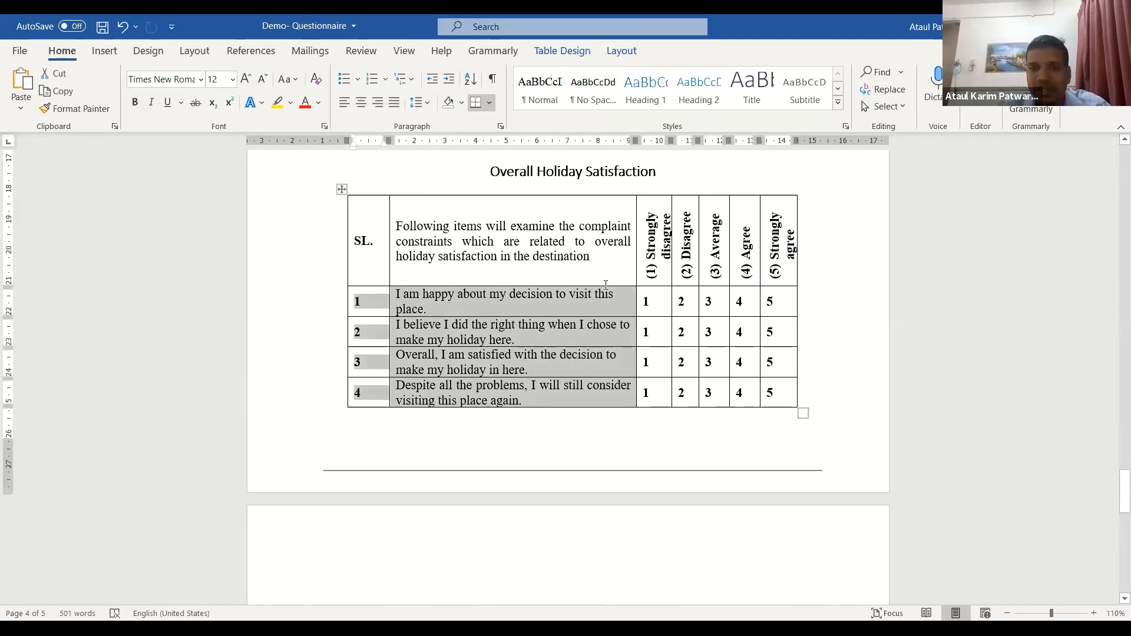
click(602, 322)
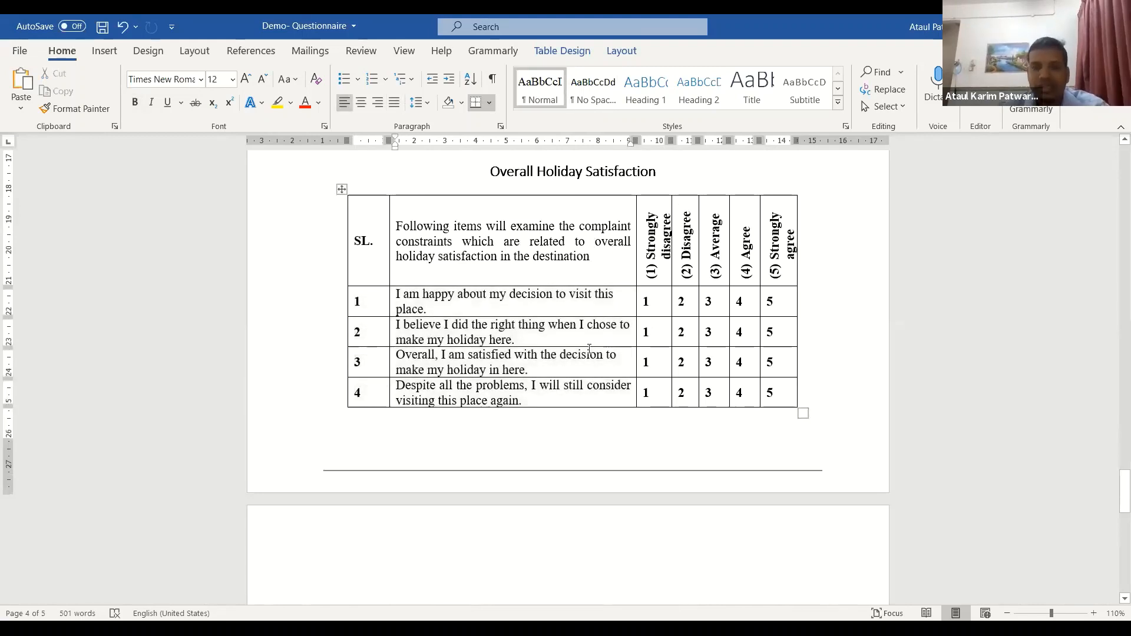
Step: Return to the Limited Time table and highlight its statements with their numbers, leaving items 1 to 4 selected without the header row
scroll(589, 348, up, 4)
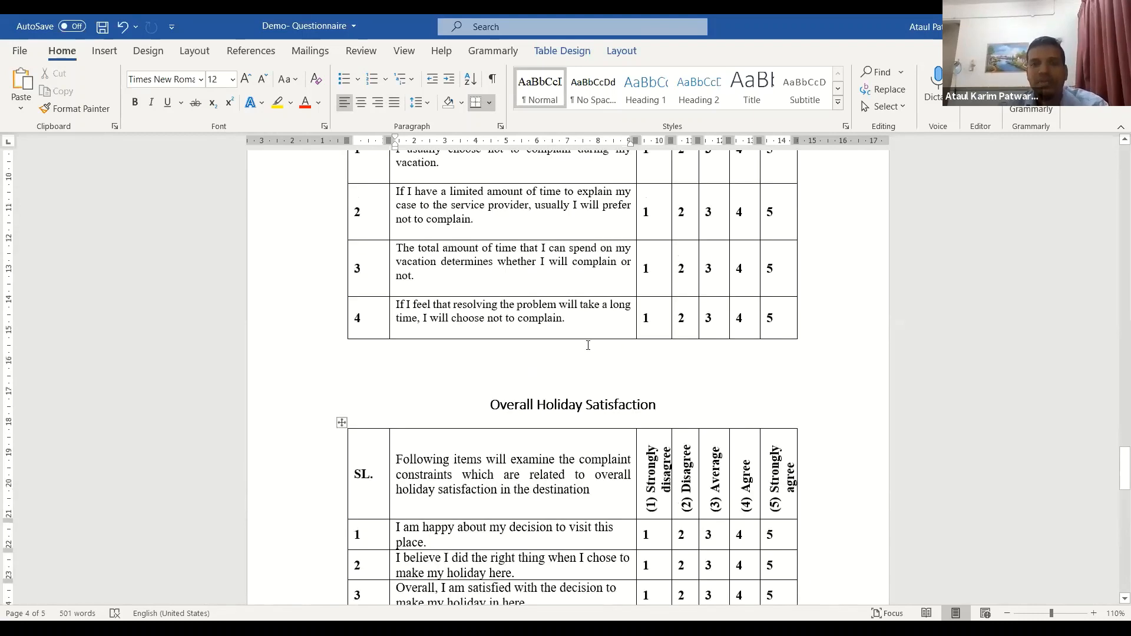
scroll(588, 345, up, 1)
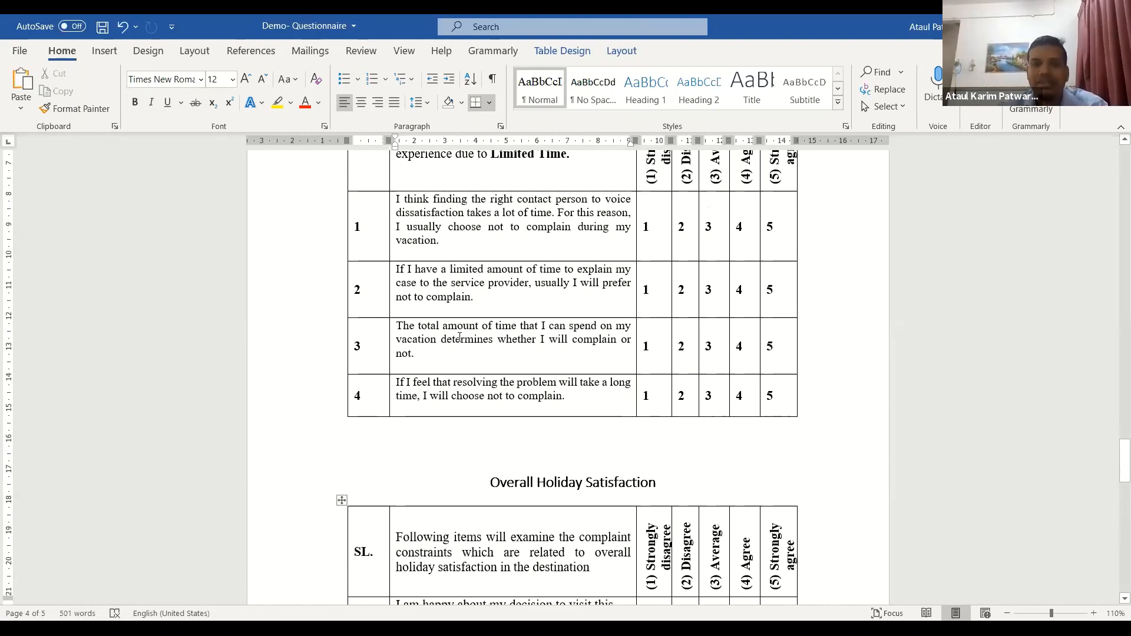
scroll(458, 285, up, 1)
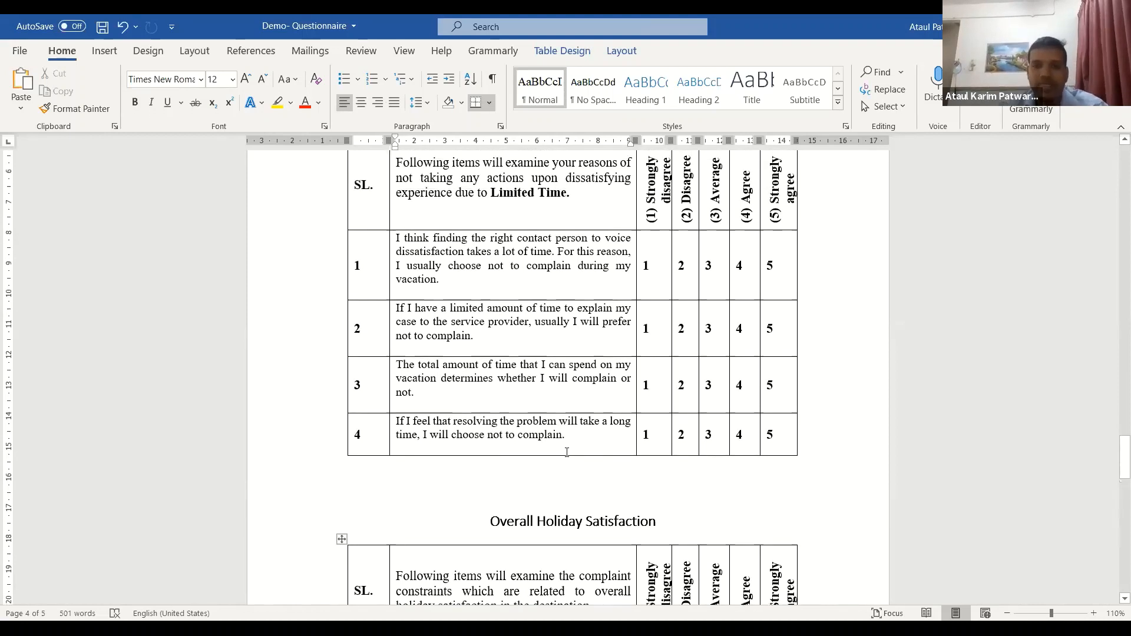
click(562, 425)
drag(576, 443, 359, 217)
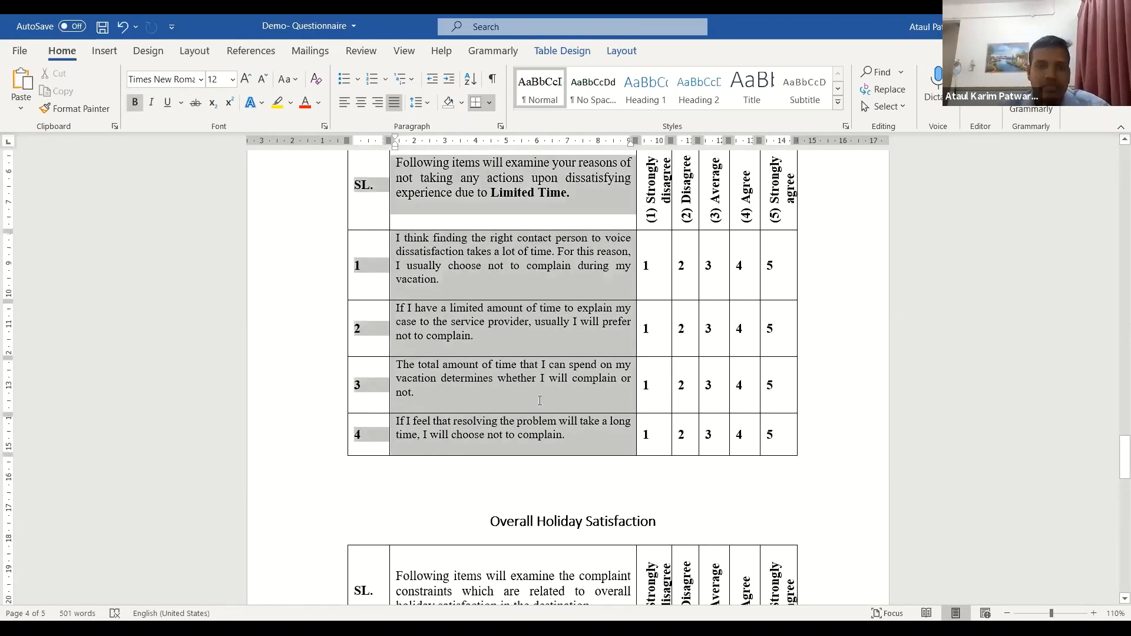
click(555, 420)
drag(578, 447, 363, 258)
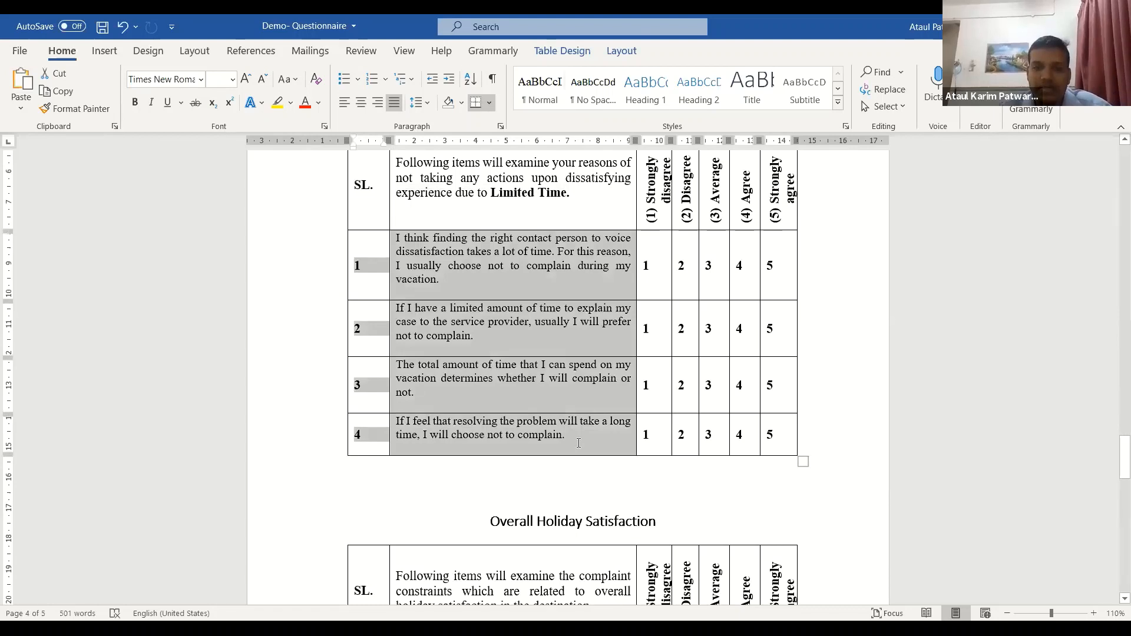
drag(565, 439, 376, 258)
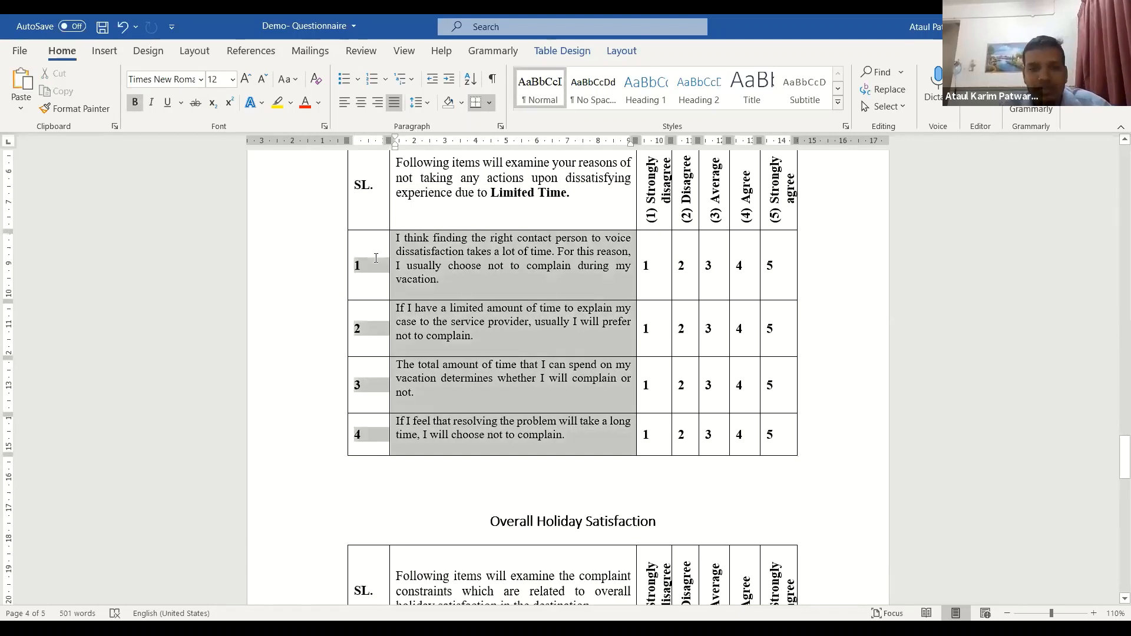
Step: Examine the four Limited Time items in the questionnaire table
click(449, 293)
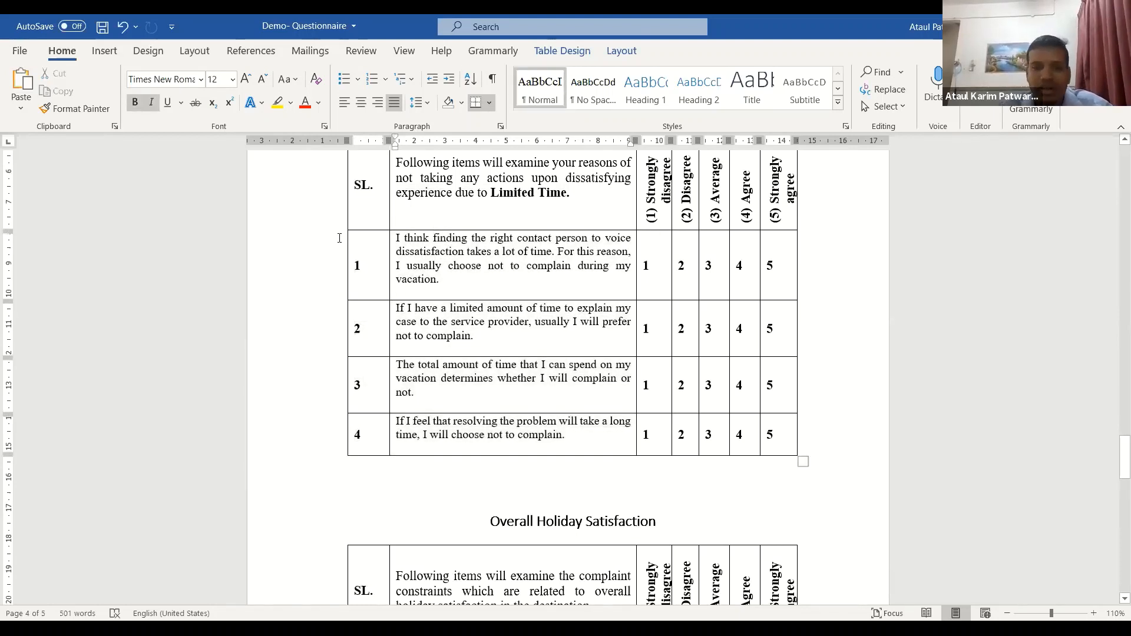
drag(566, 437, 341, 242)
click(484, 362)
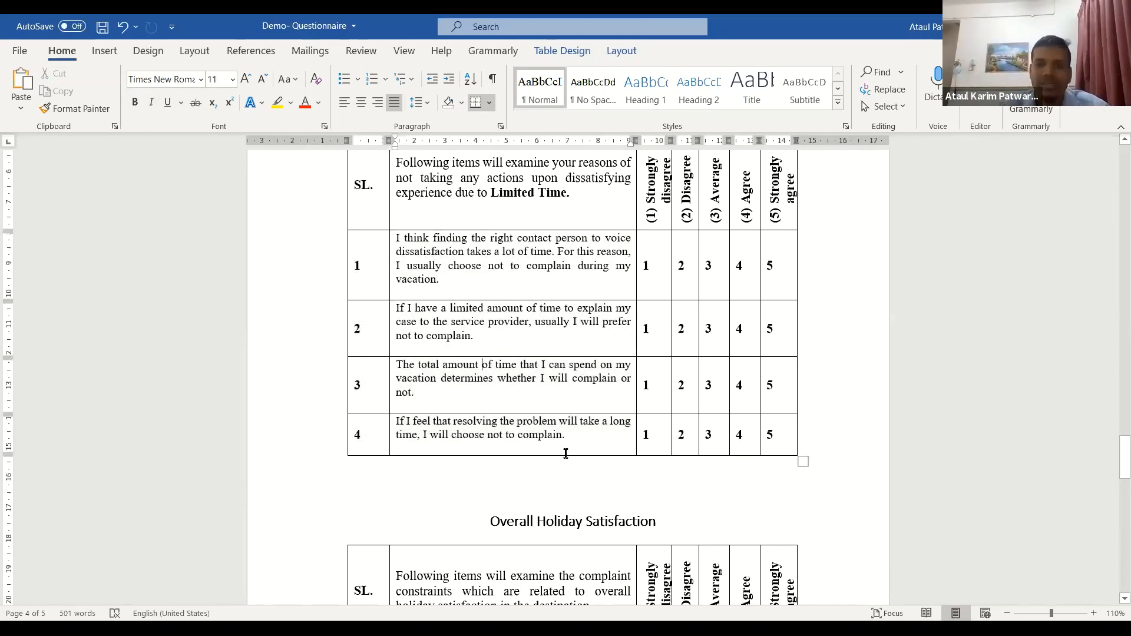
drag(565, 453, 363, 200)
click(583, 445)
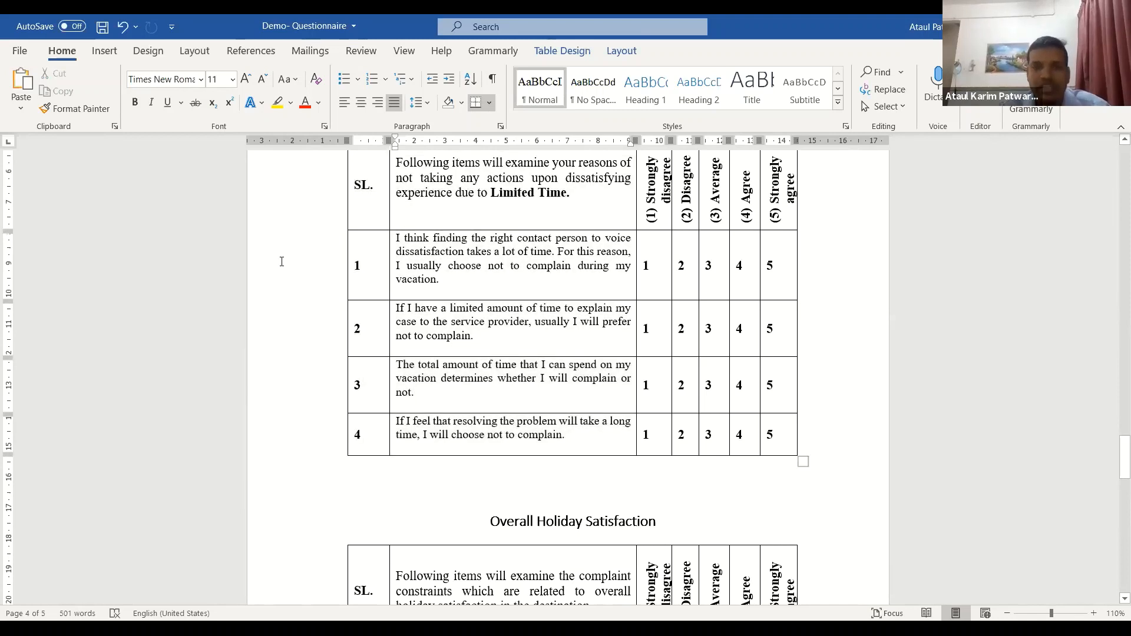
drag(281, 262, 279, 252)
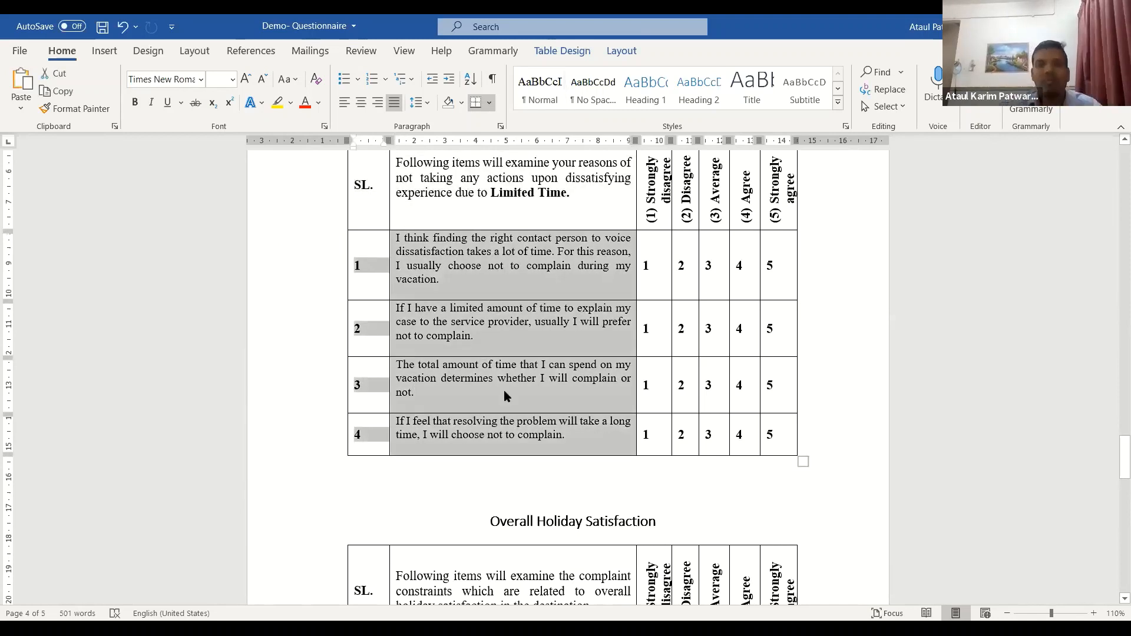
click(570, 451)
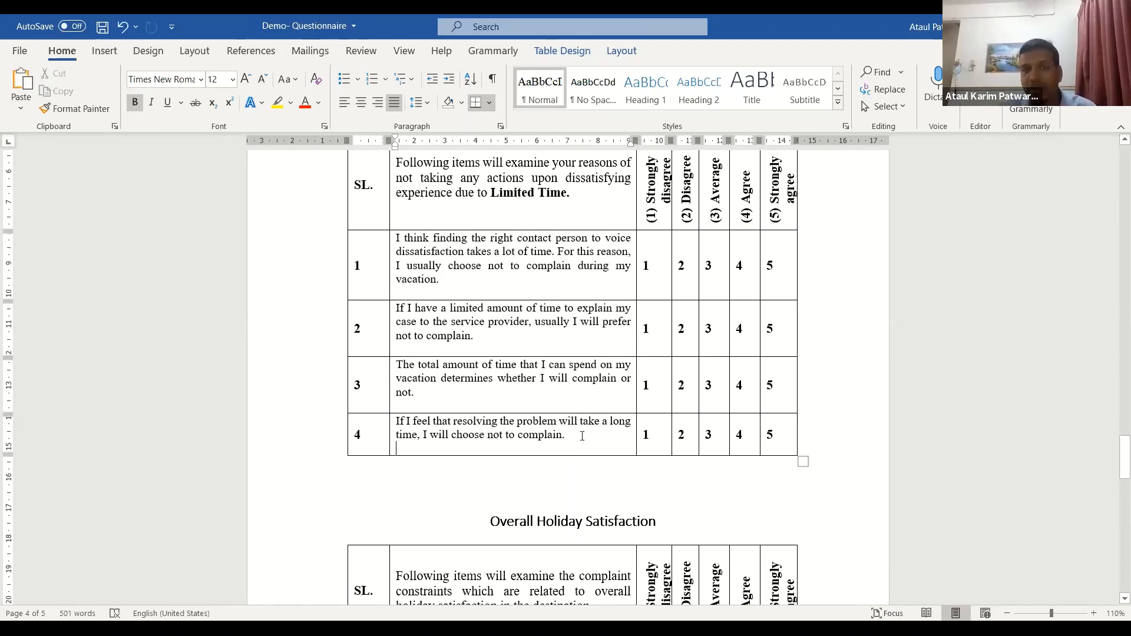
drag(567, 435, 530, 207)
key(Left)
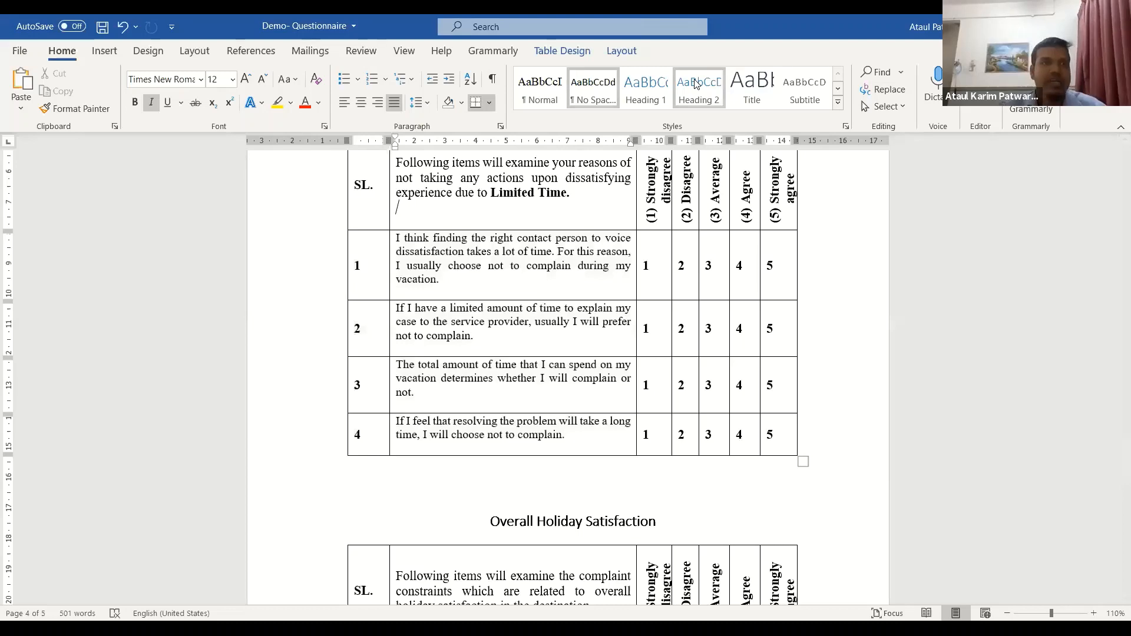
Step: Switch to SPSS Statistics and review the variables LT1 to LT4 in the variable list
key(alt+Tab)
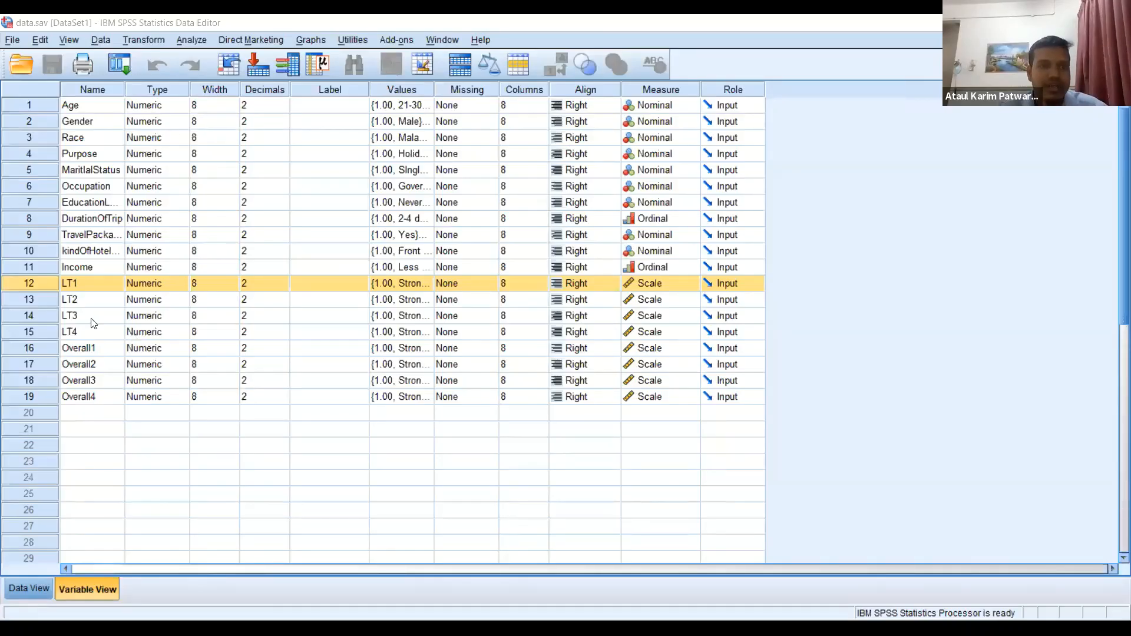
click(92, 301)
click(90, 285)
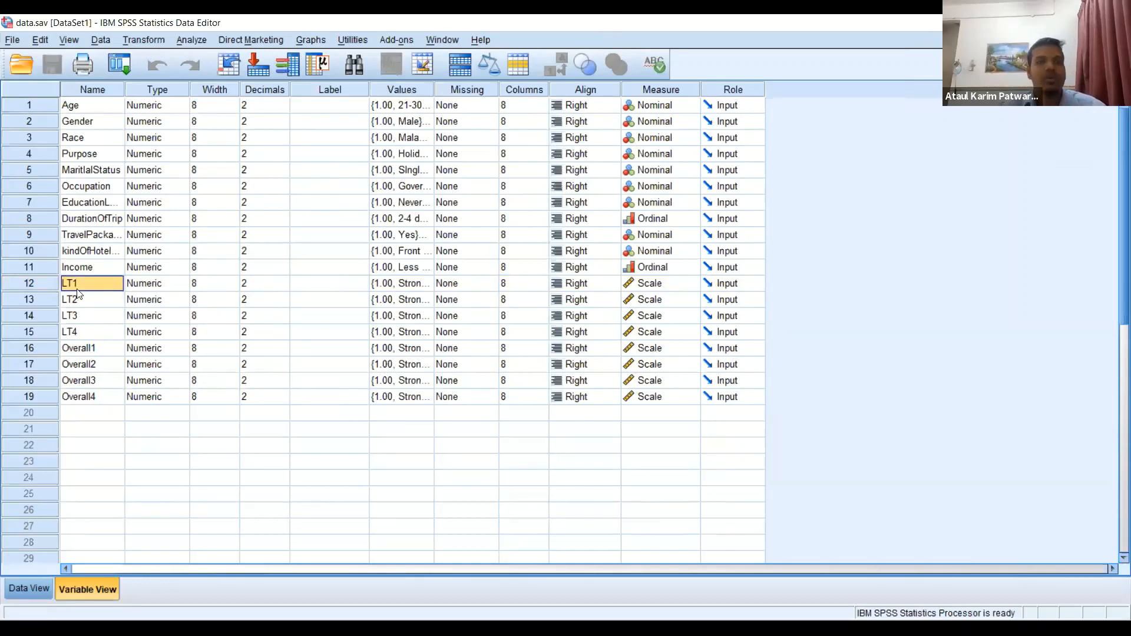
key(Down)
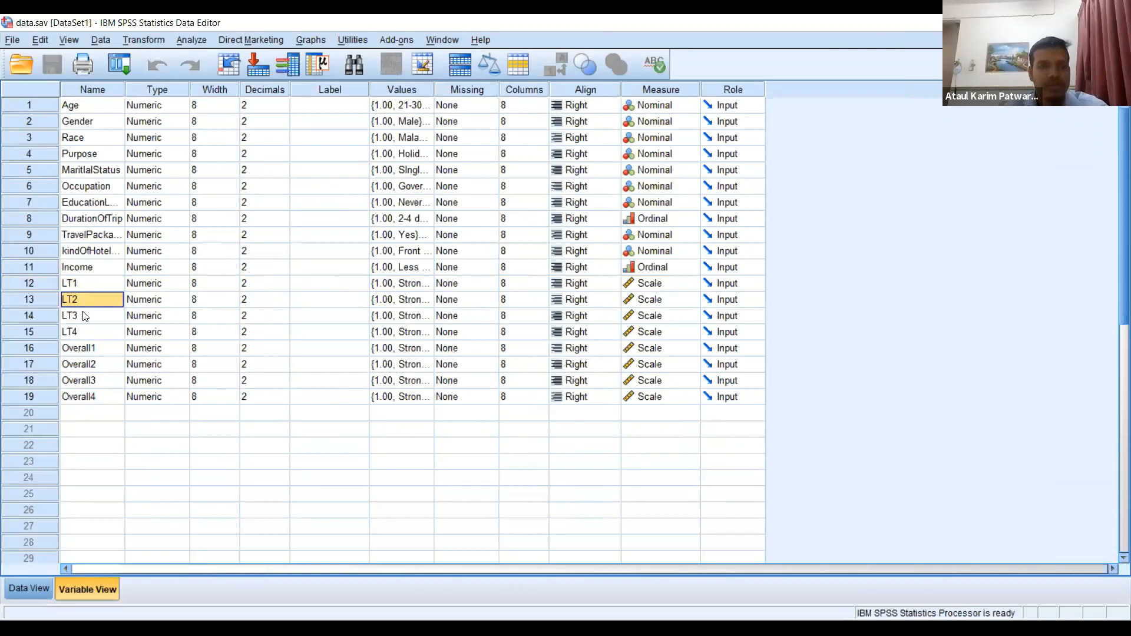
key(Down)
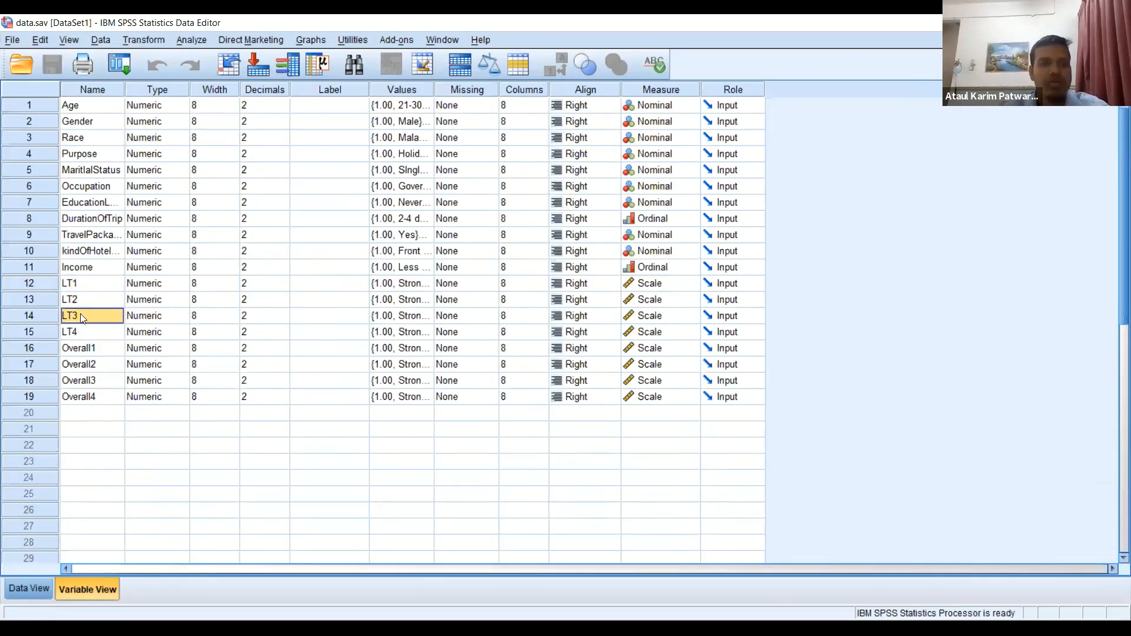
key(Down)
key(Up)
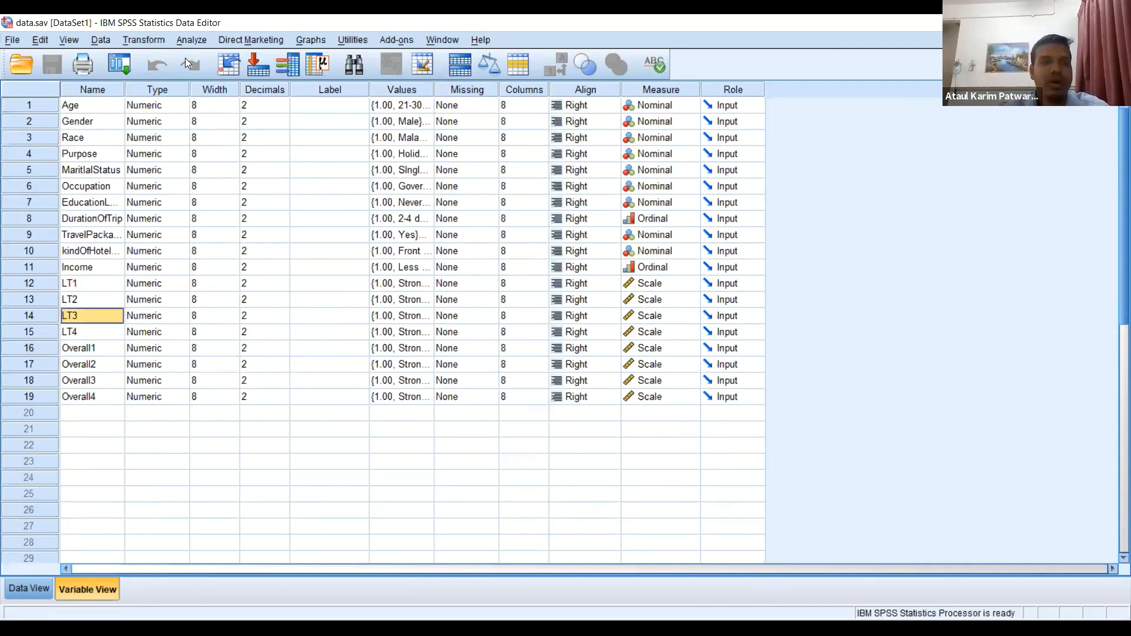
key(Down)
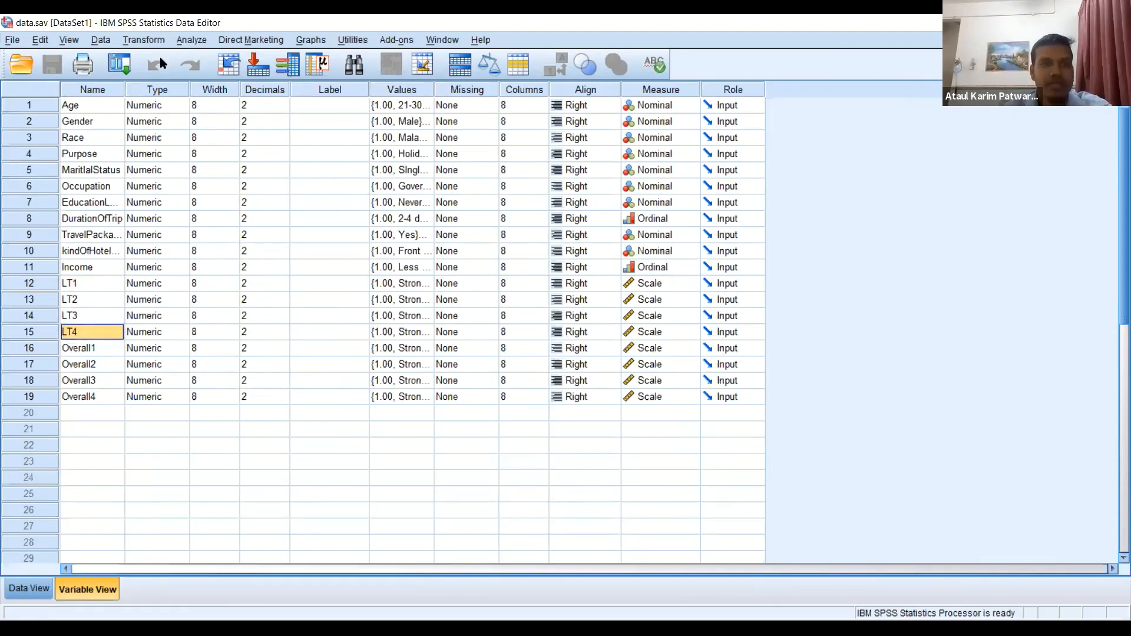
key(alt+a)
key(Left)
key(Down)
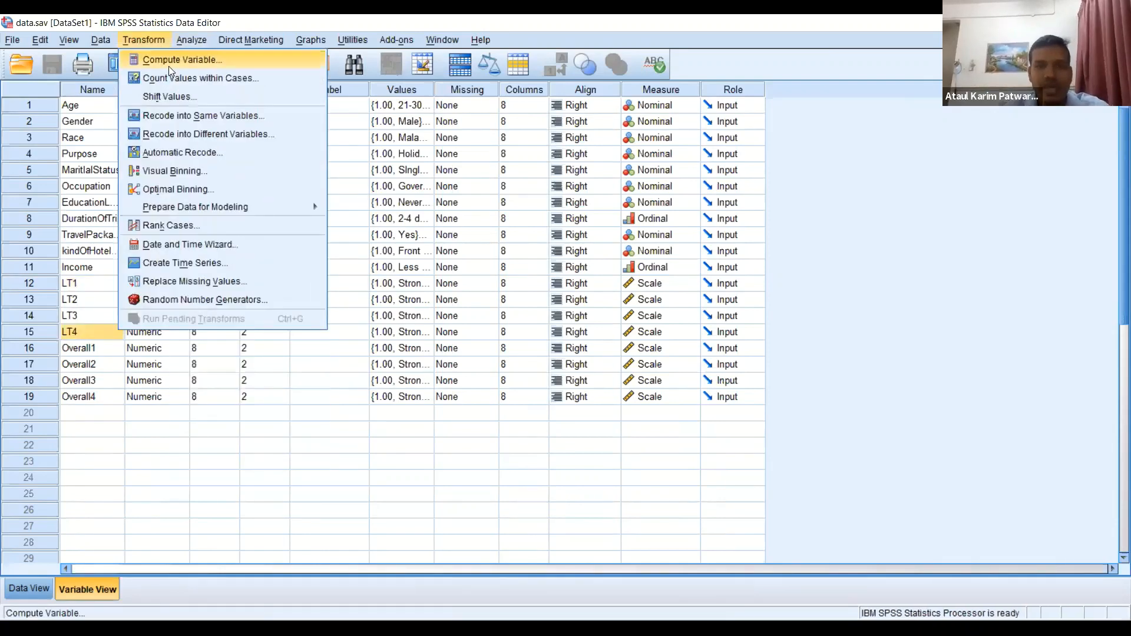
key(Return)
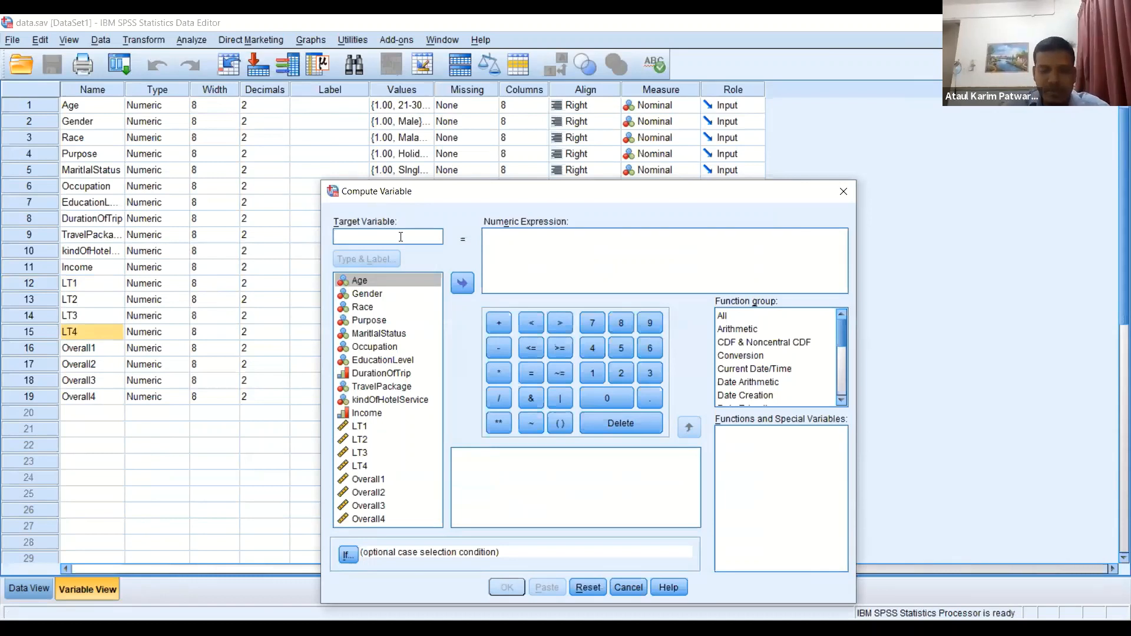
click(843, 191)
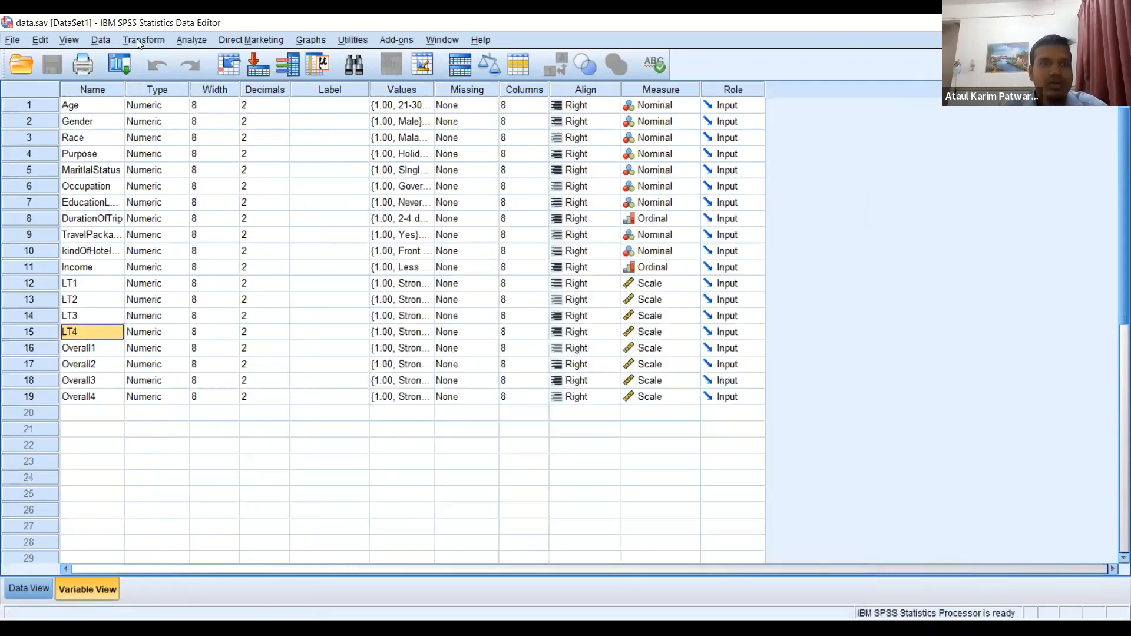
Step: Start a Compute Variable operation with MEAN_LT as the target variable
click(144, 40)
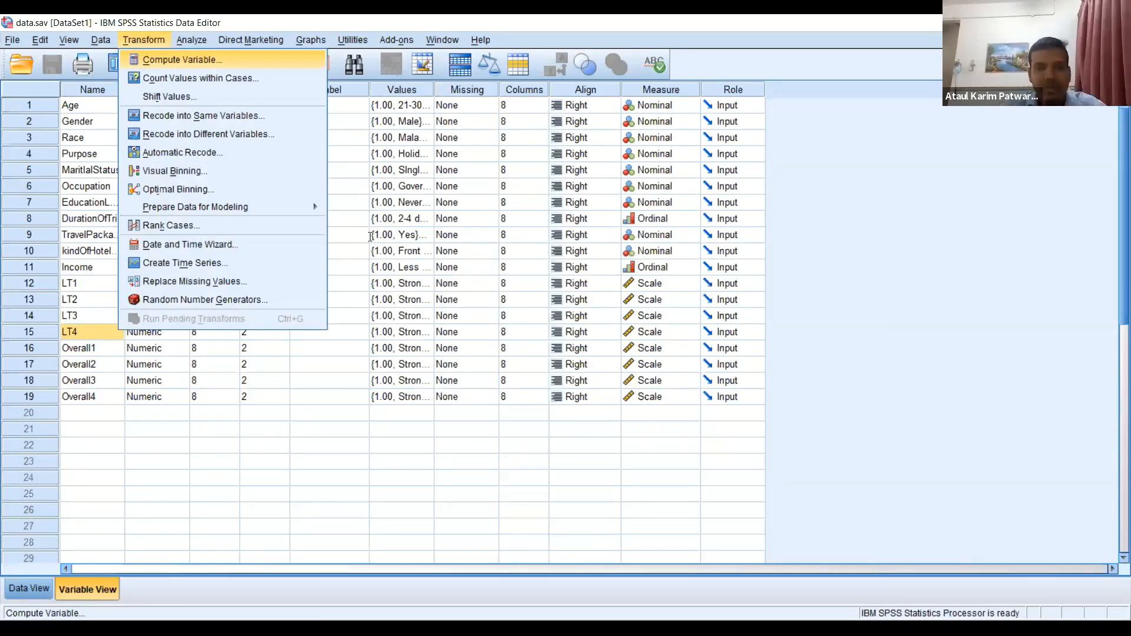
key(Return)
text(MEAN)
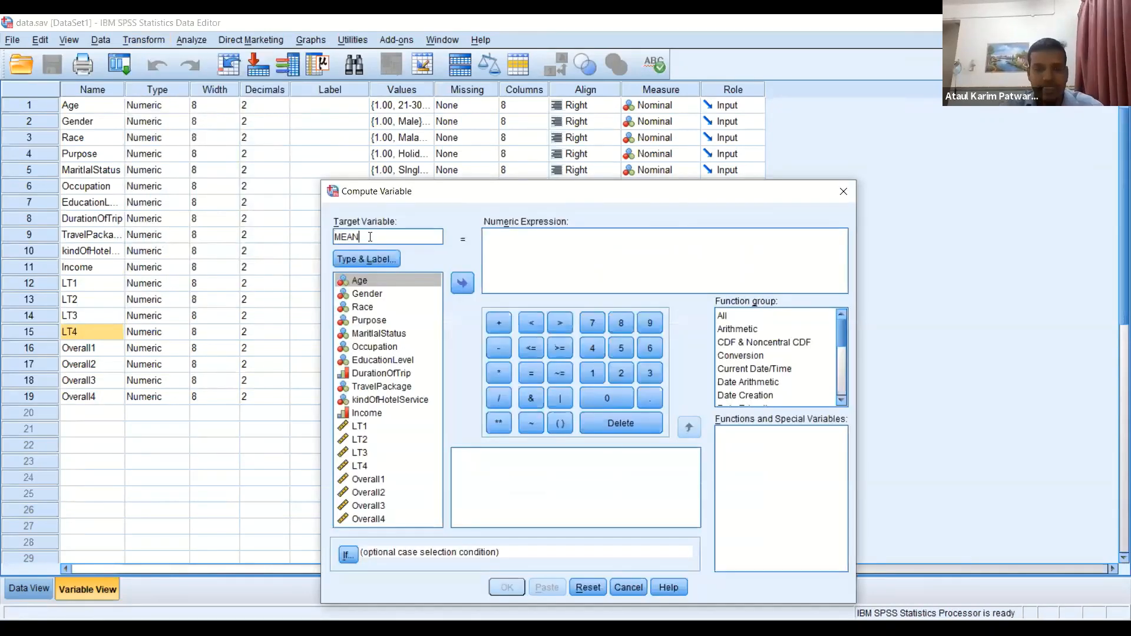
text(_LT)
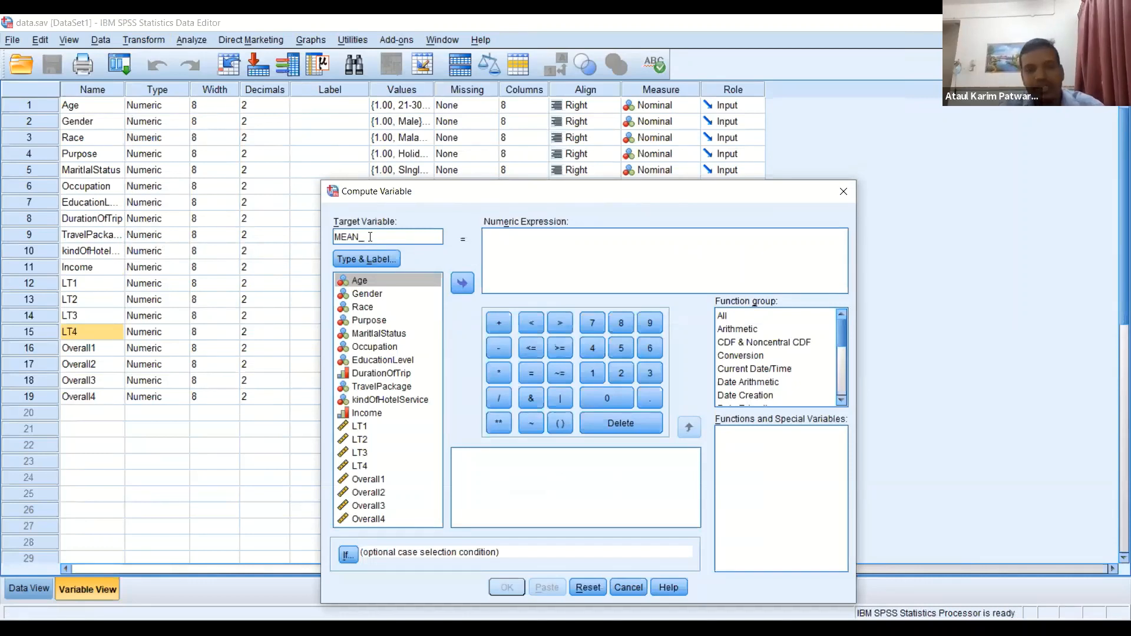
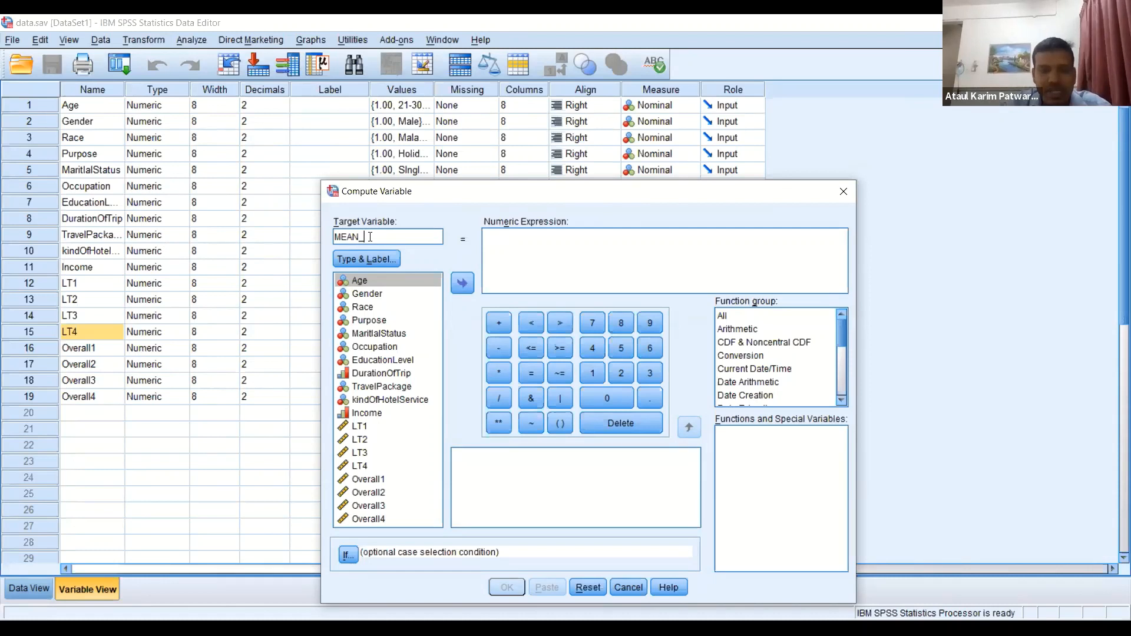
text(L)
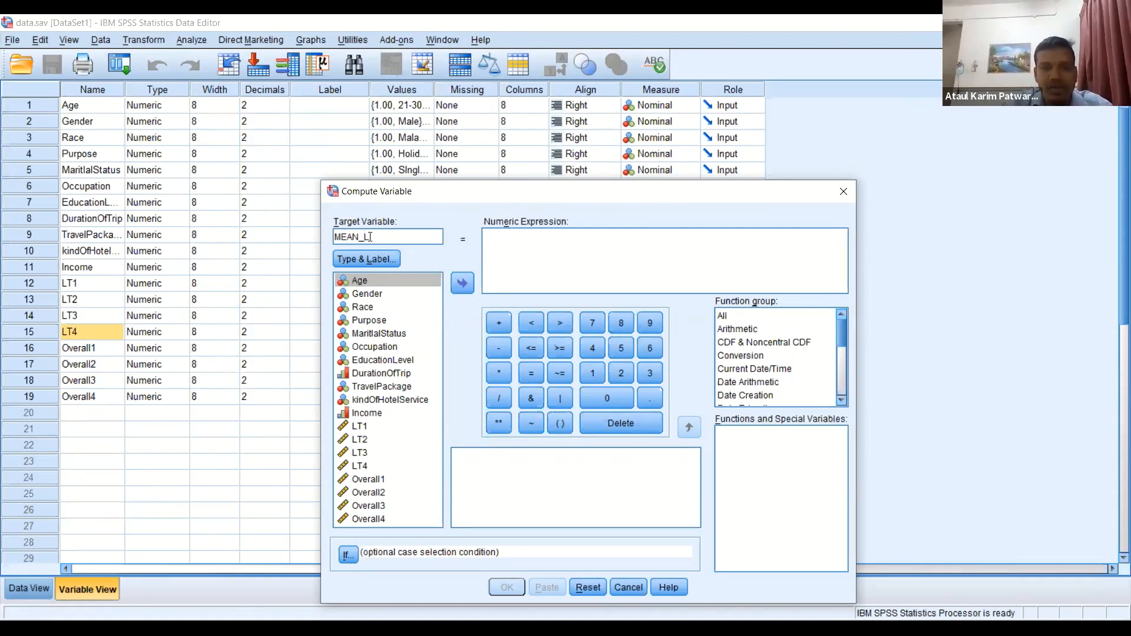
text(T)
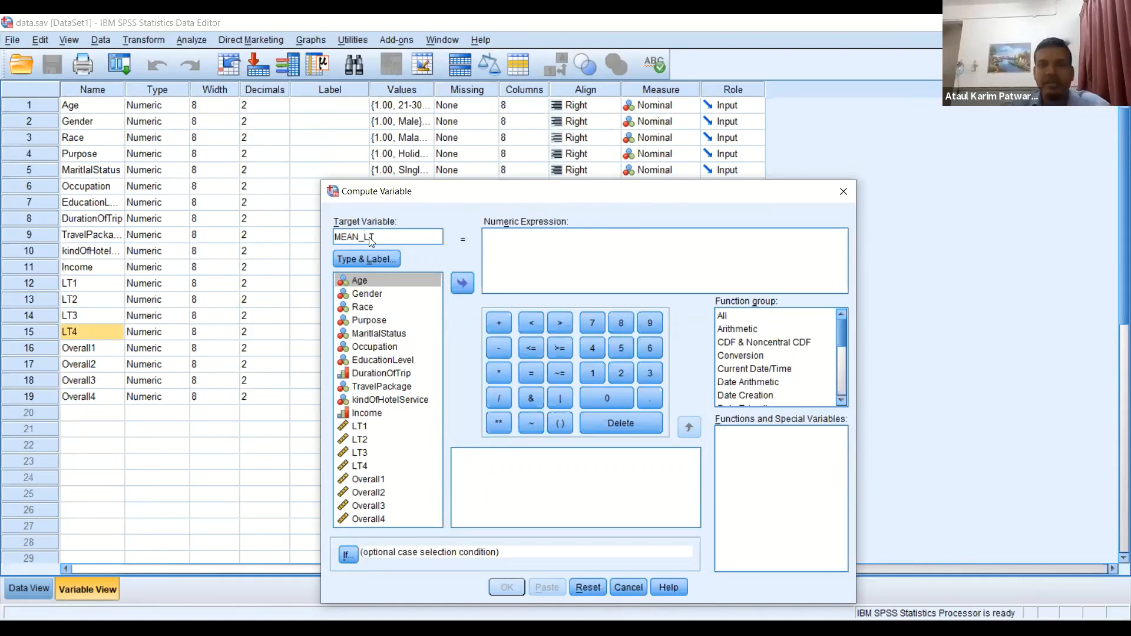
Step: Show the functions of the Statistical group for building the numeric expression
click(508, 239)
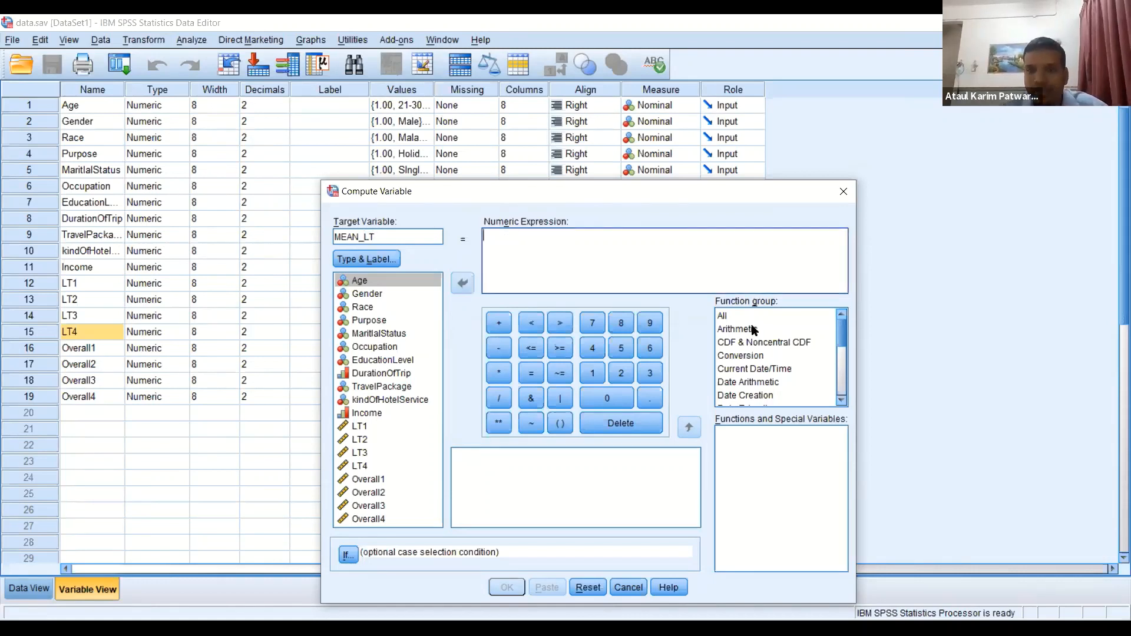
click(748, 381)
scroll(750, 380, down, 4)
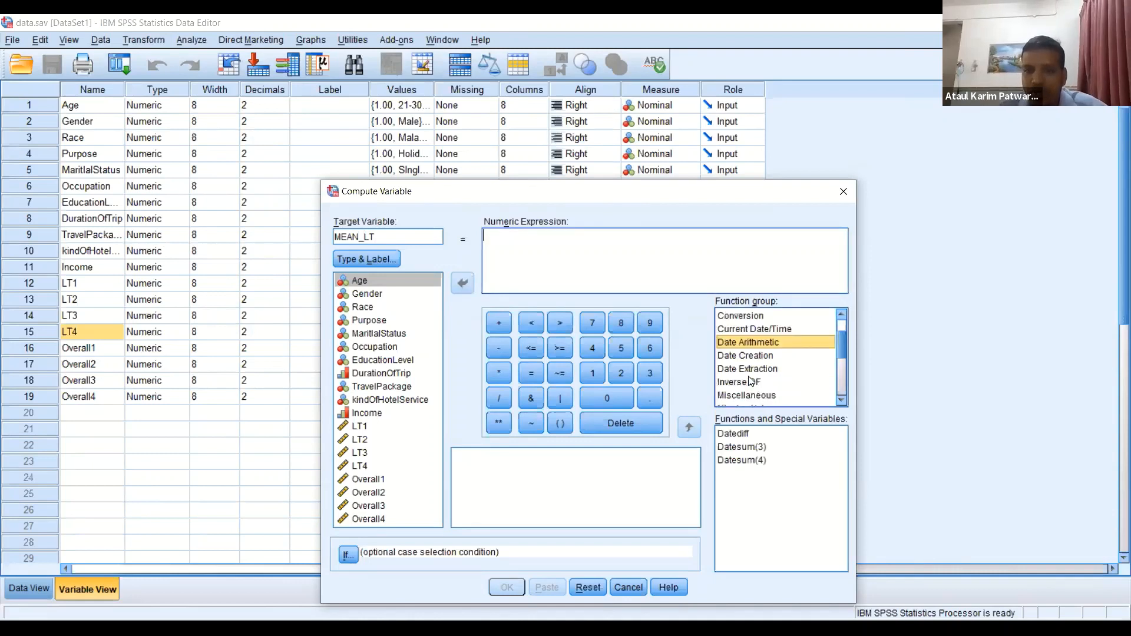
scroll(749, 381, up, 4)
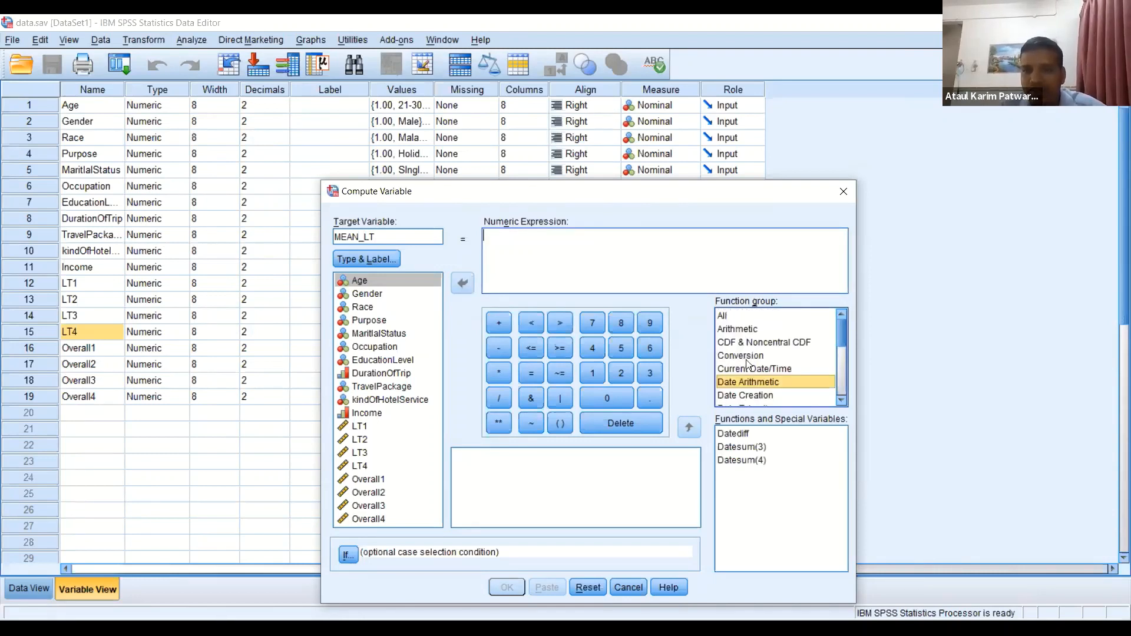
click(735, 318)
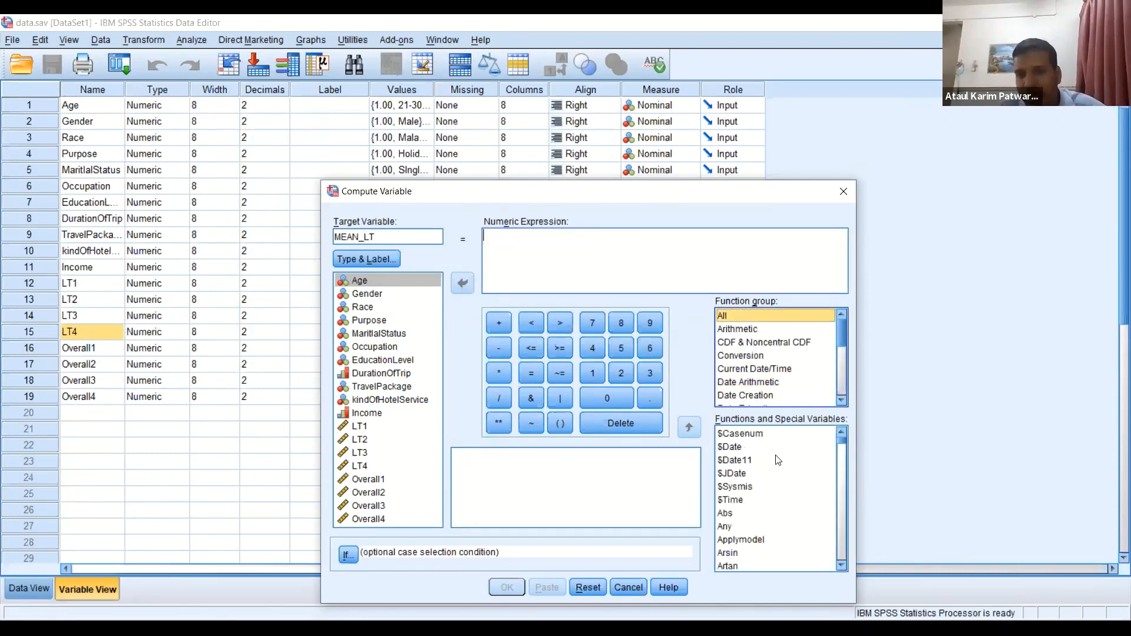
scroll(758, 377, down, 4)
click(753, 384)
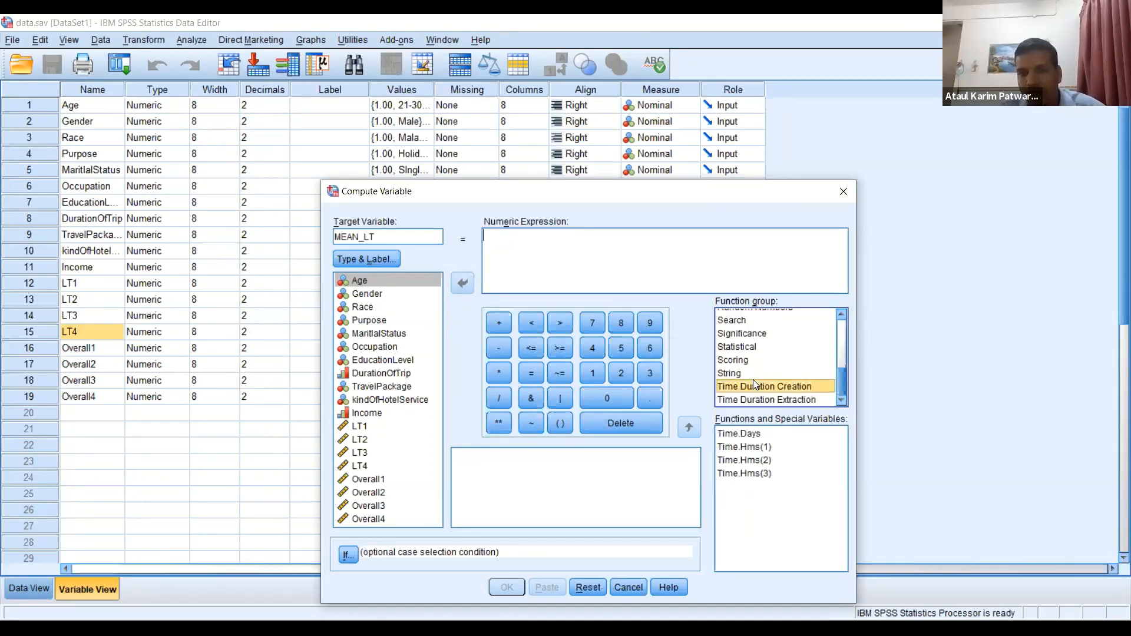
scroll(751, 382, up, 3)
scroll(749, 386, down, 2)
click(747, 383)
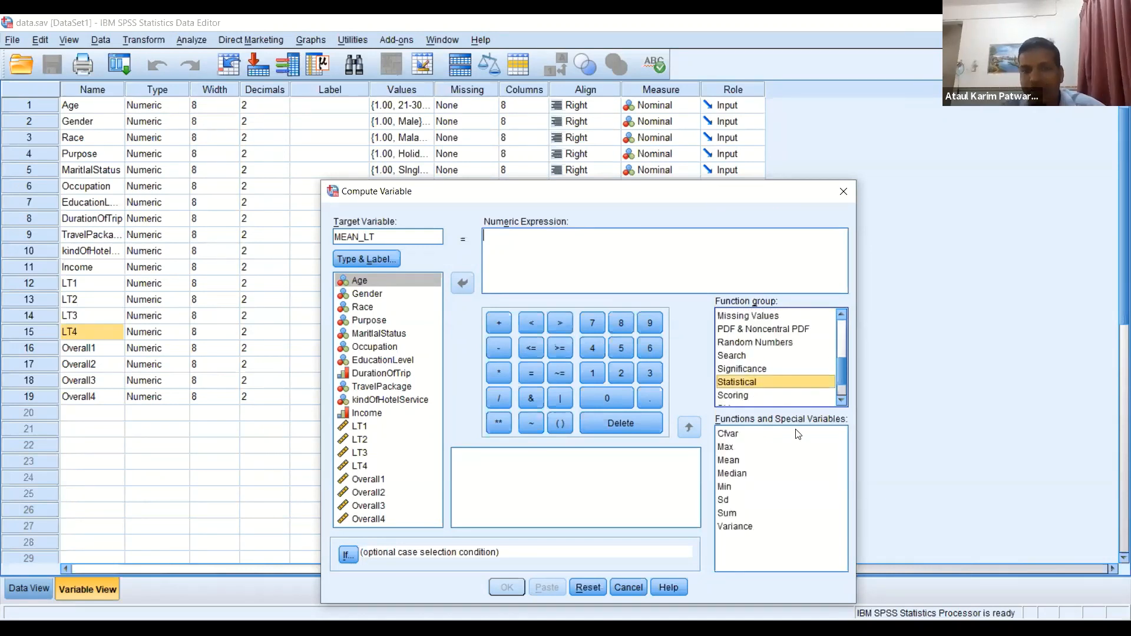
Step: Try inserting the statistical Mean function into the numeric expression and clear it again
double_click(731, 461)
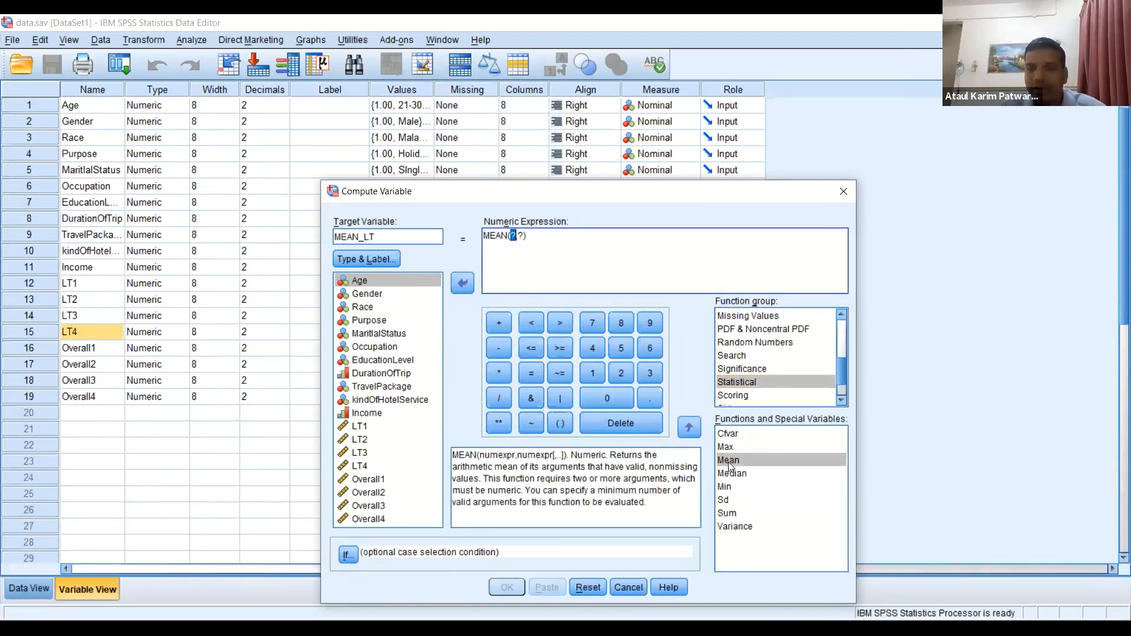
click(527, 237)
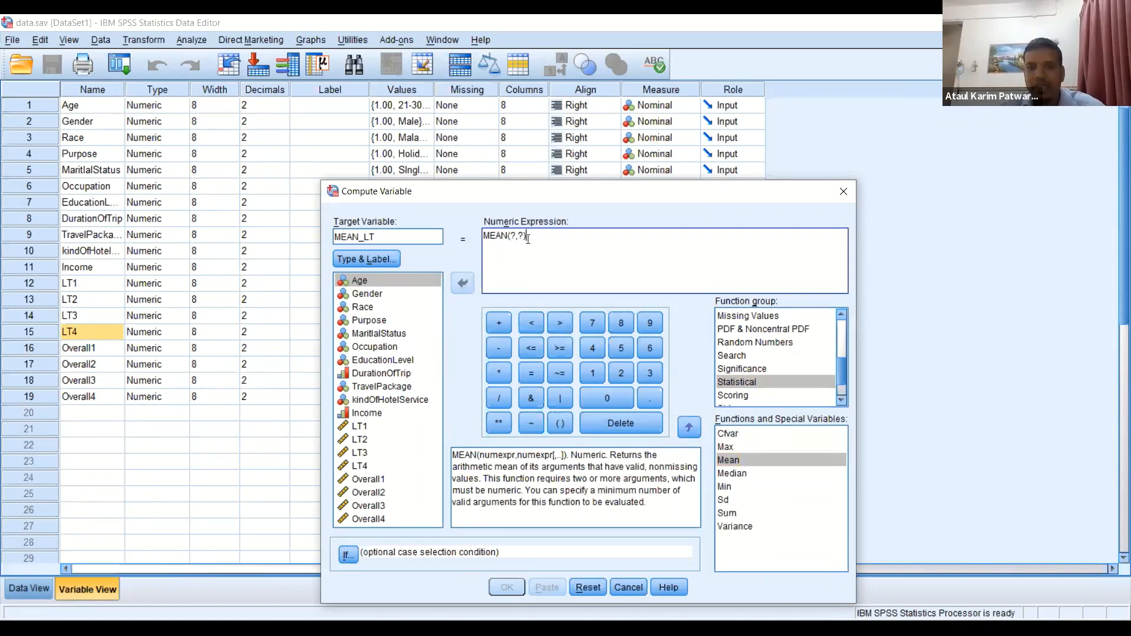
drag(528, 238, 488, 245)
key(BackSpace)
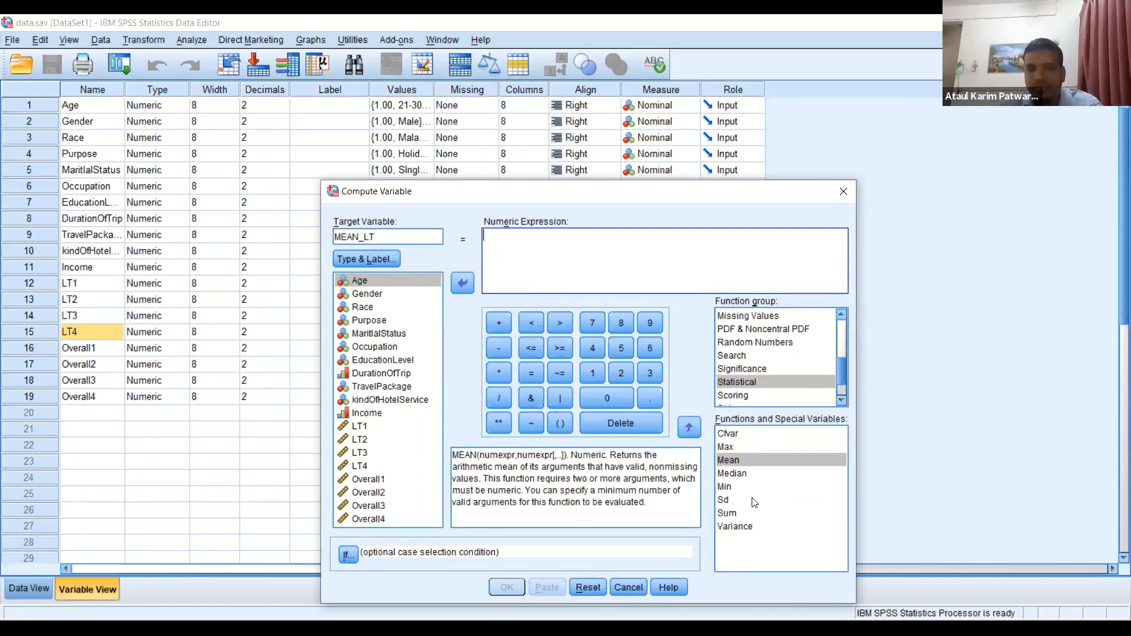
Step: Insert the Mean function again, wrap it in a second Mean function and clear the whole numeric expression
click(737, 463)
double_click(736, 462)
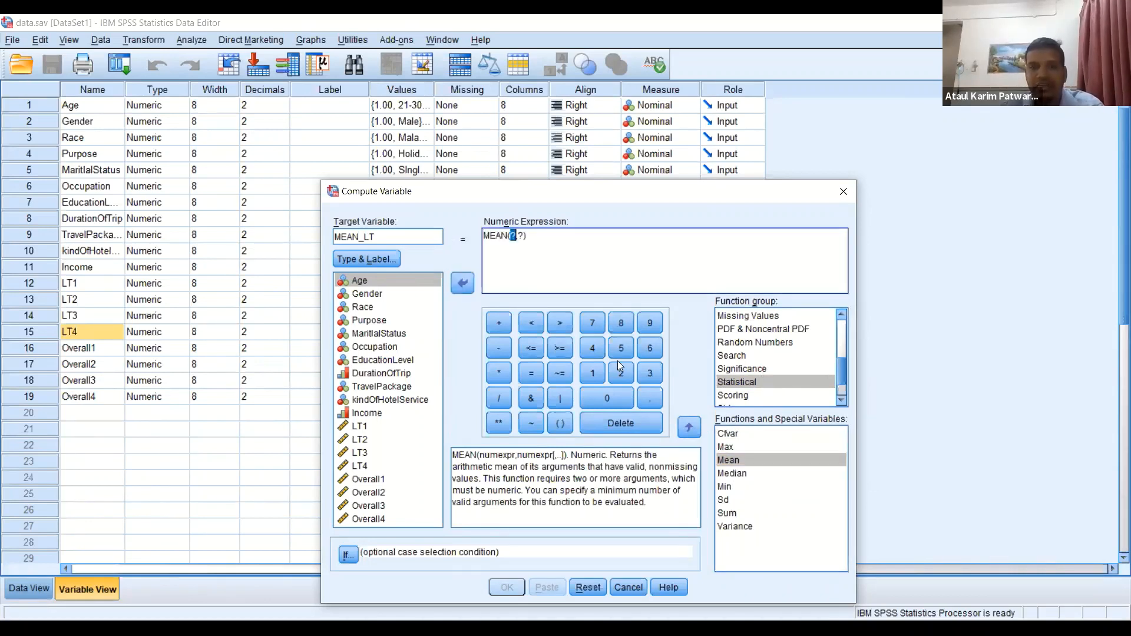
click(507, 238)
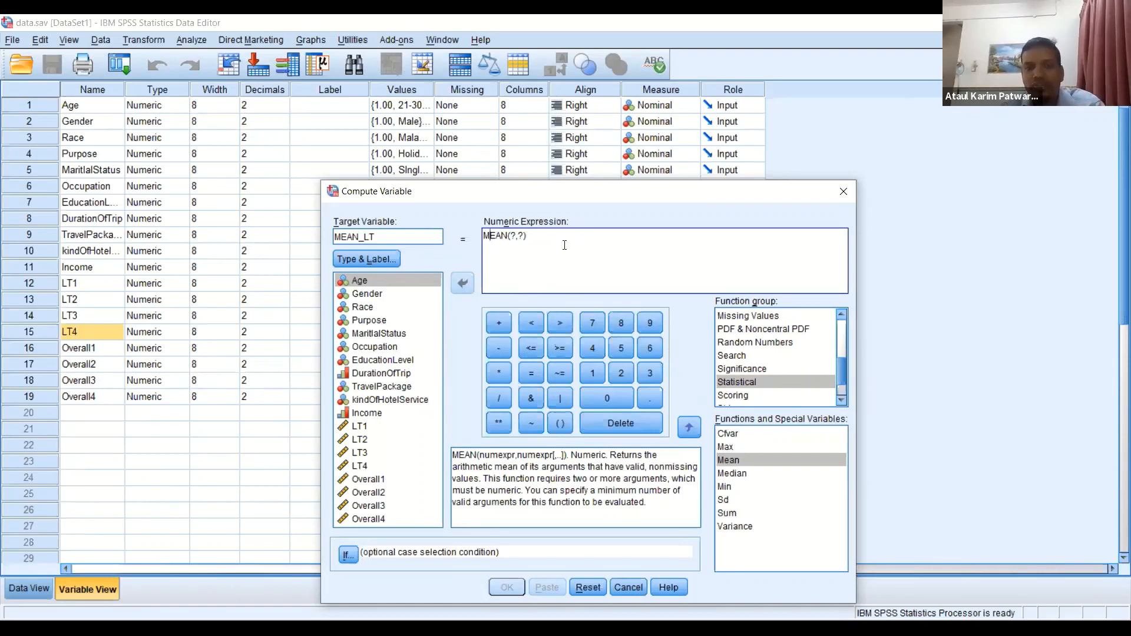
drag(550, 236, 481, 236)
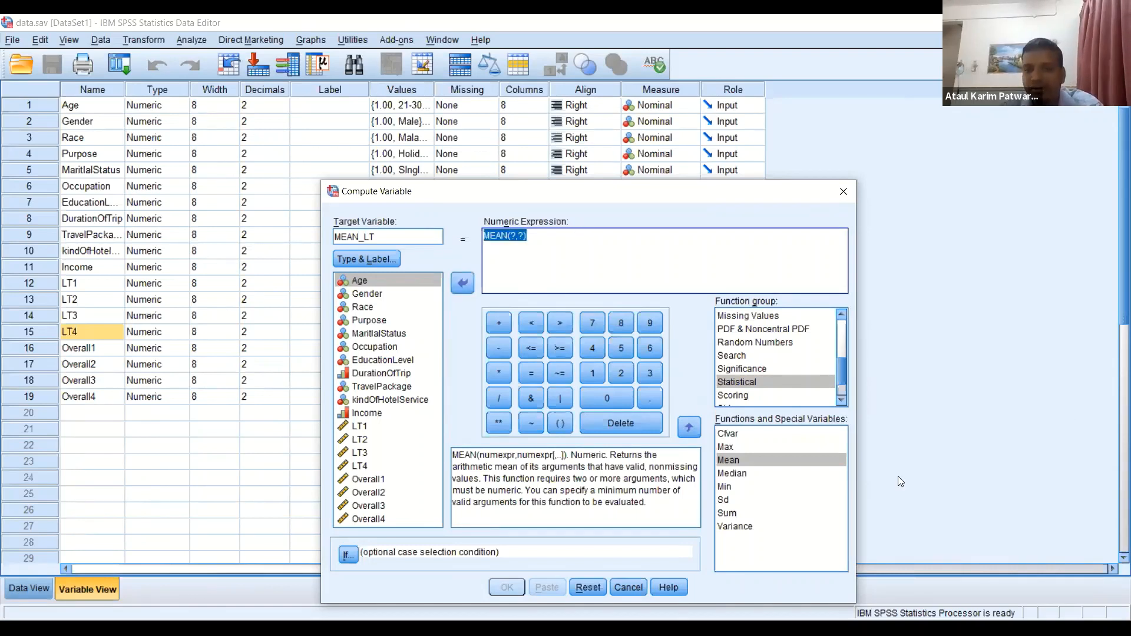
double_click(730, 460)
key(ctrl+a)
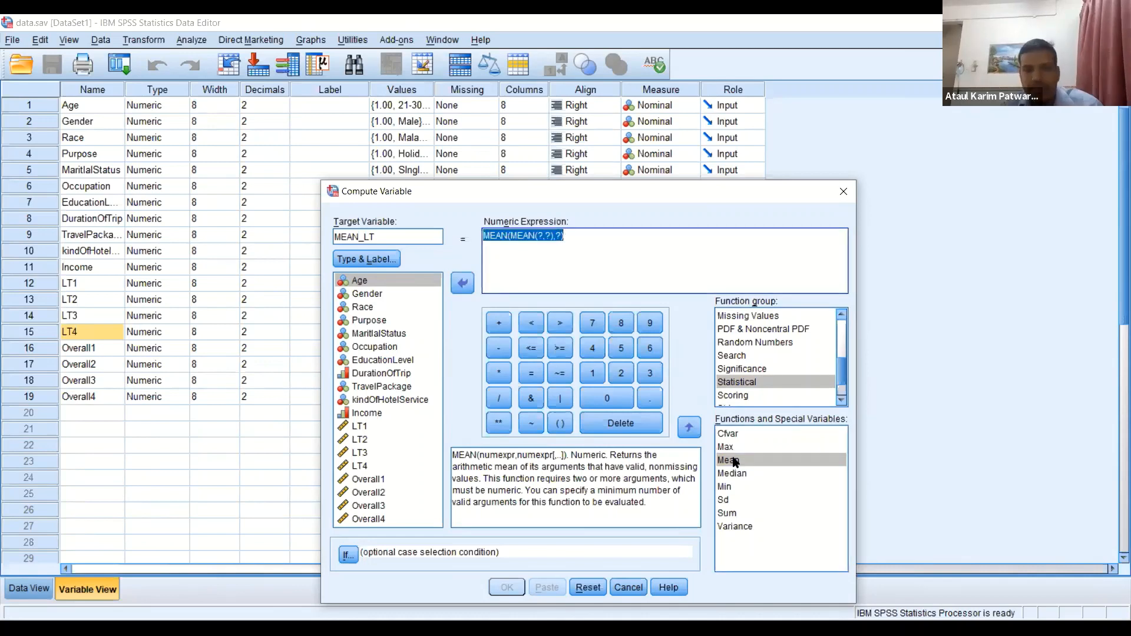
key(Delete)
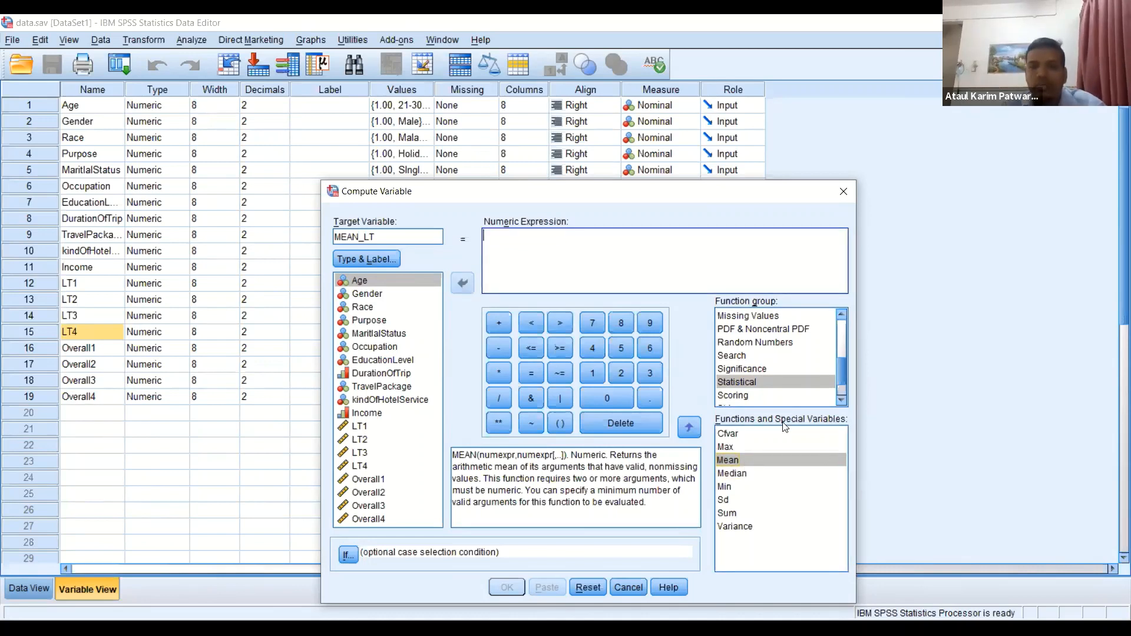
double_click(745, 460)
click(514, 238)
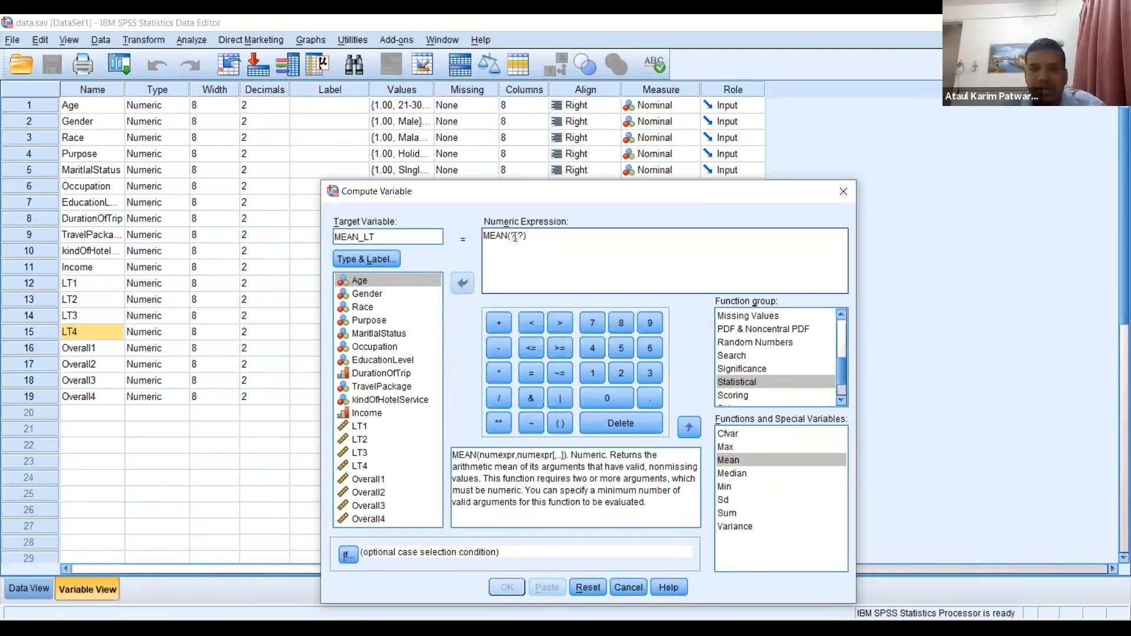
drag(543, 240, 471, 240)
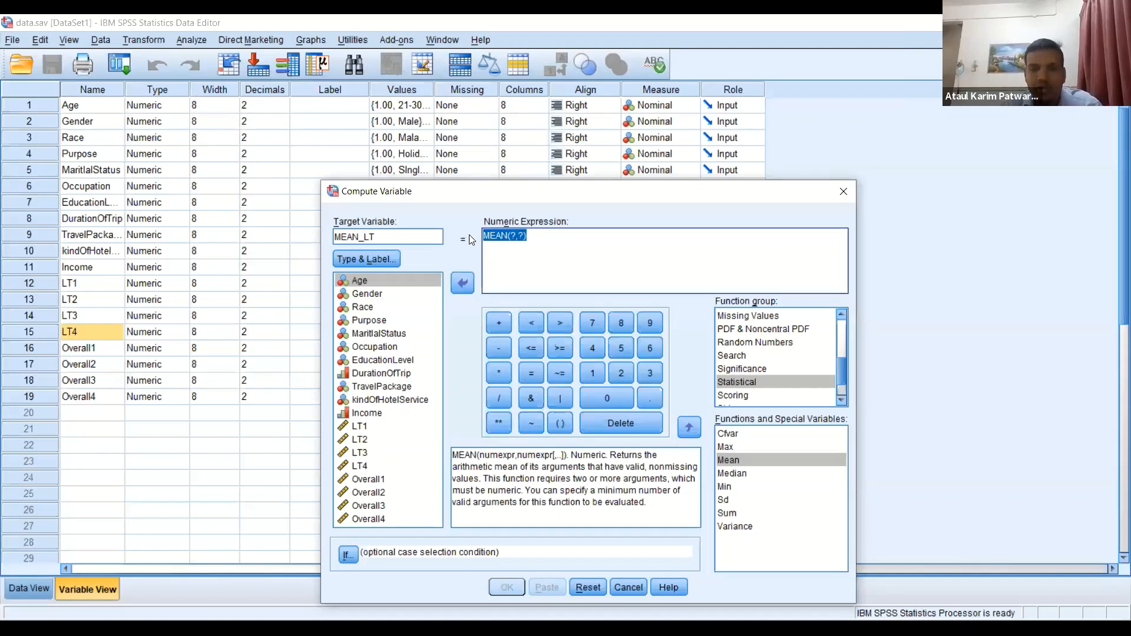
click(470, 460)
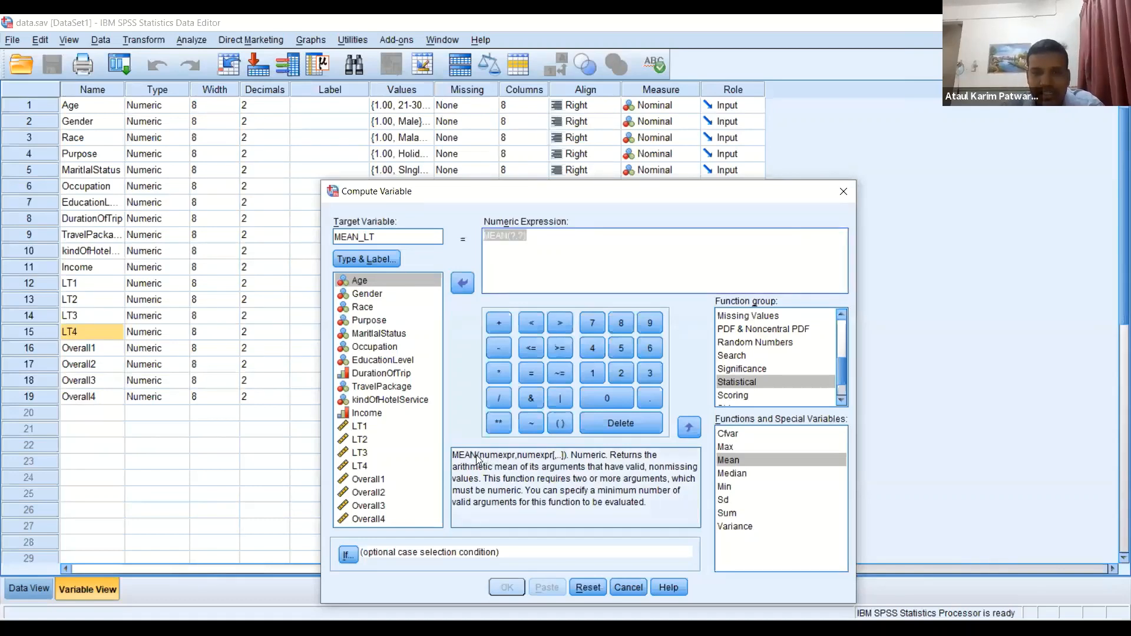
drag(477, 457, 451, 459)
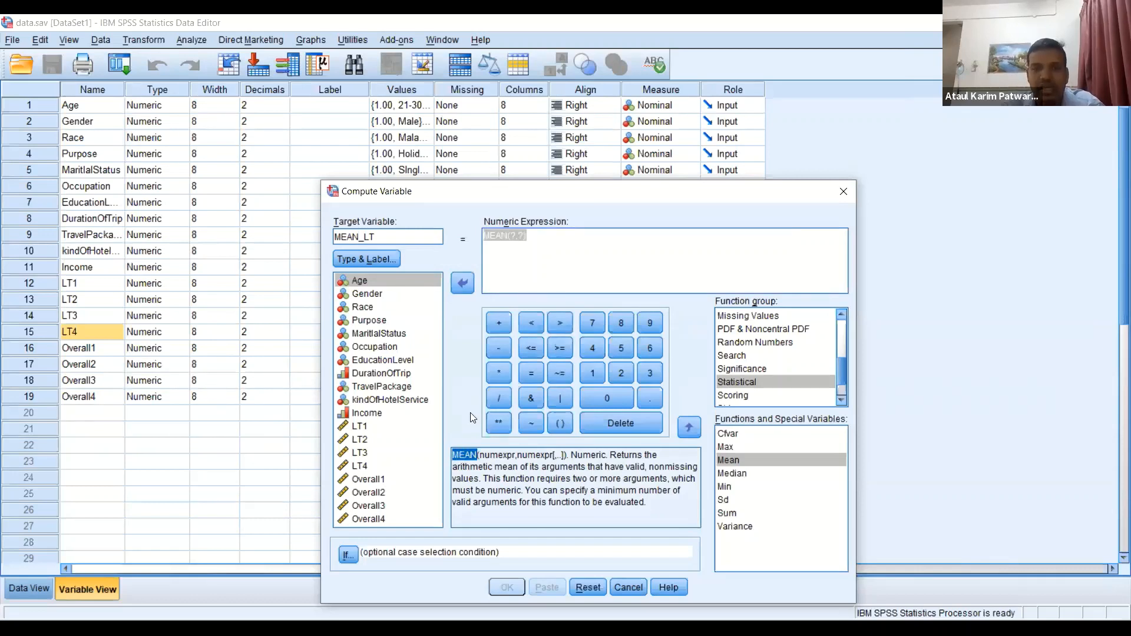
click(532, 237)
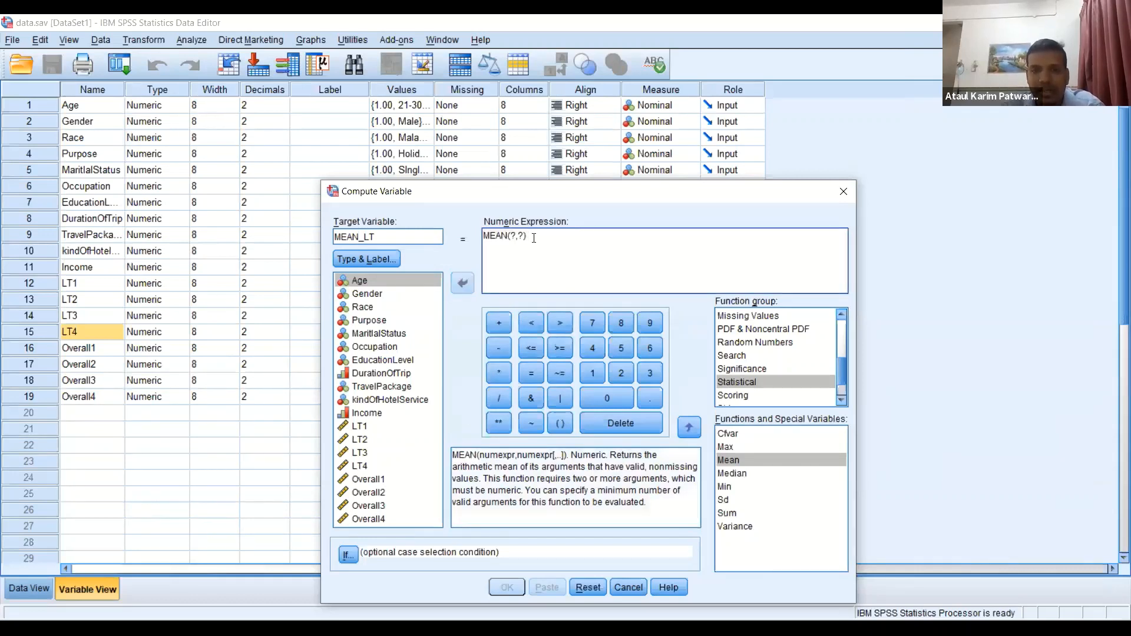
Step: Replace the whole numeric expression with MEAN( and add LT1 as the first argument, followed by a comma
key(ctrl+a)
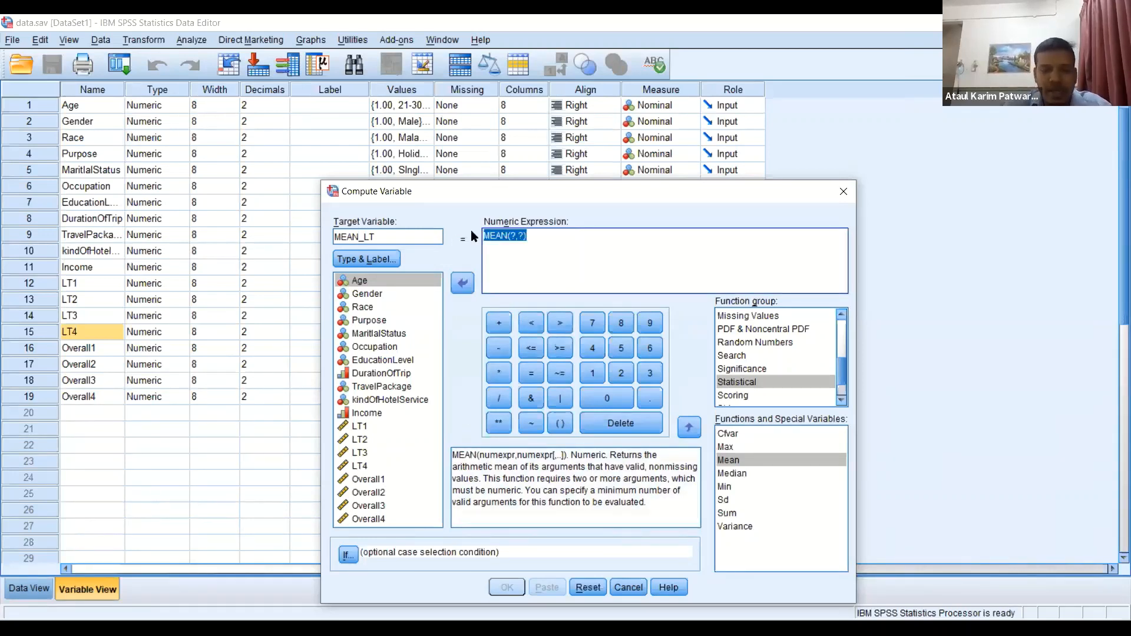
text(MEAN)
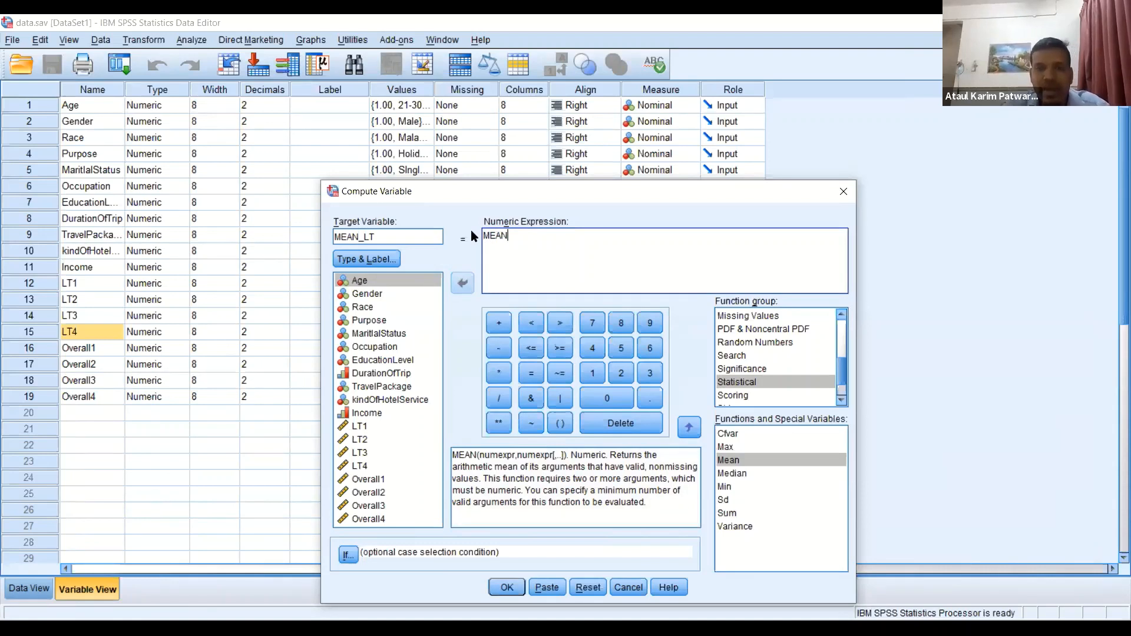
text(()
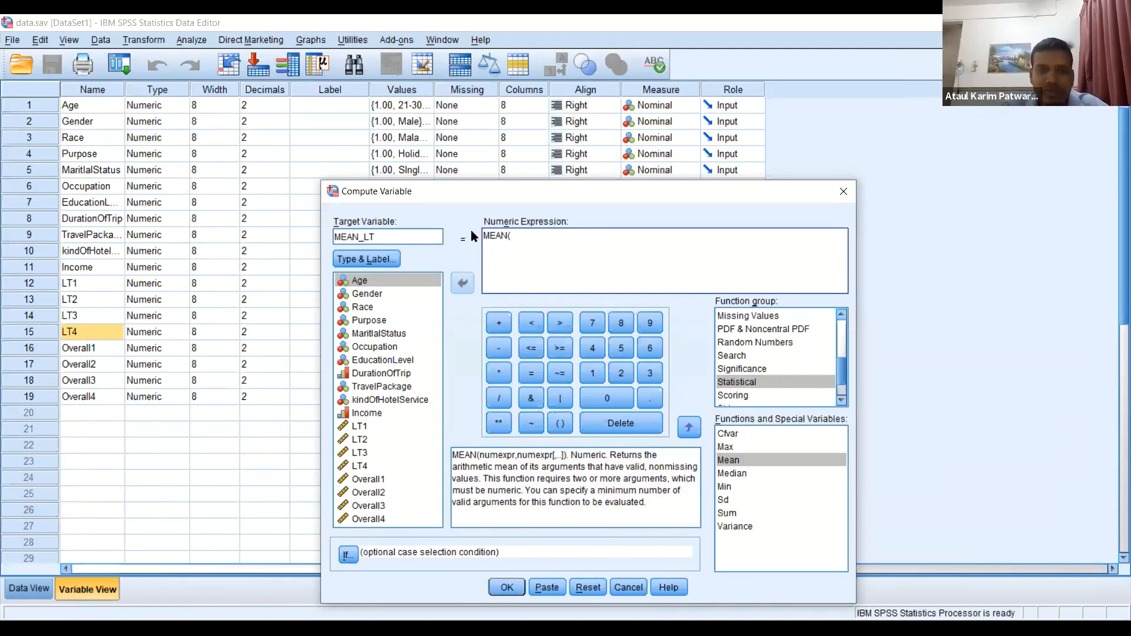
click(357, 428)
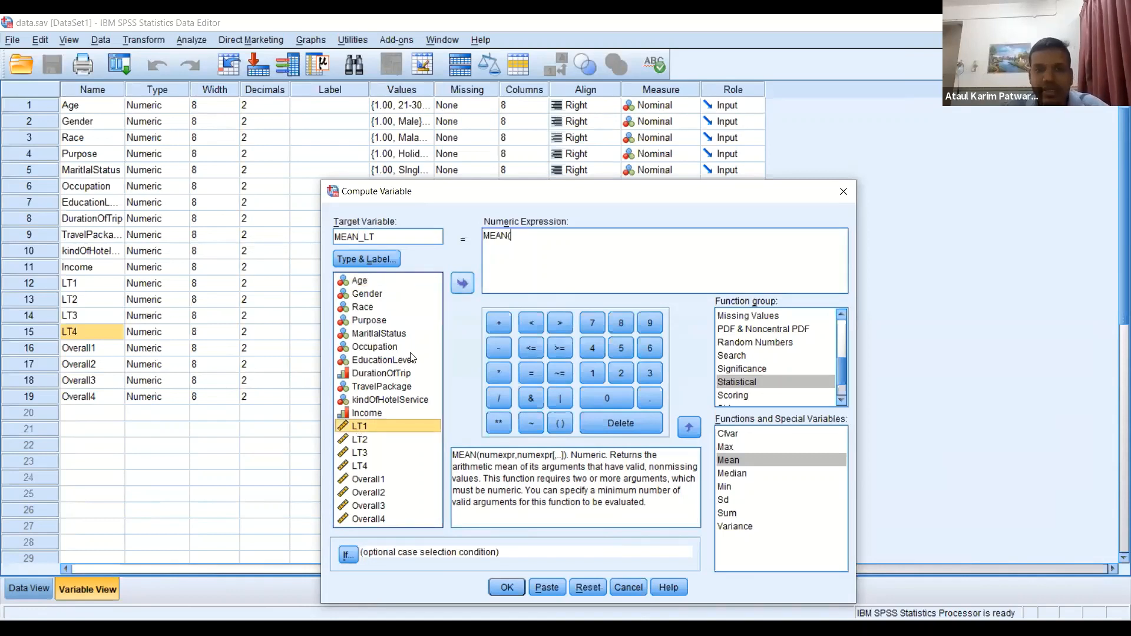
click(464, 281)
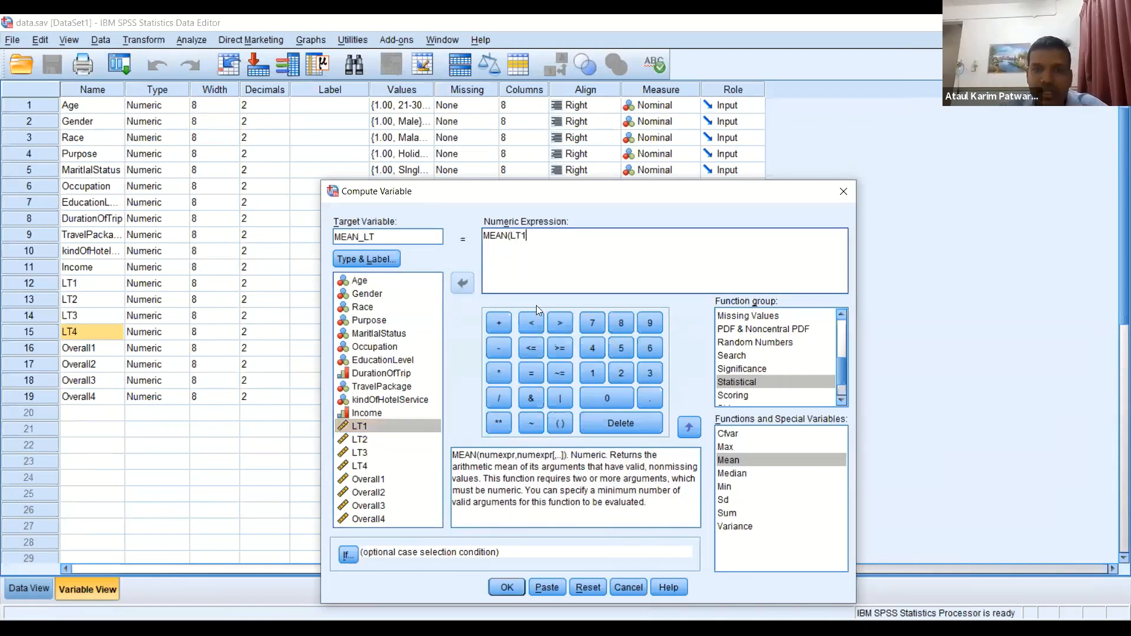
text(,)
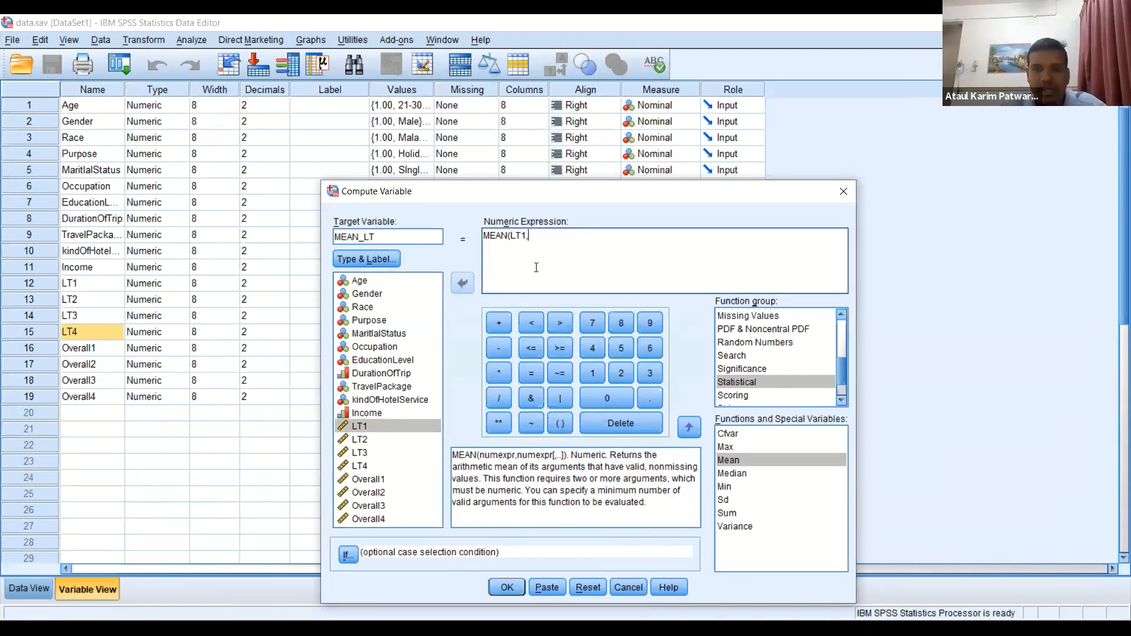
Step: Remove the LT1 argument and its comma from the numeric expression and insert both again
drag(510, 236, 530, 235)
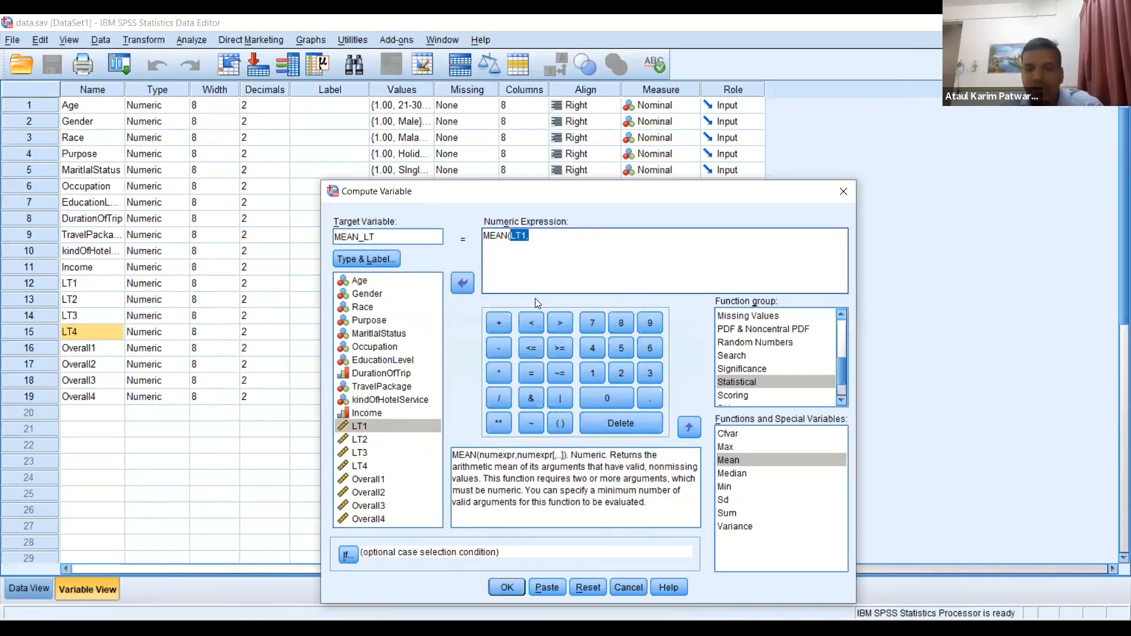
key(BackSpace)
double_click(376, 425)
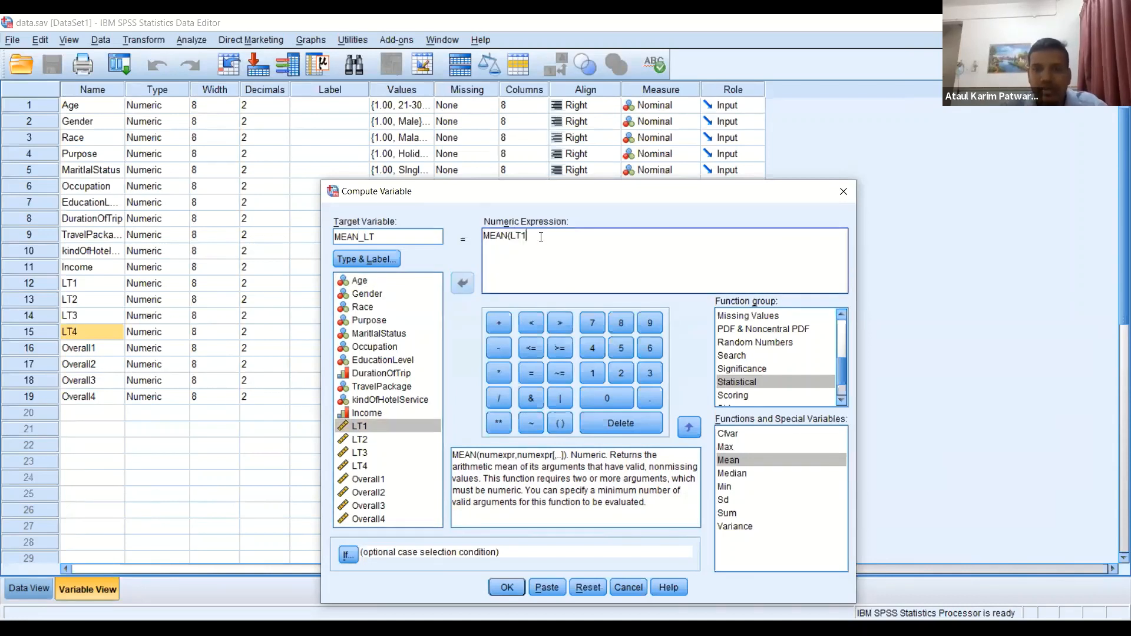
text(,)
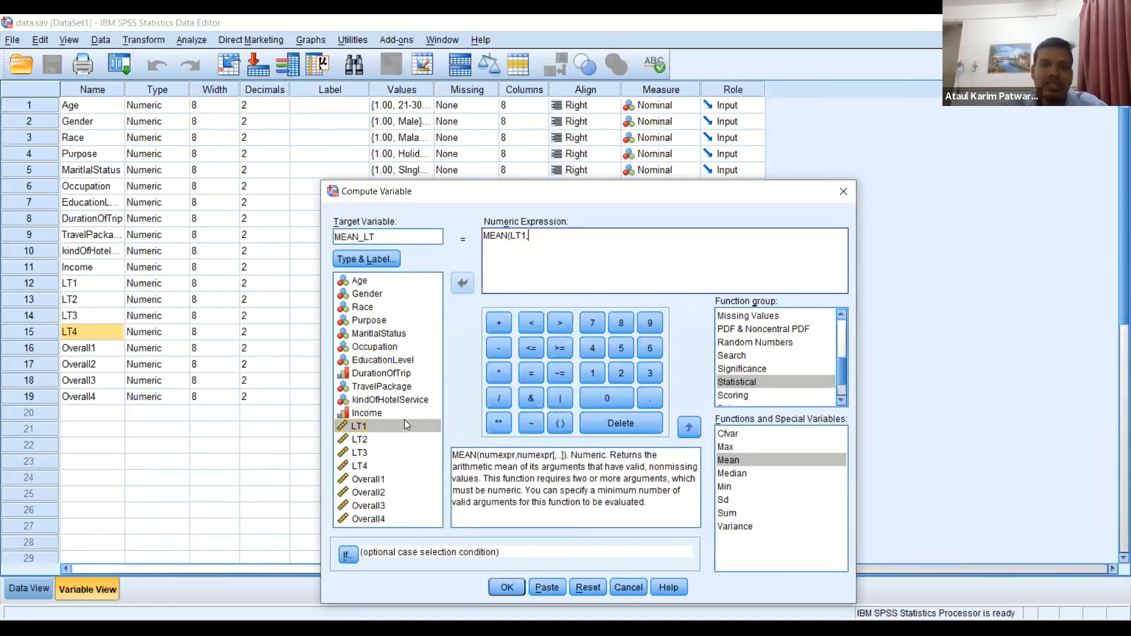
Step: Add LT2, LT3 and LT4 as further comma-separated arguments and close the parenthesis of the MEAN expression
click(393, 441)
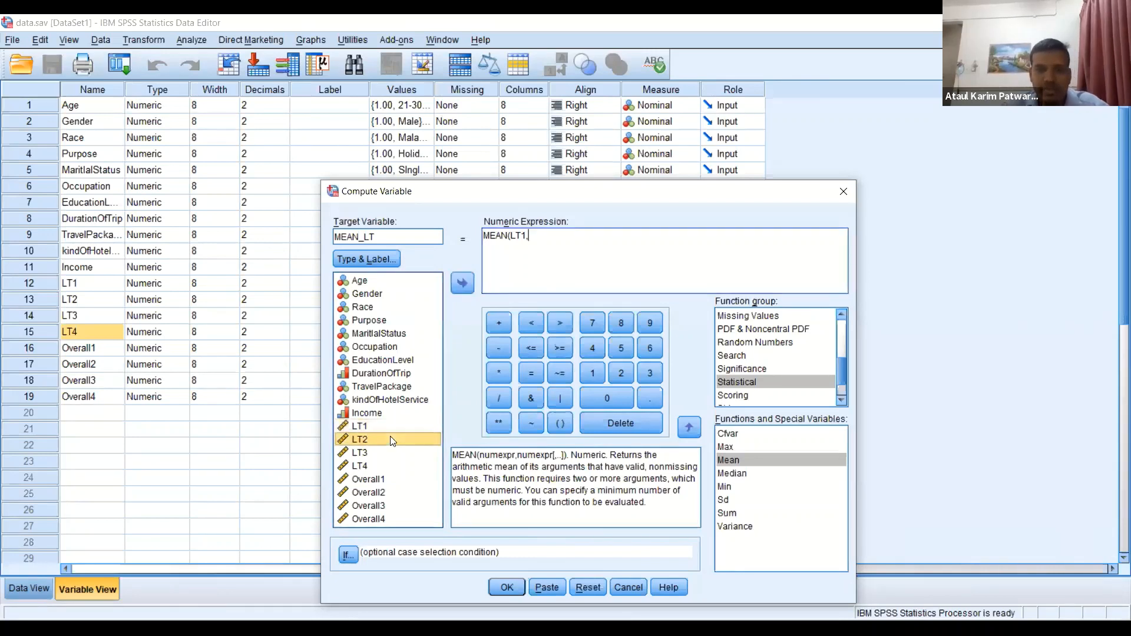
double_click(390, 440)
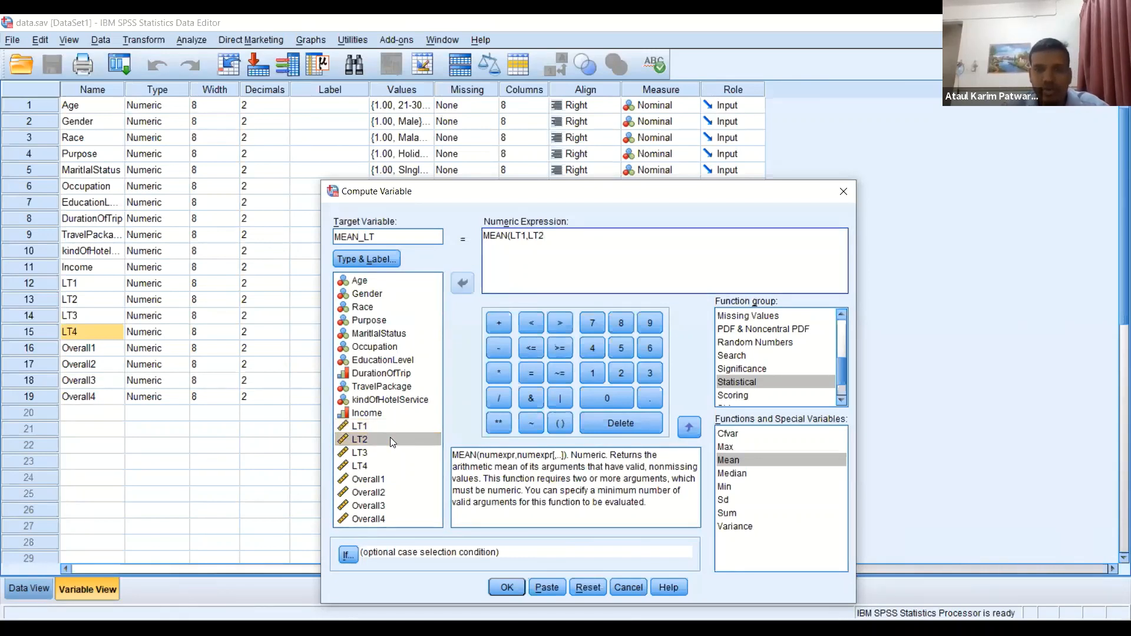
text(,)
click(376, 453)
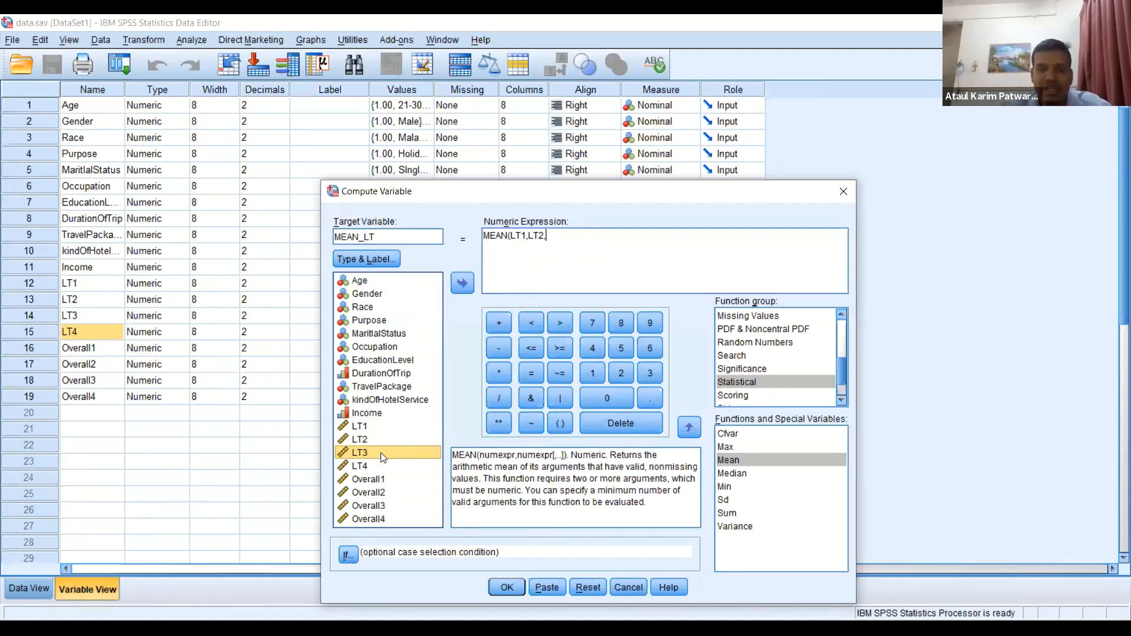
double_click(381, 452)
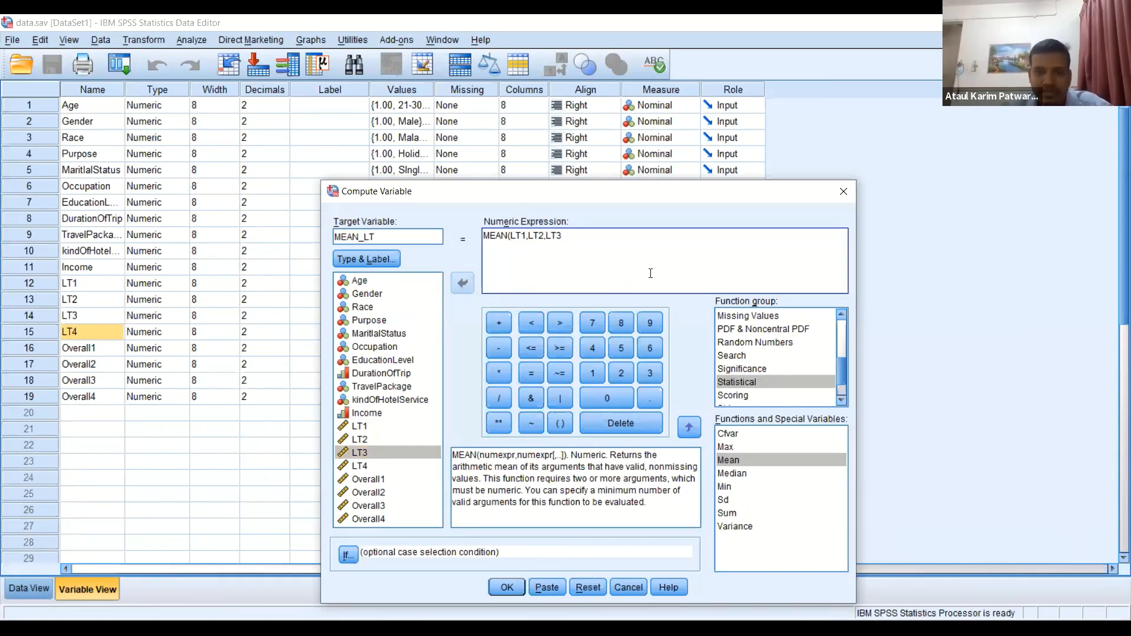
text(,)
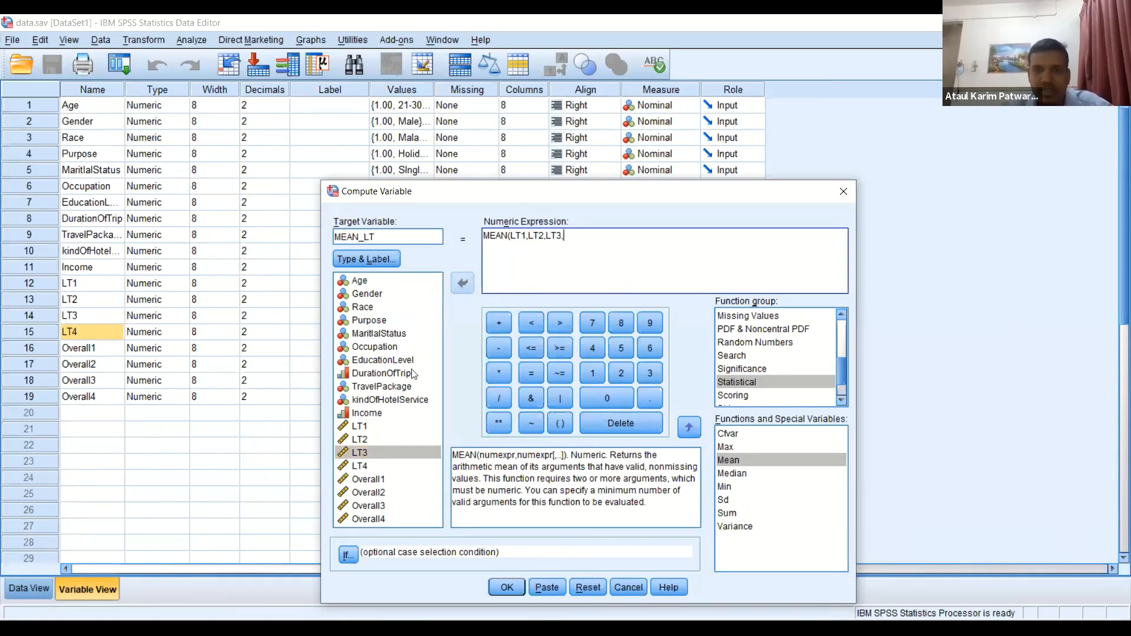
double_click(381, 466)
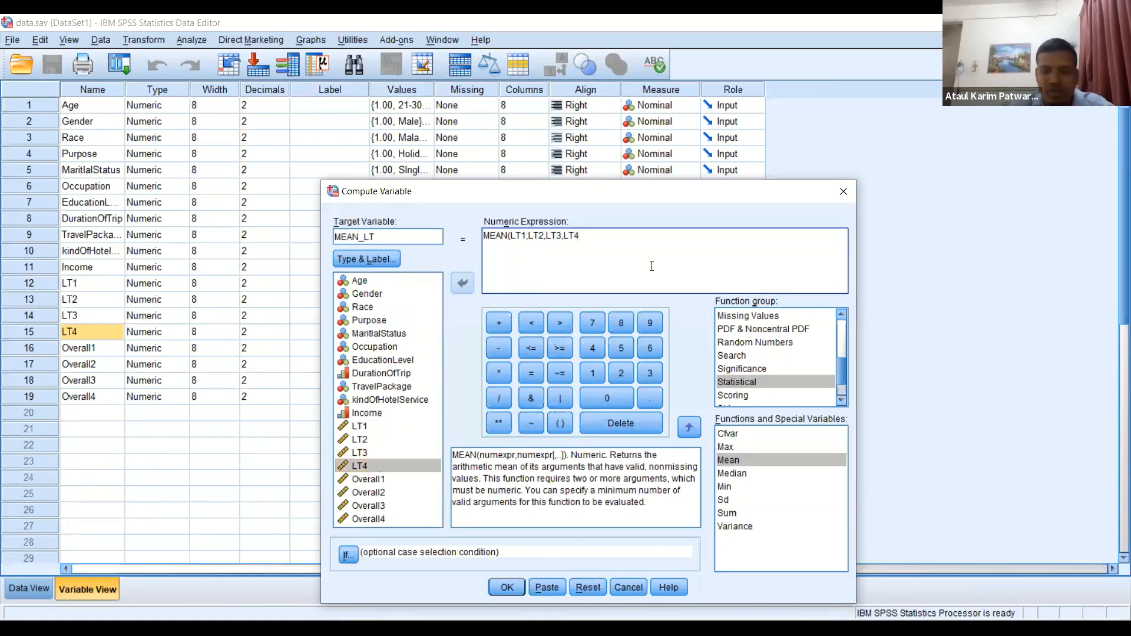
text())
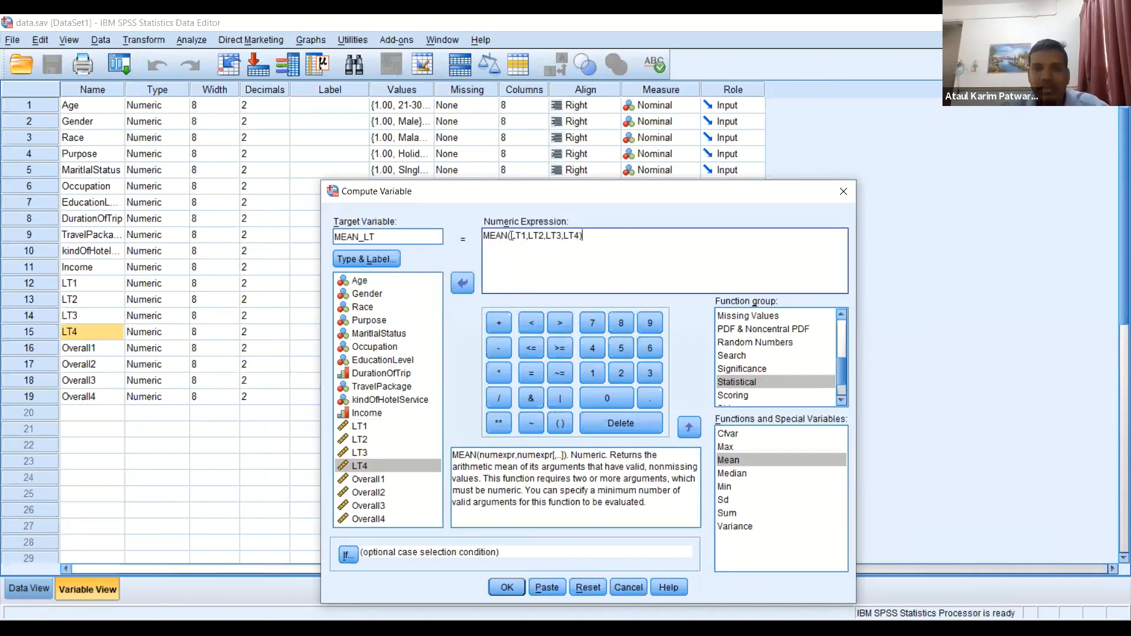
Step: Check the arguments in MEAN(LT1,LT2,LT3,LT4) and run the computation of MEAN_LT
drag(512, 235, 538, 237)
click(538, 236)
click(564, 238)
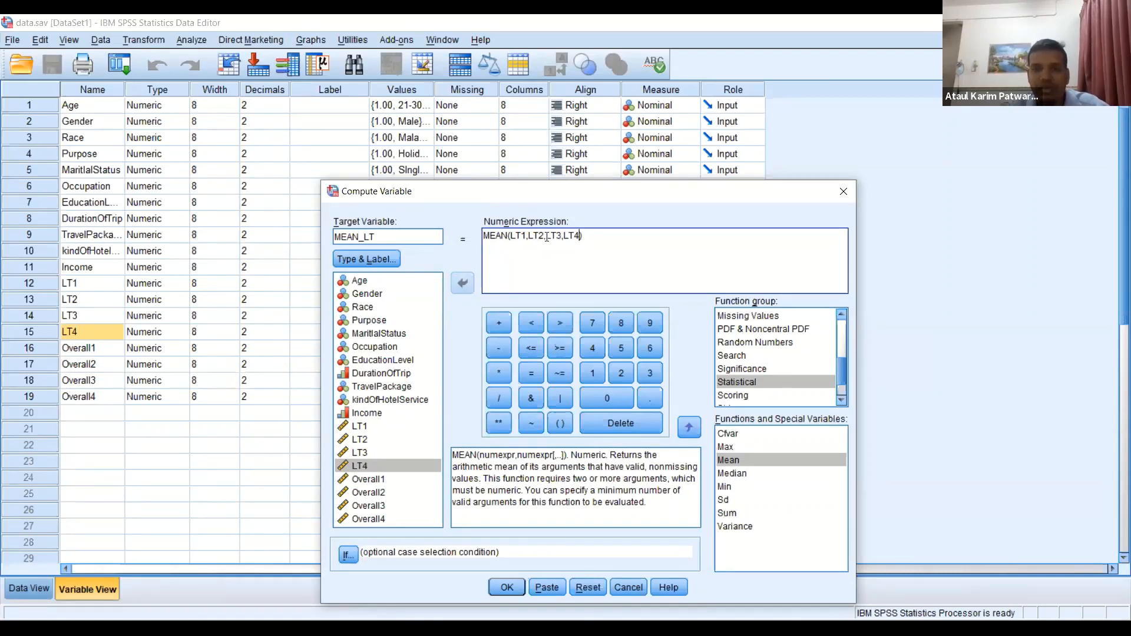
drag(563, 236, 510, 236)
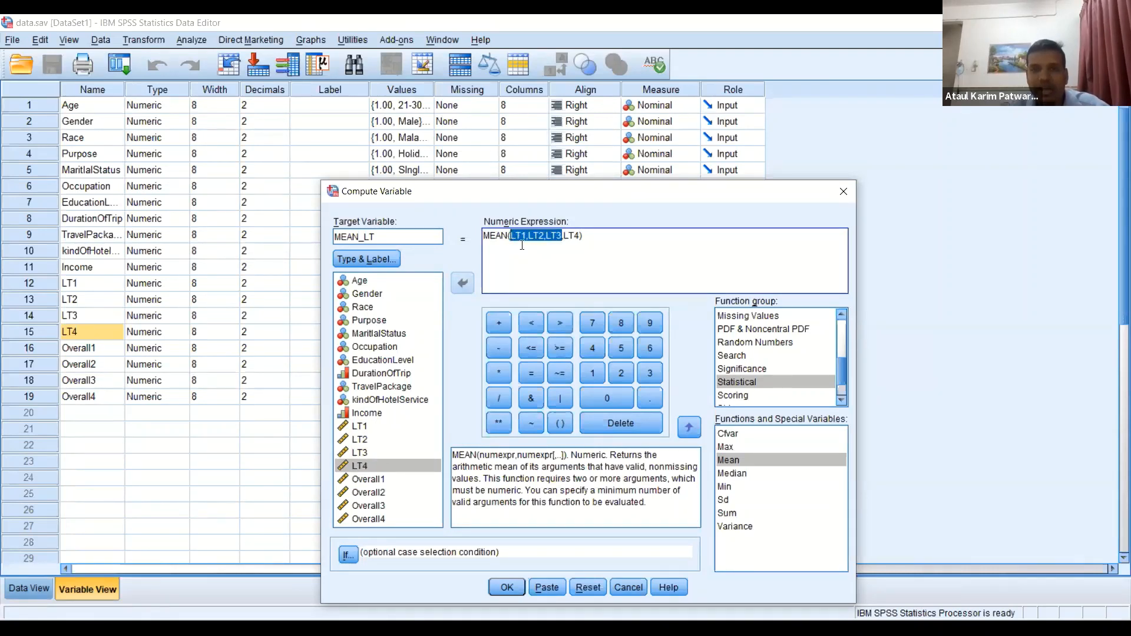
click(589, 238)
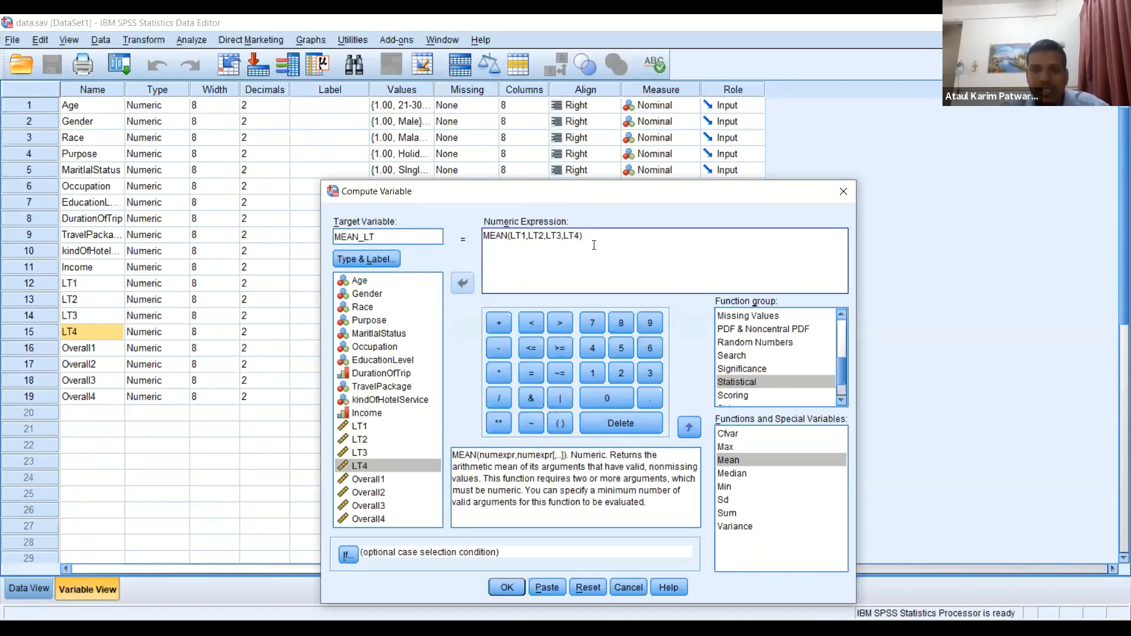
click(506, 587)
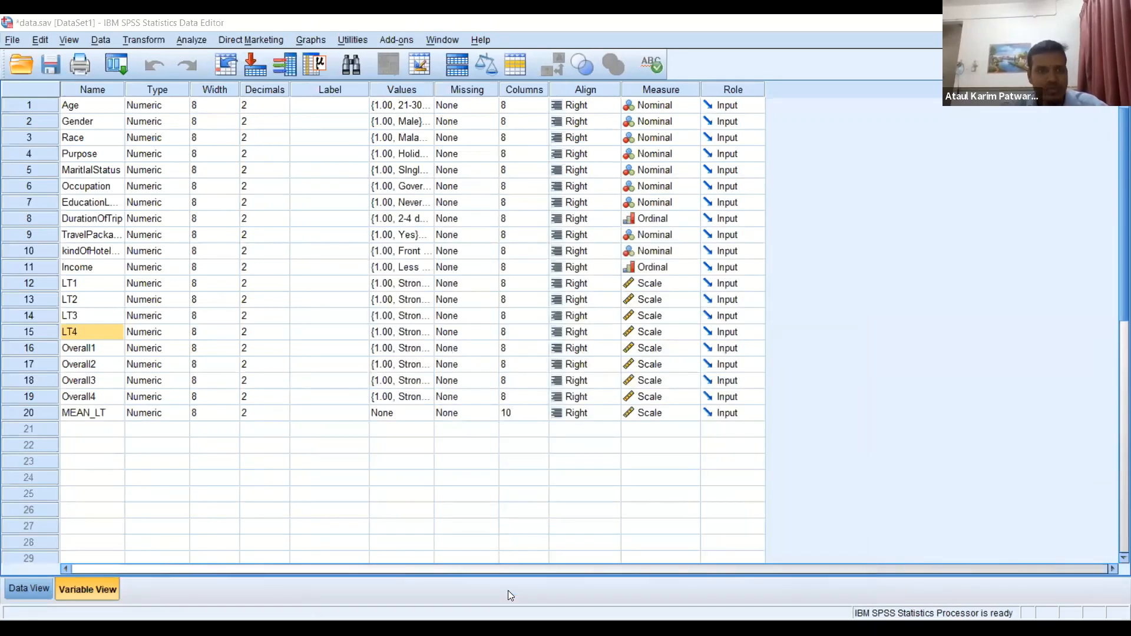
Step: Examine the new MEAN_LT variable's row and go through the variables from LT4 to Overall4 in the variable list
click(142, 19)
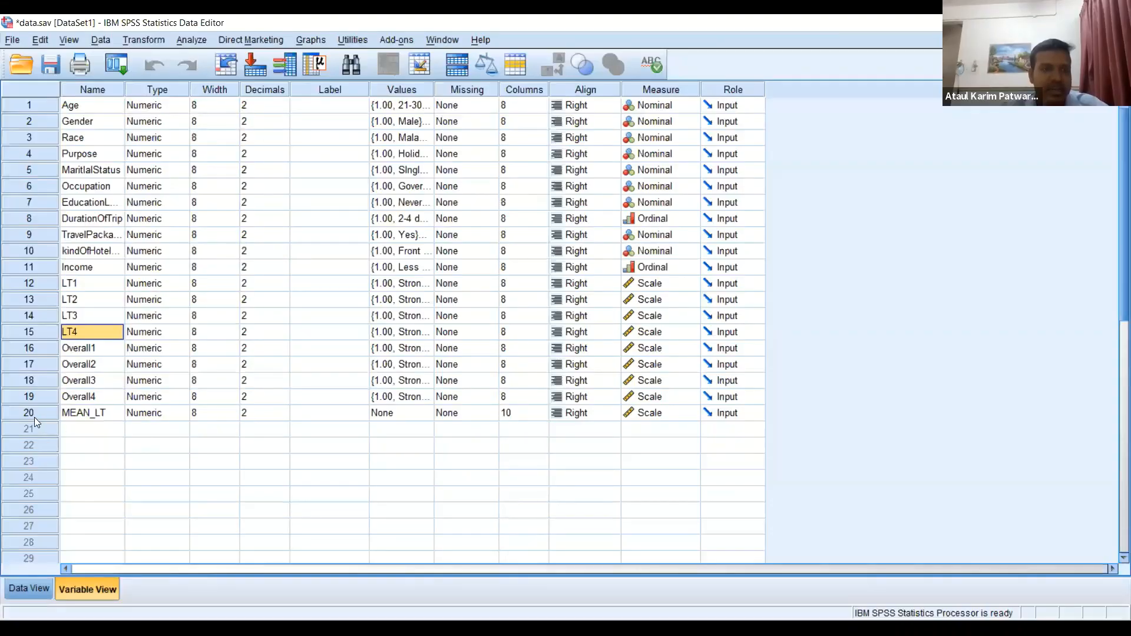
click(34, 417)
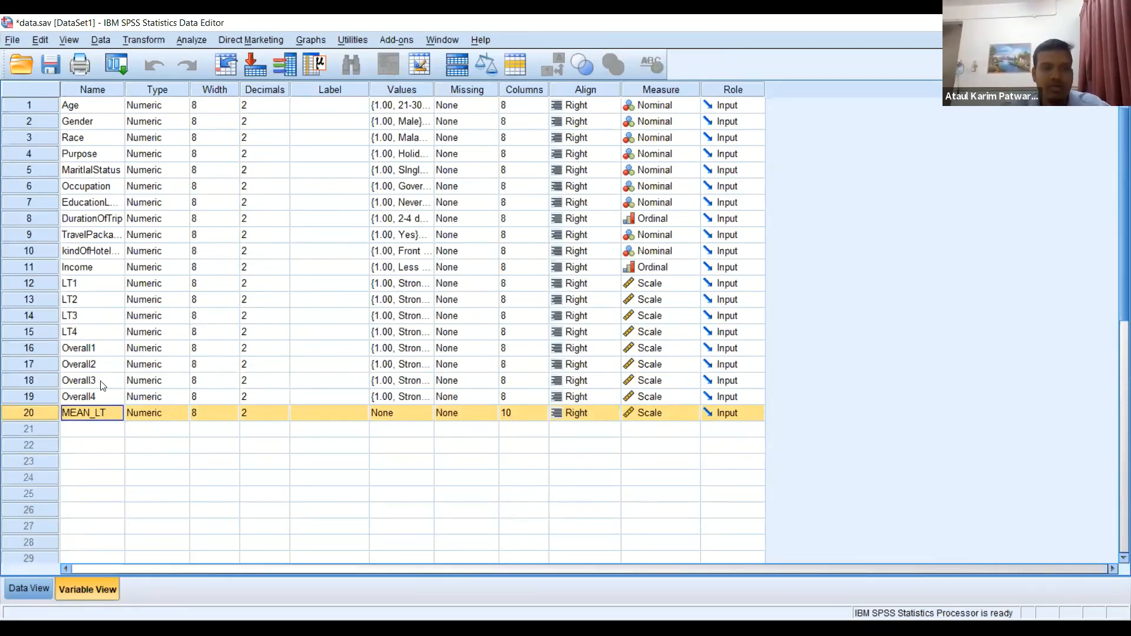
click(97, 337)
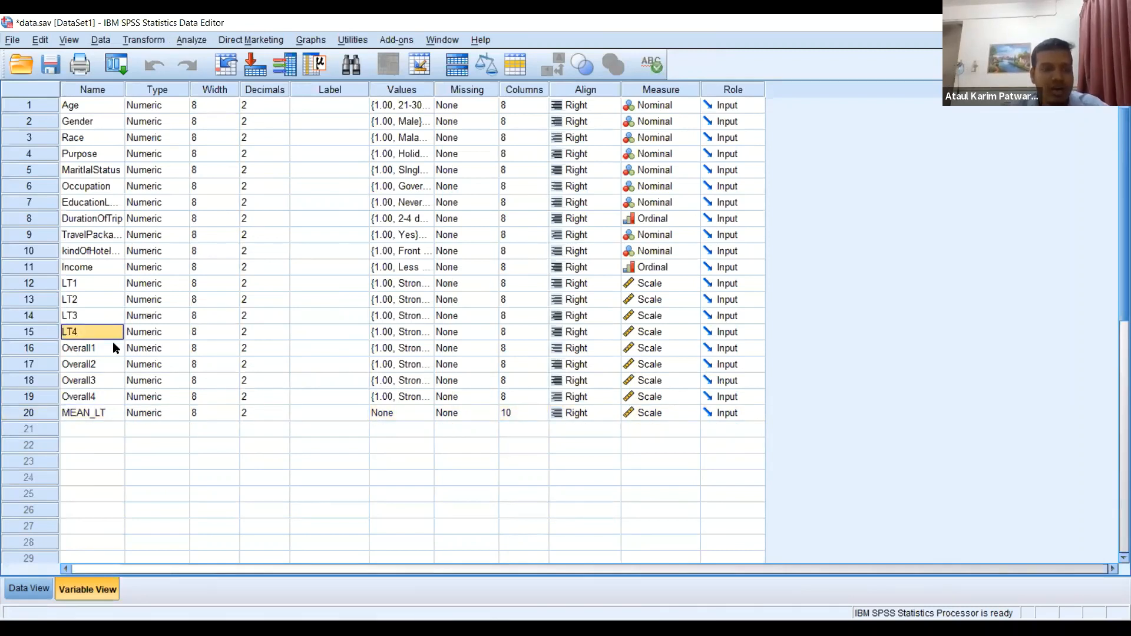
key(Down)
key(Down)
key(Down)
key(Down)
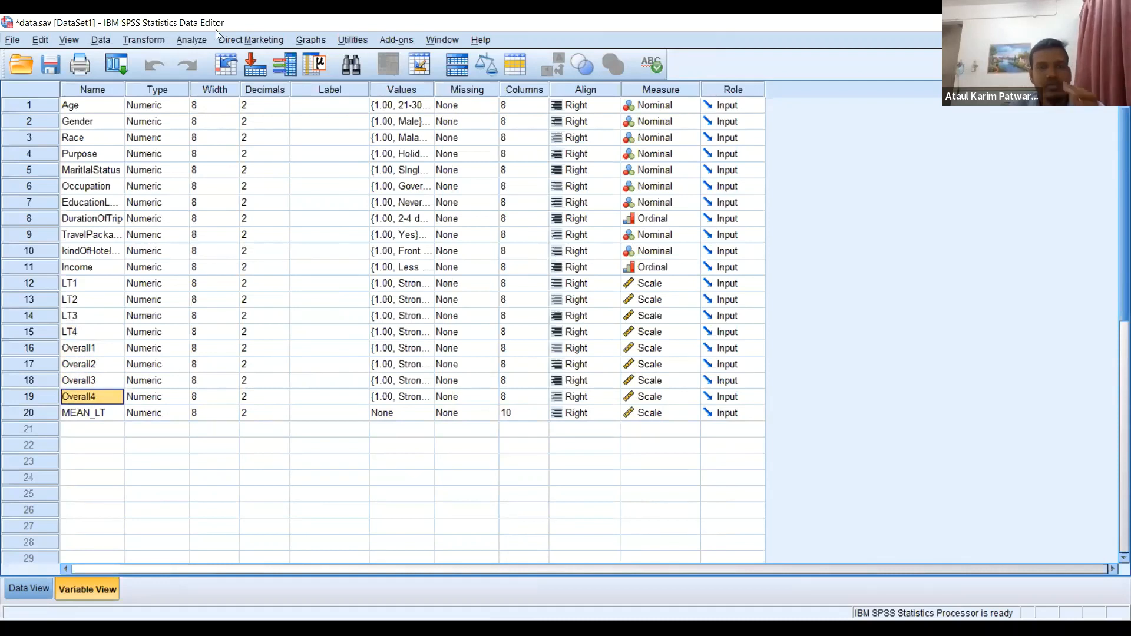
Step: Open Compute Variable again and clear the MEAN(LT1,LT2,LT3,LT4) numeric expression completely
click(190, 41)
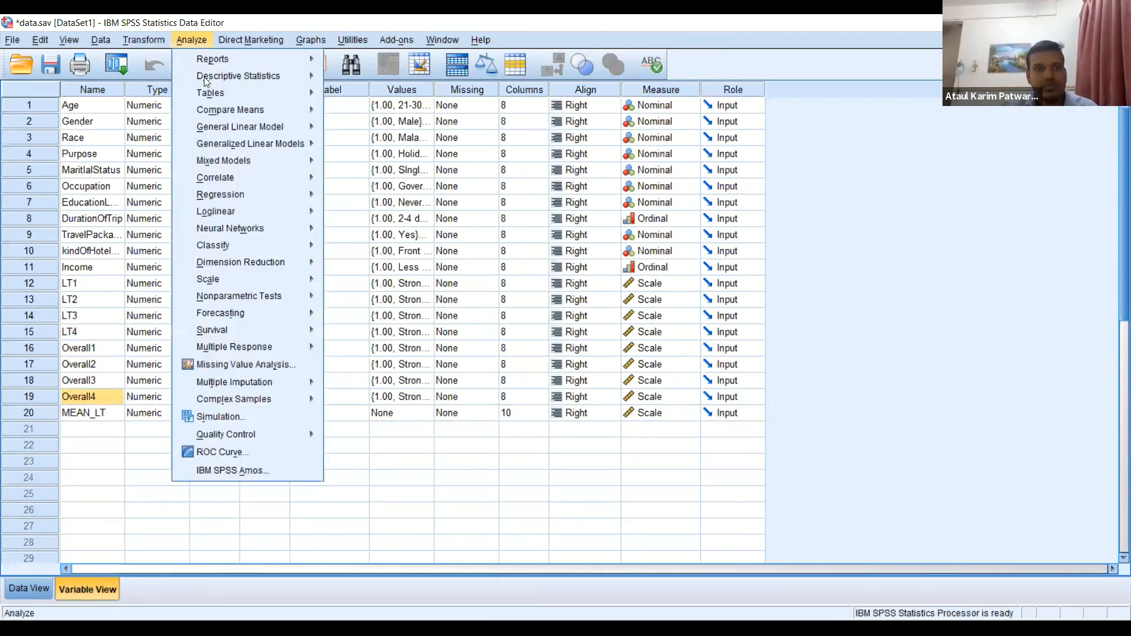
mouse_move(278, 73)
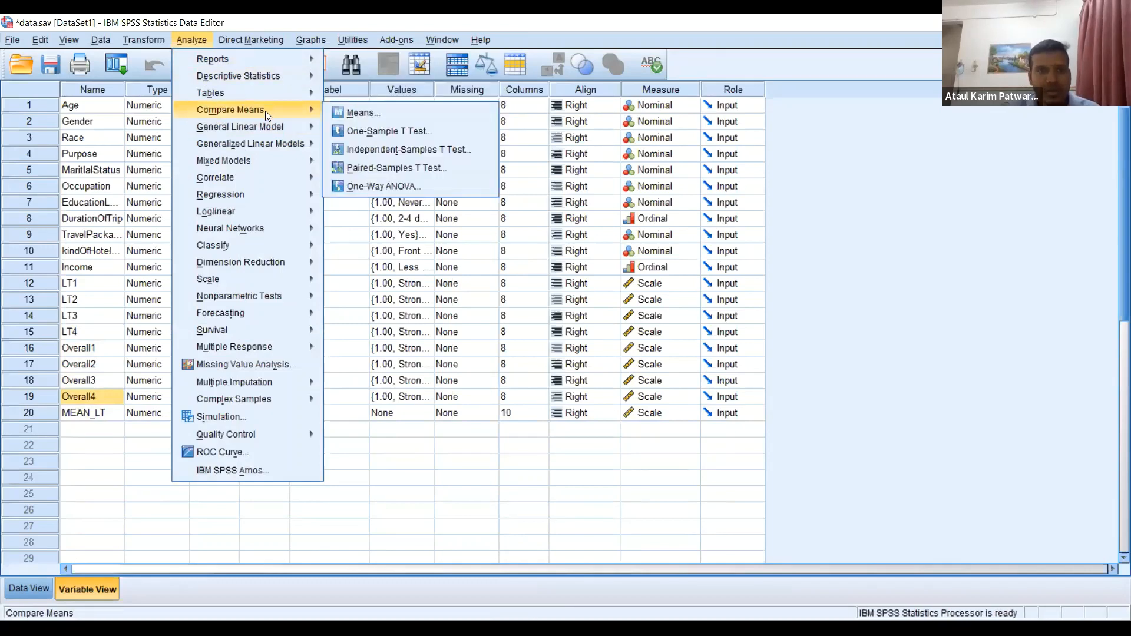
mouse_move(159, 44)
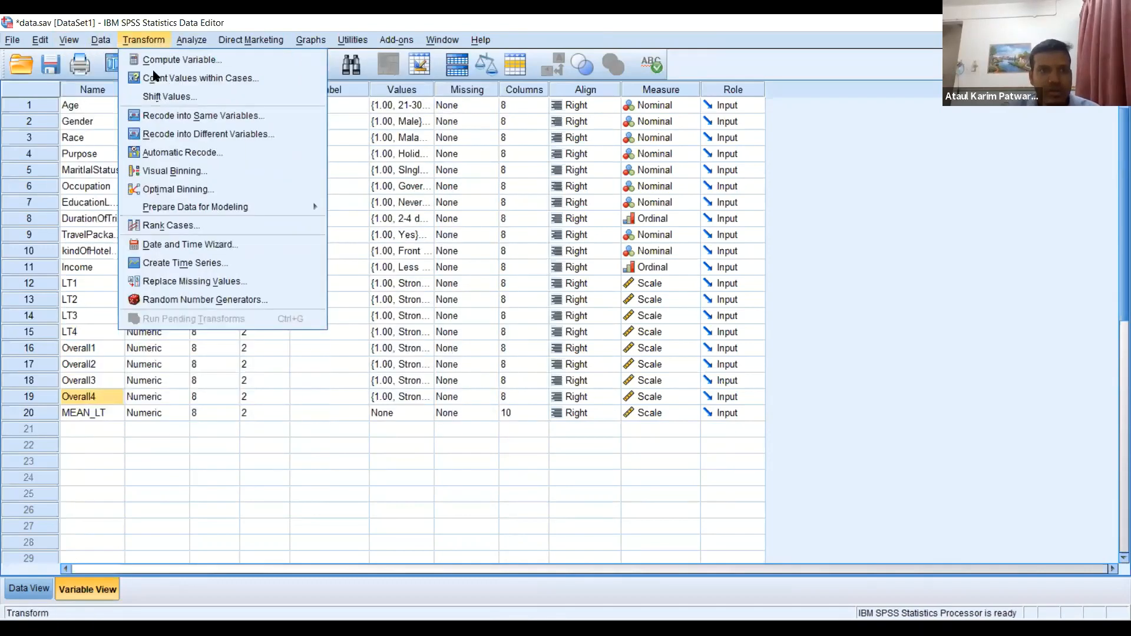
key(Return)
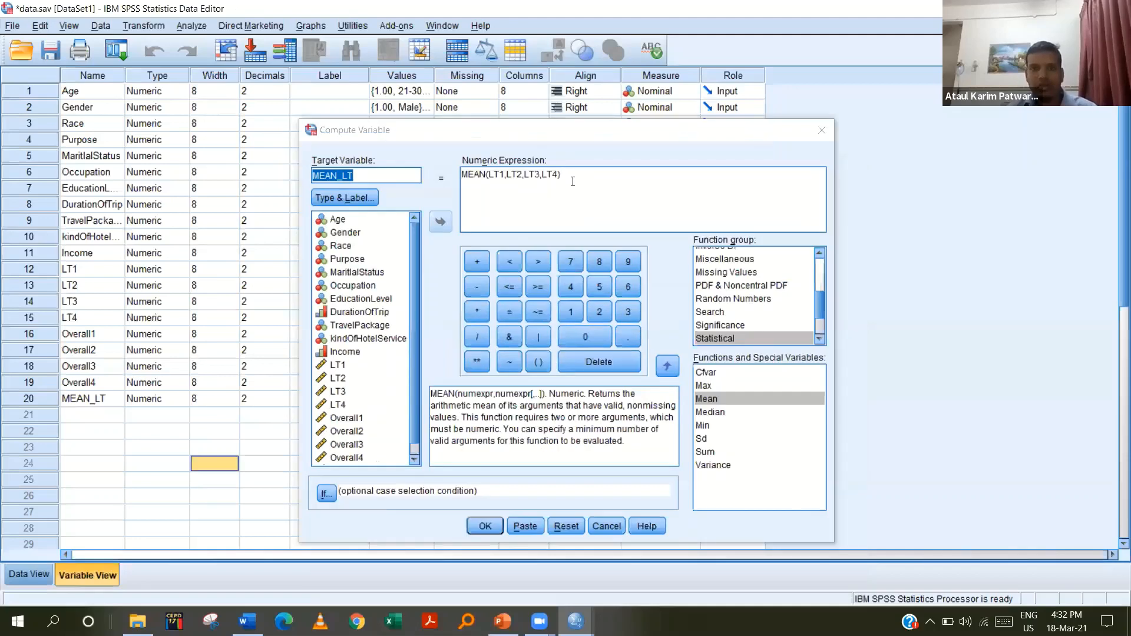
click(587, 177)
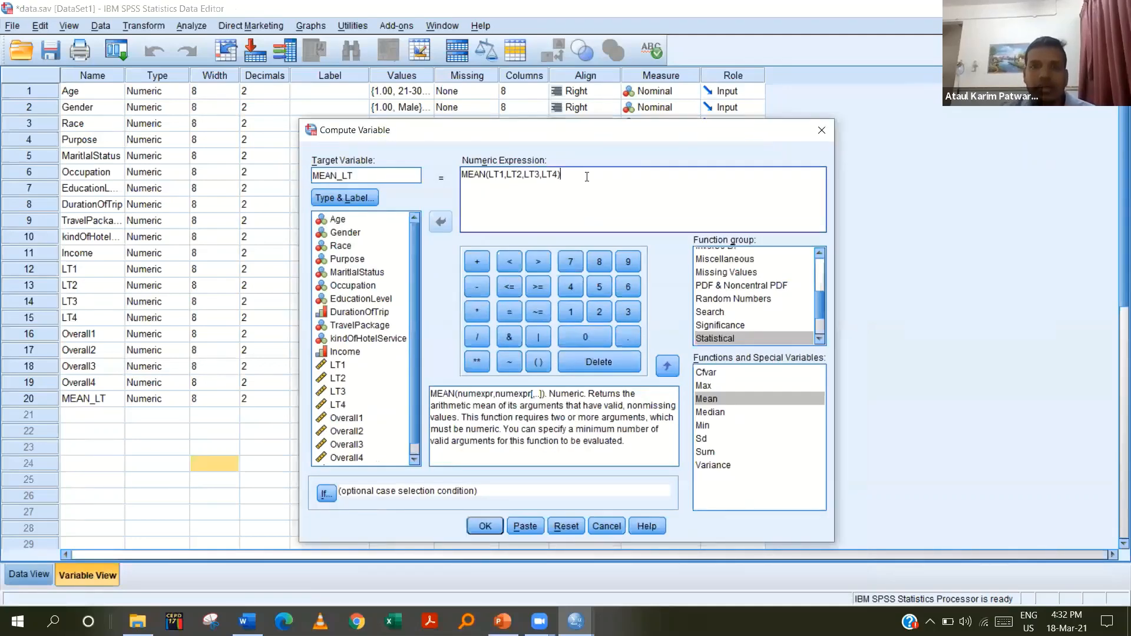
drag(561, 174, 463, 173)
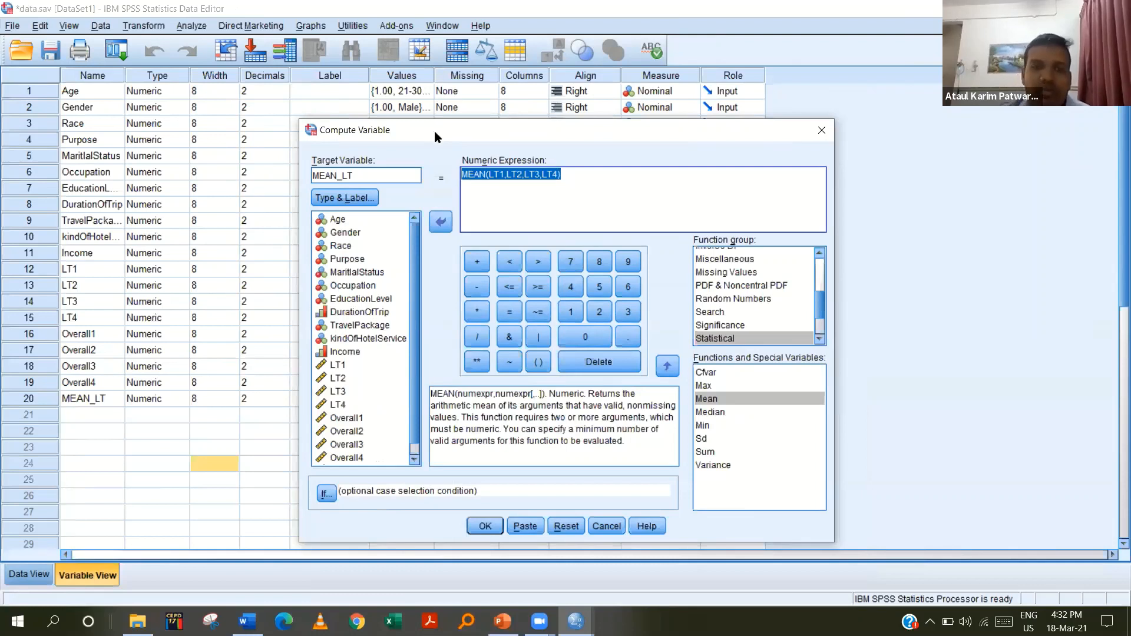
drag(431, 130, 435, 132)
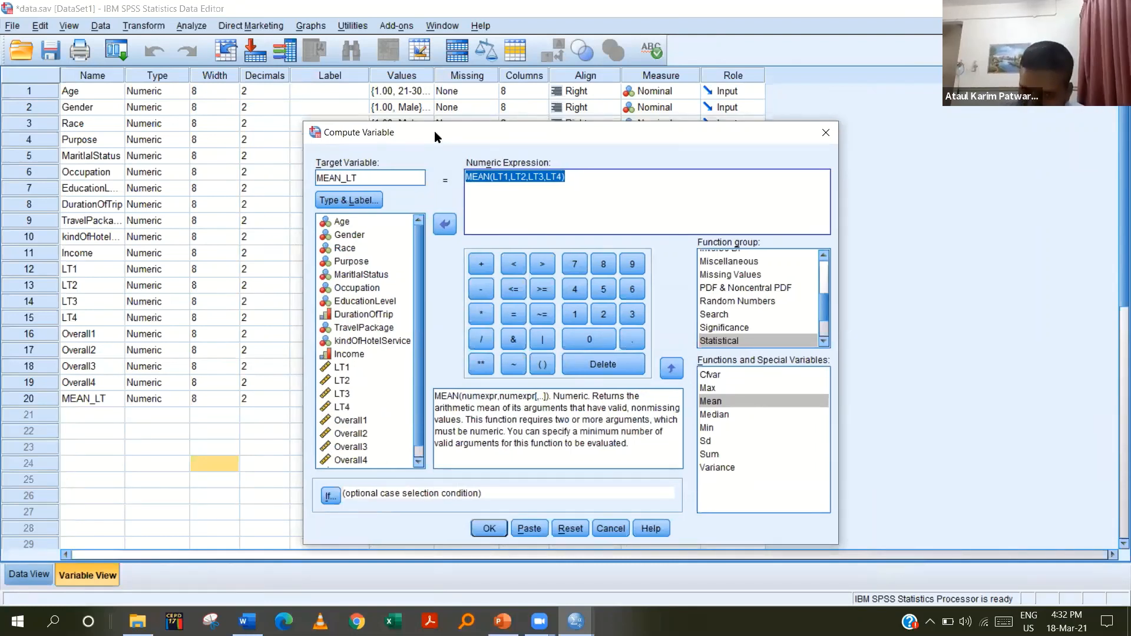
click(534, 183)
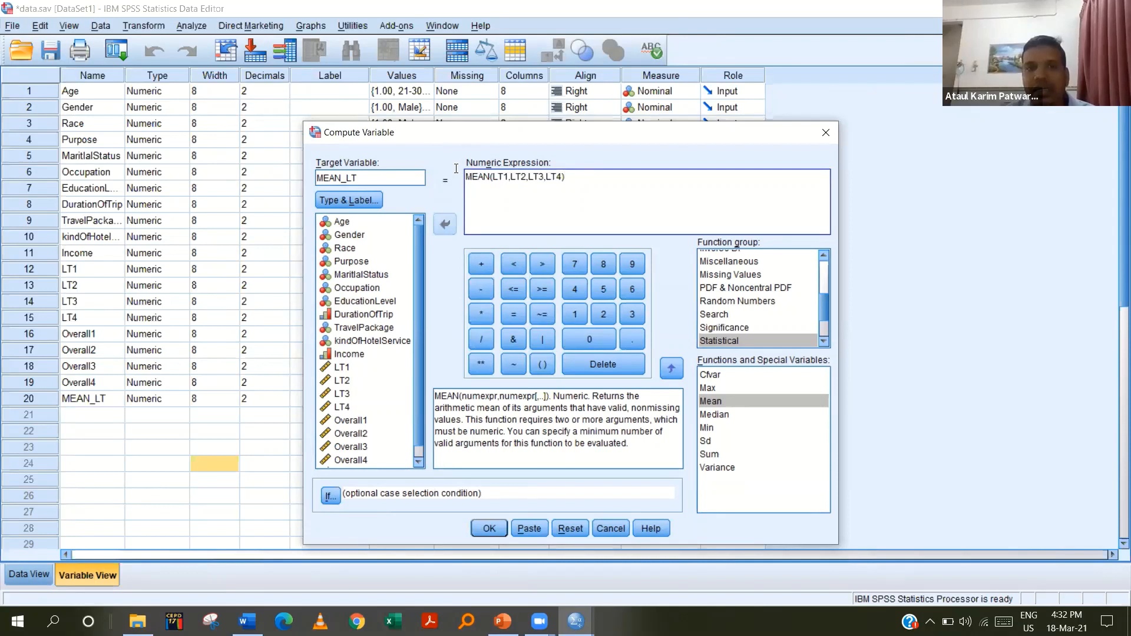
drag(465, 178, 567, 183)
click(492, 185)
drag(472, 177, 446, 184)
click(586, 182)
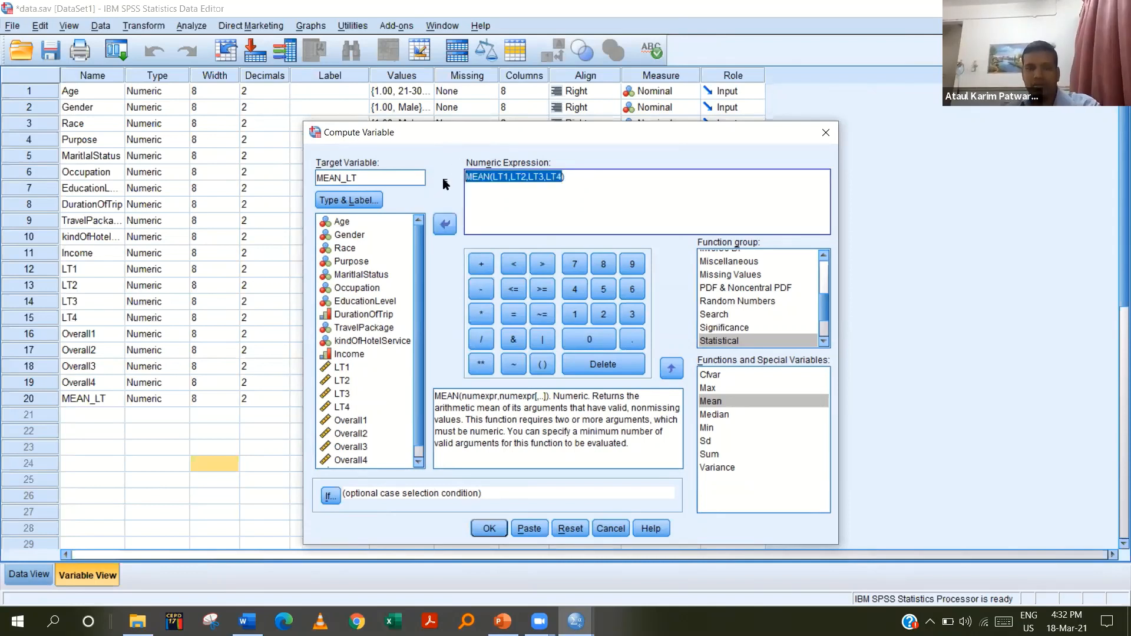
key(BackSpace)
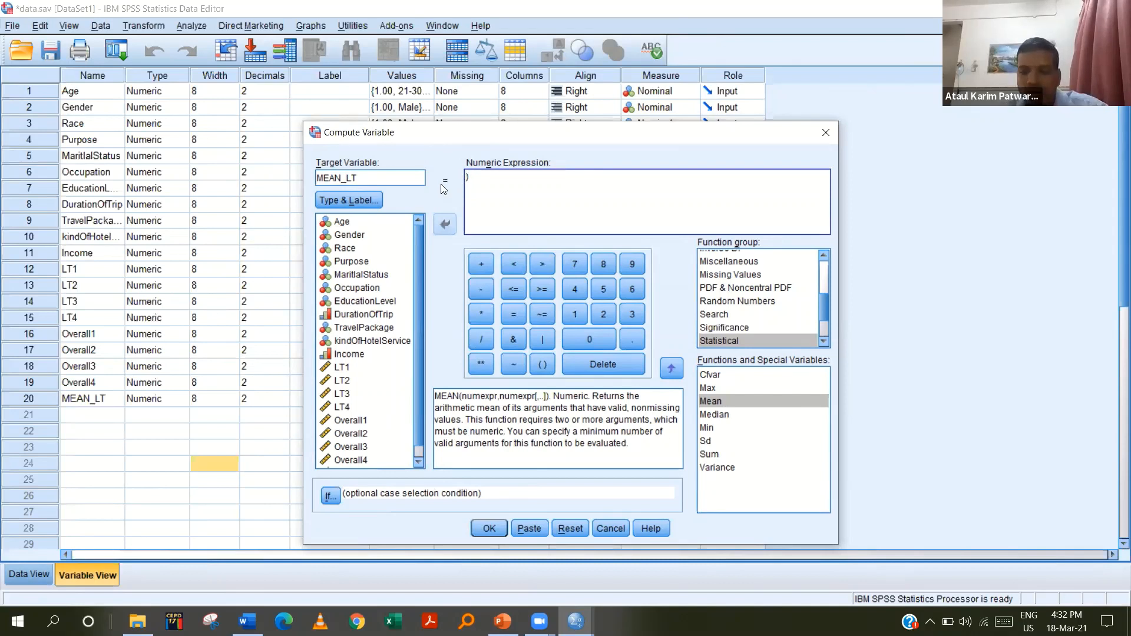
key(Delete)
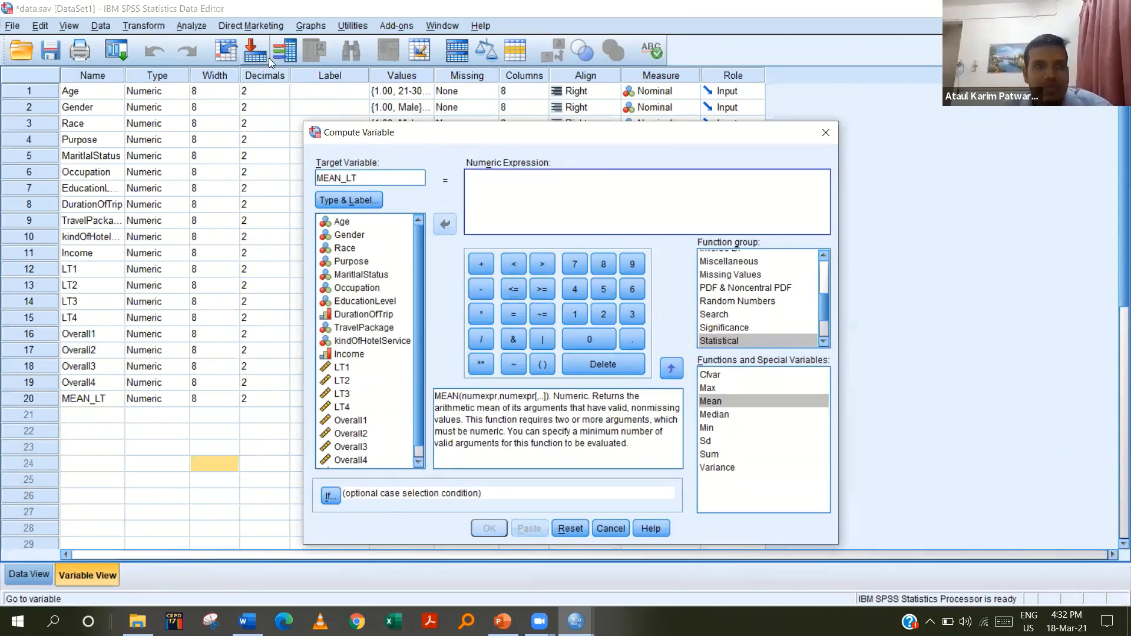
Step: Change the target variable's name to MEAN_OS by replacing its LT ending
click(518, 175)
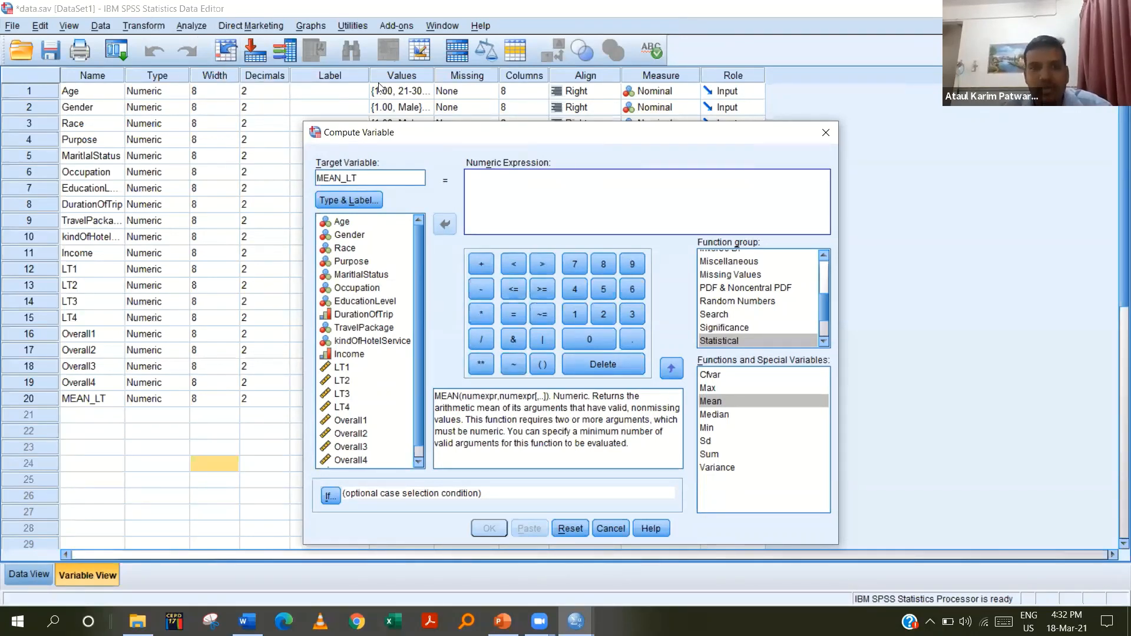
click(389, 180)
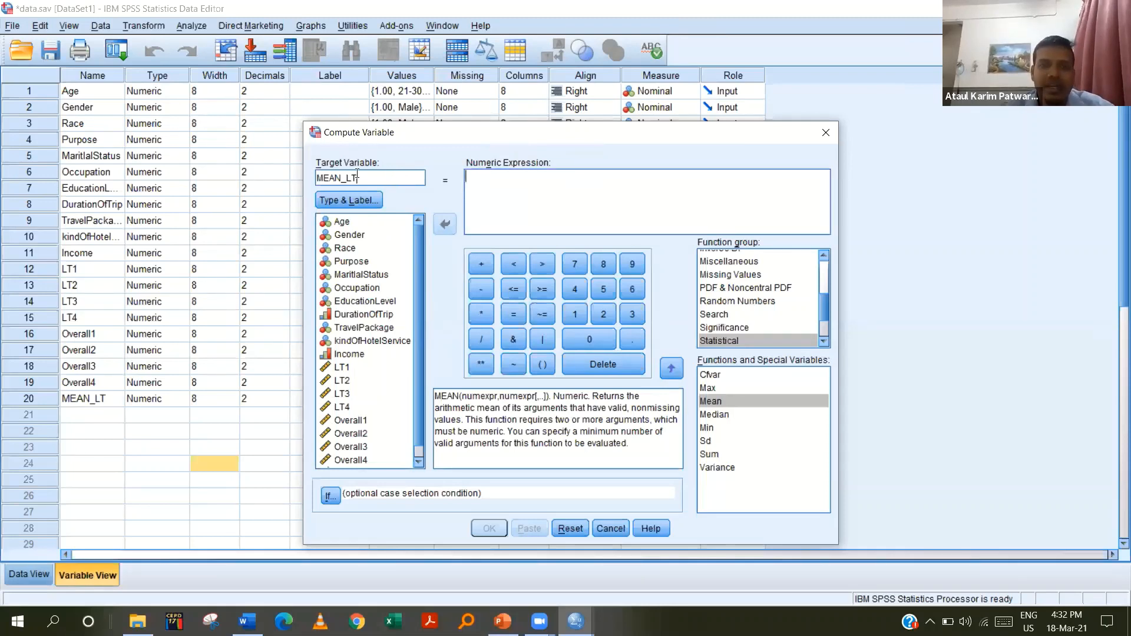
drag(357, 176, 323, 177)
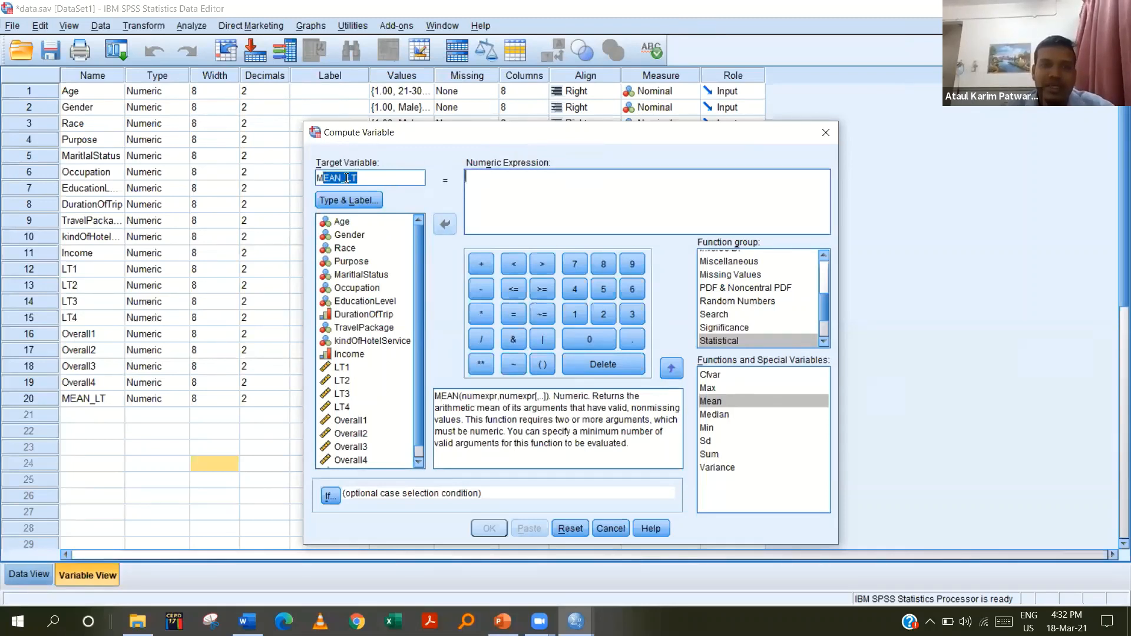
drag(357, 178, 346, 177)
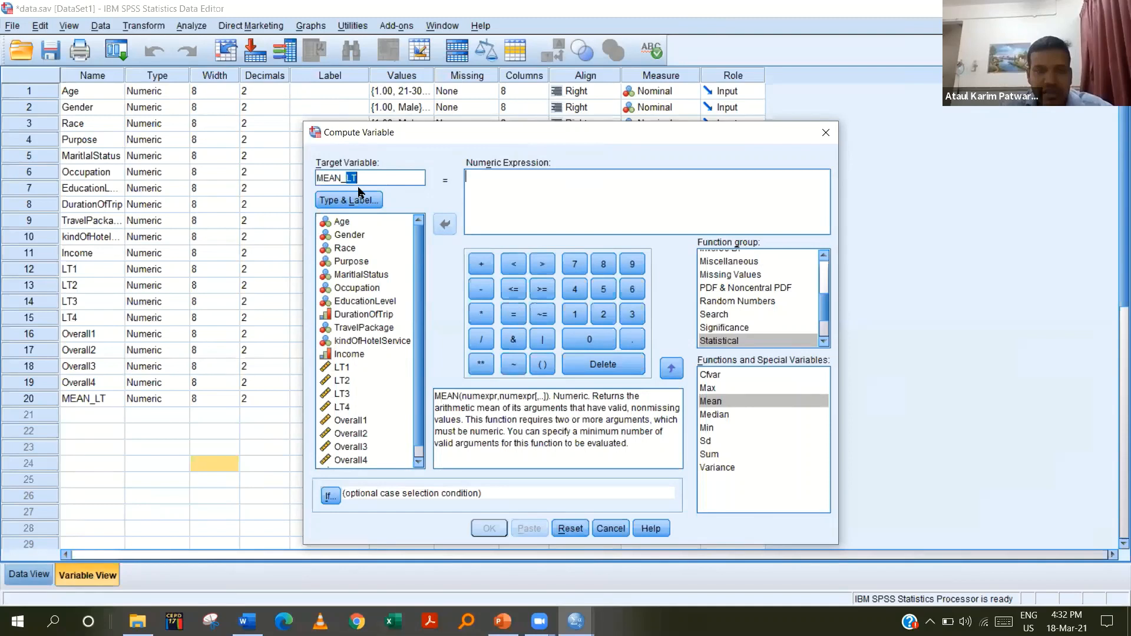
text(OS)
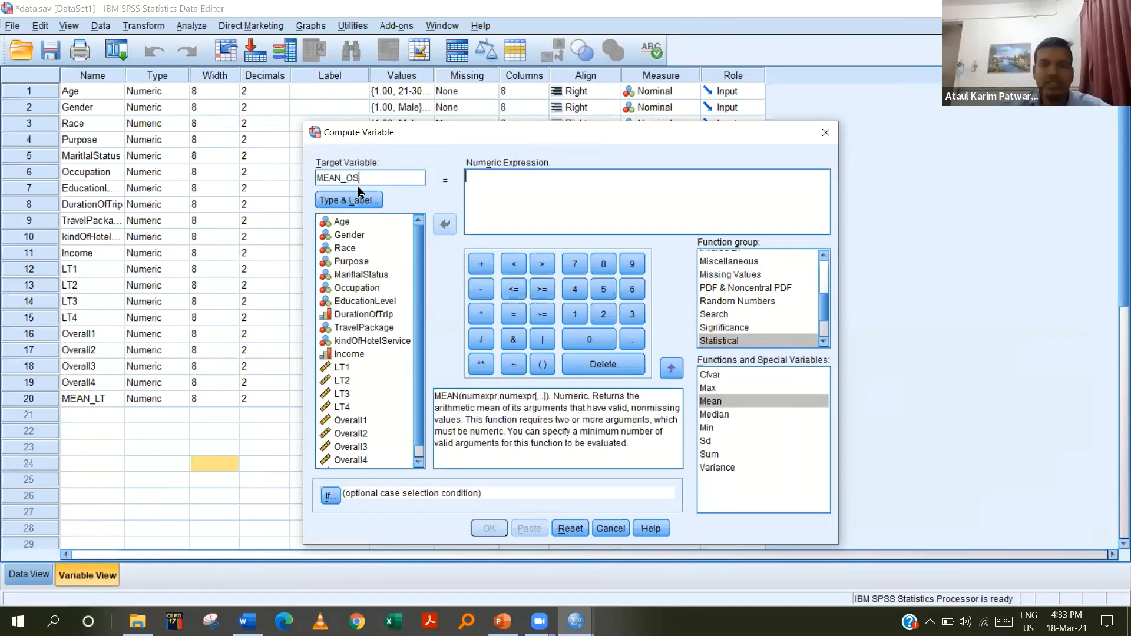
Step: Insert the statistical Mean function into the numeric expression and strip its placeholders so only MEAN( is left
click(505, 178)
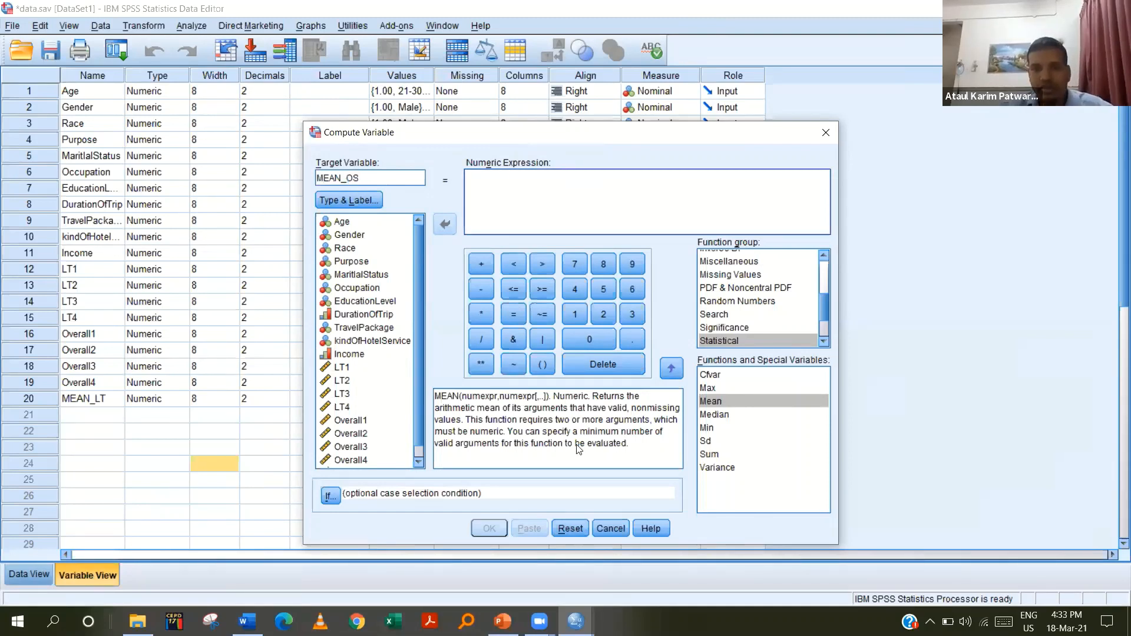
click(740, 341)
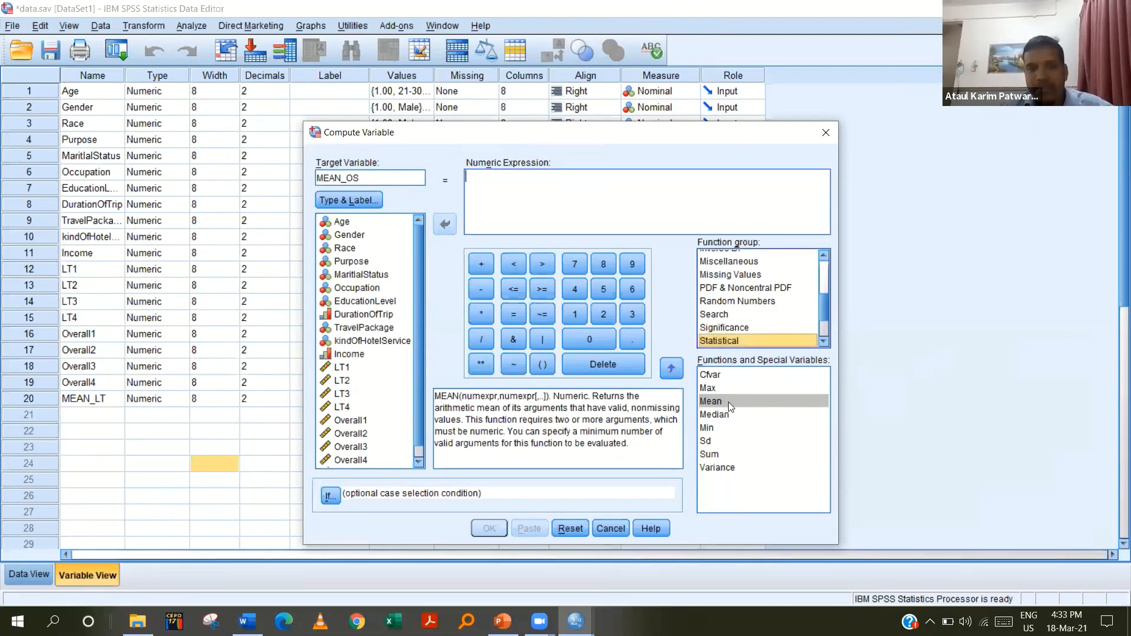
click(728, 402)
double_click(728, 402)
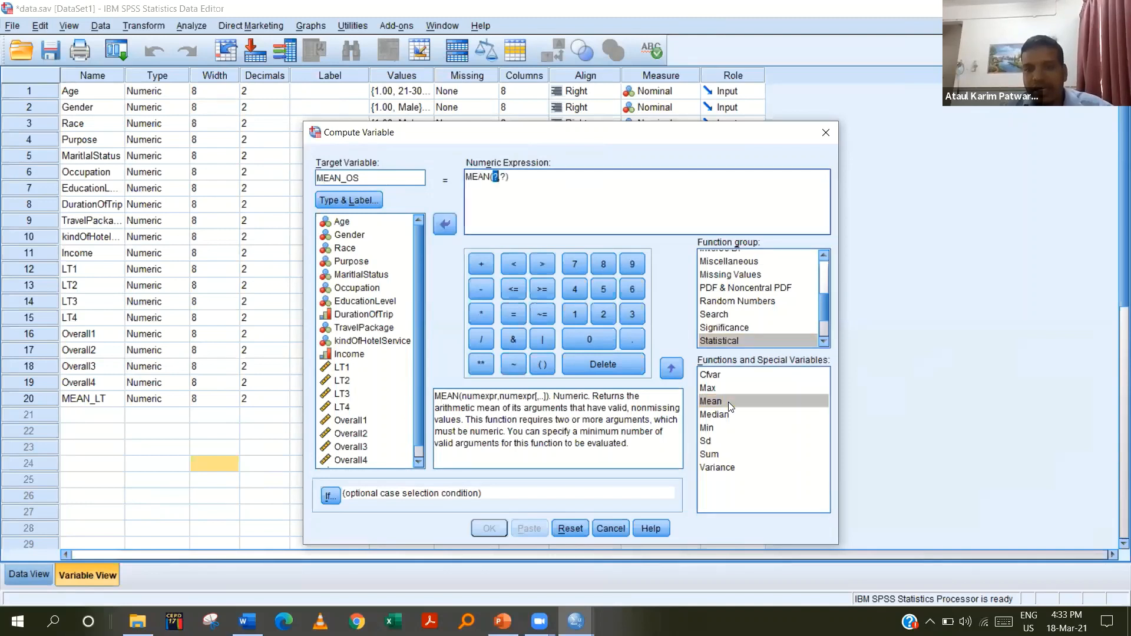
key(BackSpace)
key(BackSpace)
key(BackSpace)
key(BackSpace)
key(BackSpace)
key(BackSpace)
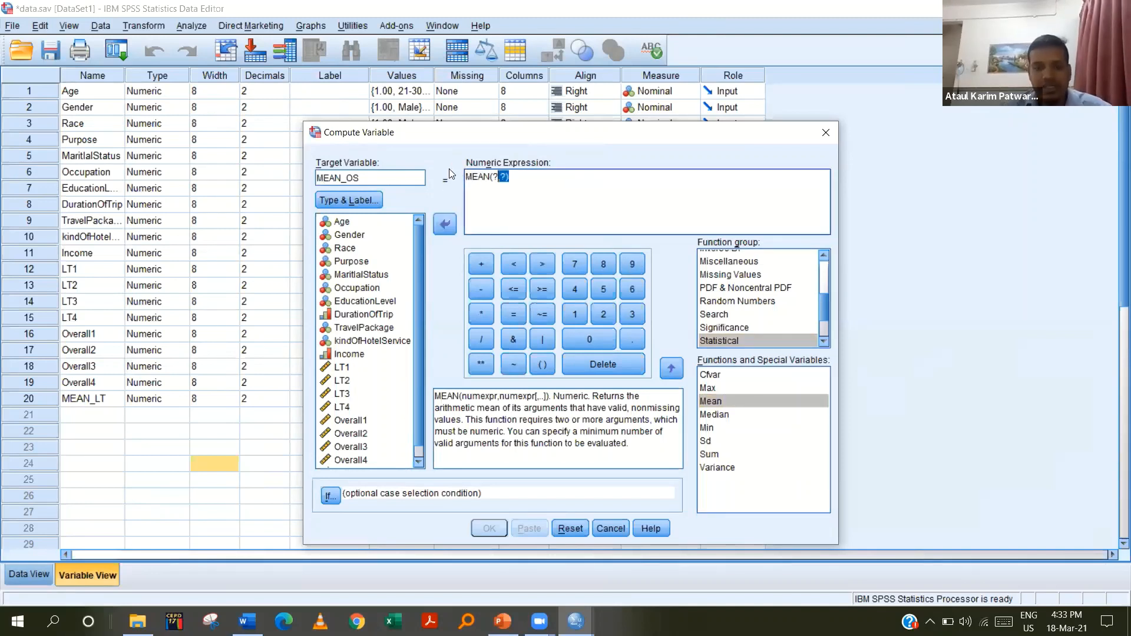
text(N)
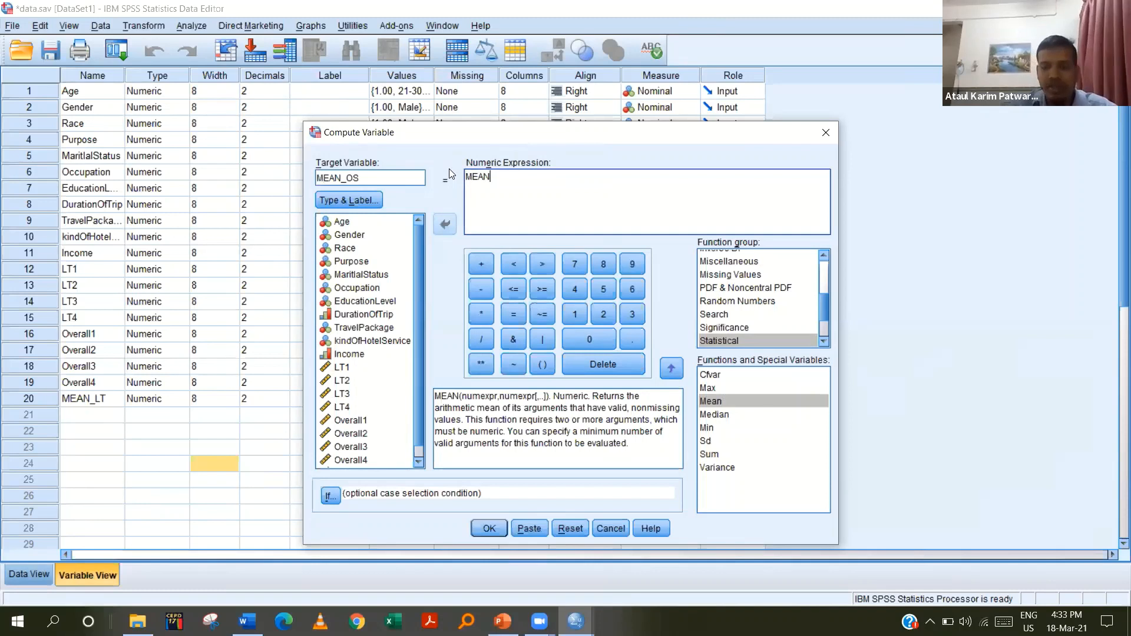
text(()
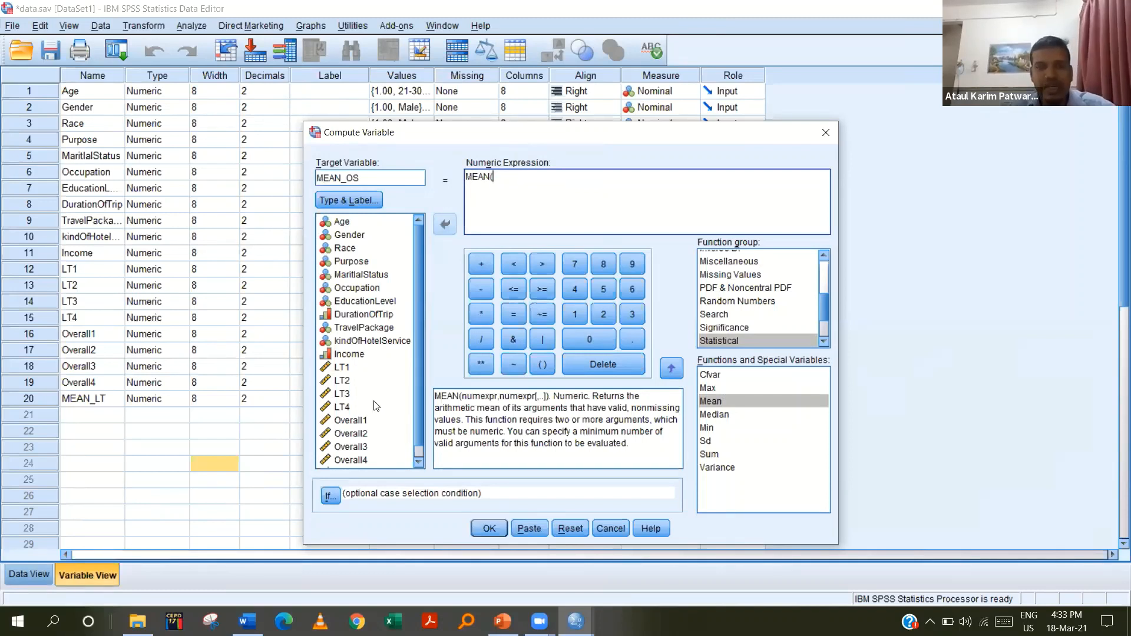
Step: Add Overall1 and Overall2 as arguments of the MEAN expression, each followed by a comma
click(349, 420)
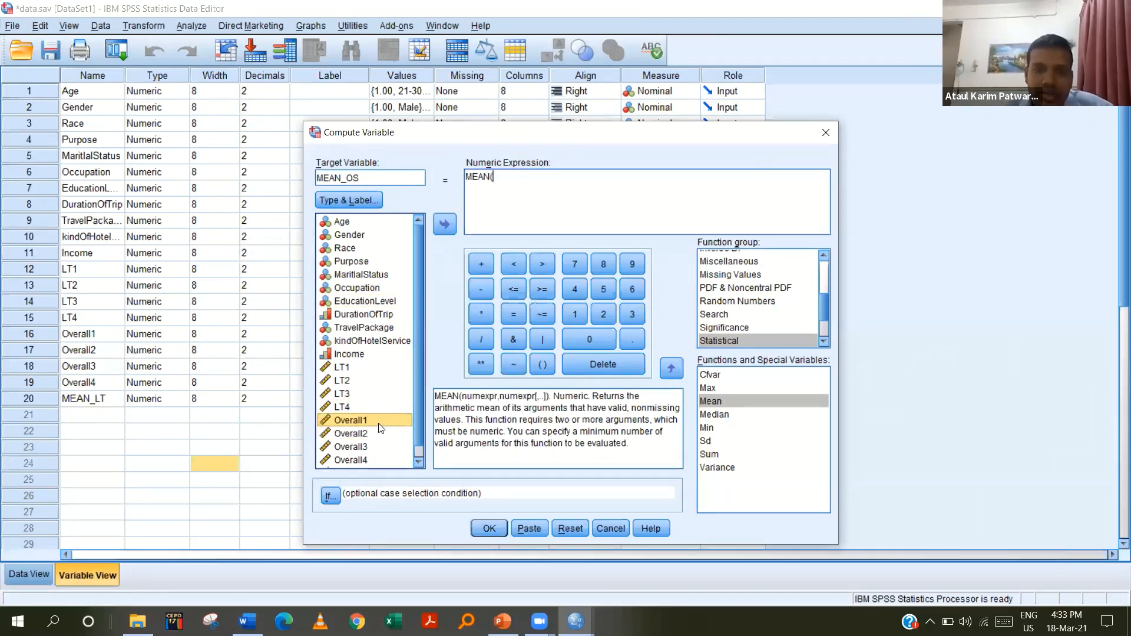
click(446, 227)
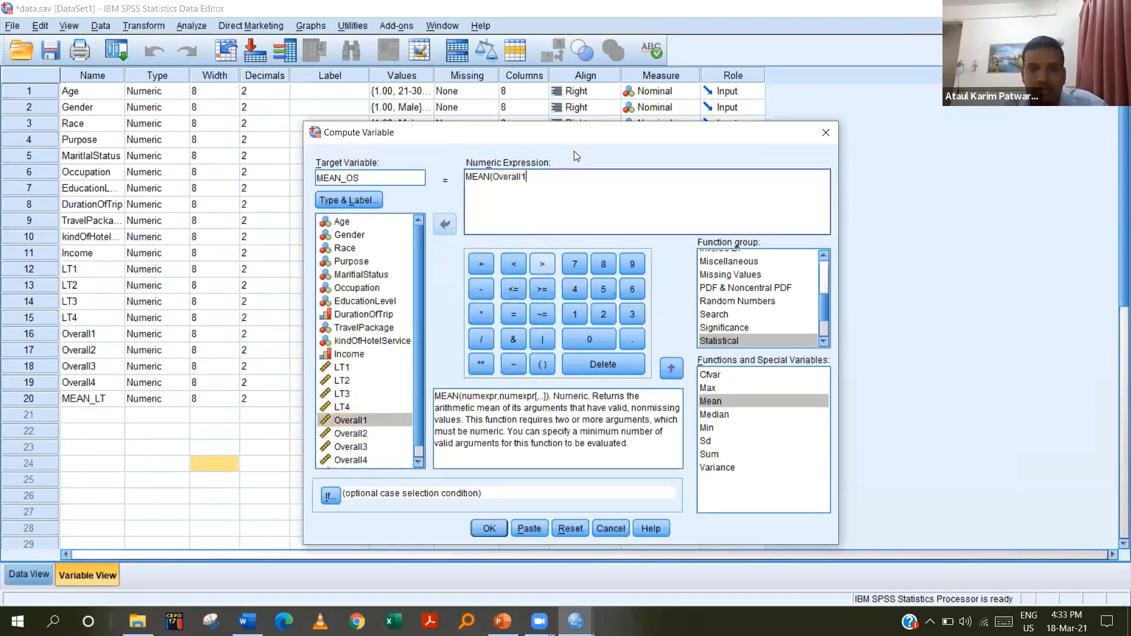
text(,)
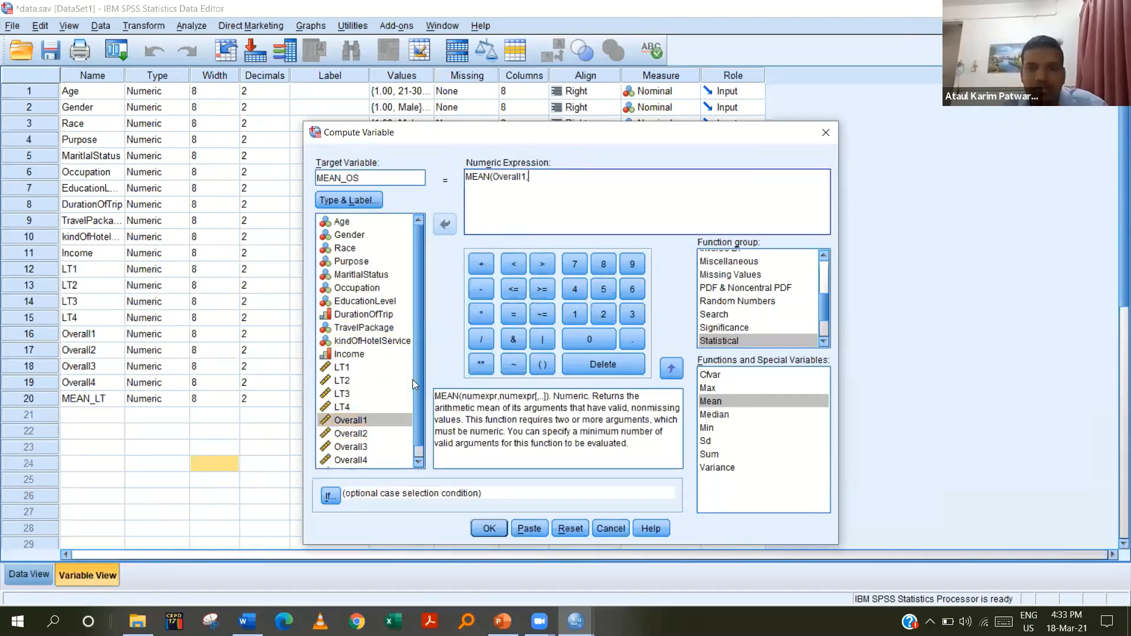
click(386, 419)
click(376, 436)
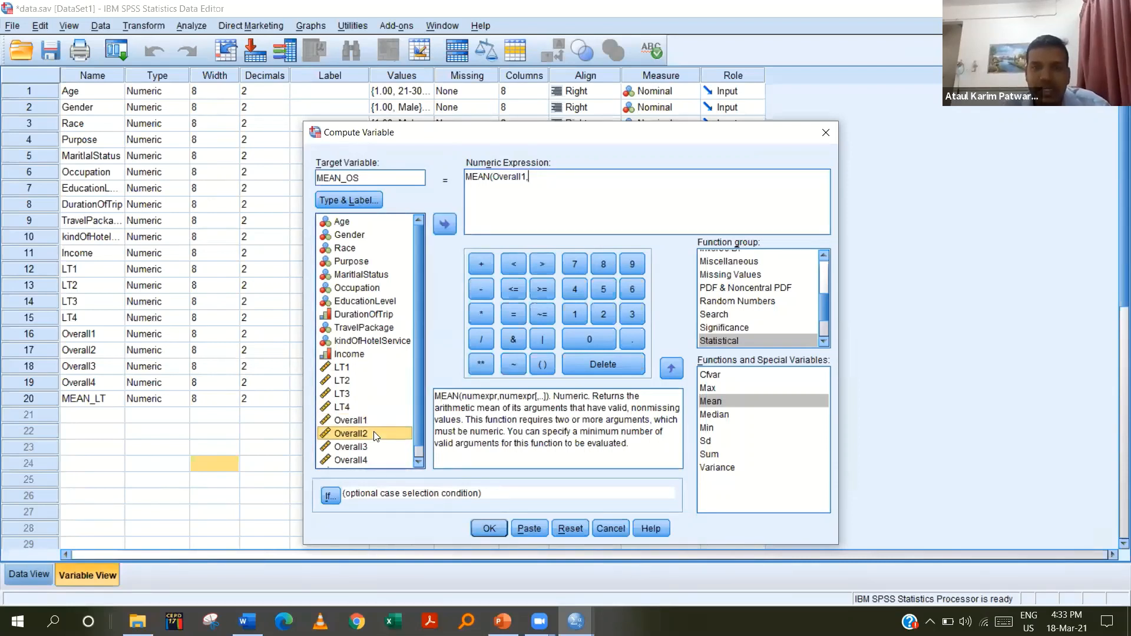
double_click(374, 434)
text(,)
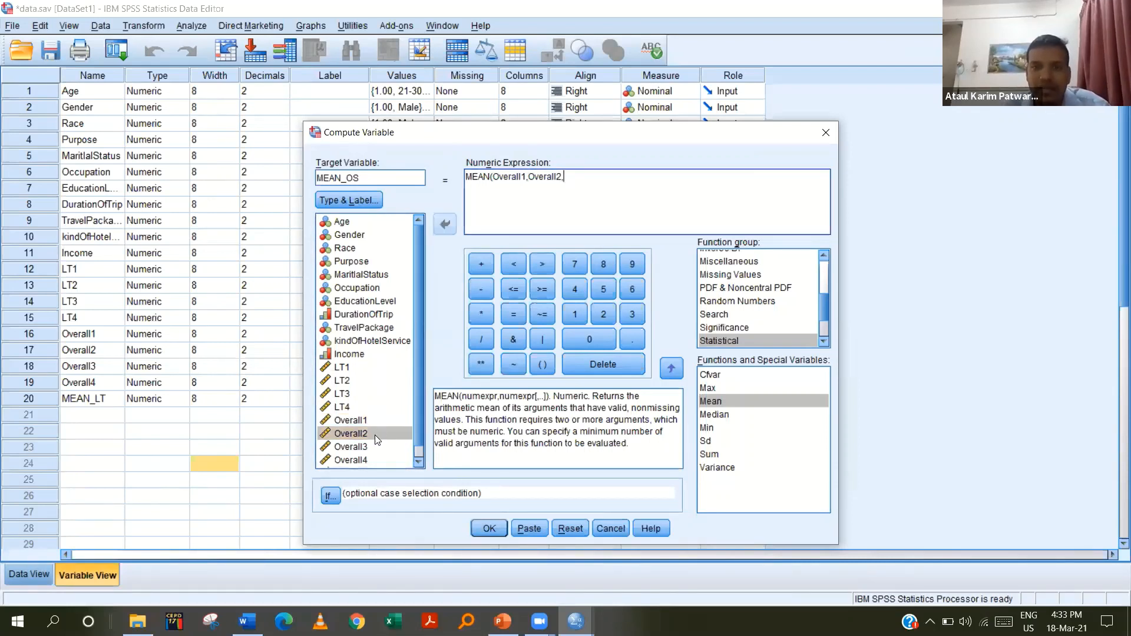
Step: Complete the expression as MEAN(Overall1,Overall2,Overall3,Overall4) and run the computation of MEAN_OS
click(377, 450)
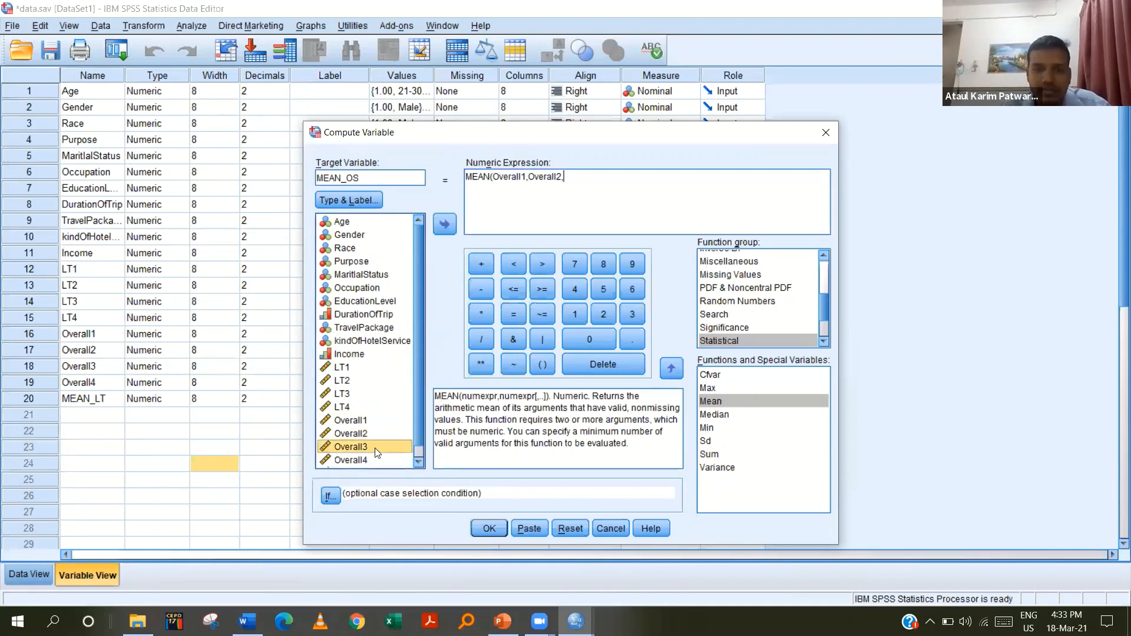
double_click(375, 449)
text(,)
click(369, 458)
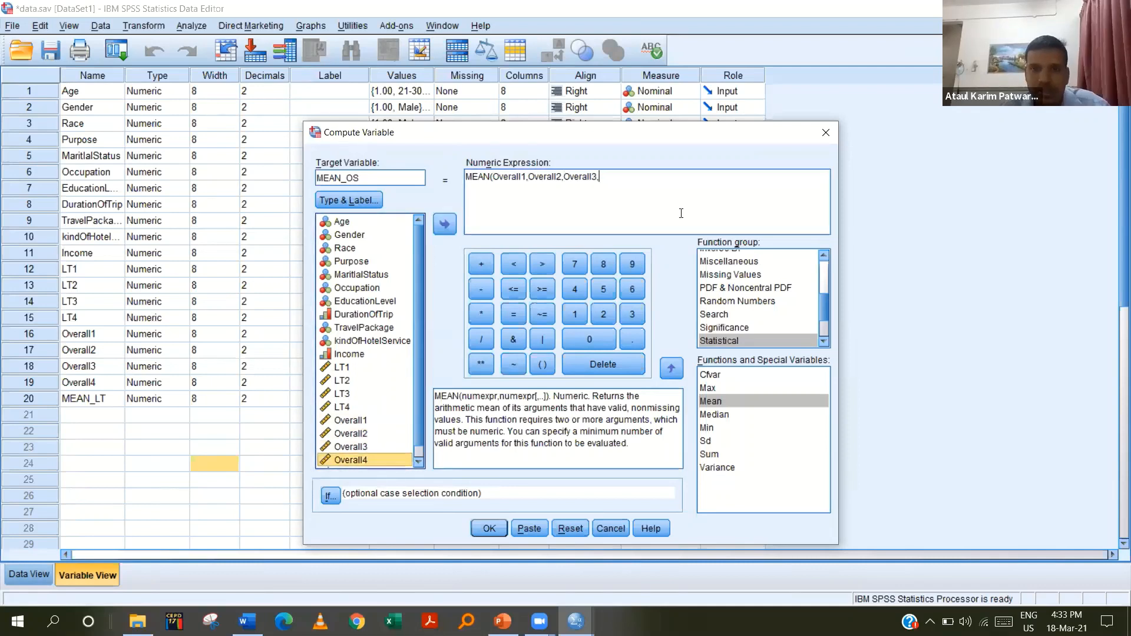
double_click(369, 458)
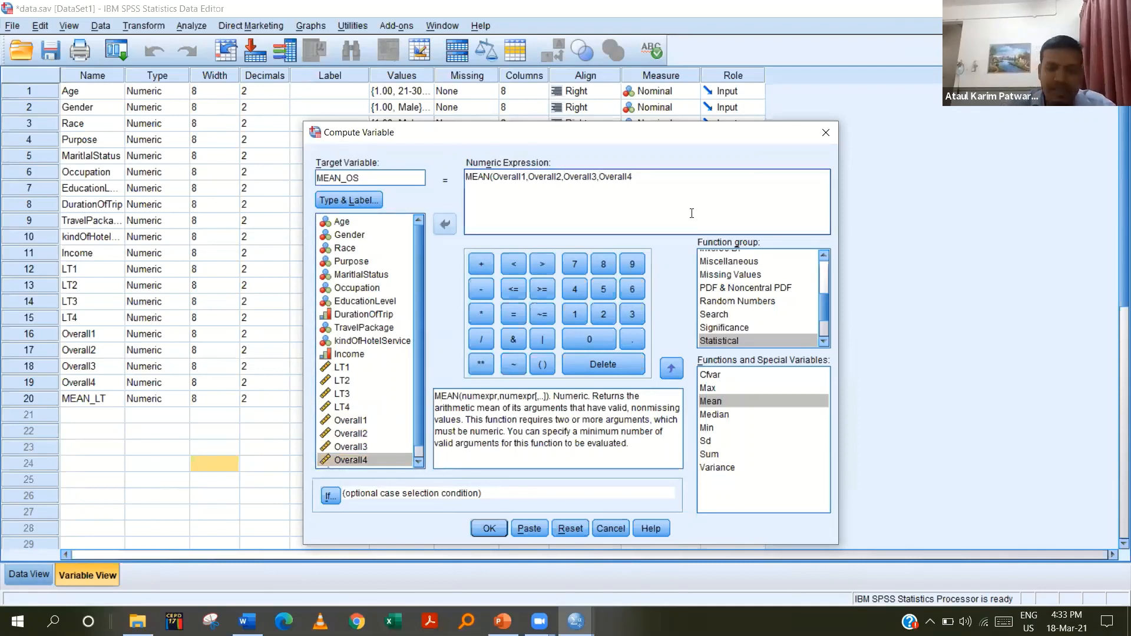
text())
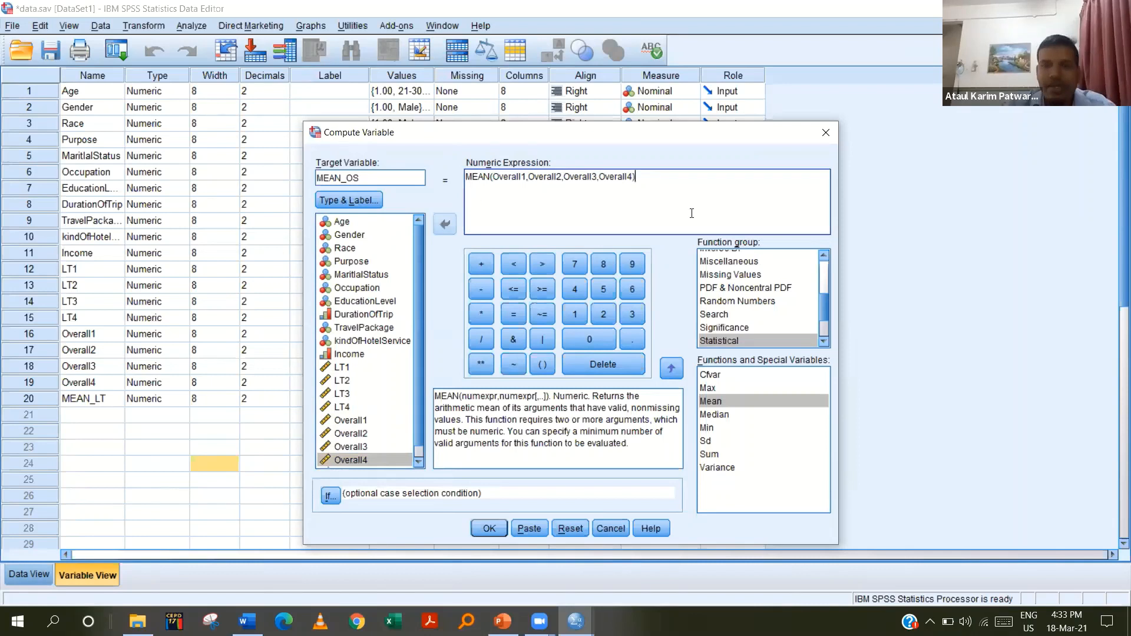
click(495, 531)
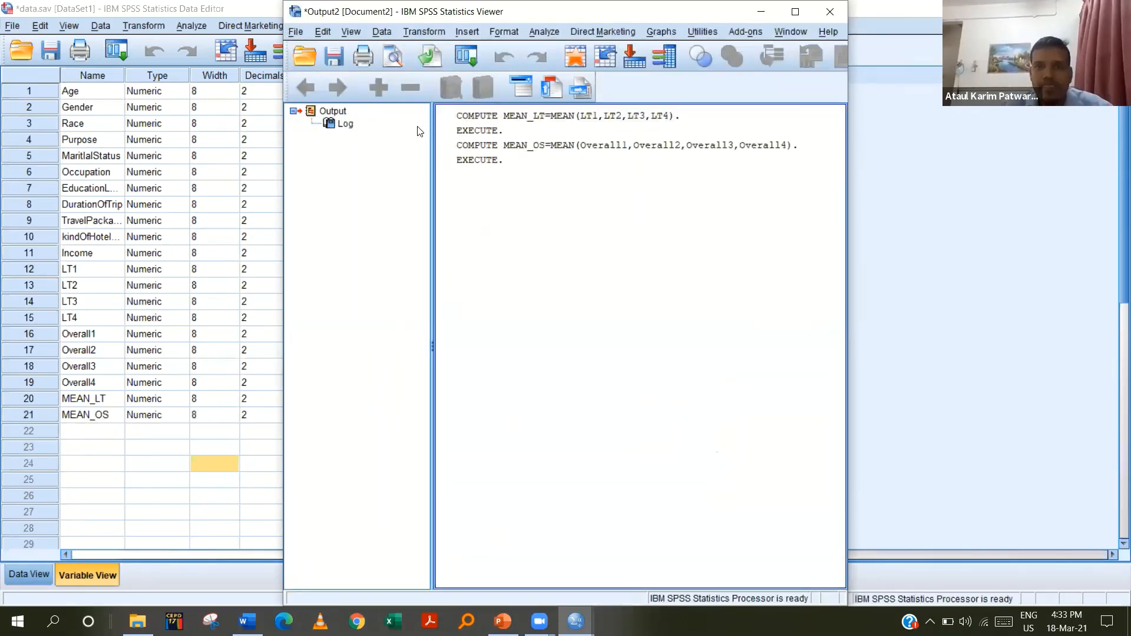
drag(758, 13, 734, 176)
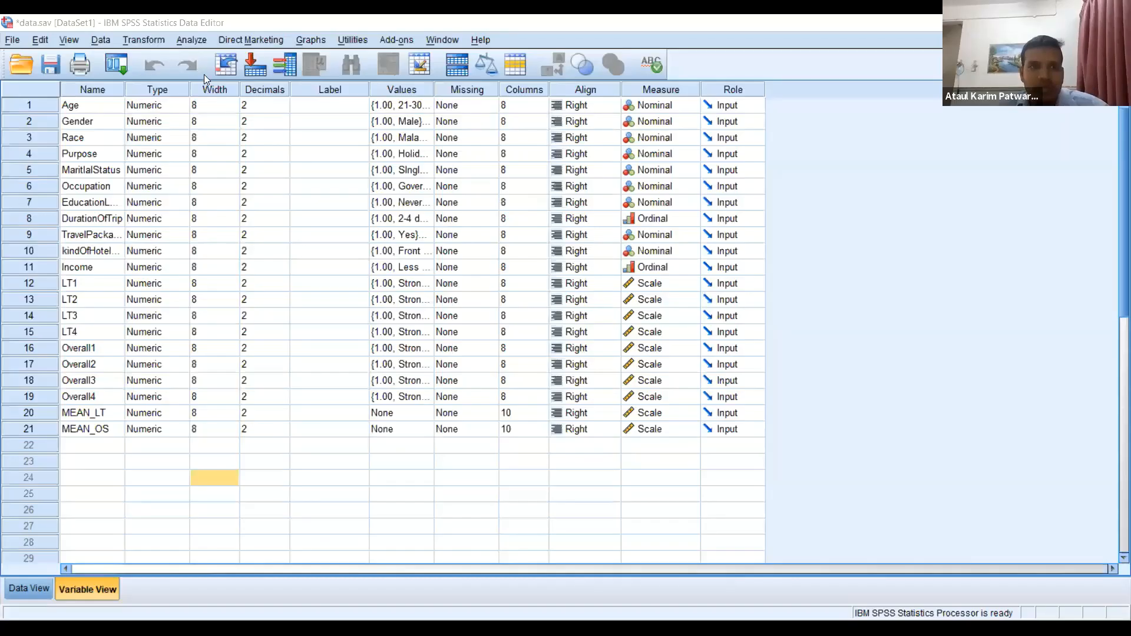
click(191, 39)
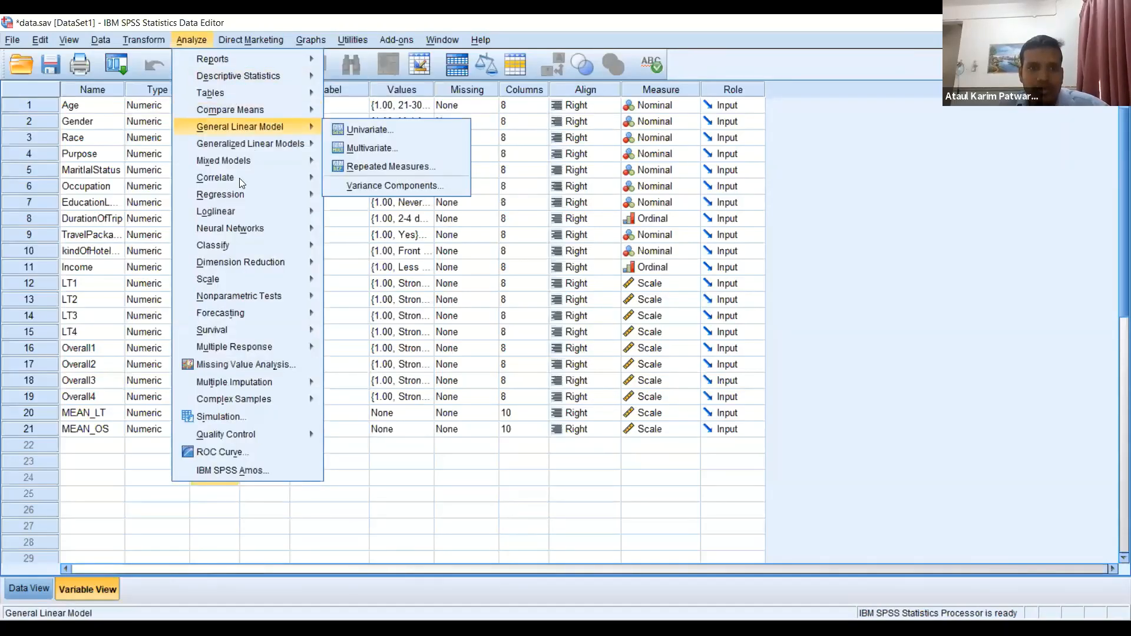
click(253, 277)
click(383, 282)
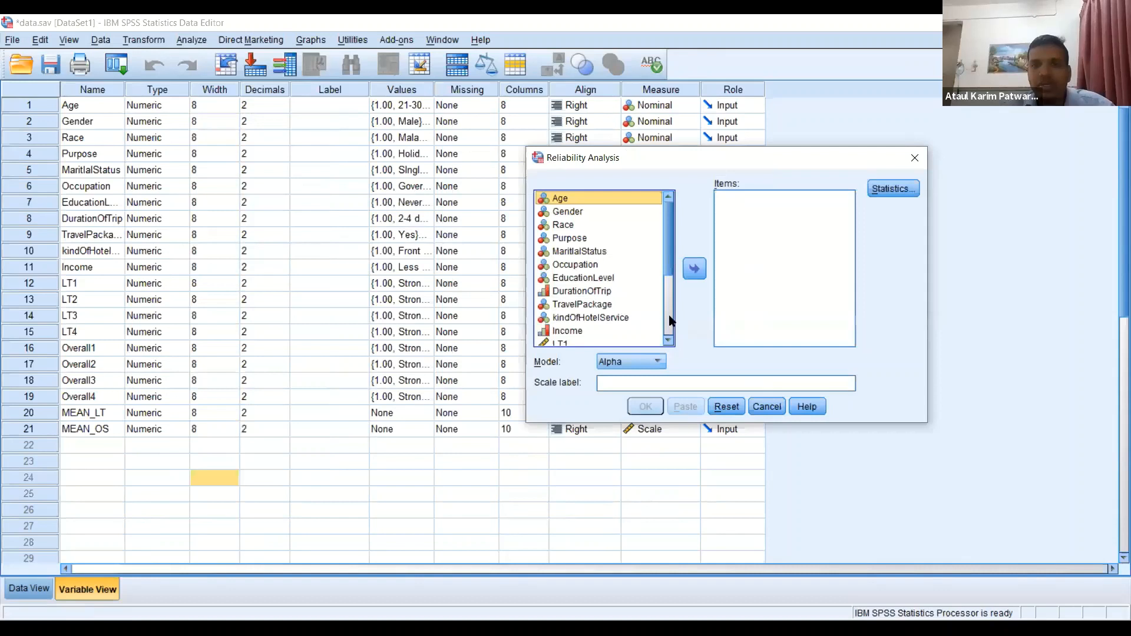
scroll(564, 223, down, 3)
click(566, 223)
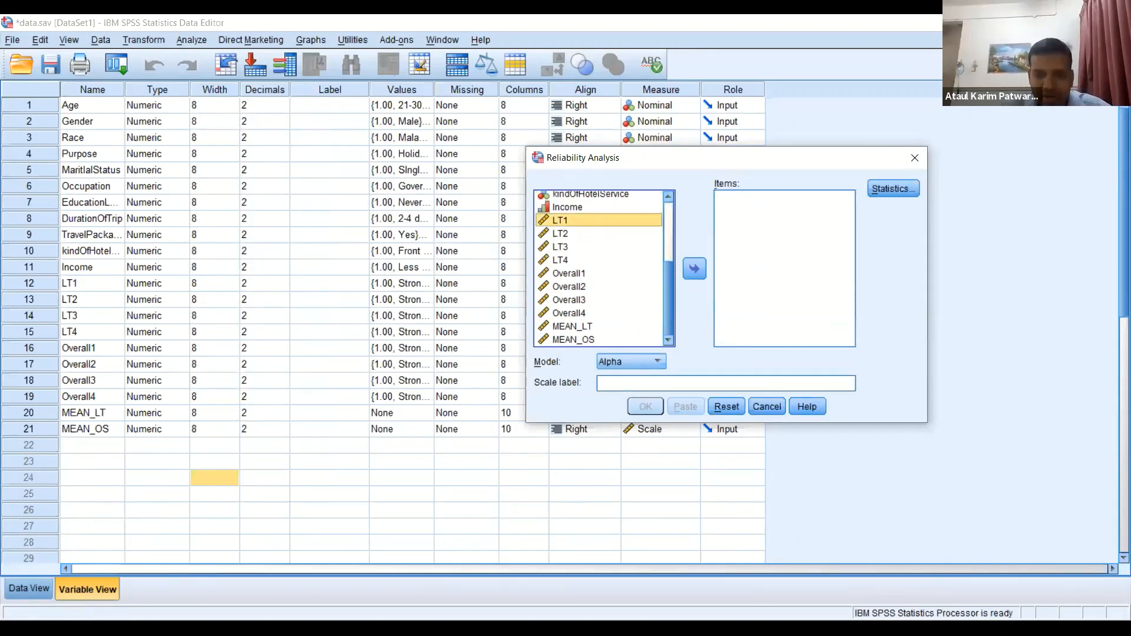
click(187, 44)
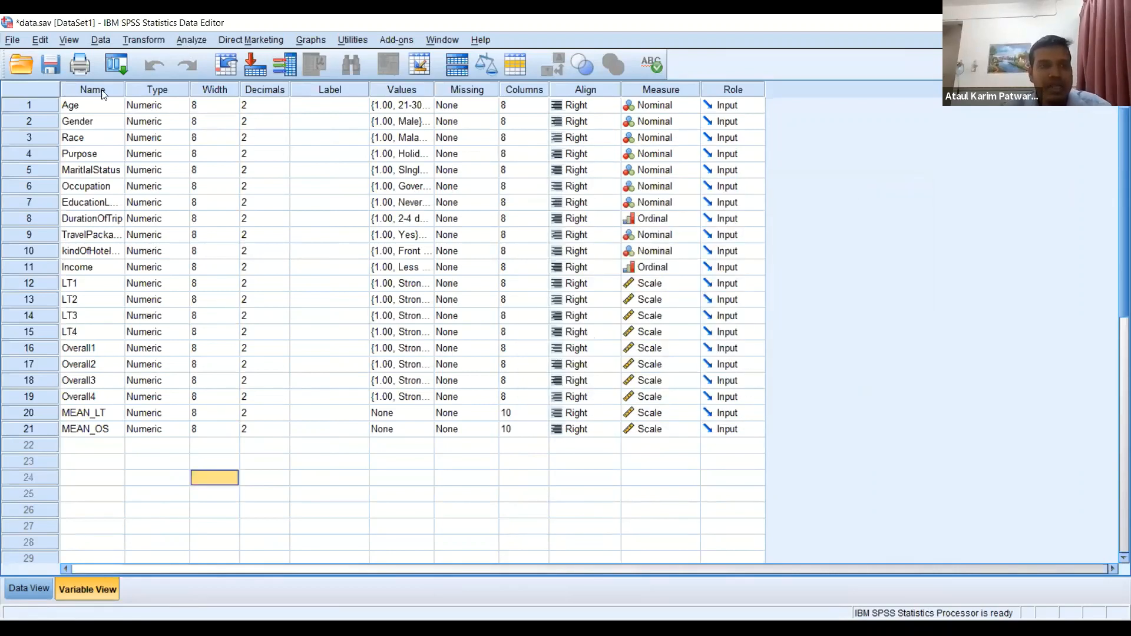
click(75, 418)
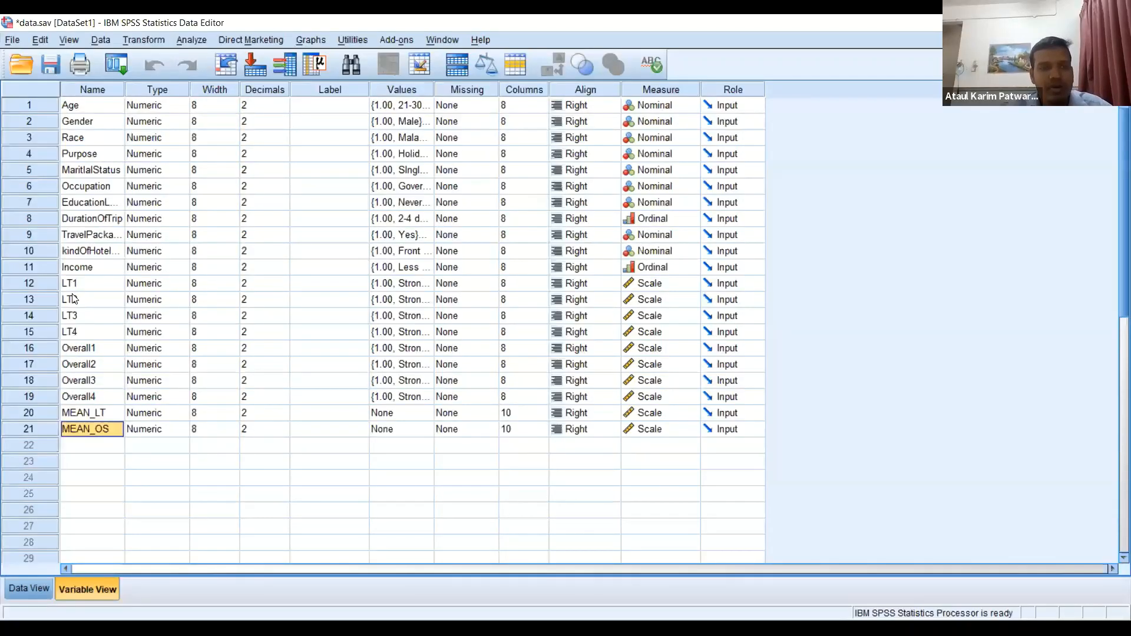
click(116, 421)
key(Down)
key(Down)
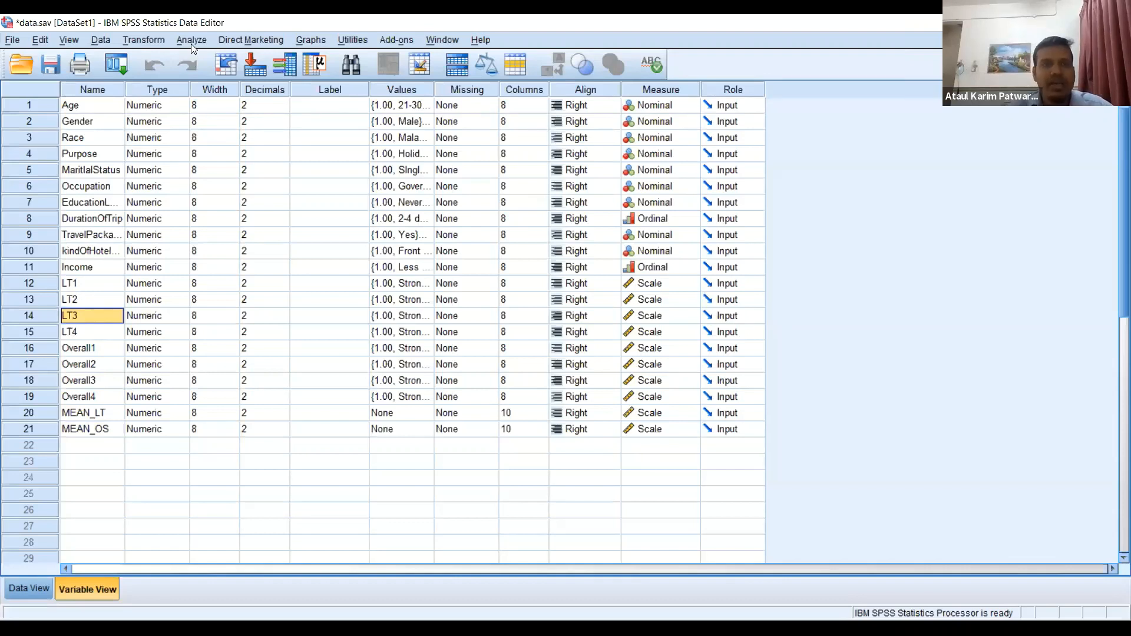
Step: Open the Reliability Analysis procedure of the Scale analyses and reposition its dialog over the variable table
key(alt+a)
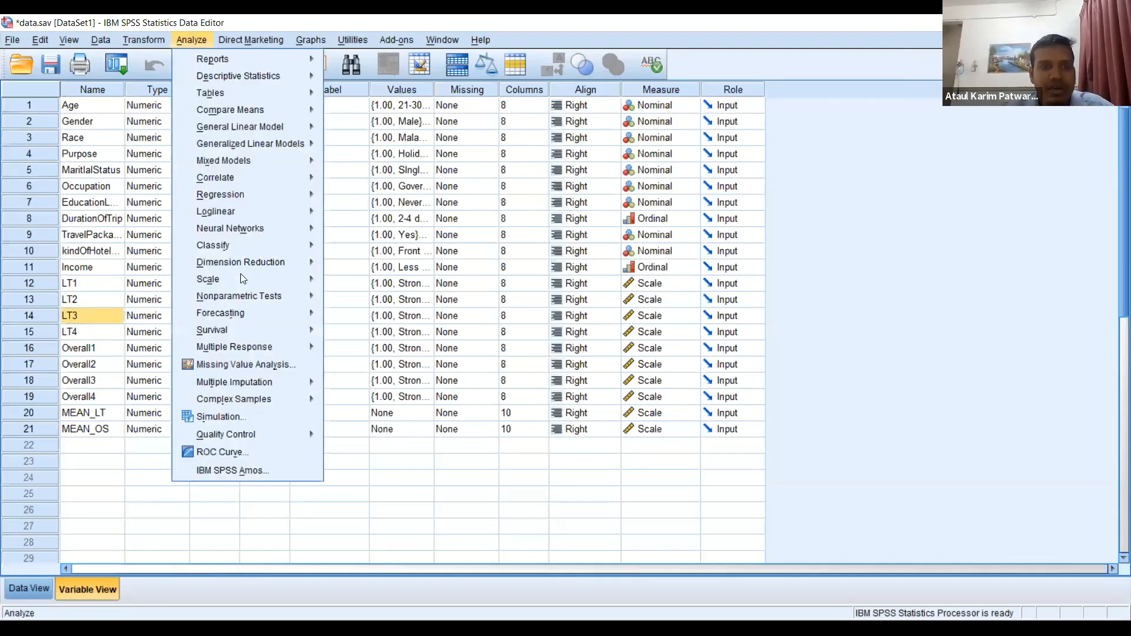
key(Down)
key(Down)
key(Down)
mouse_move(251, 280)
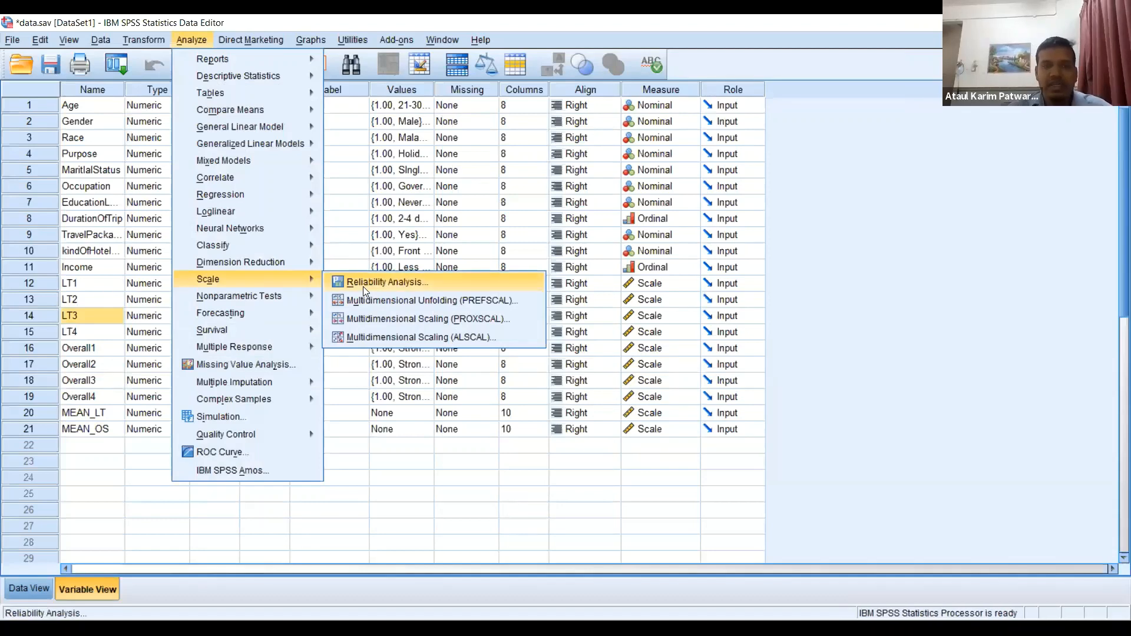
key(Return)
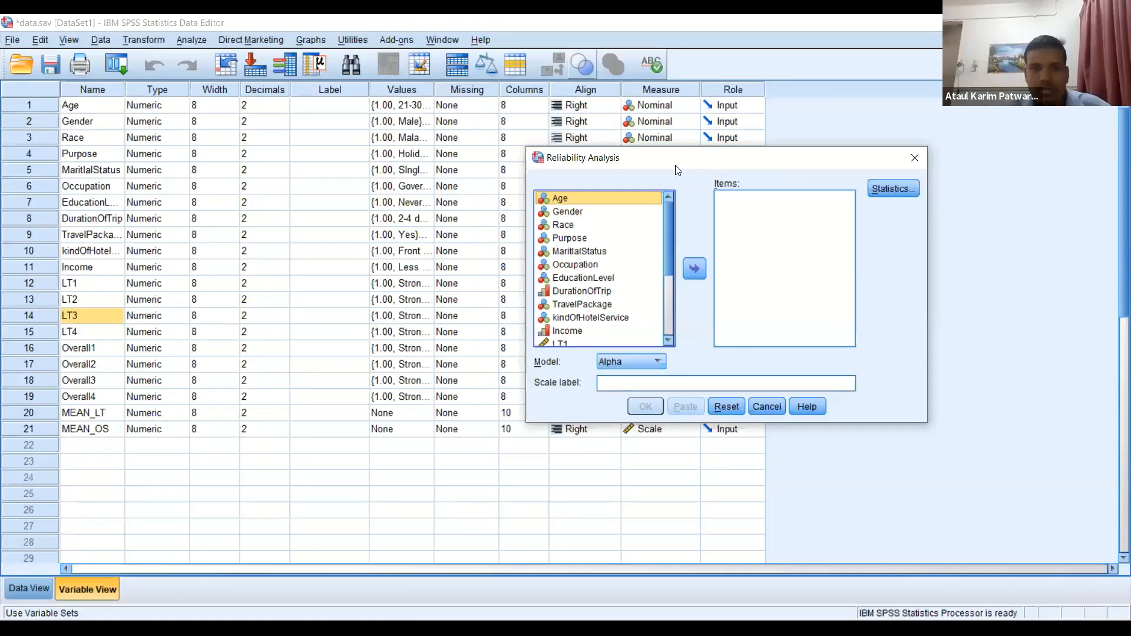
drag(589, 158, 425, 181)
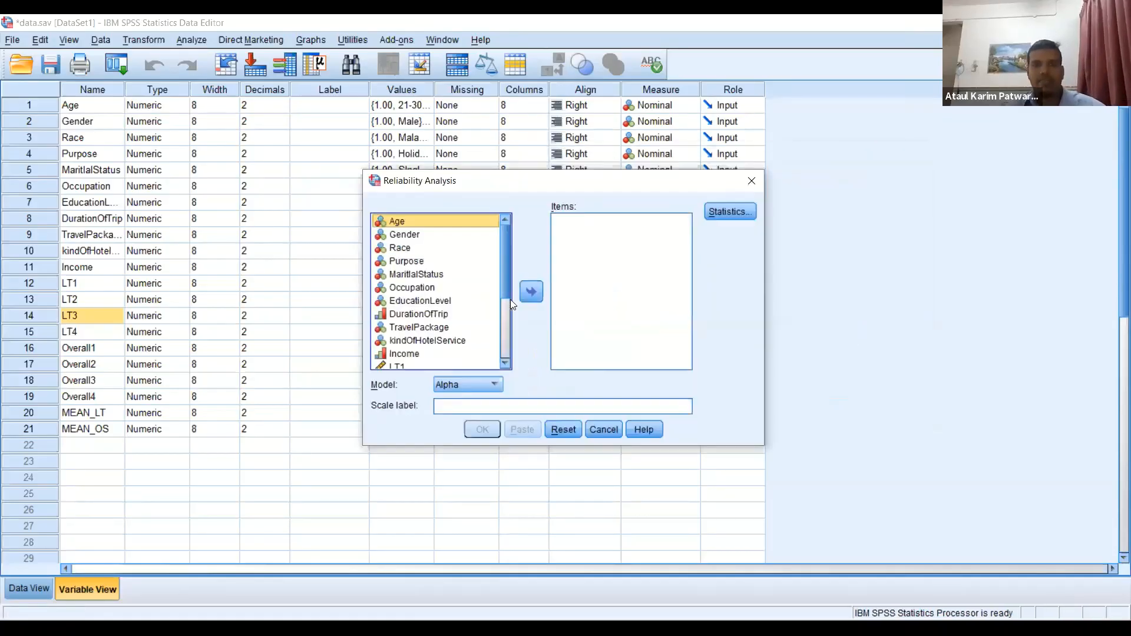
drag(506, 277, 496, 327)
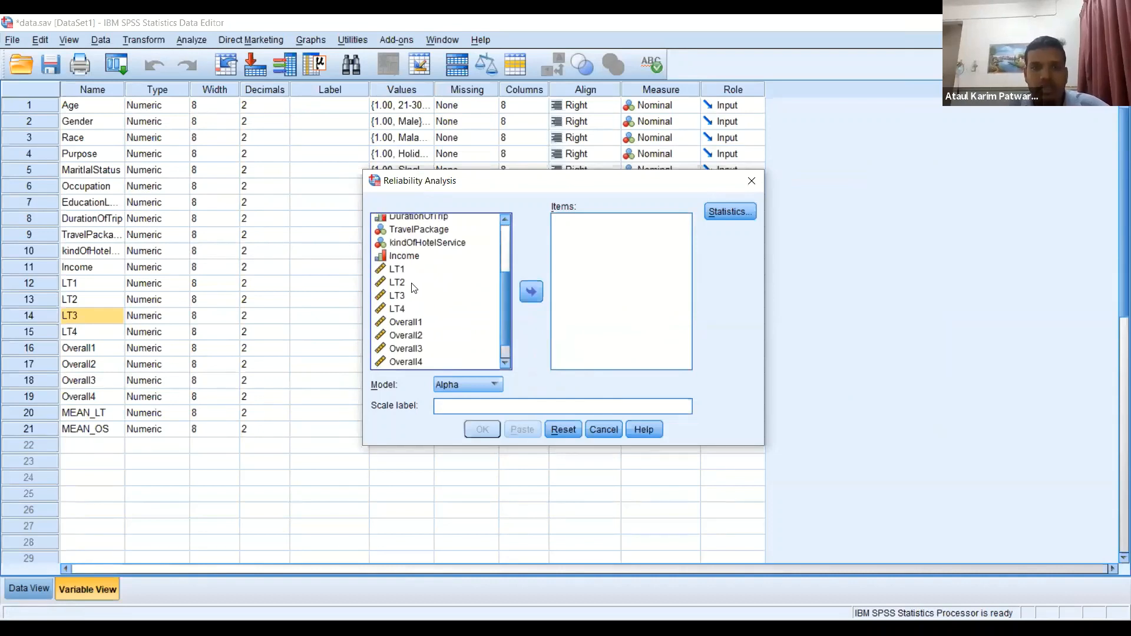
click(397, 270)
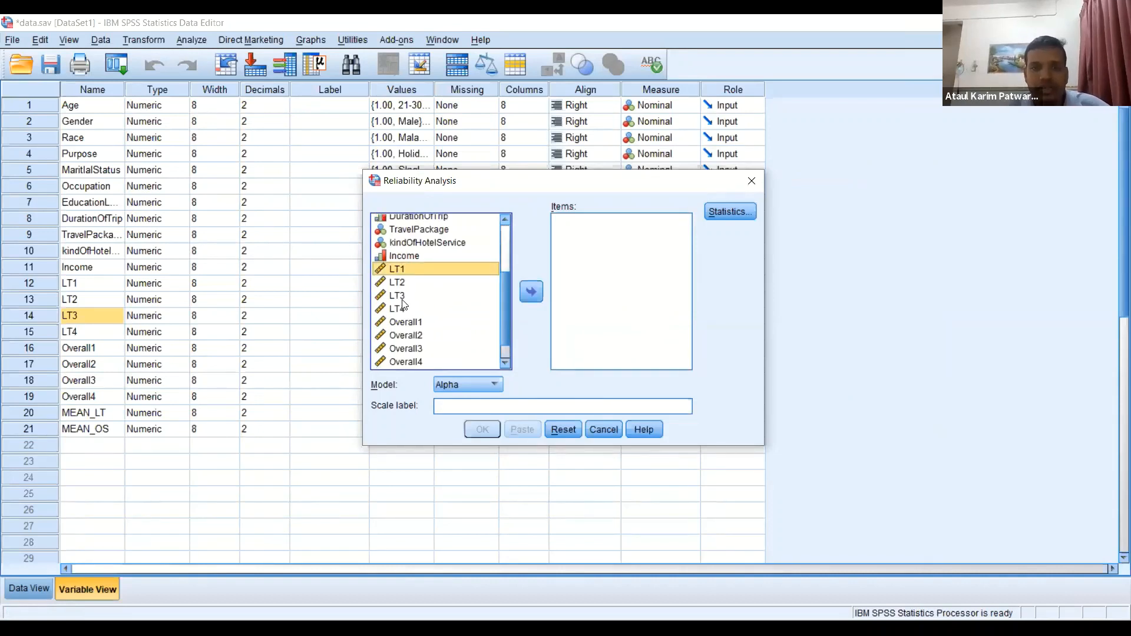
key(shift+Down)
key(shift+Down)
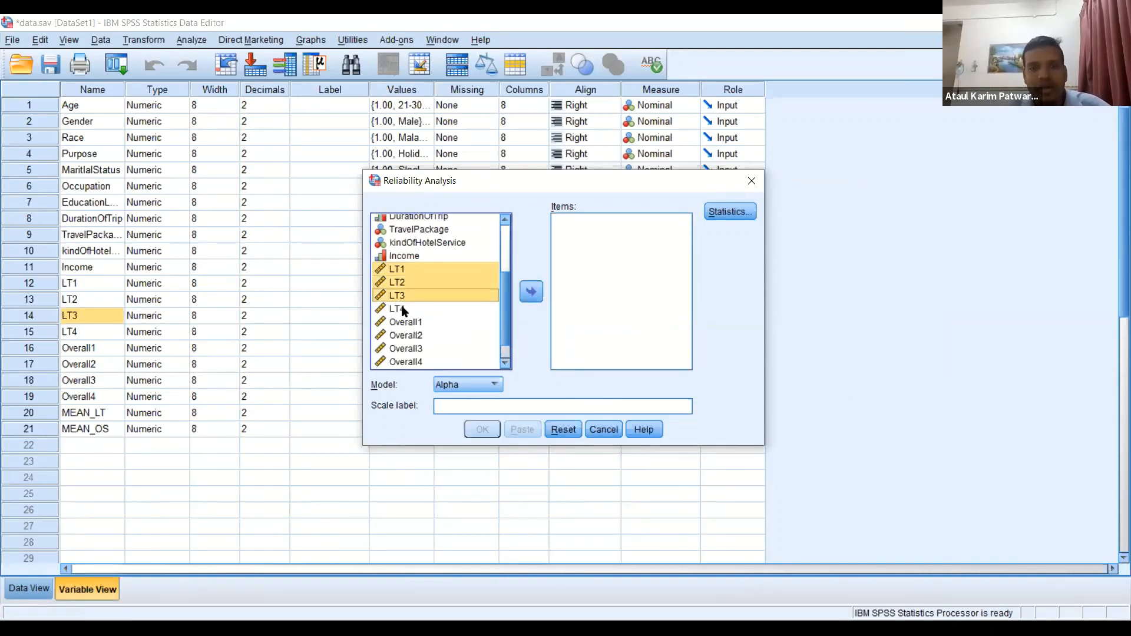
key(shift+Down)
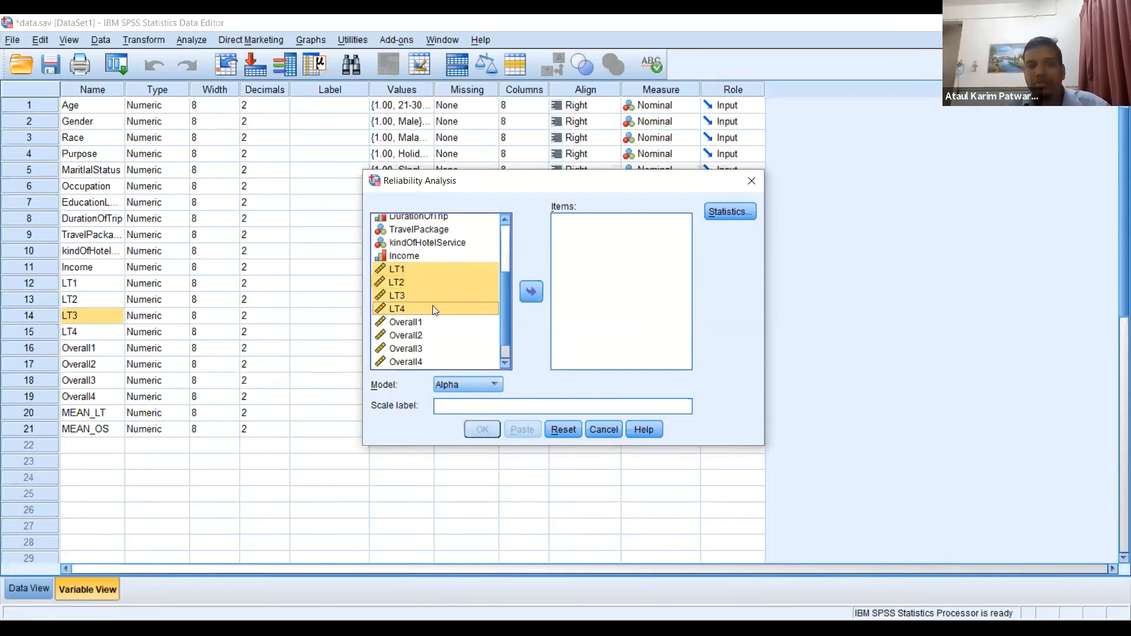
drag(414, 327, 411, 287)
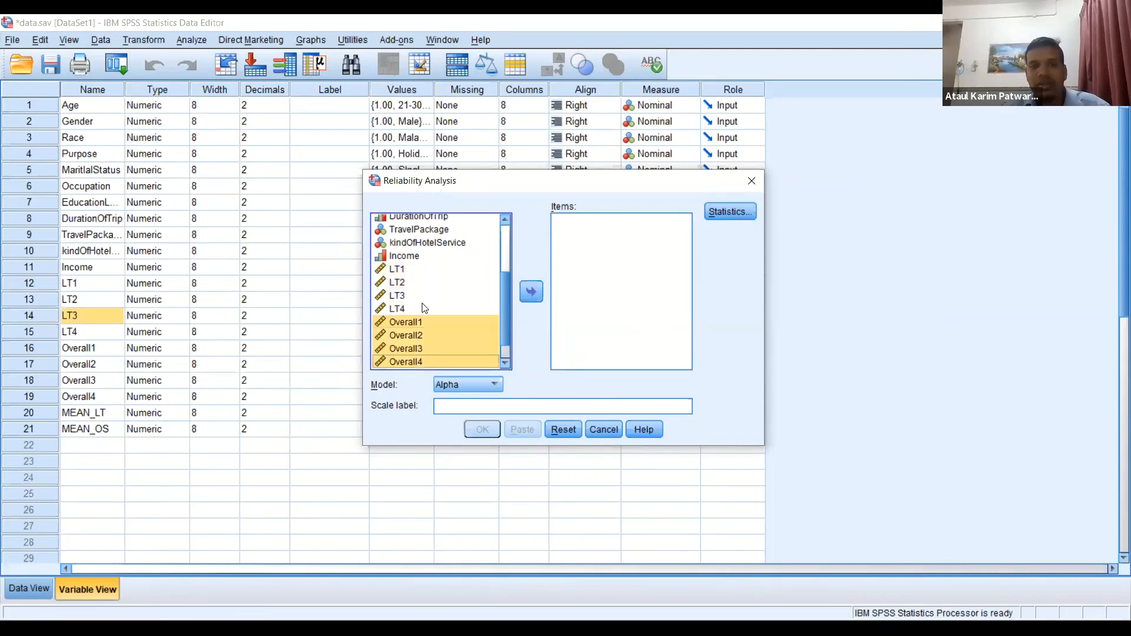
click(417, 310)
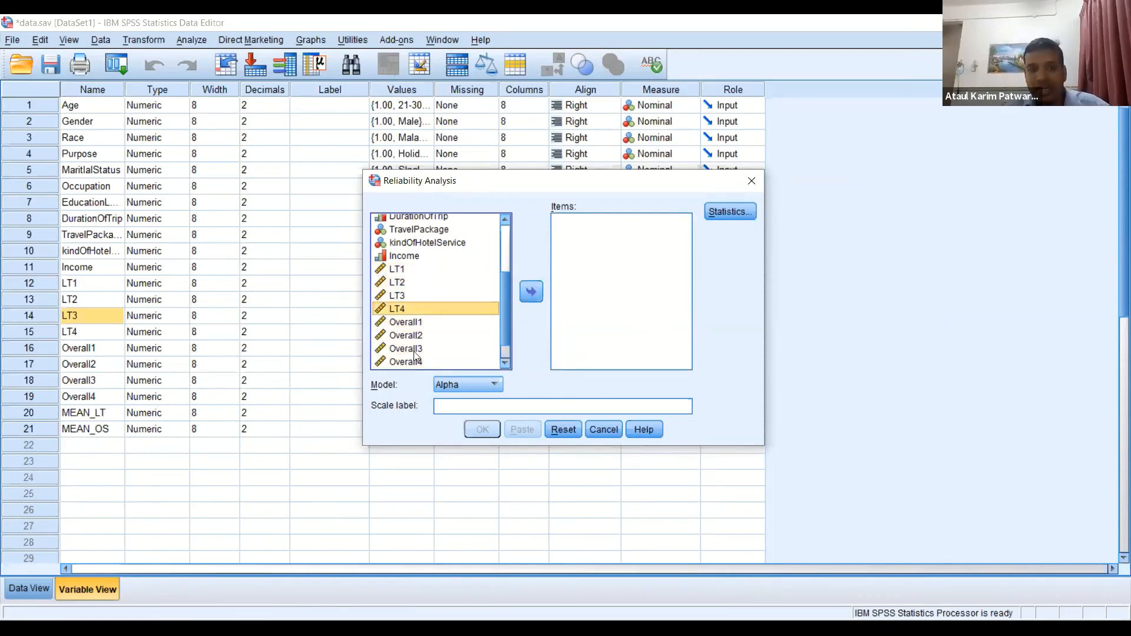
click(414, 349)
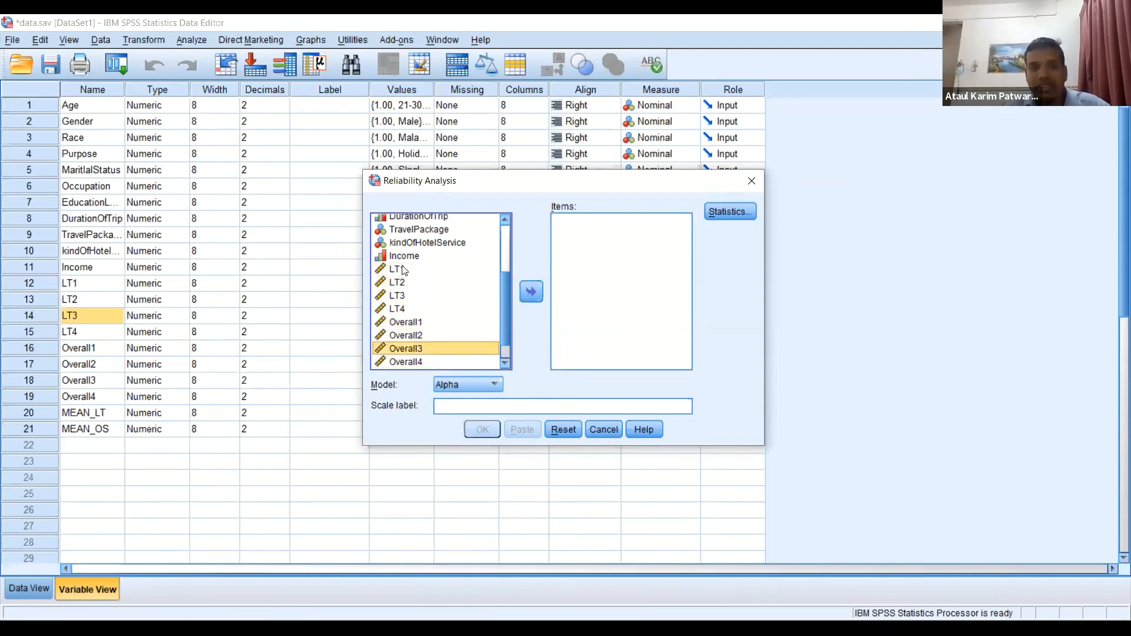
shift+click(404, 270)
shift+click(412, 361)
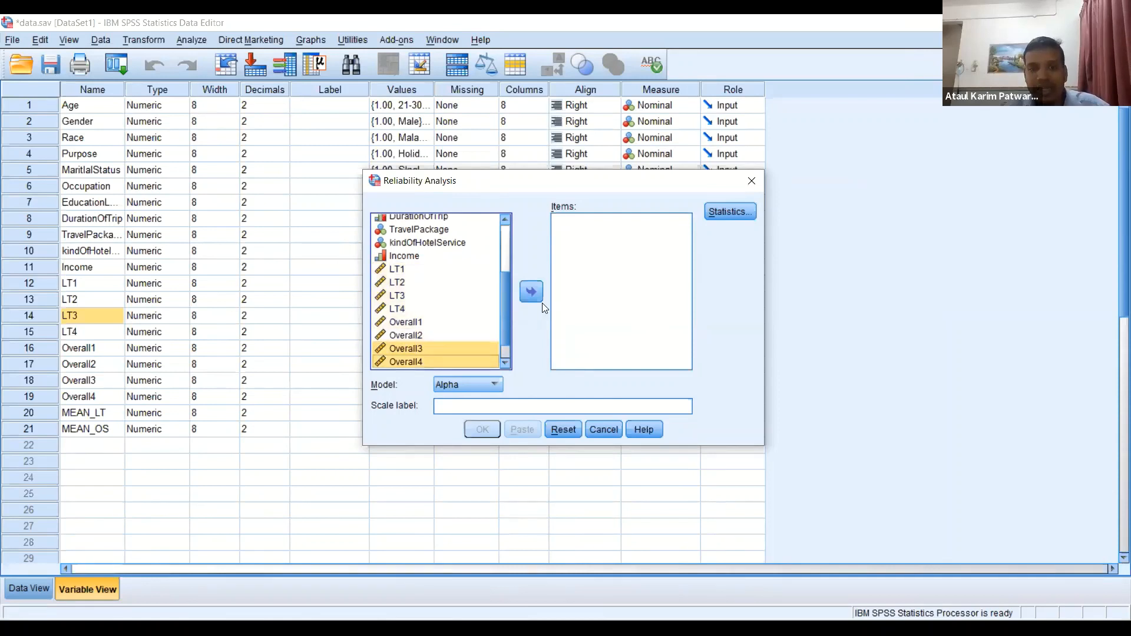
Step: Add LT1, LT2, LT3 and LT4 together as the items of the reliability analysis
click(421, 273)
shift+click(417, 286)
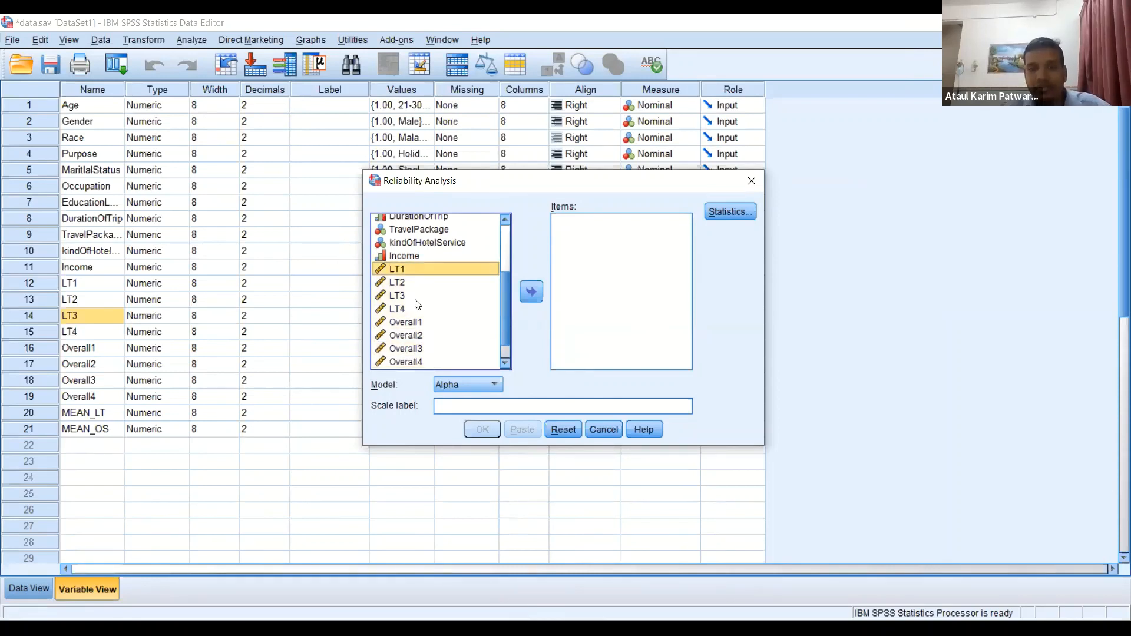
shift+click(414, 311)
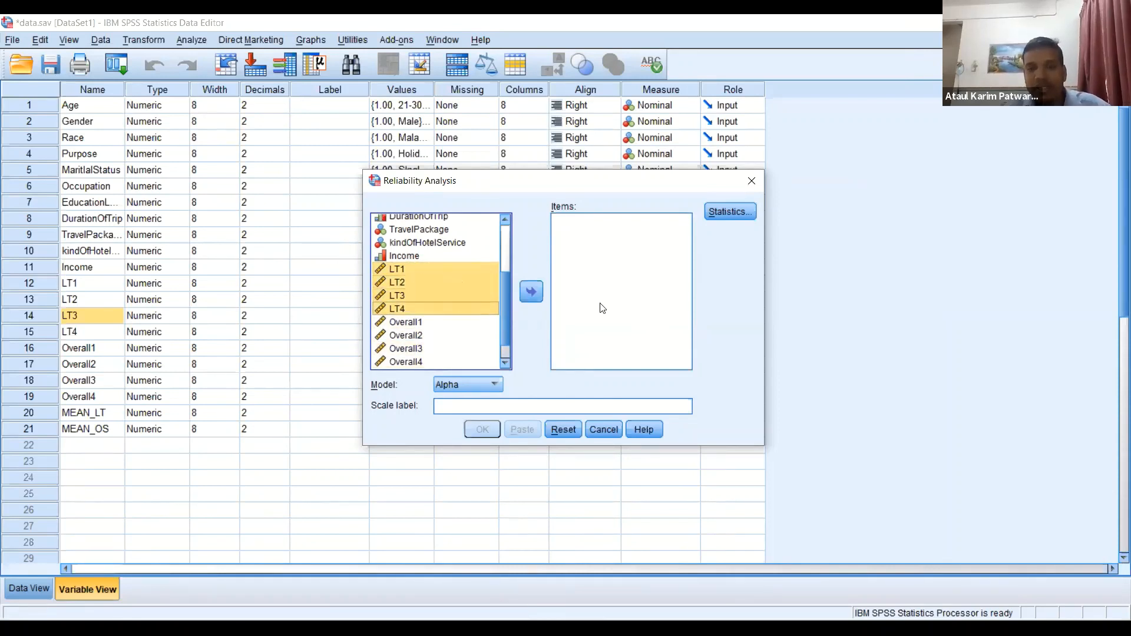
click(529, 292)
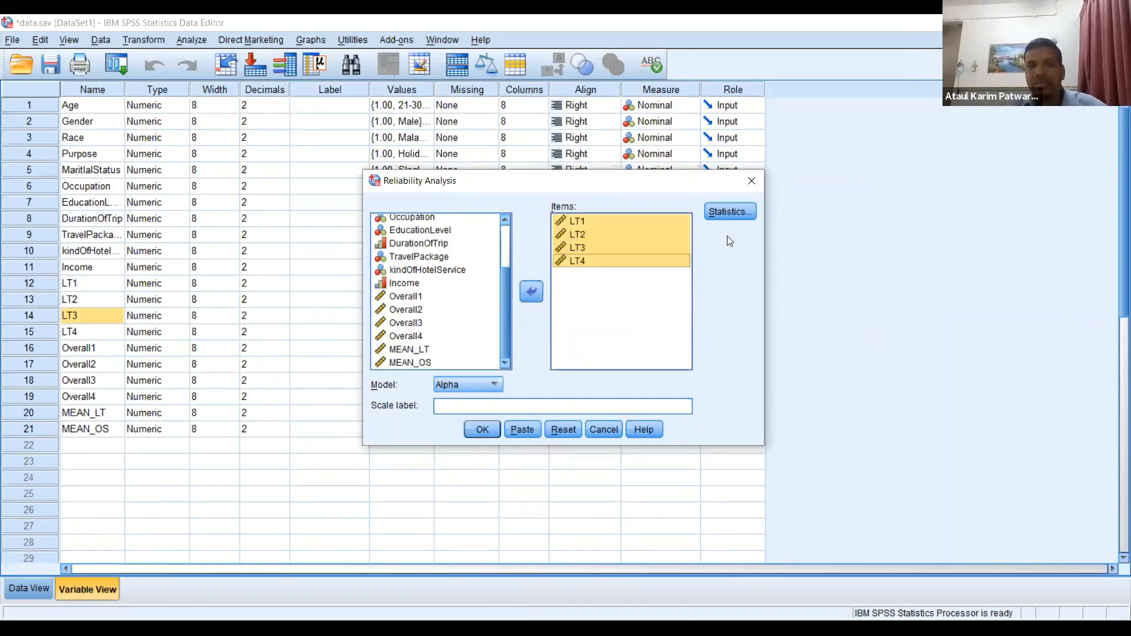
Step: Request the Scale if item deleted descriptives and run the Alpha reliability analysis for the four LT items
click(733, 216)
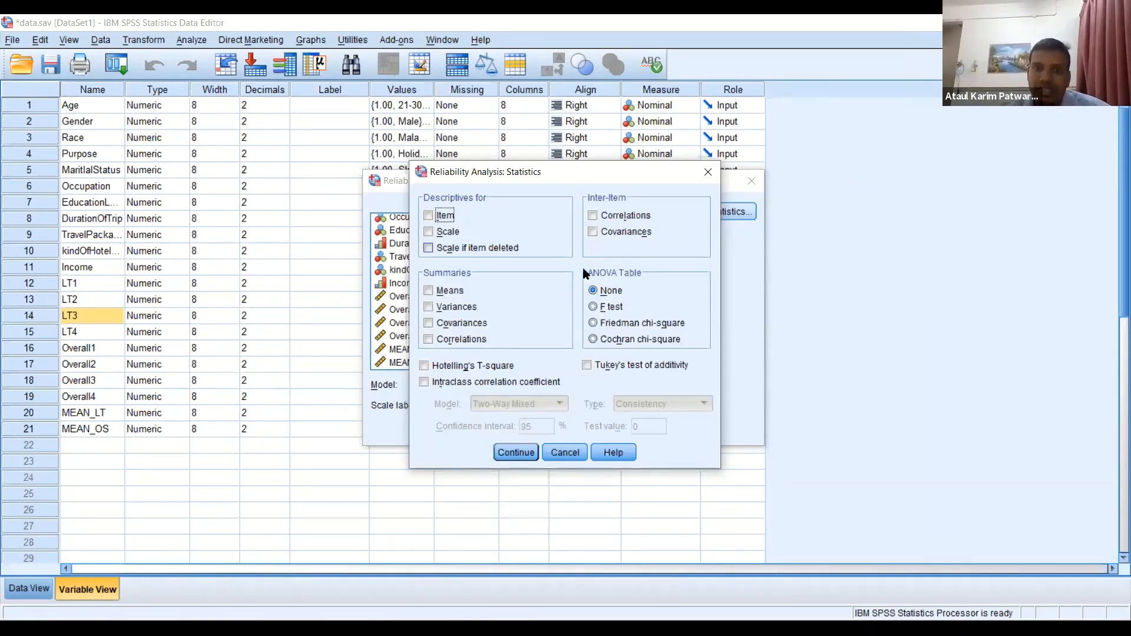
click(429, 248)
click(520, 450)
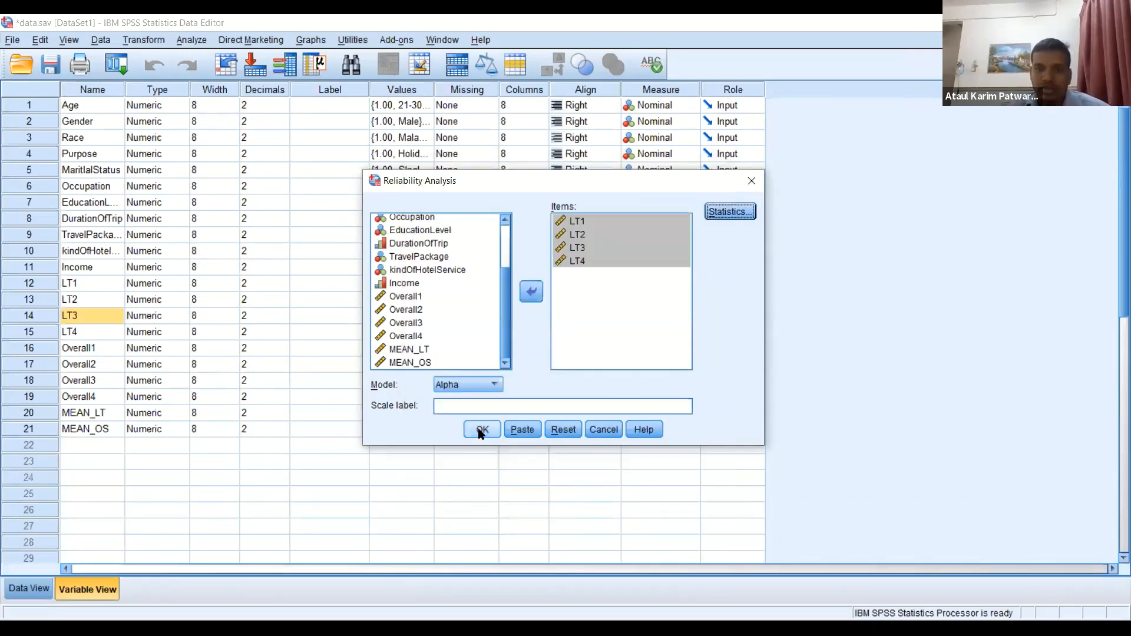
click(480, 430)
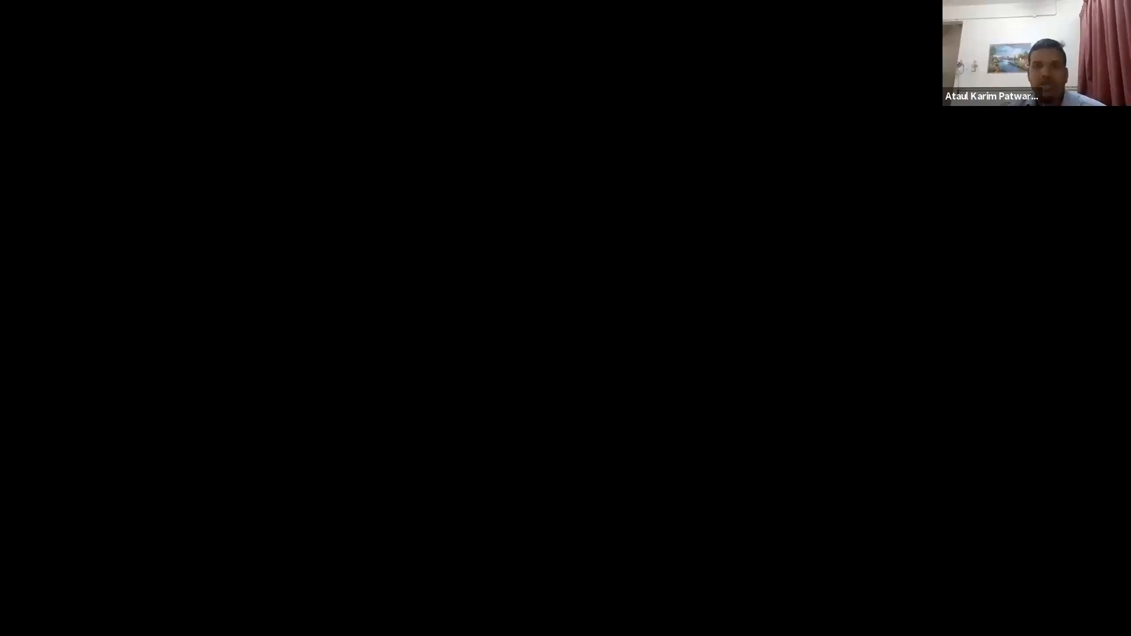
scroll(585, 255, down, 1)
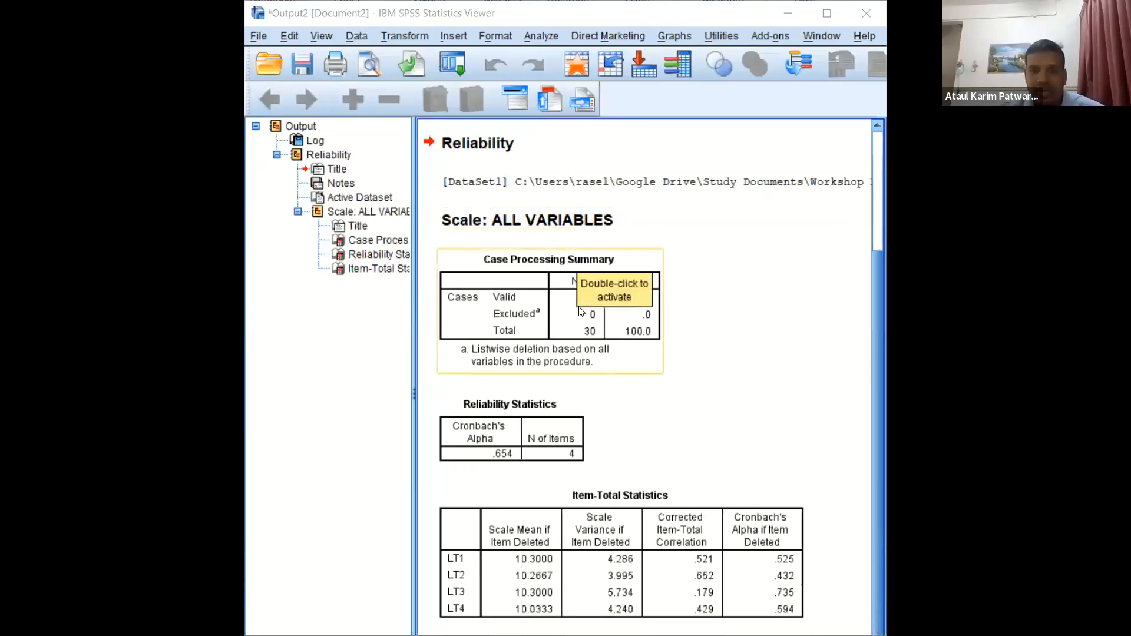
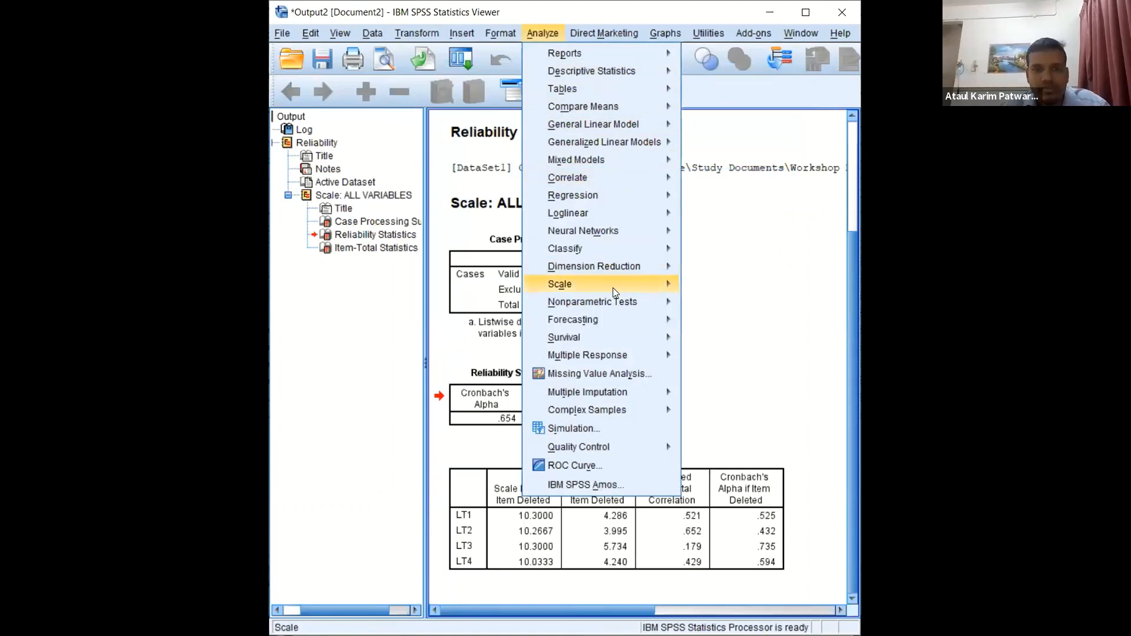
Step: Reopen Reliability Analysis and remove LT1 to LT4 from its items
mouse_move(685, 282)
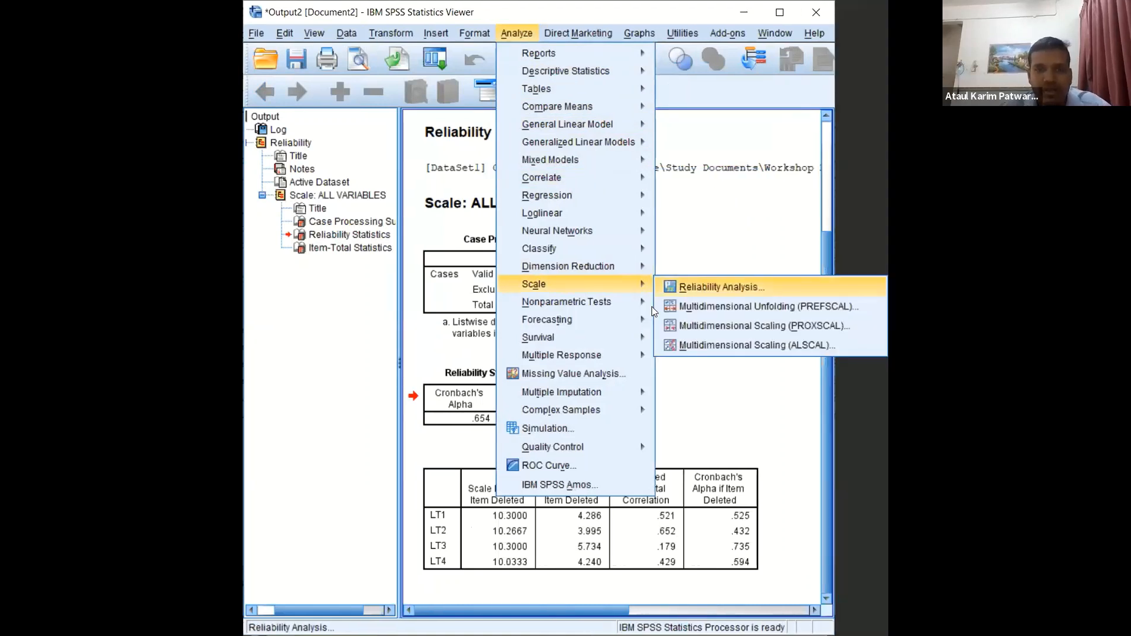
click(737, 285)
key(ctrl+a)
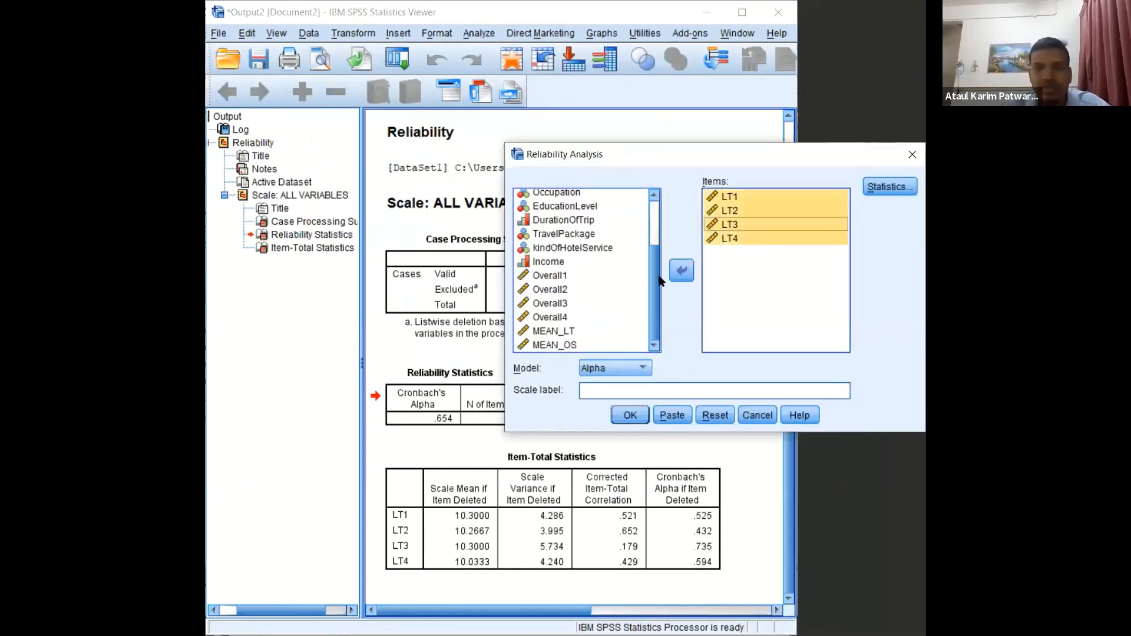
click(681, 271)
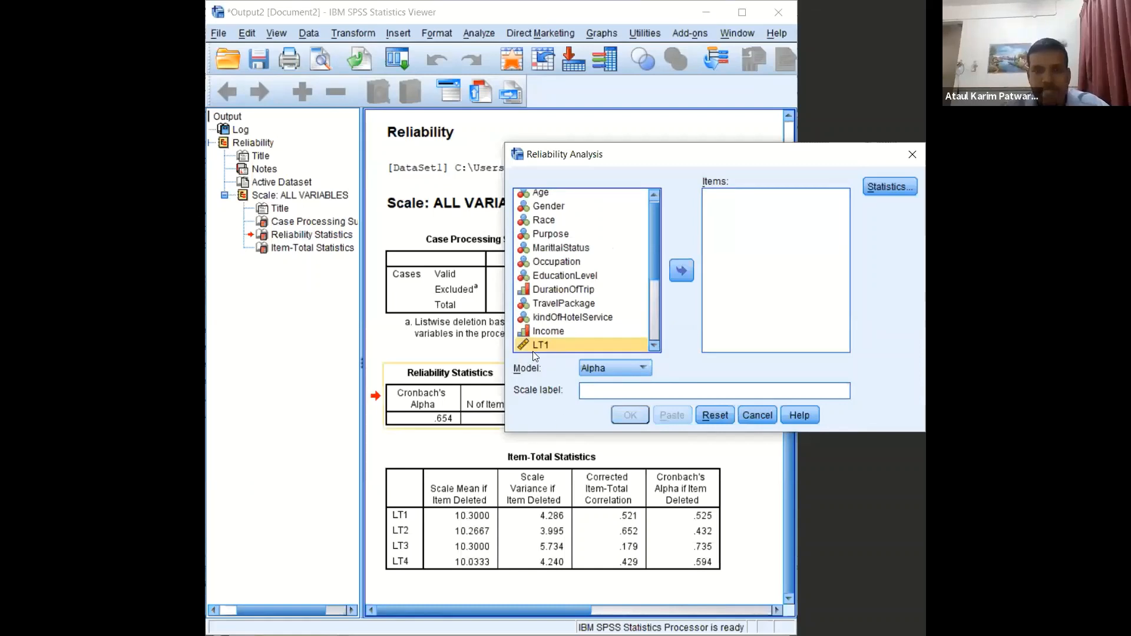
Step: Add Overall1, Overall2, Overall3 and Overall4 as the reliability items and run the analysis with the Alpha model
scroll(551, 332, down, 3)
shift+click(542, 261)
drag(546, 280, 721, 318)
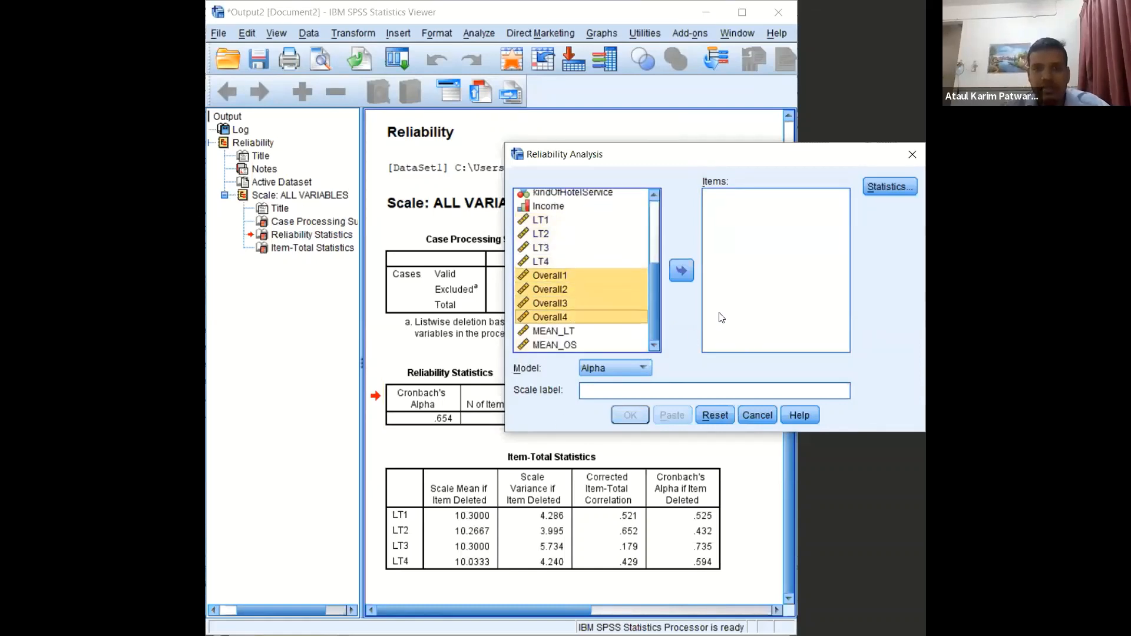
click(680, 277)
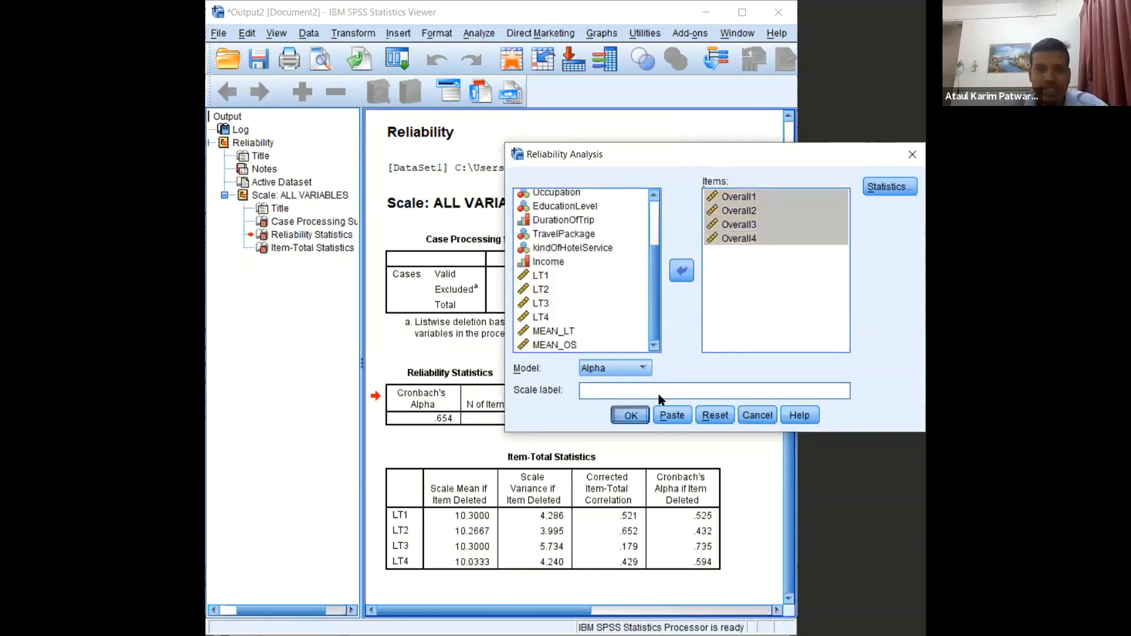
key(Return)
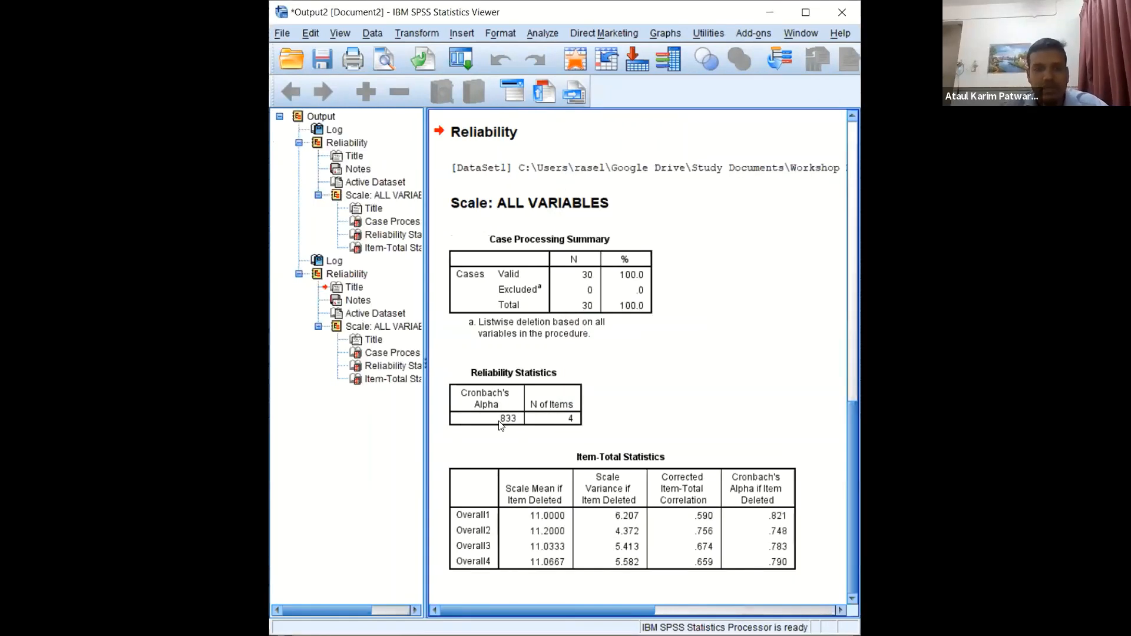
Step: Examine Cronbach's Alpha for the Overall items and compare it with the alpha if item deleted values
click(493, 422)
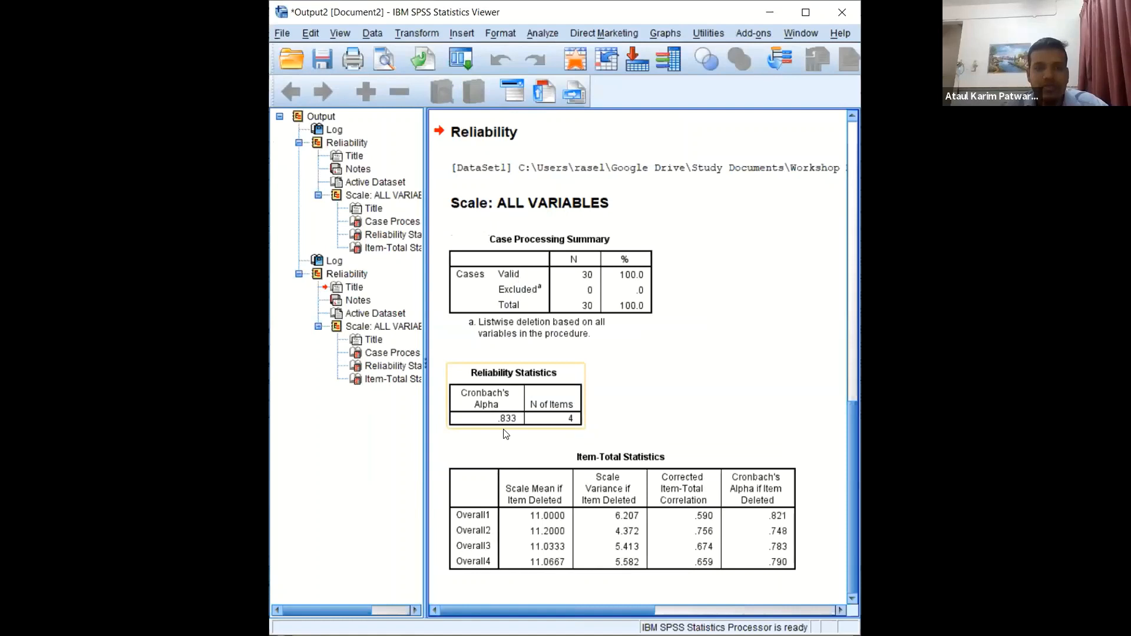
click(781, 521)
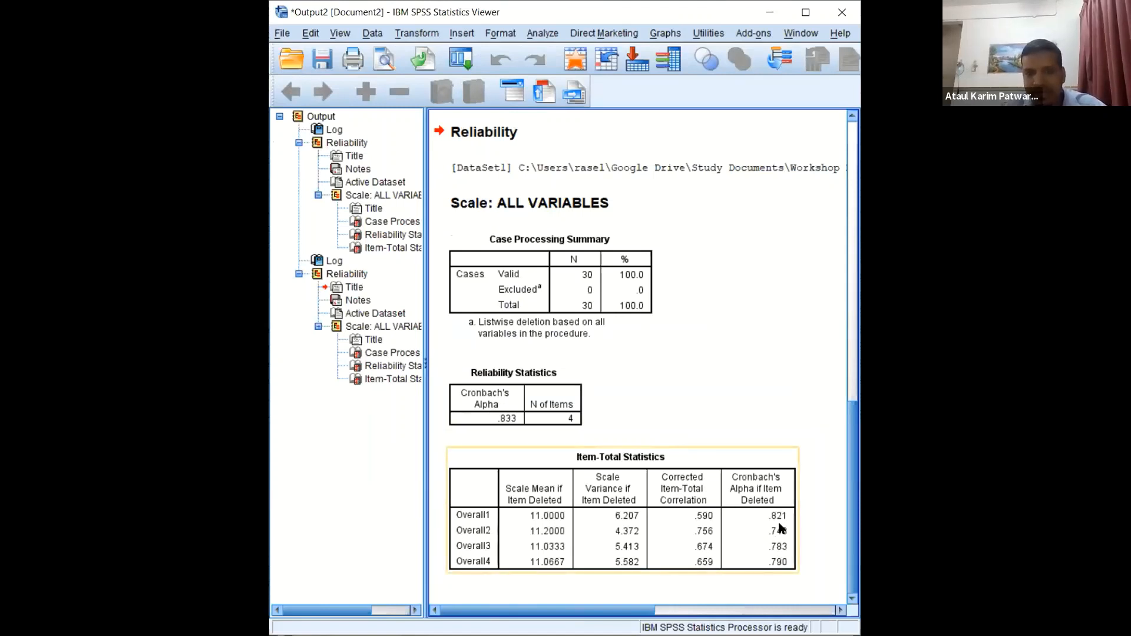
click(524, 405)
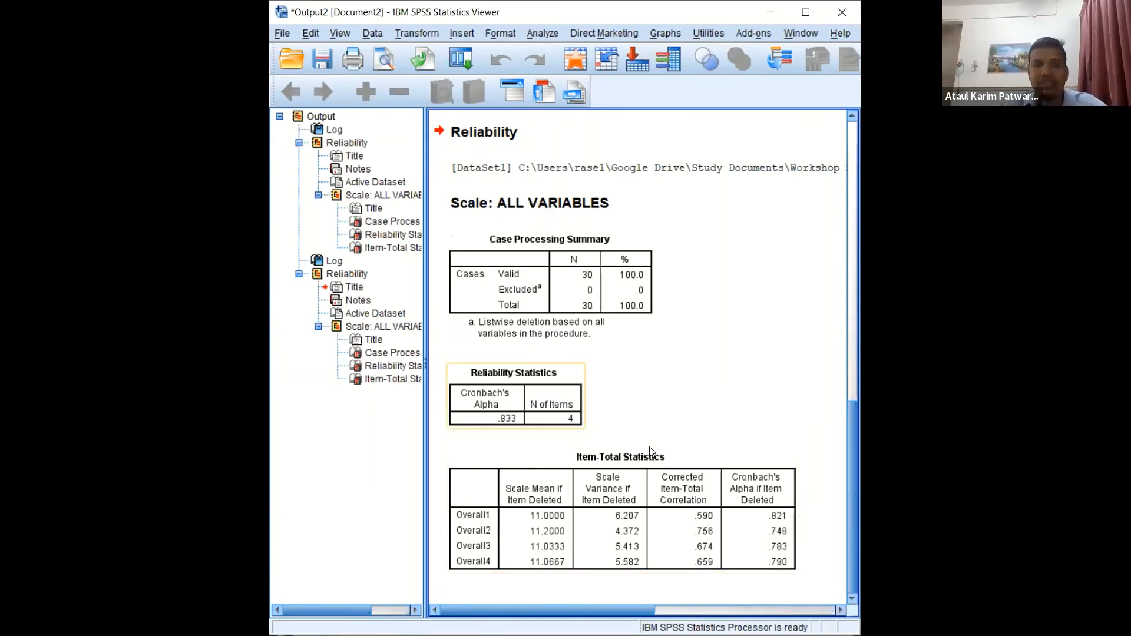
Step: Review the Reliability Statistics and Item-Total Statistics tables for Overall1 to Overall4
click(651, 454)
click(526, 417)
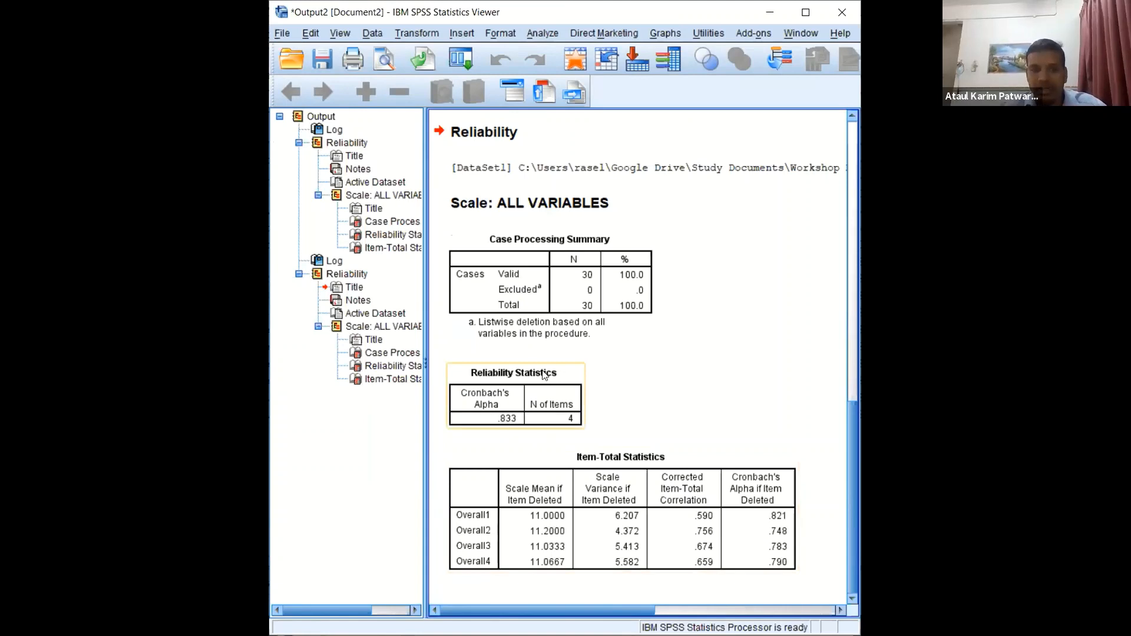
click(771, 545)
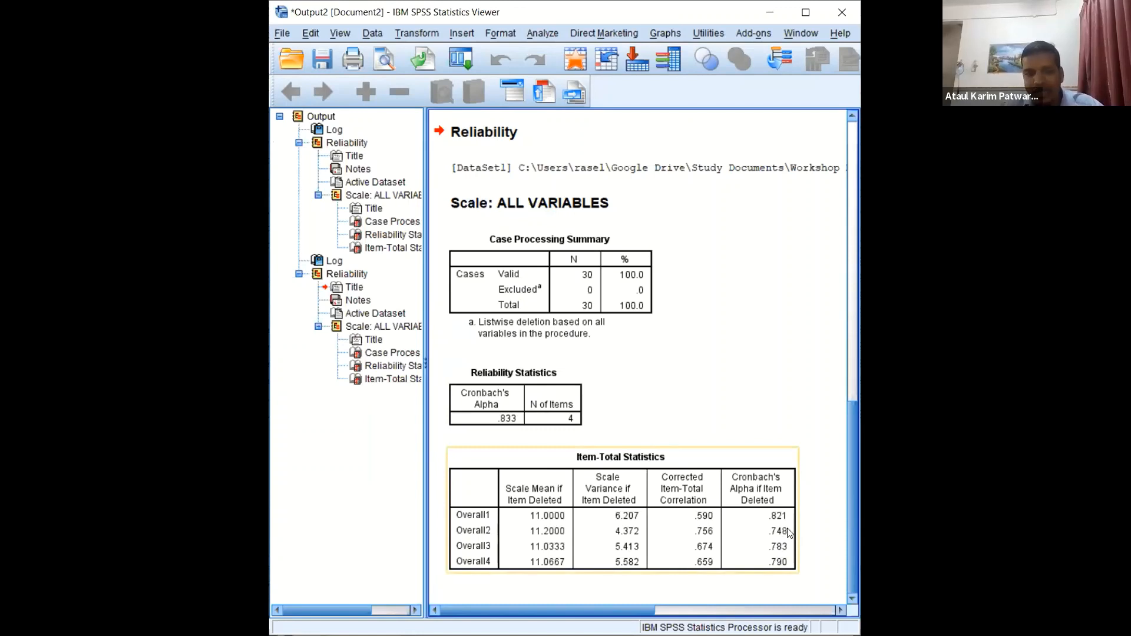
click(725, 353)
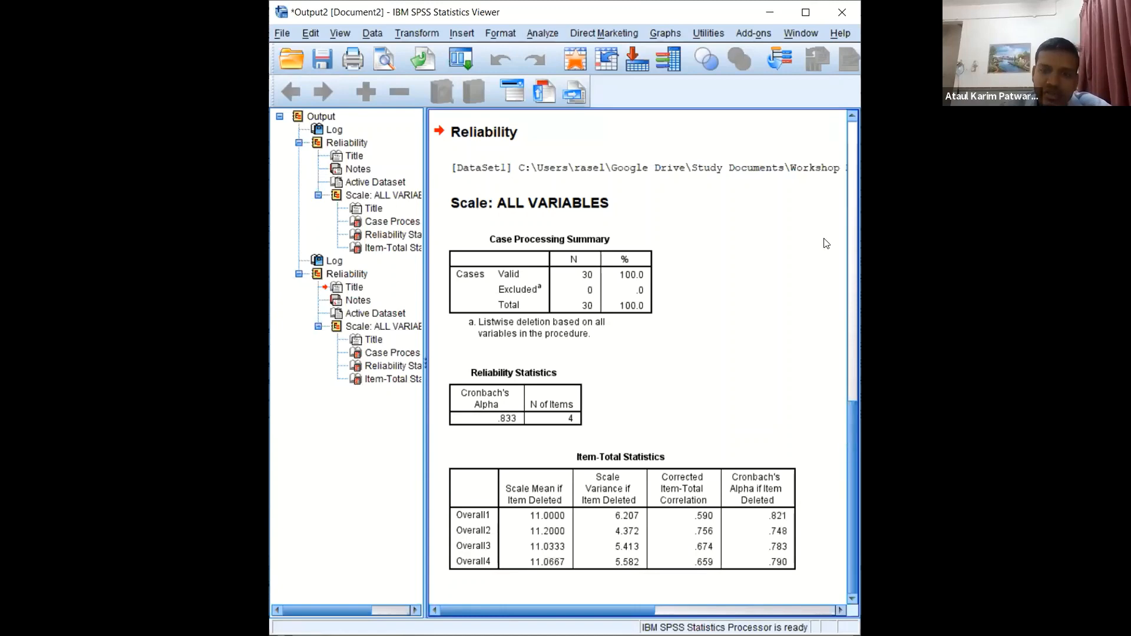
scroll(846, 447, up, 4)
scroll(801, 548, down, 4)
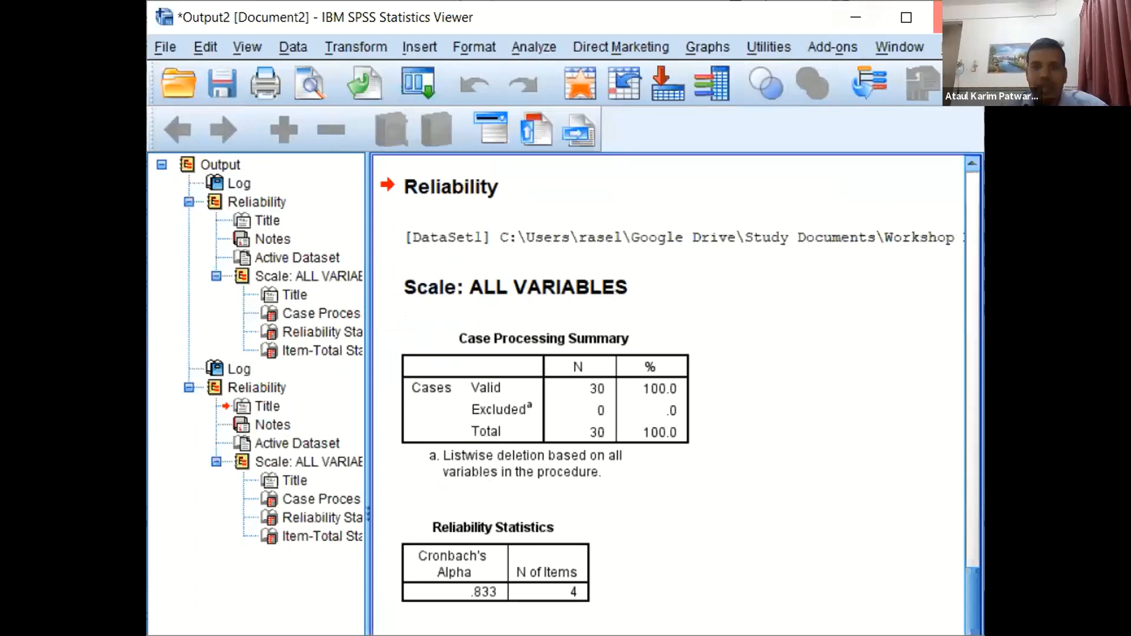
click(958, 18)
click(566, 494)
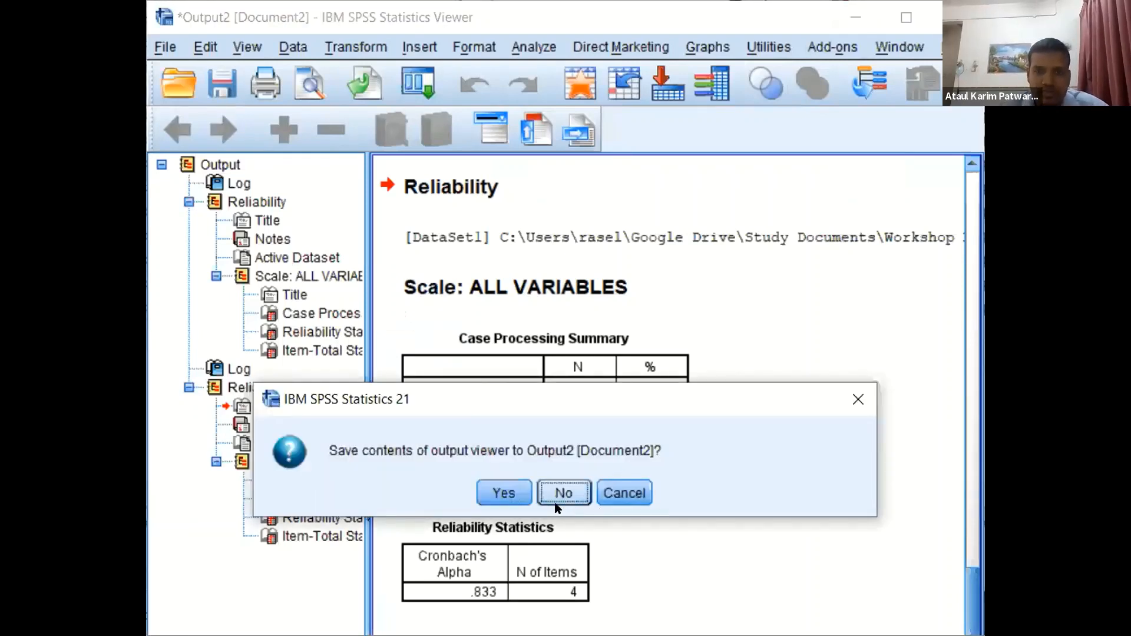
click(842, 398)
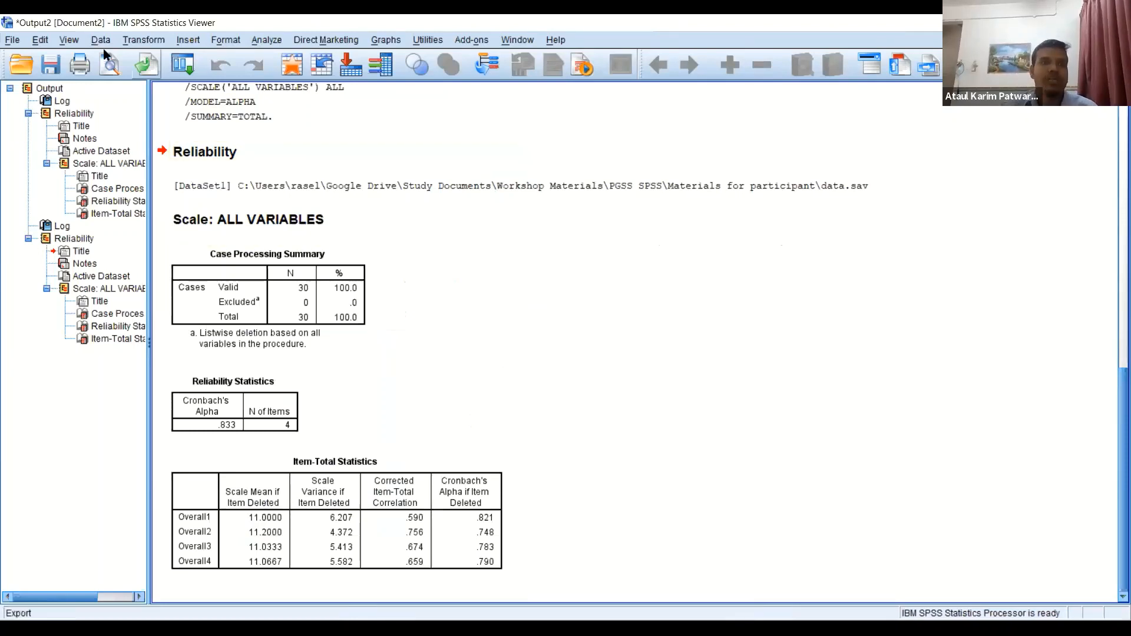
click(143, 41)
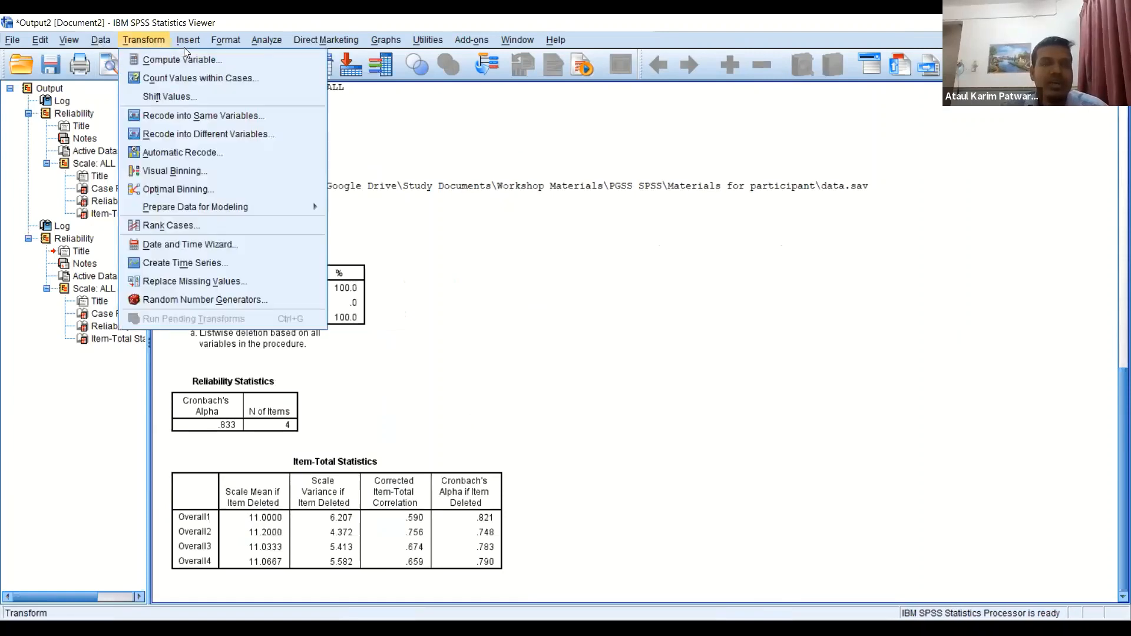
mouse_move(154, 42)
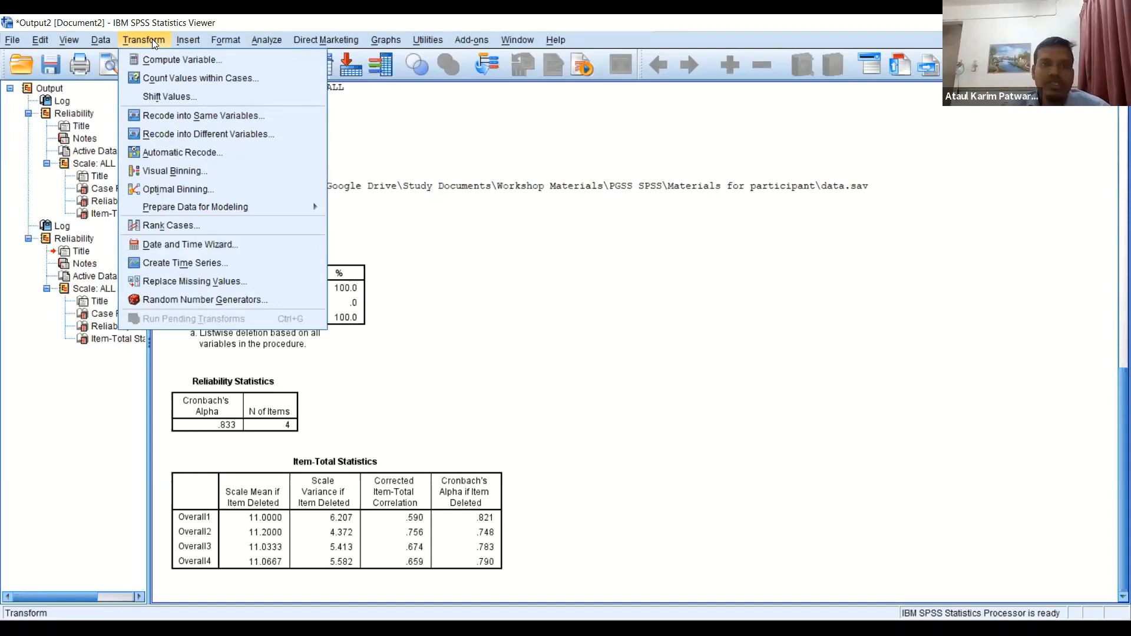
mouse_move(226, 39)
click(228, 108)
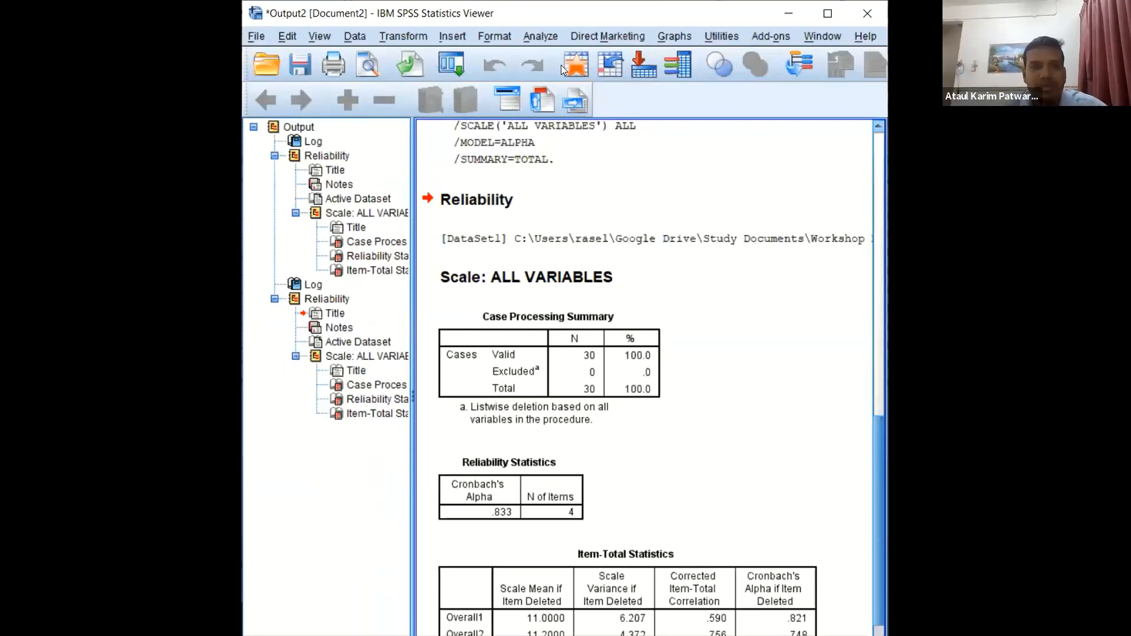
Step: Run Explore with MEAN_LT and MEAN_OS as the dependent variables, adding histograms to the stem-and-leaf plots
key(alt+a)
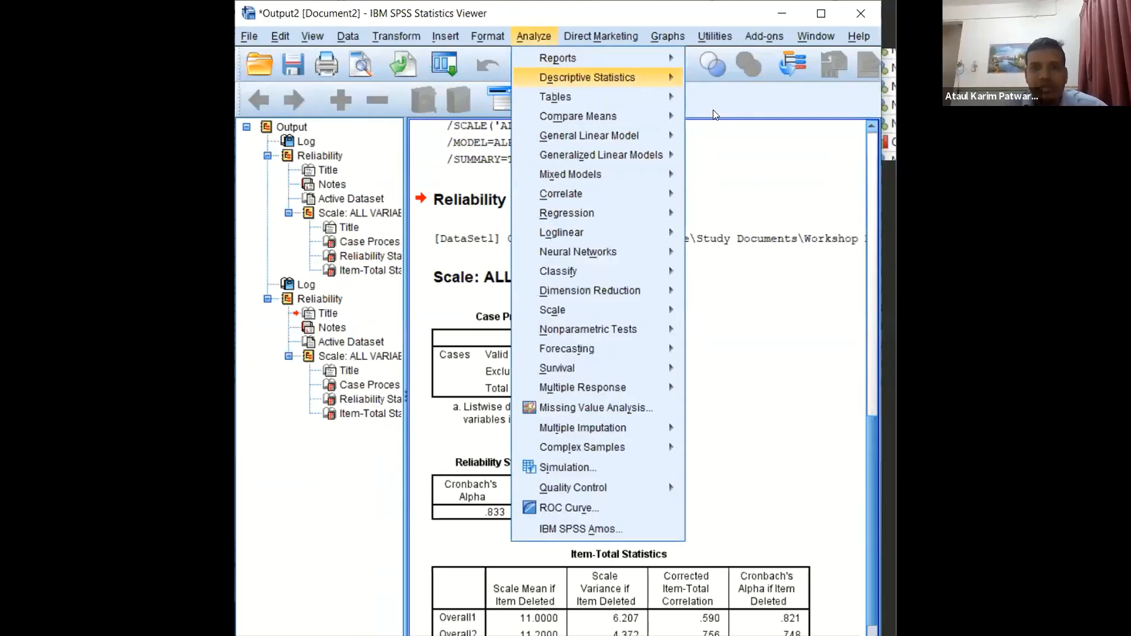
mouse_move(612, 77)
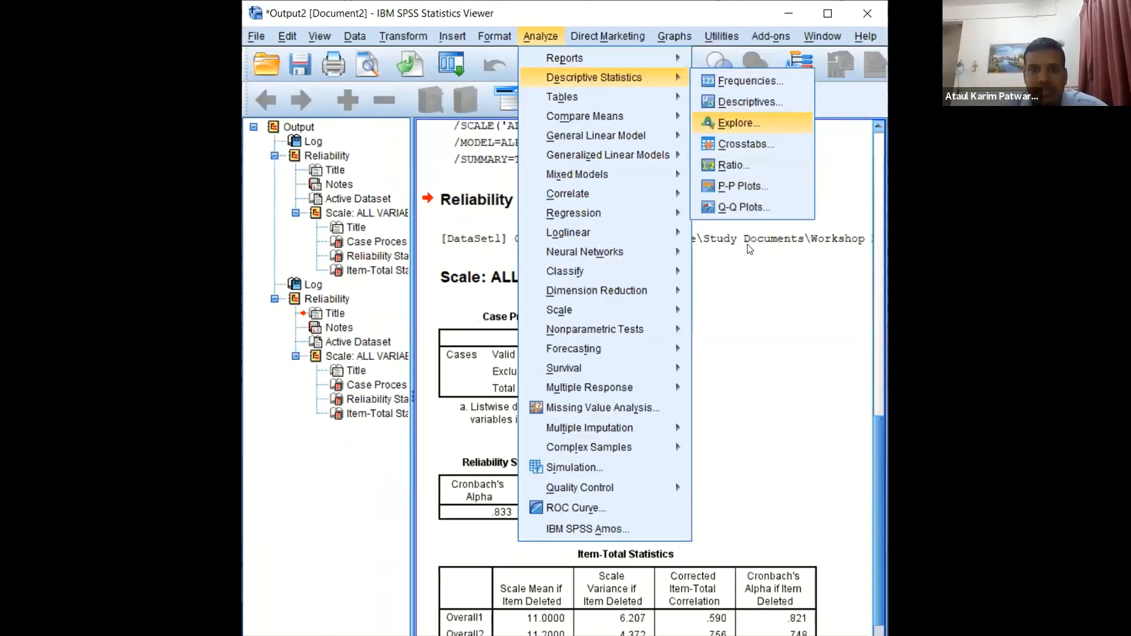
scroll(629, 253, down, 5)
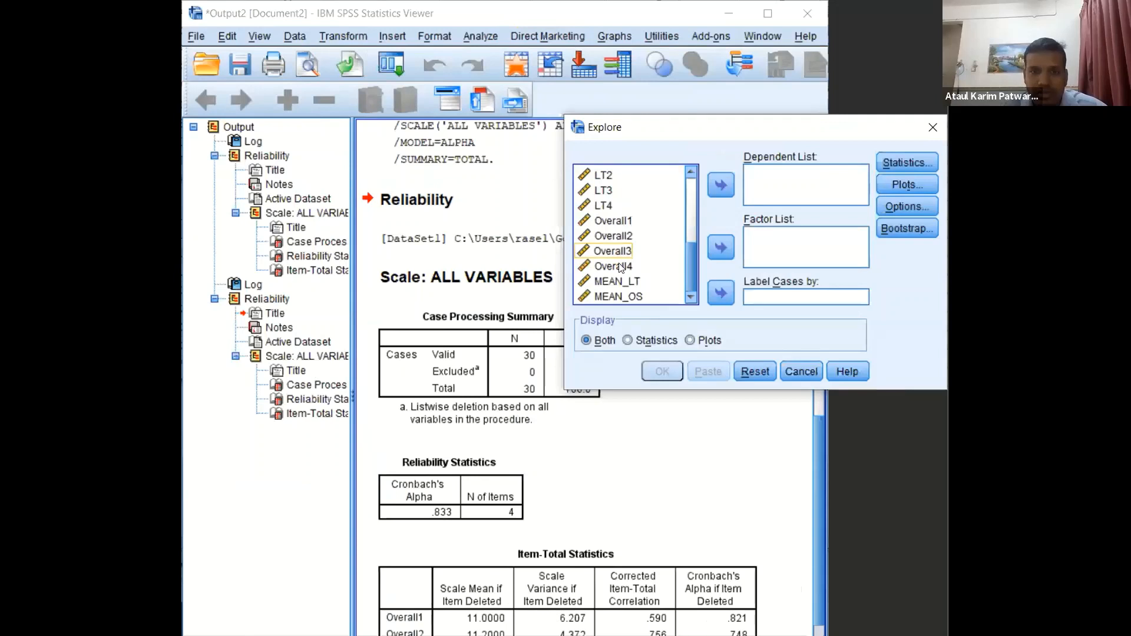
click(619, 296)
shift+click(618, 282)
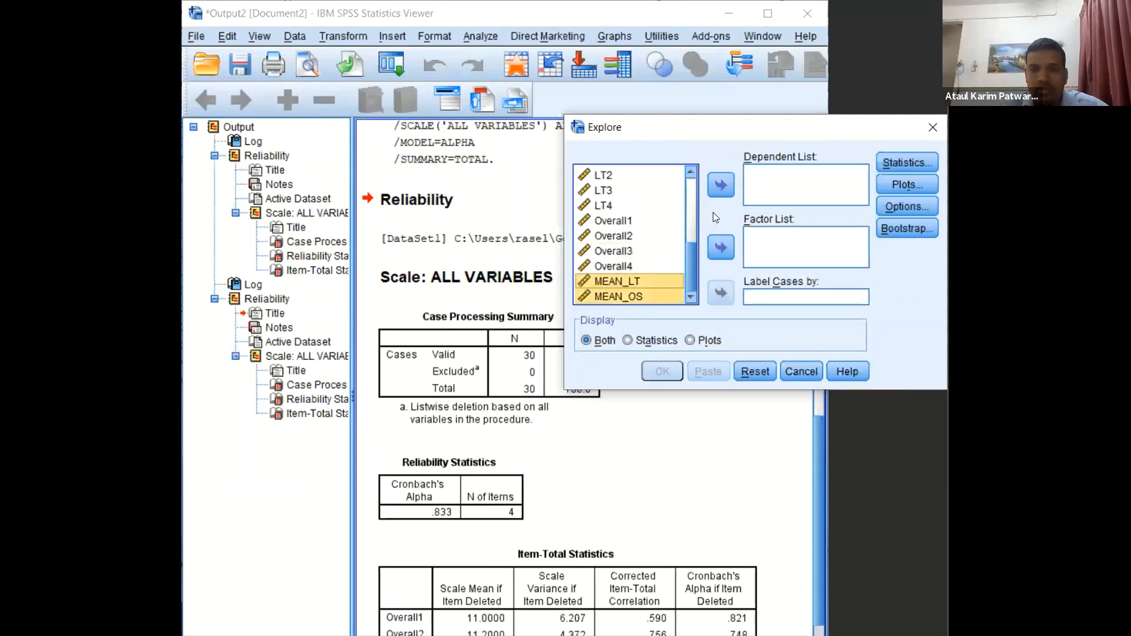
click(720, 185)
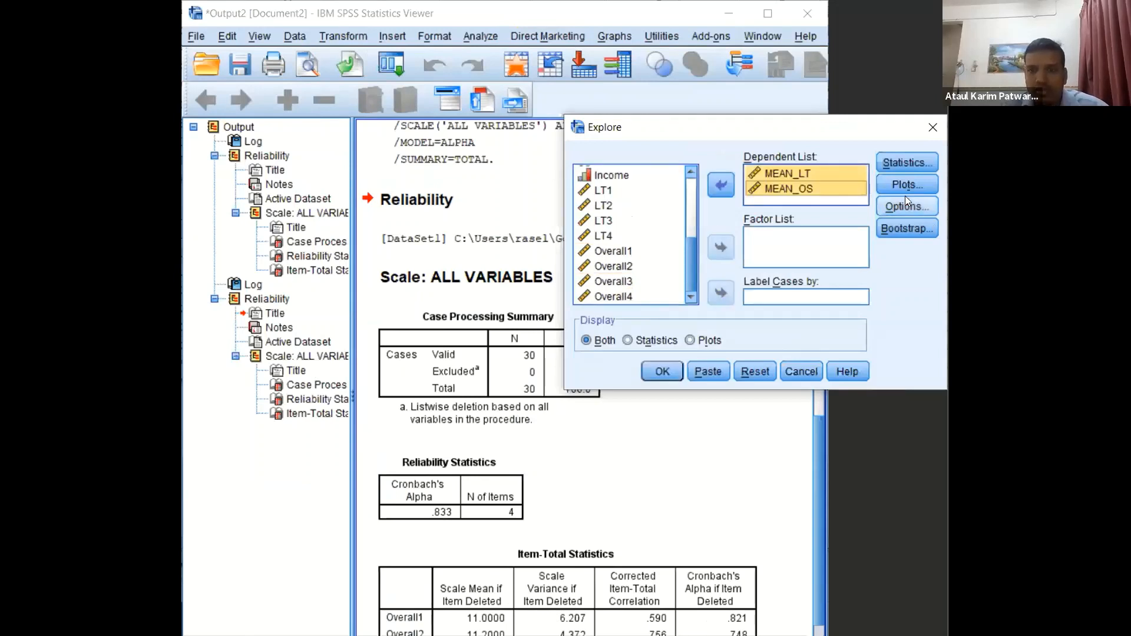
click(905, 189)
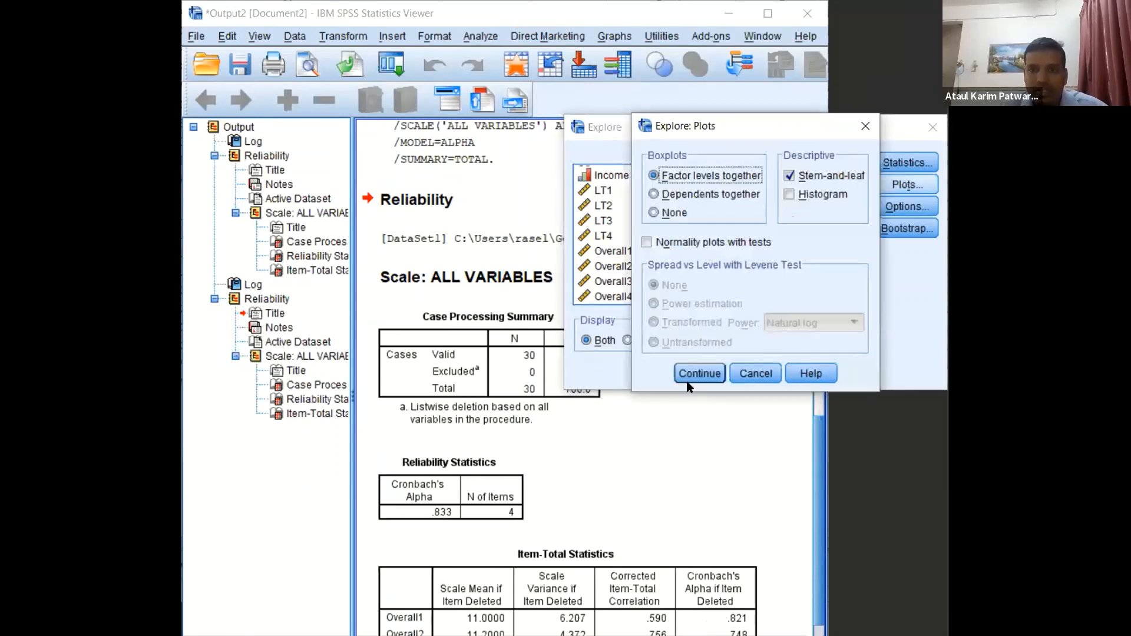
click(790, 194)
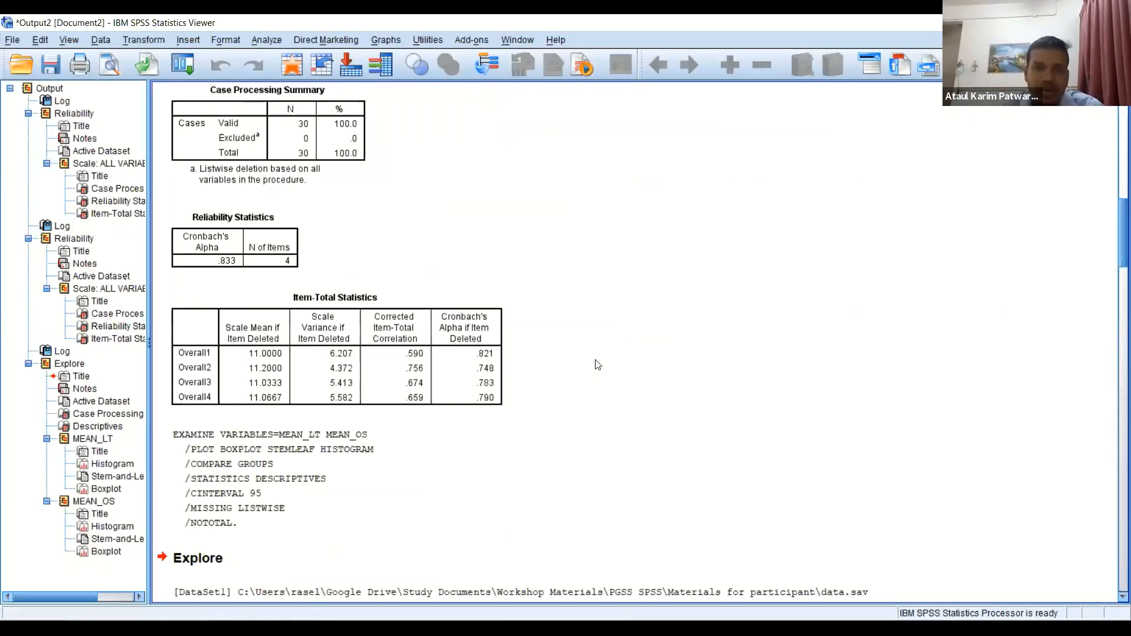
Step: Examine the Explore descriptives, histograms and stem-and-leaf plots to judge the distributions of MEAN_LT and MEAN_OS
scroll(595, 368, down, 5)
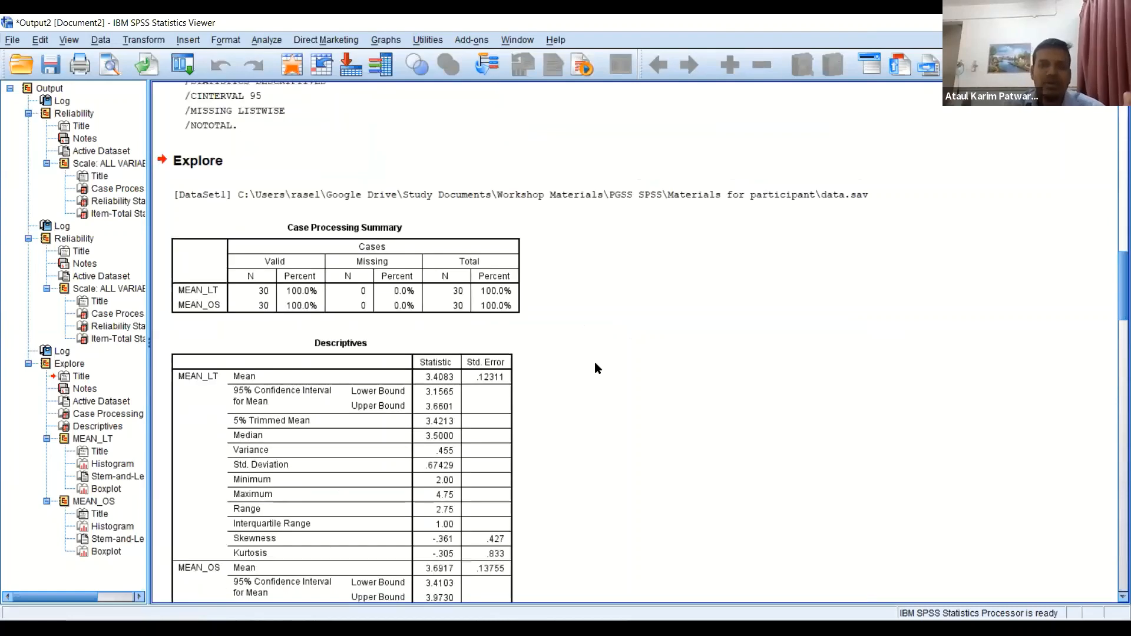
scroll(595, 368, down, 10)
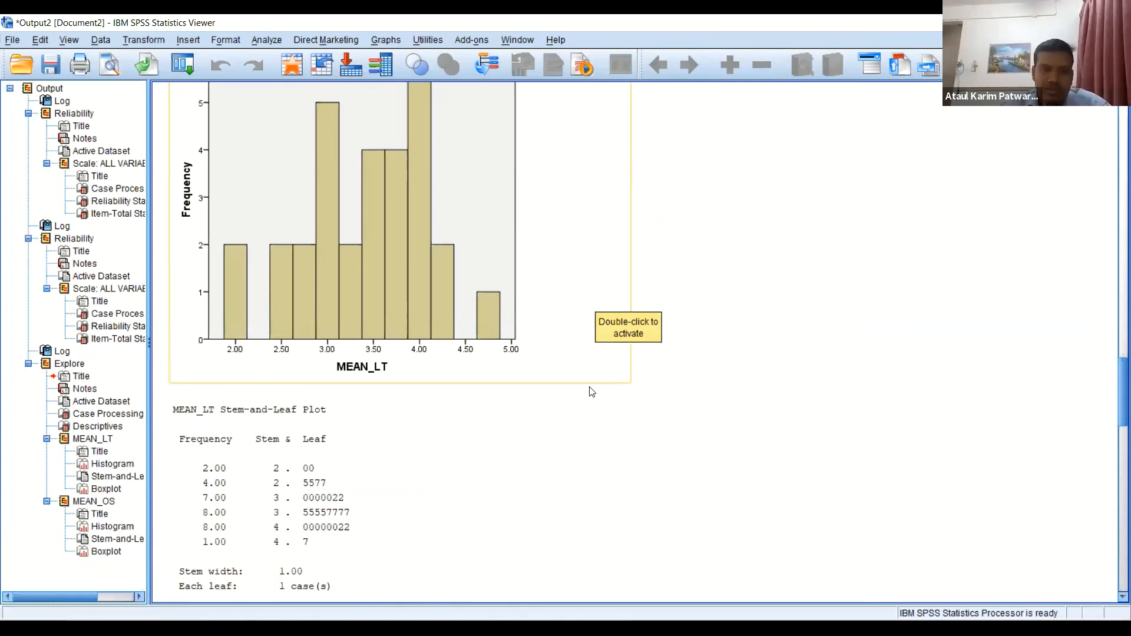
scroll(1113, 448, down, 10)
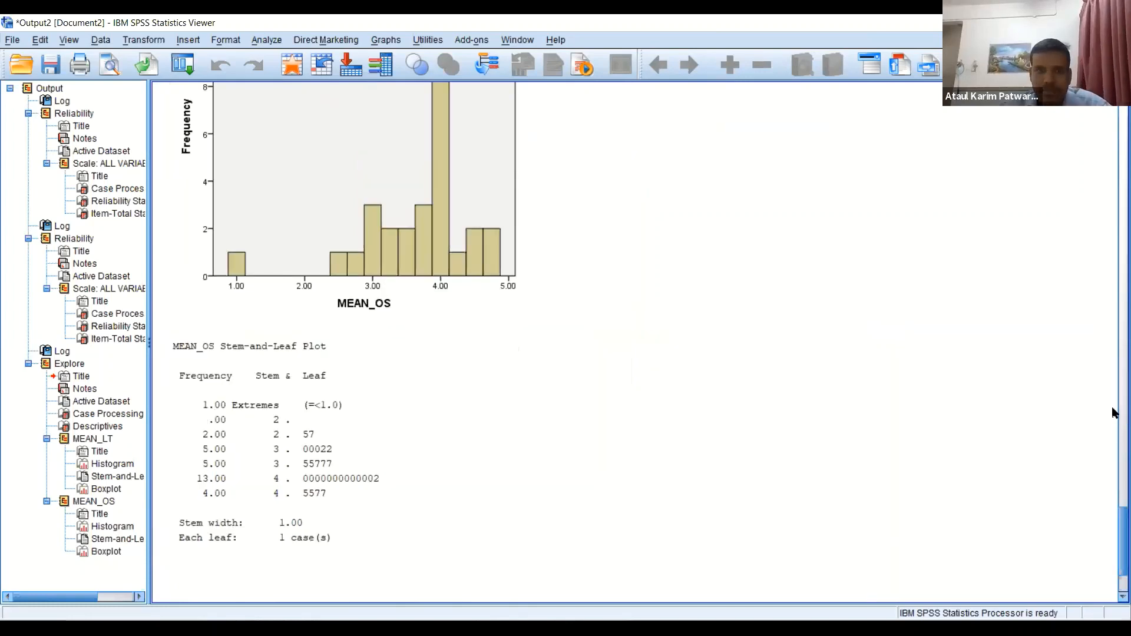
scroll(1113, 389, up, 5)
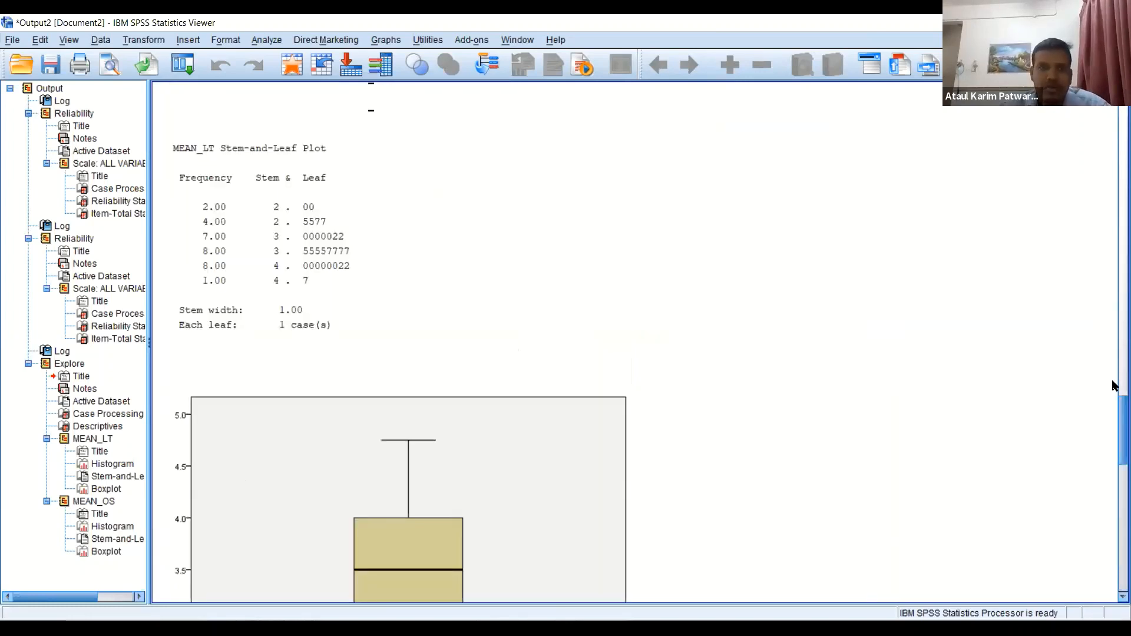
scroll(1113, 386, up, 10)
scroll(1113, 386, down, 4)
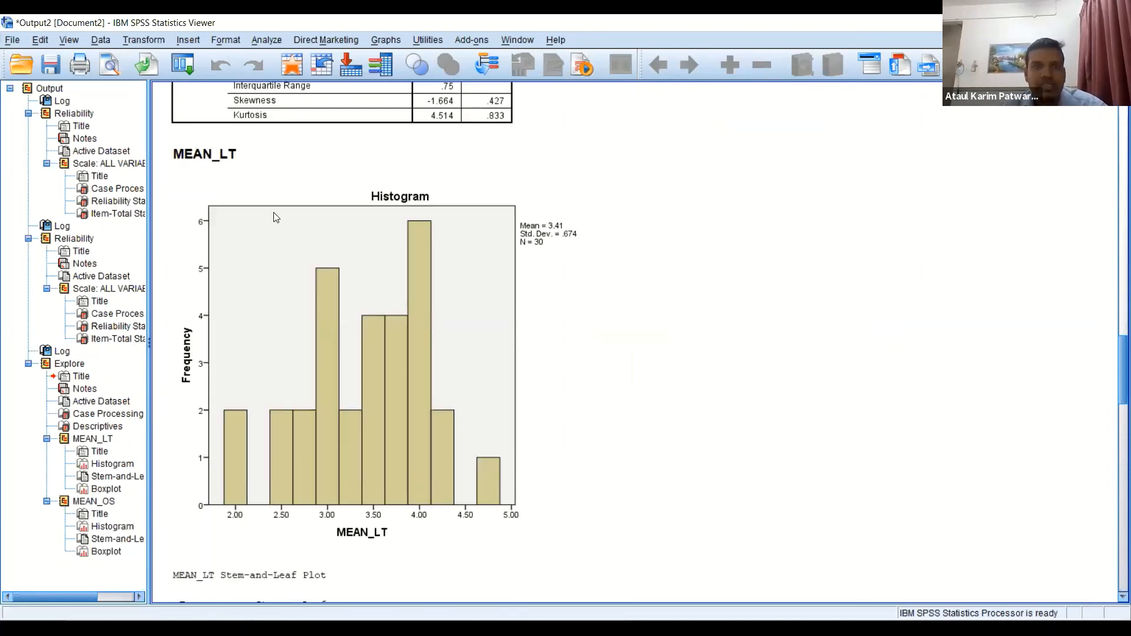
key(super+Left)
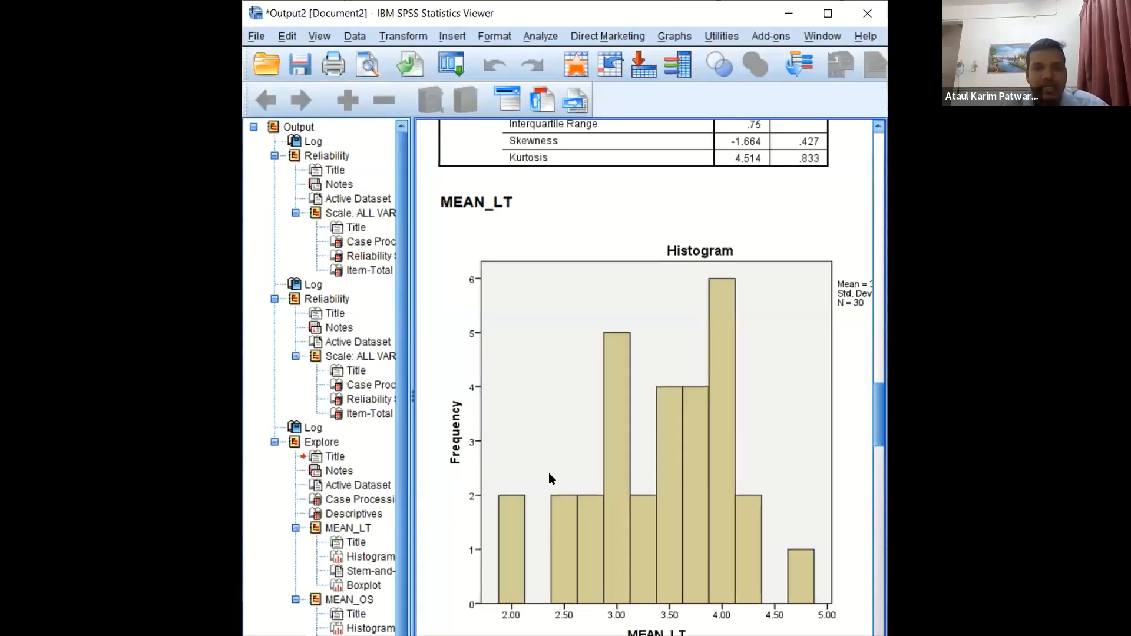
click(517, 490)
key(super+Up)
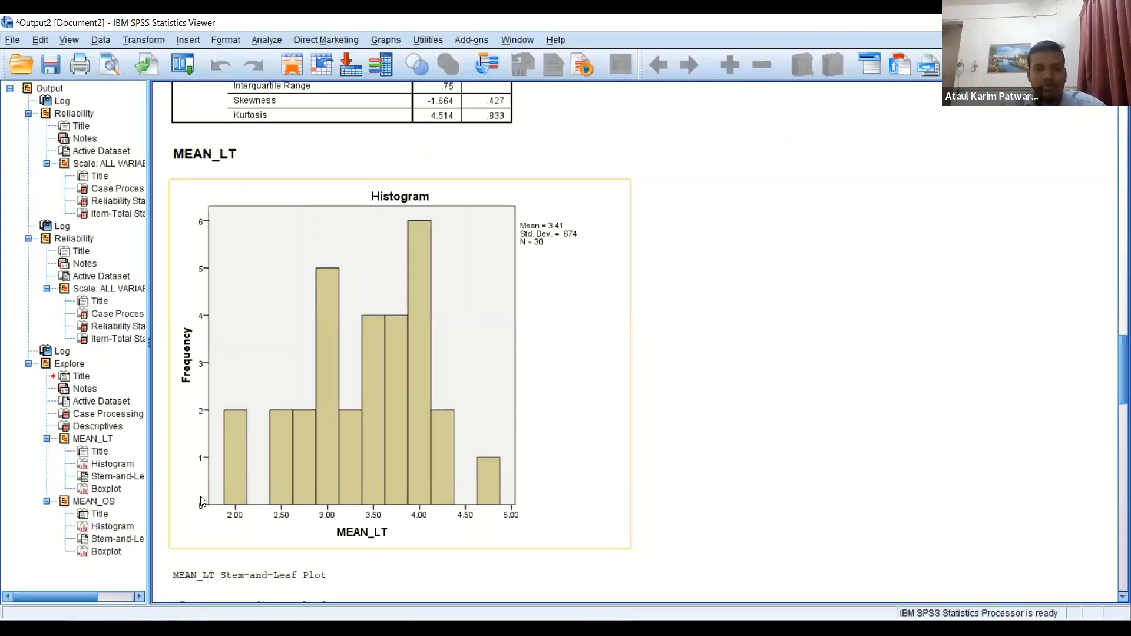
click(214, 490)
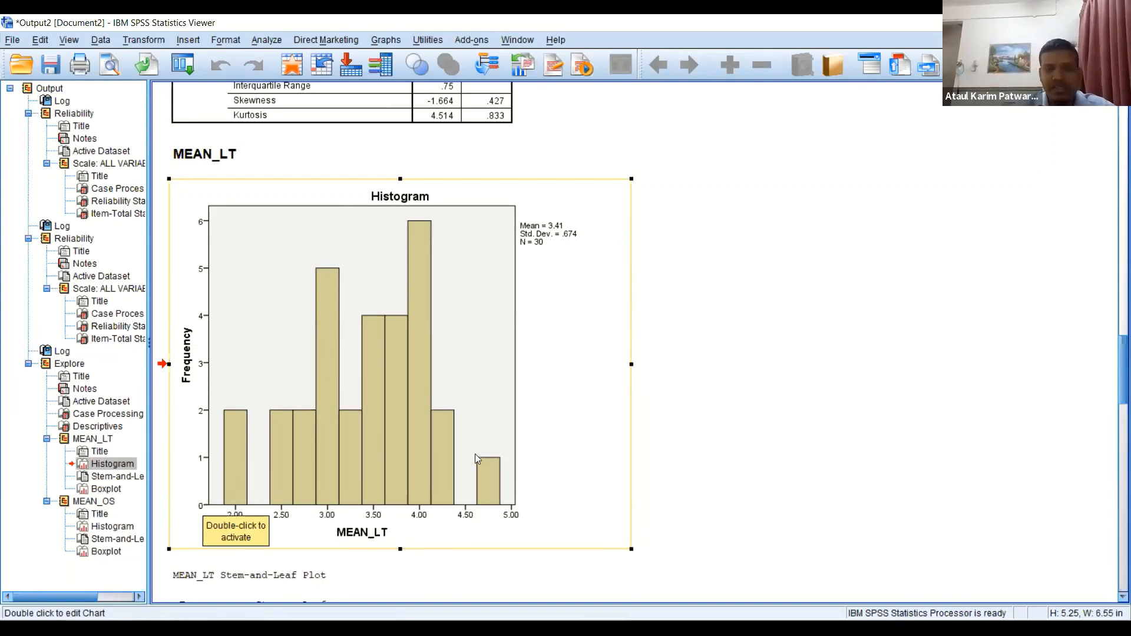
scroll(646, 463, down, 5)
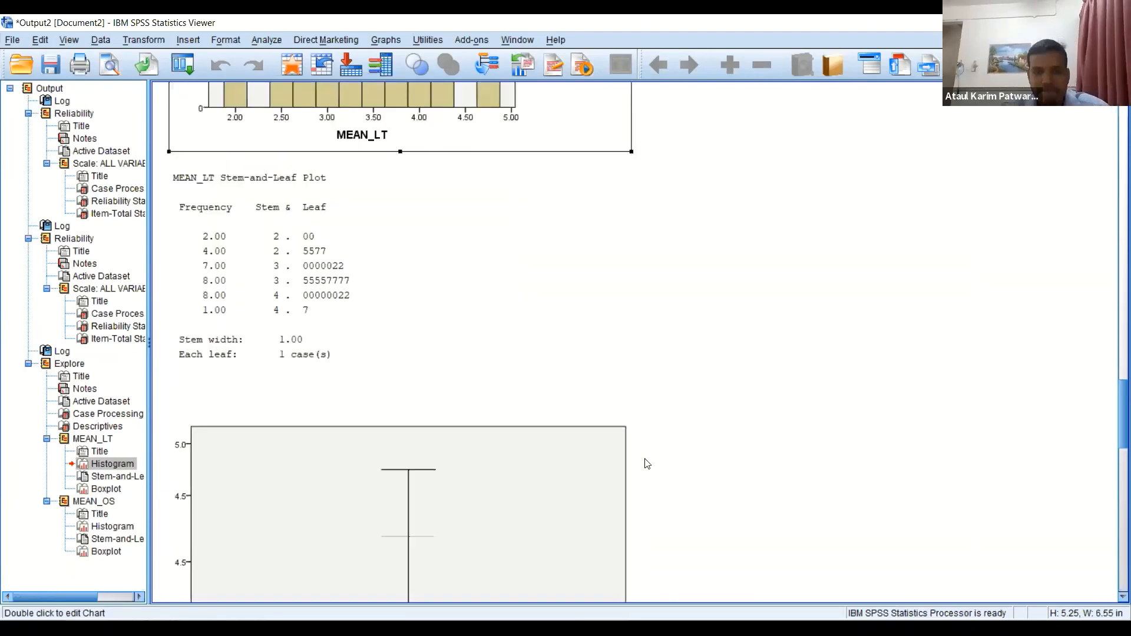
scroll(646, 463, down, 10)
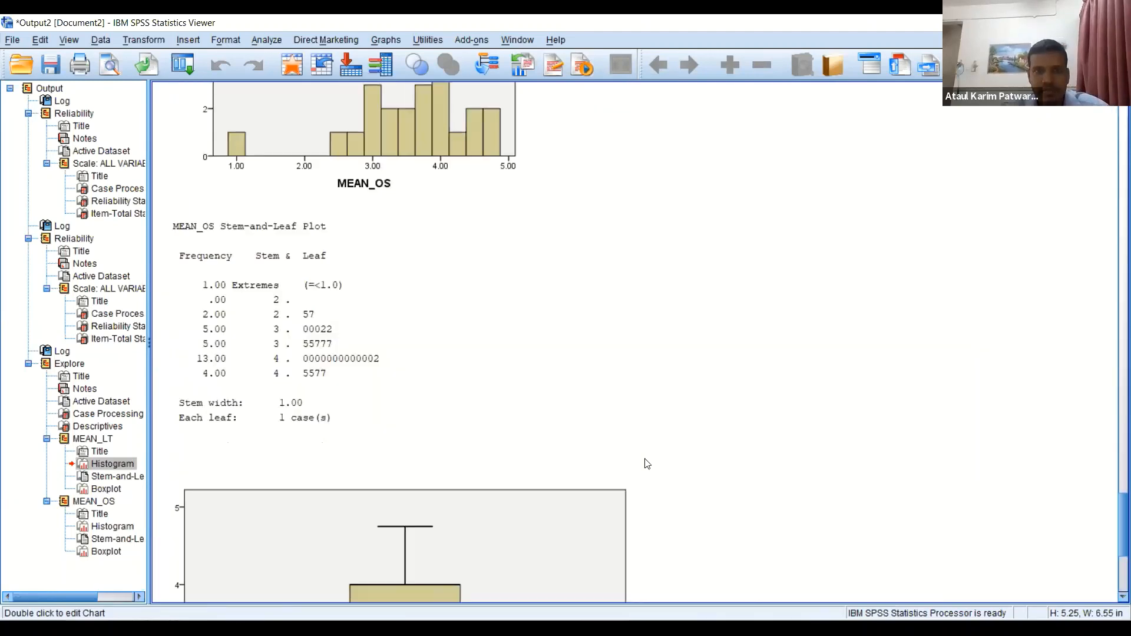
scroll(646, 463, up, 4)
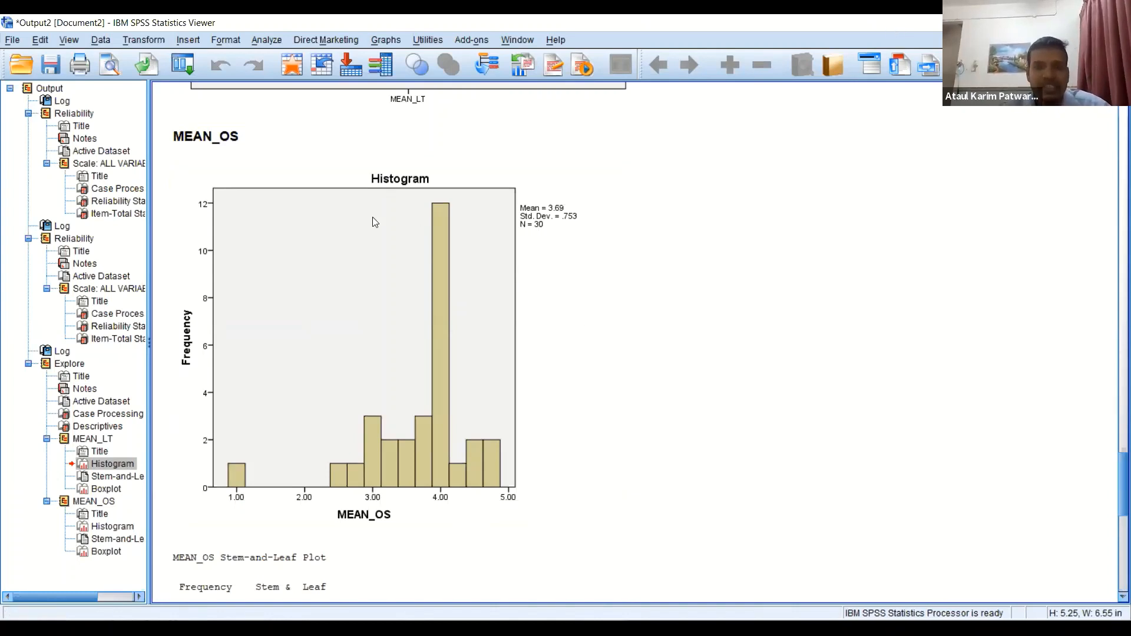
drag(125, 16, 377, 17)
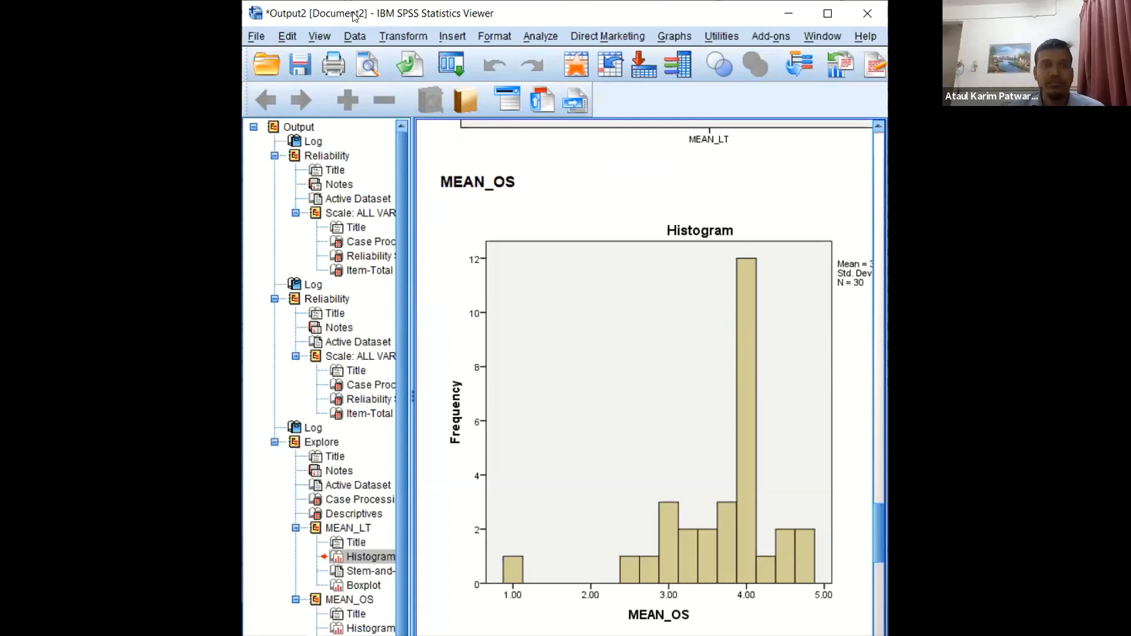
double_click(437, 7)
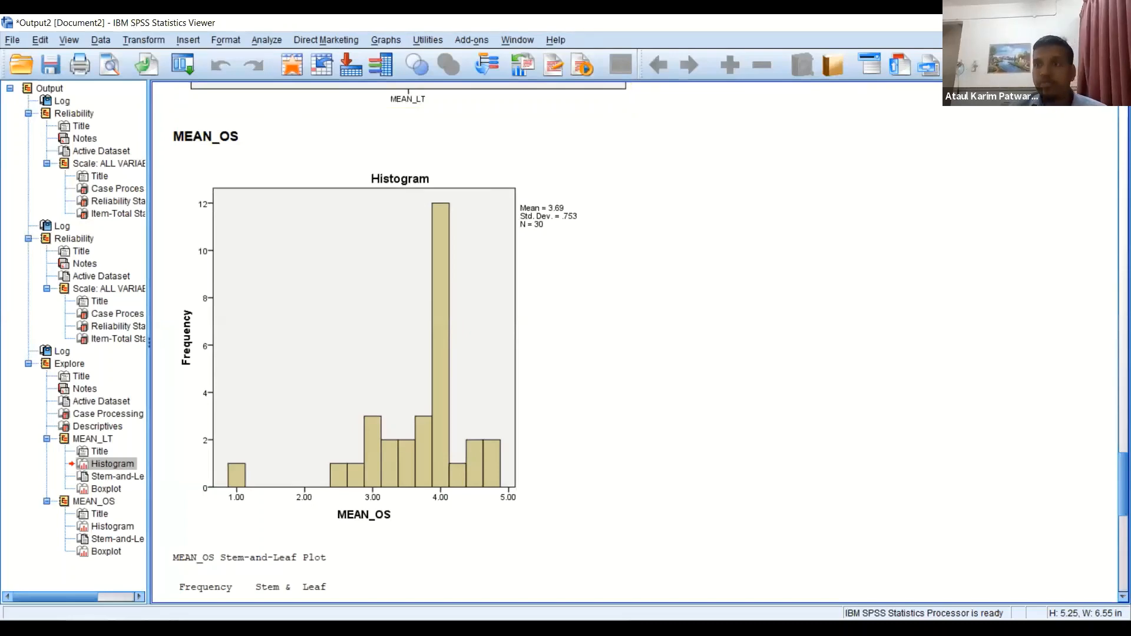
click(1077, 23)
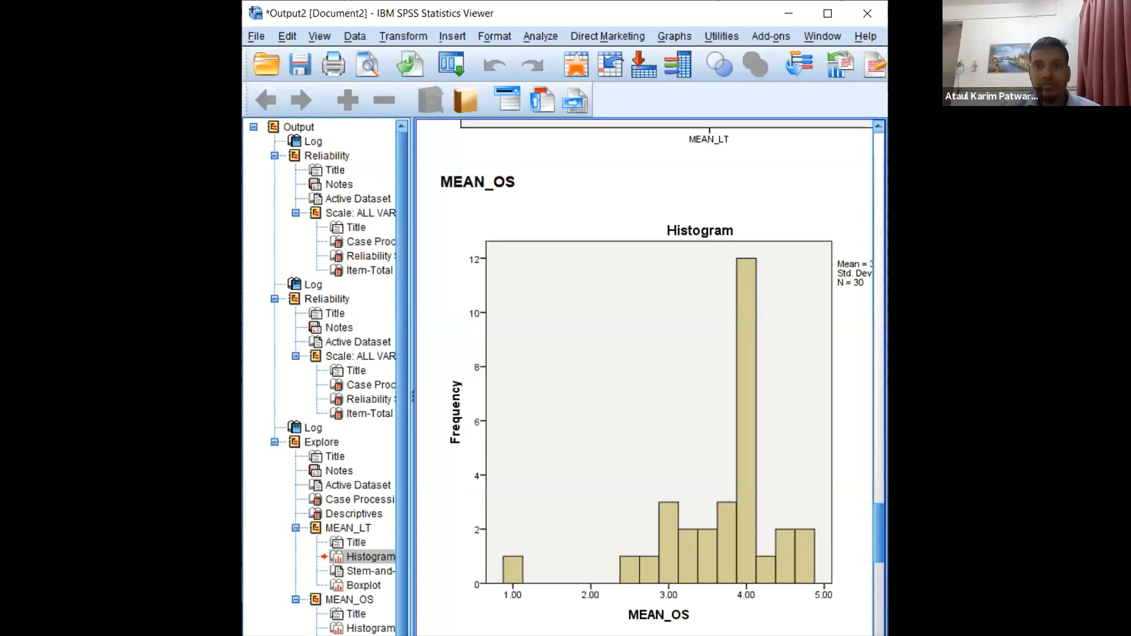
click(827, 13)
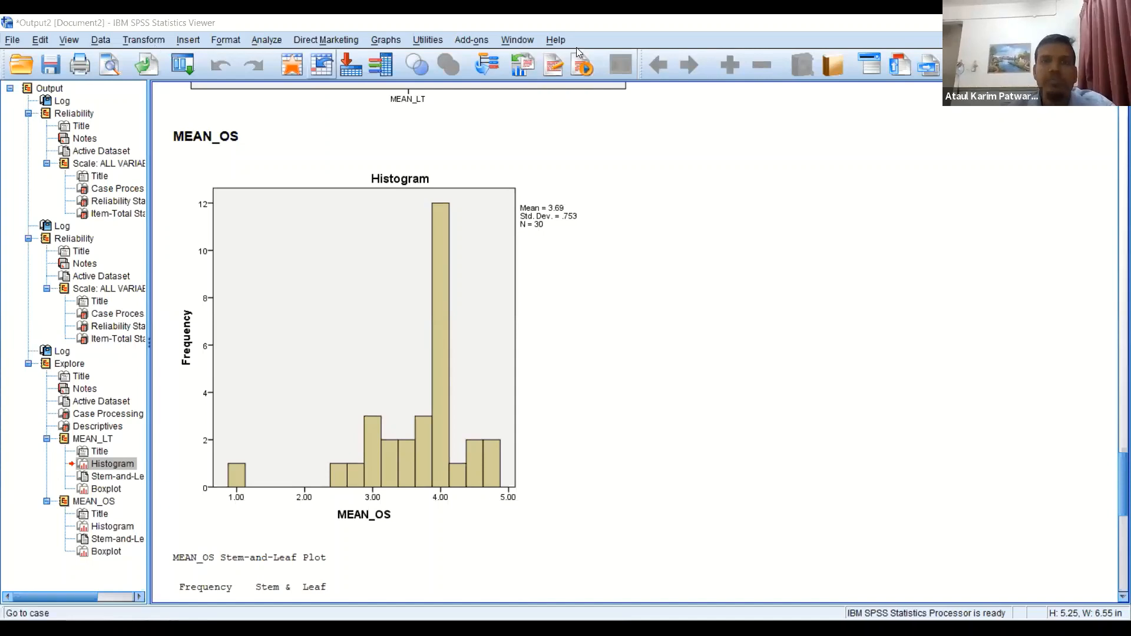
Step: Open the Factor Analysis dialog to view its variables and options, and close it without running the analysis
click(262, 41)
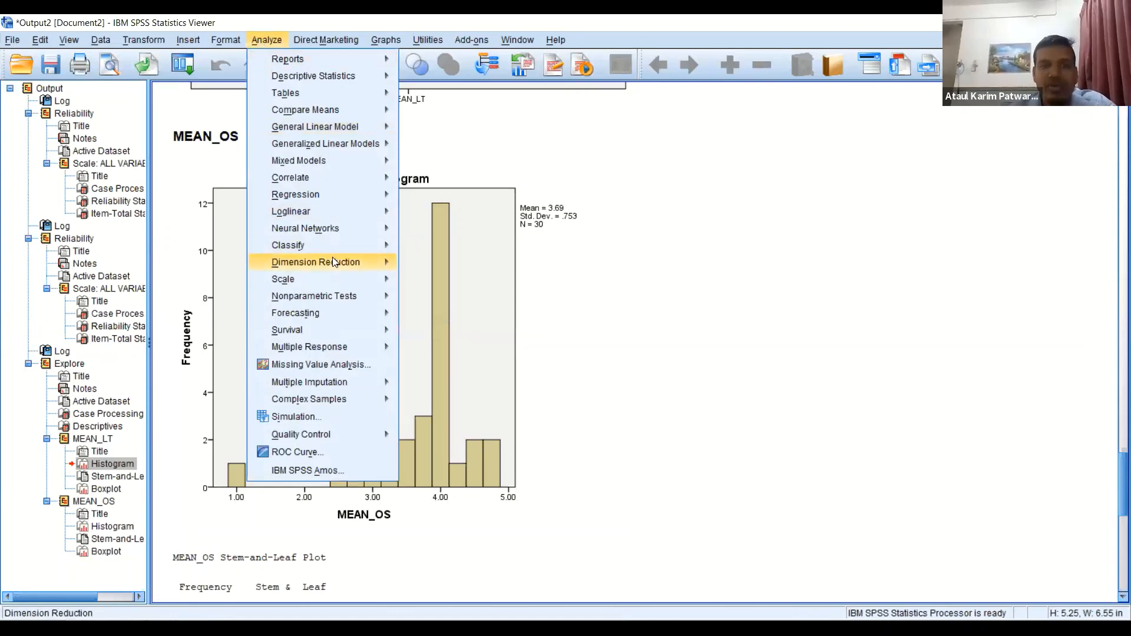
mouse_move(332, 261)
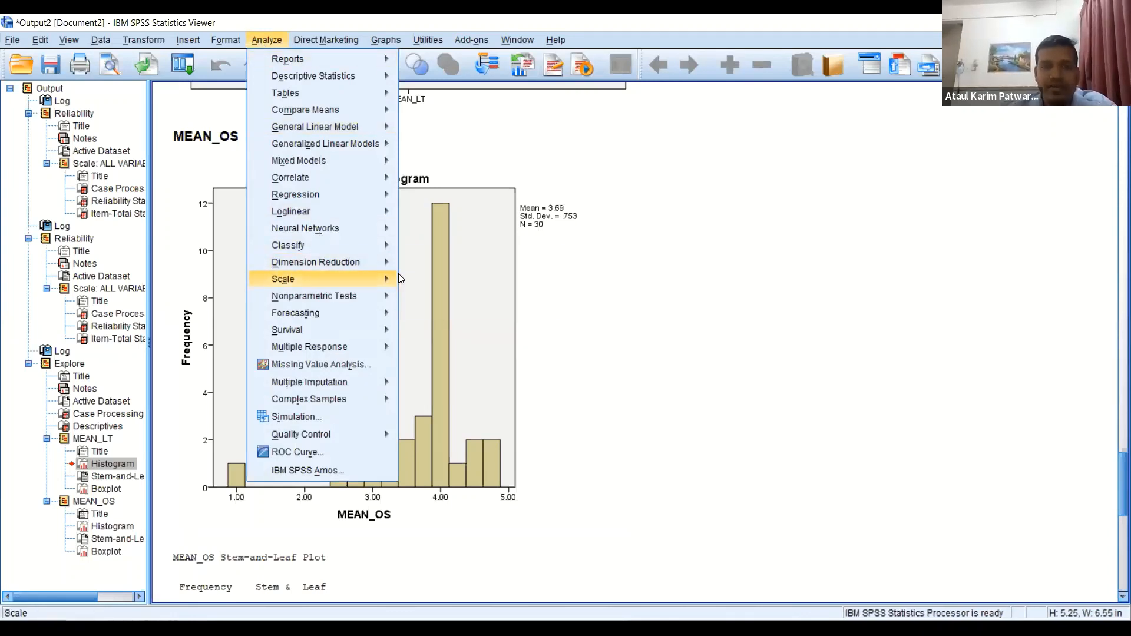
click(412, 271)
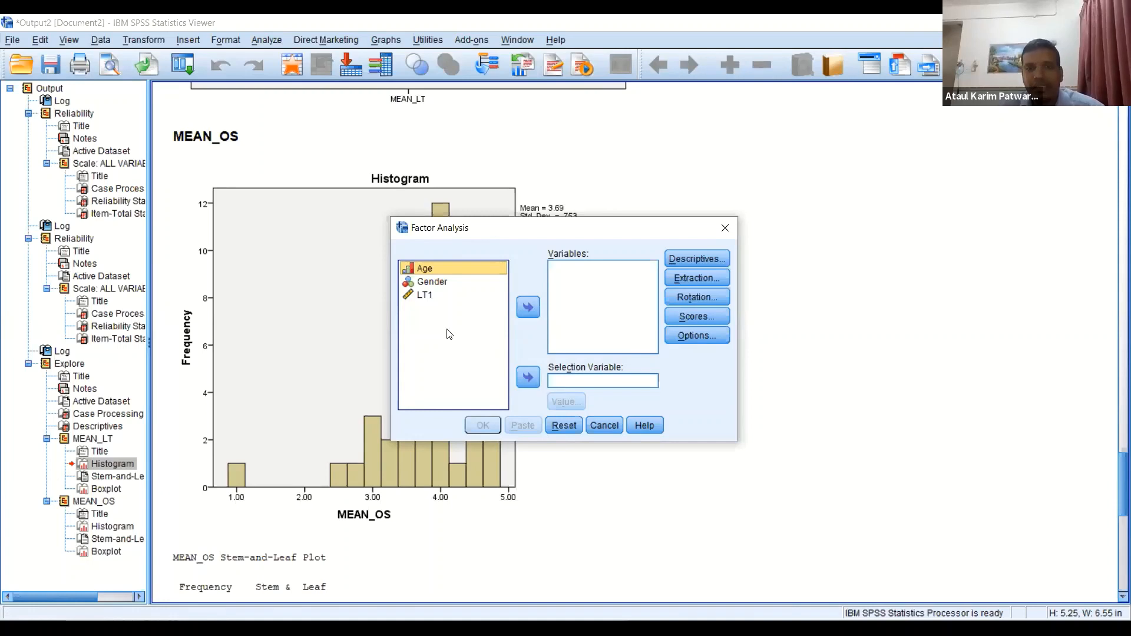
click(719, 236)
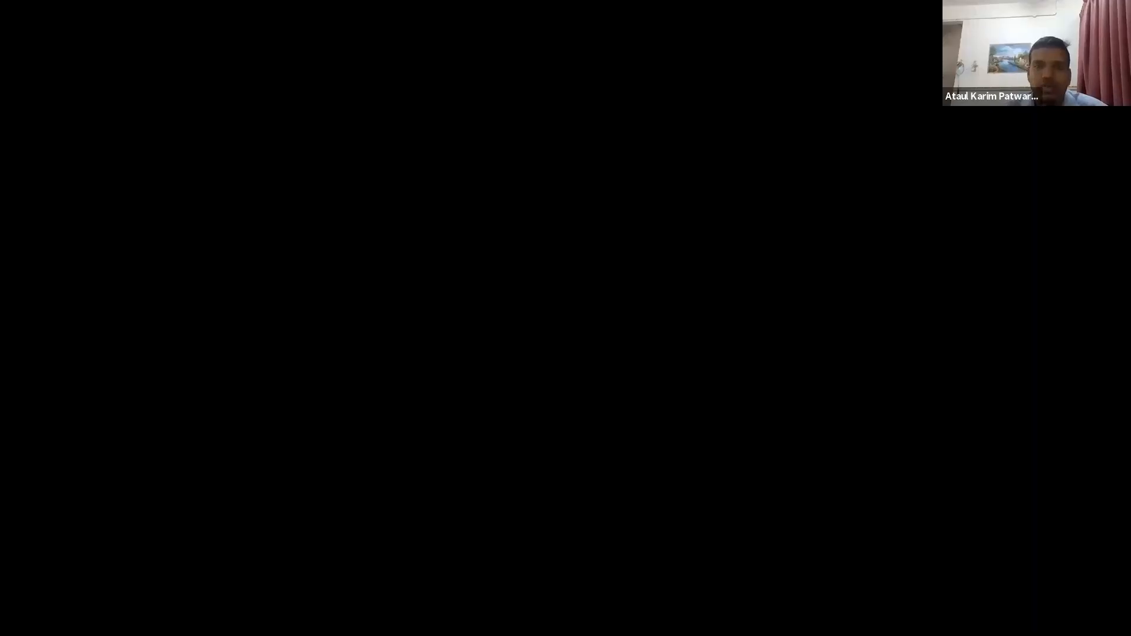
Step: Set up a Factor Analysis with LT1 to LT4 and Overall1 to Overall4 as the variables
click(187, 38)
mouse_move(228, 263)
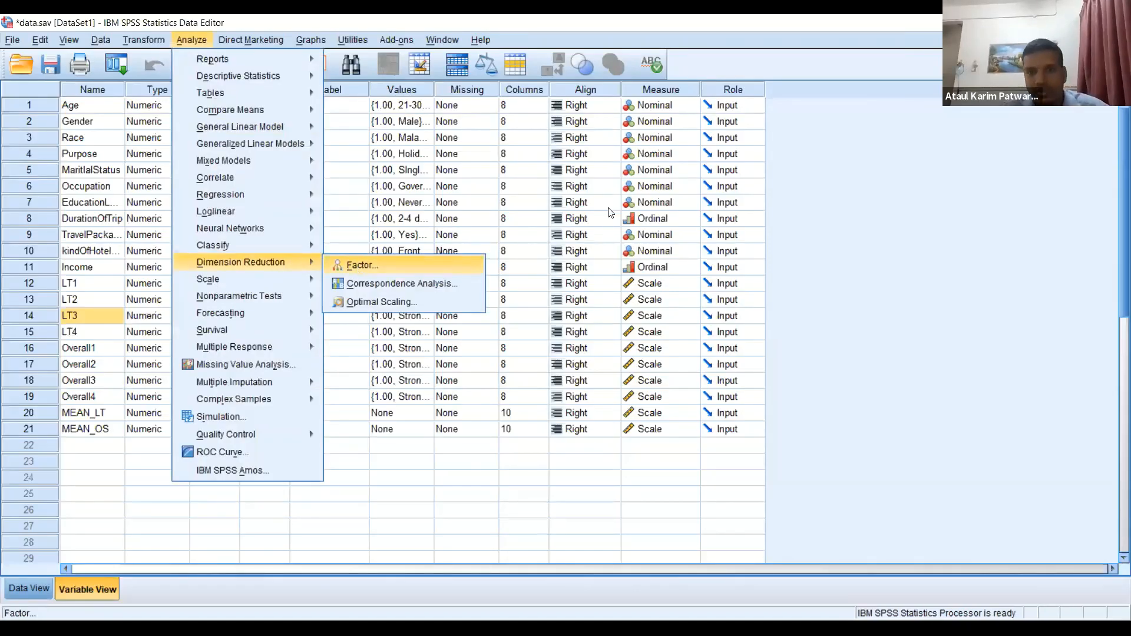
click(359, 266)
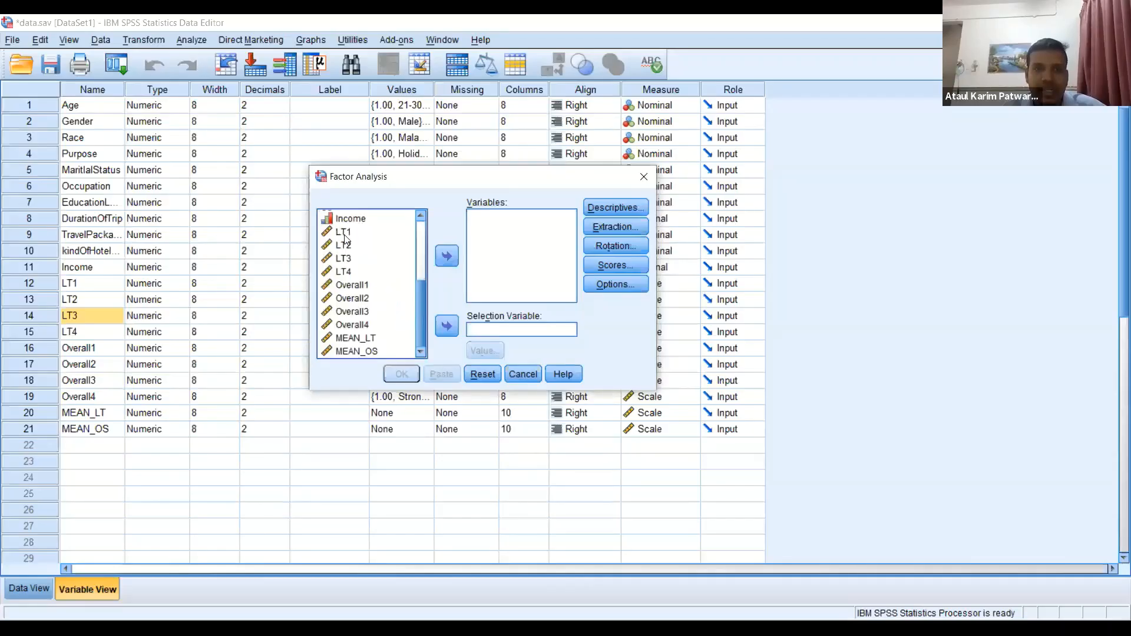
shift+click(363, 326)
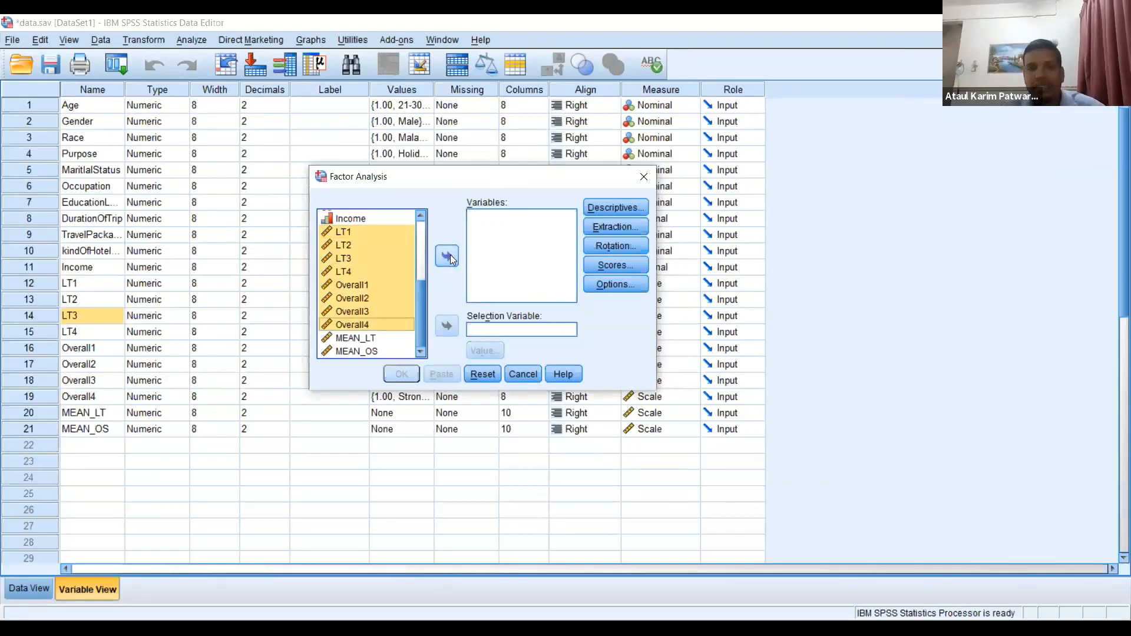
click(448, 257)
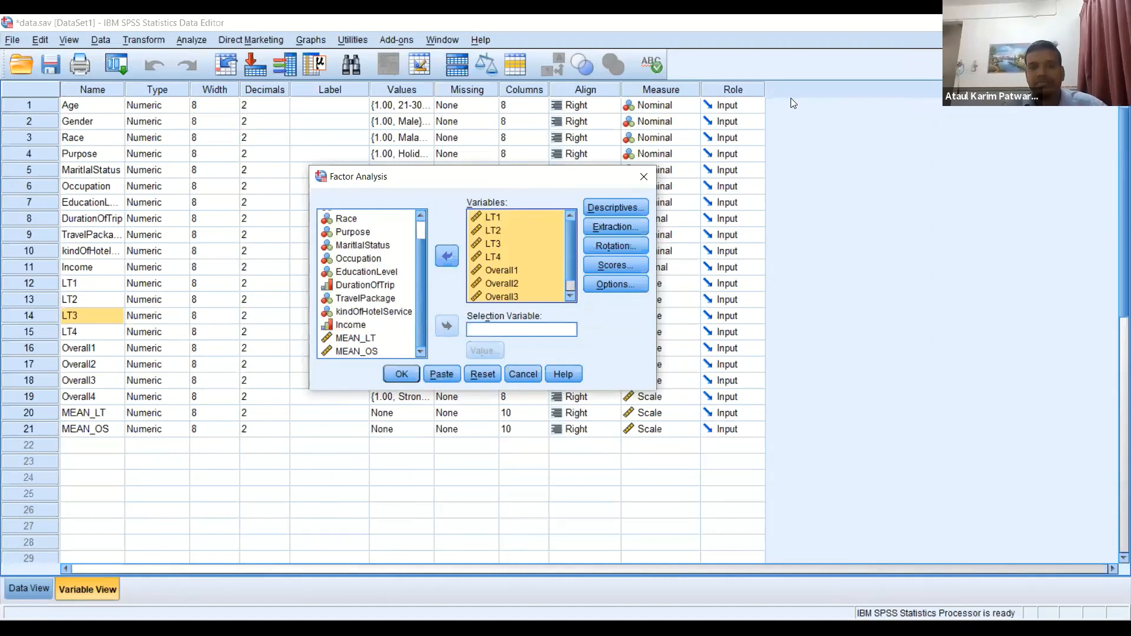
Step: Add the KMO and Bartlett's test of sphericity to the factor analysis descriptives
click(617, 210)
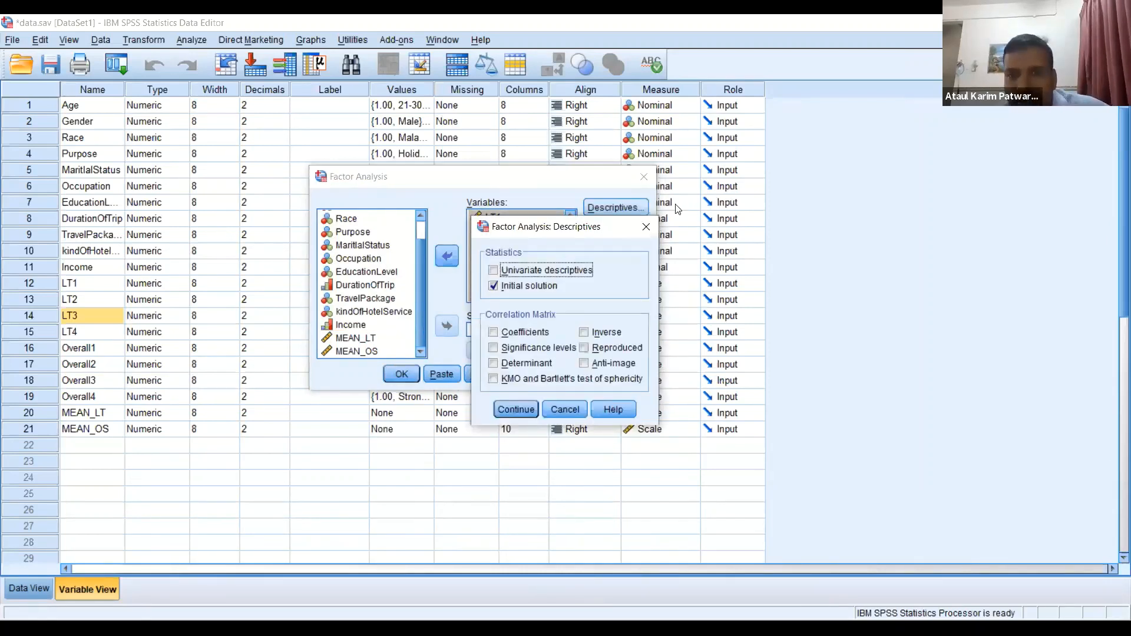
click(523, 380)
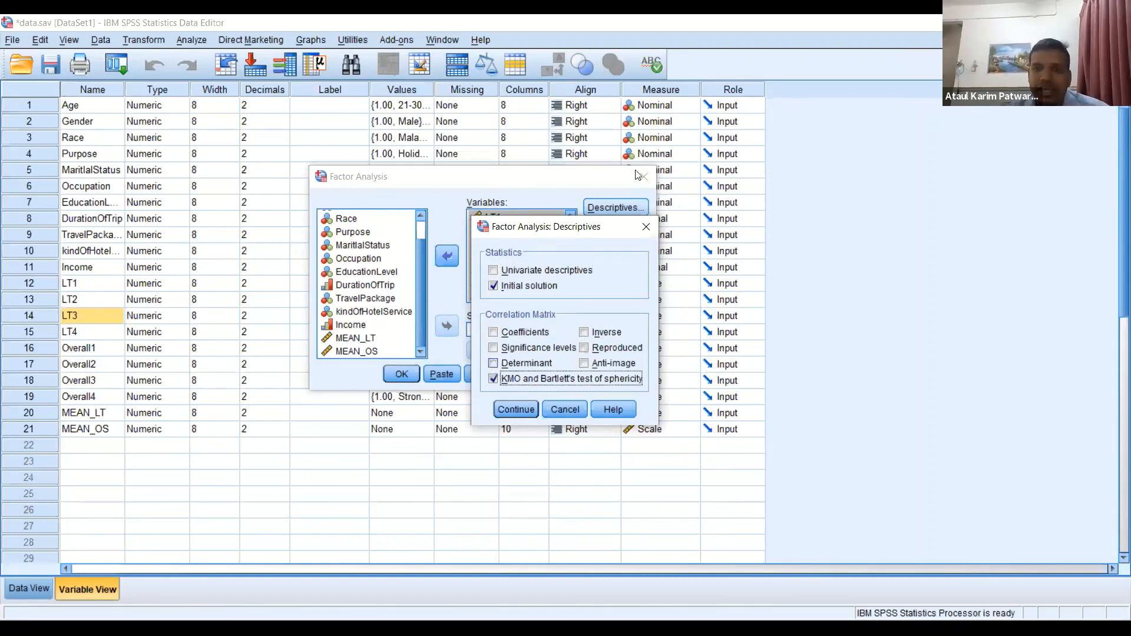
click(518, 408)
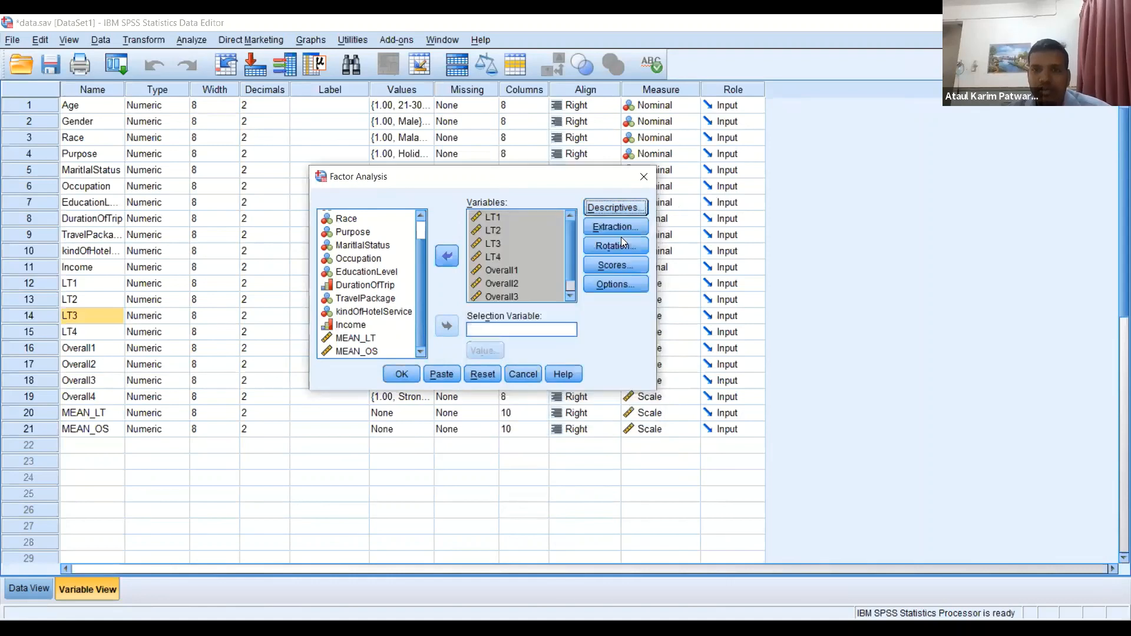
Step: Review the factor analysis extraction, rotation and factor score settings and accept them without changes
click(616, 227)
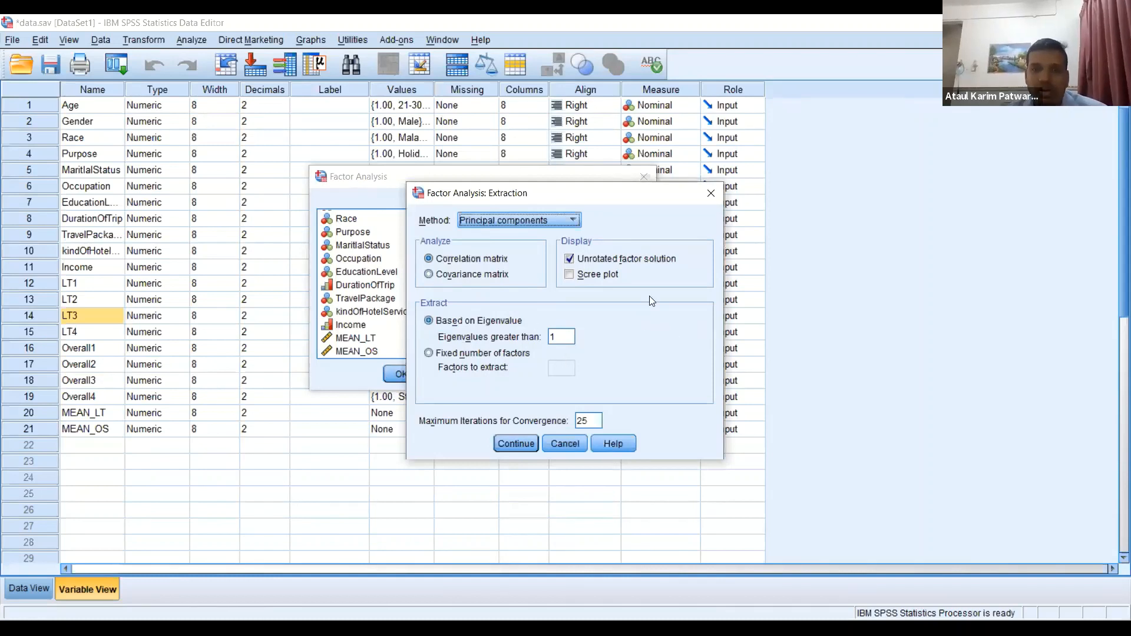
click(526, 448)
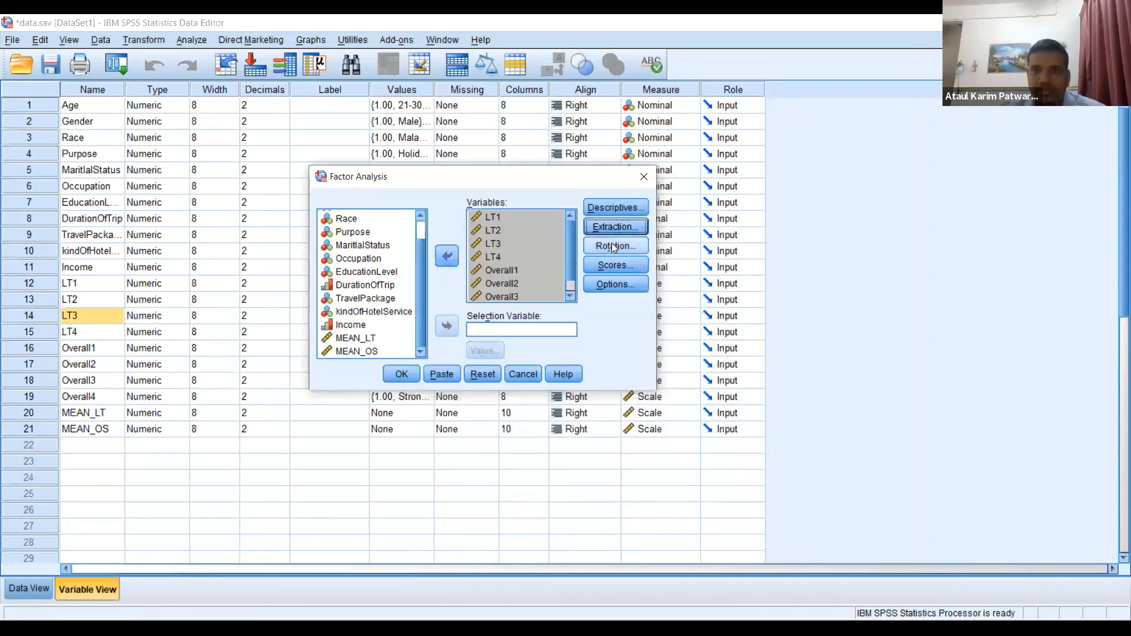
click(611, 242)
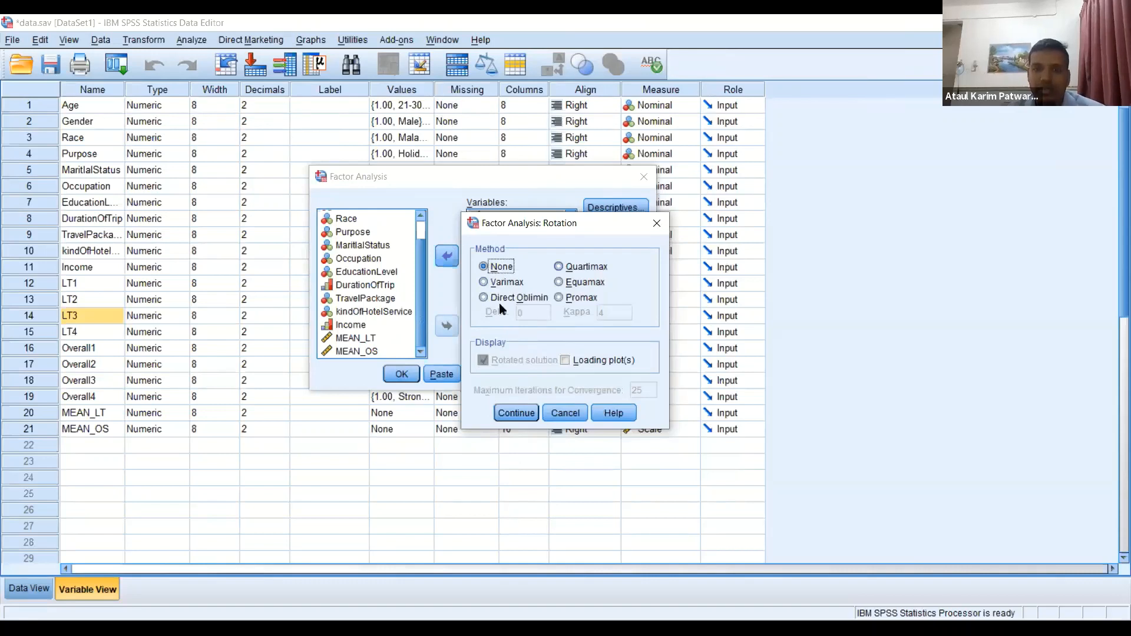
click(510, 413)
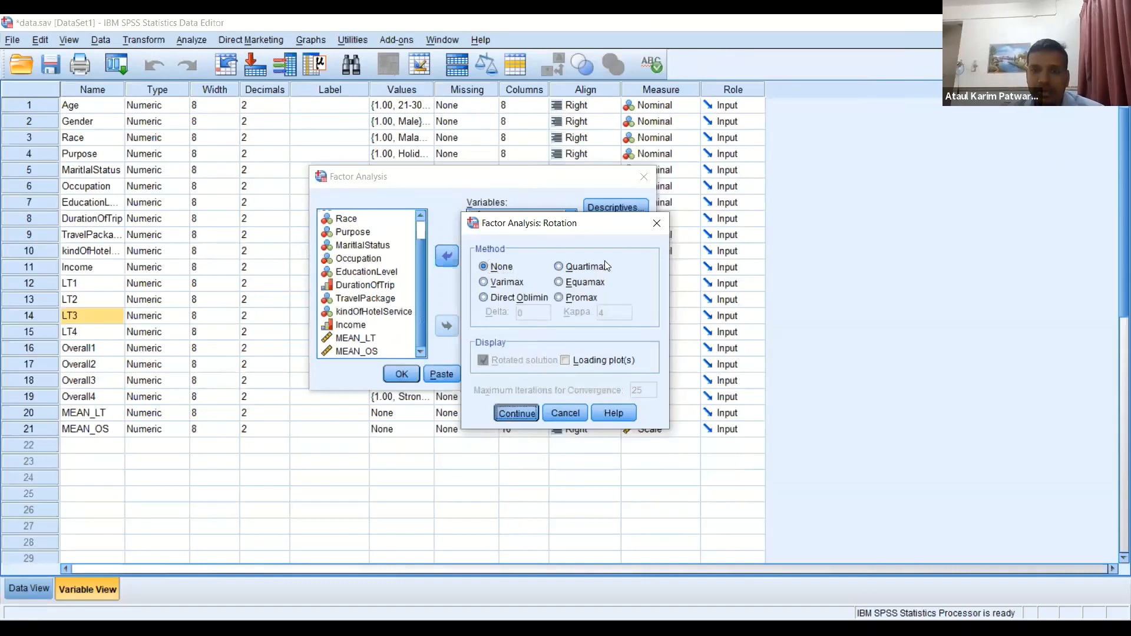
click(605, 260)
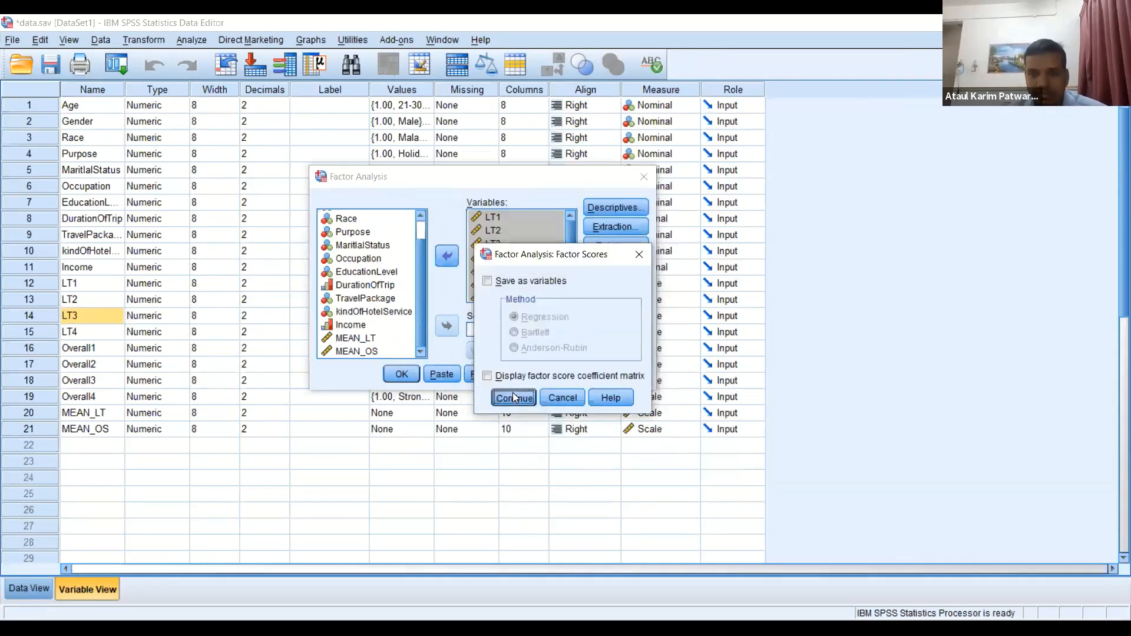
key(Return)
Step: Try suppressing small coefficients with a different absolute value threshold, then turn the suppression off
click(612, 285)
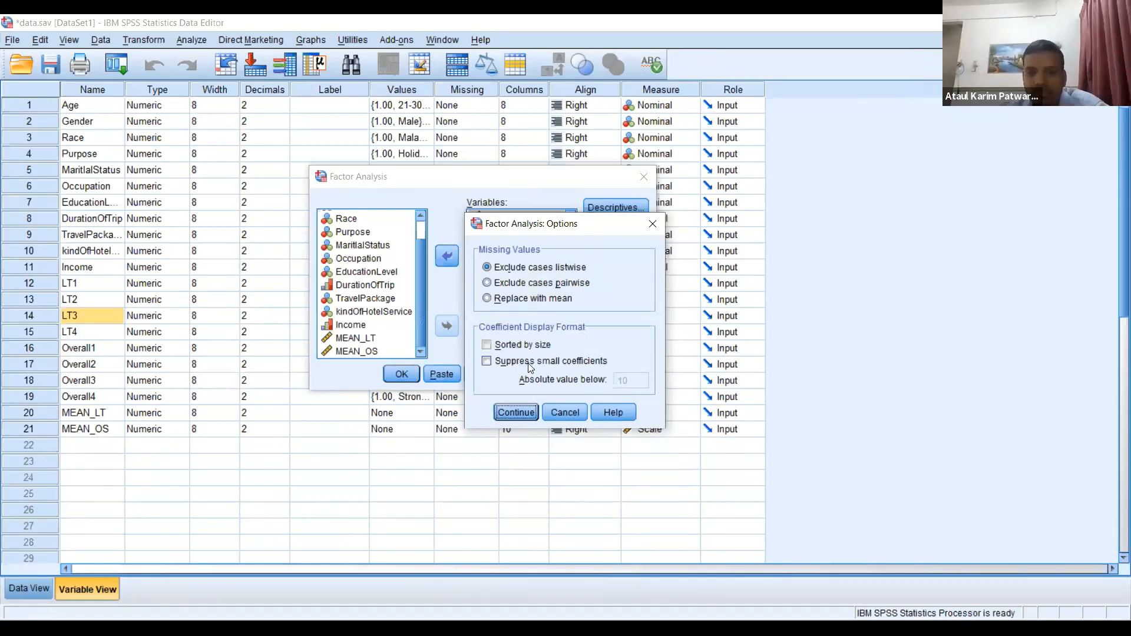
click(488, 362)
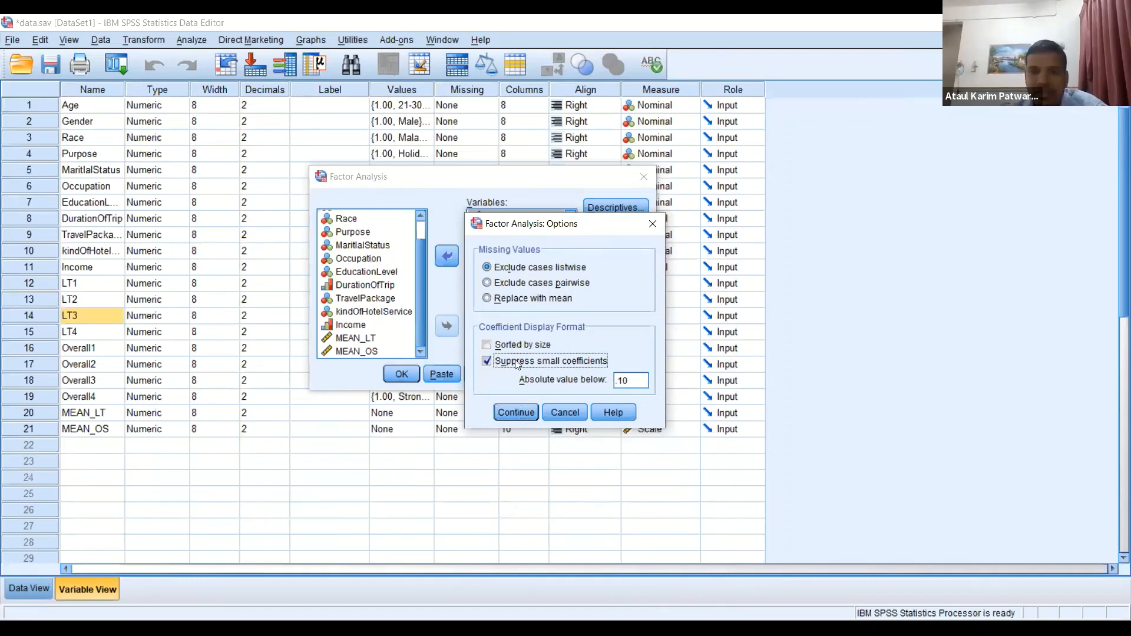
click(489, 362)
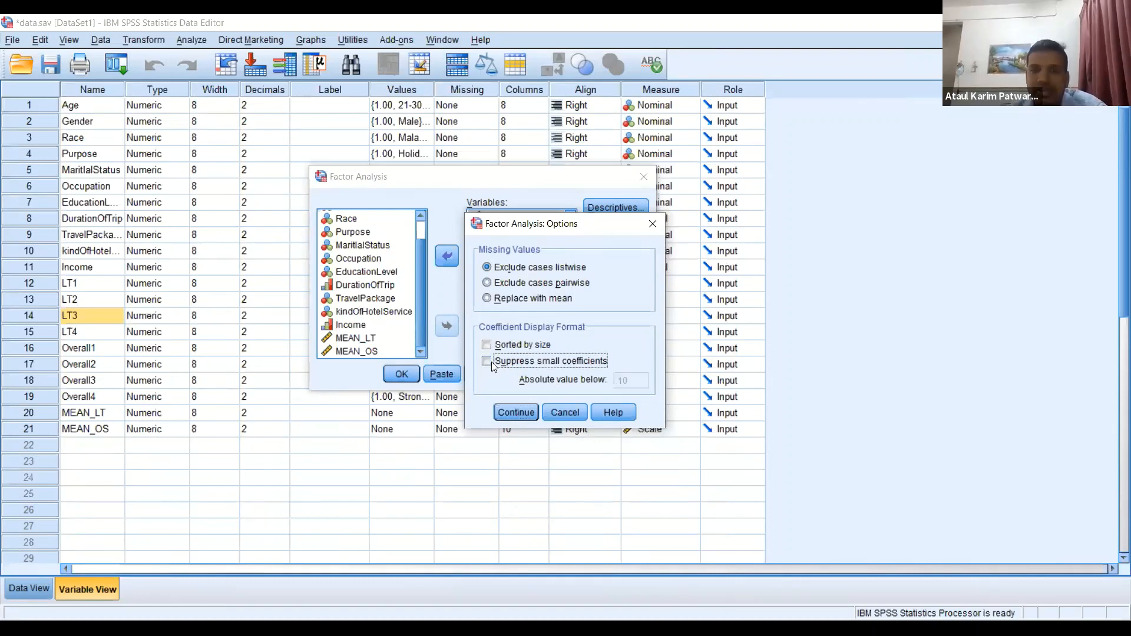
click(489, 362)
double_click(632, 380)
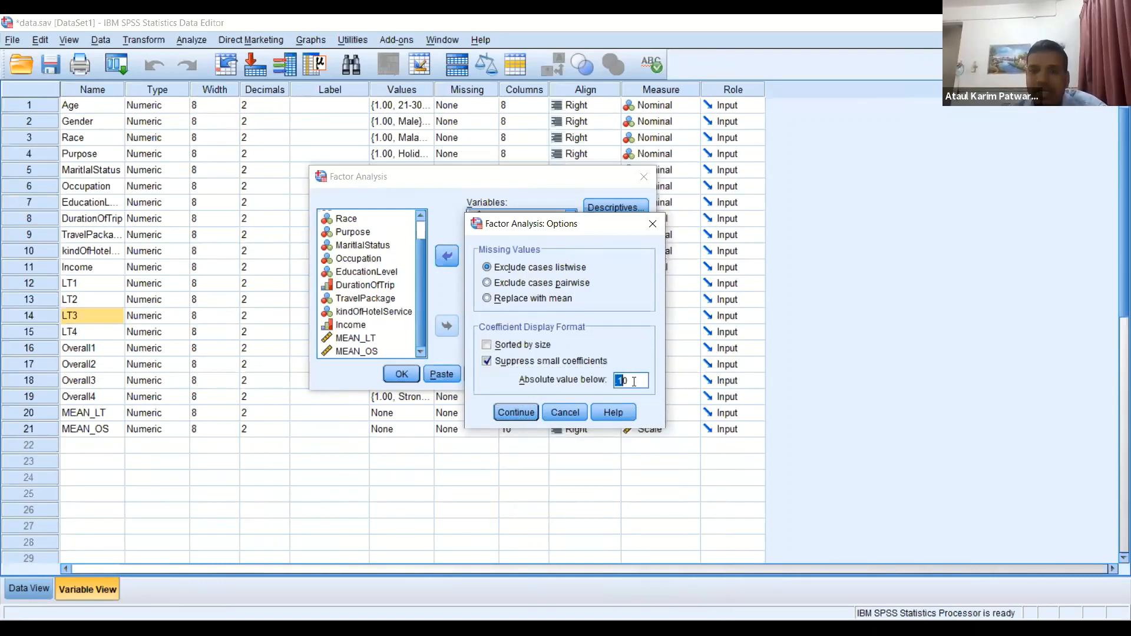
click(618, 379)
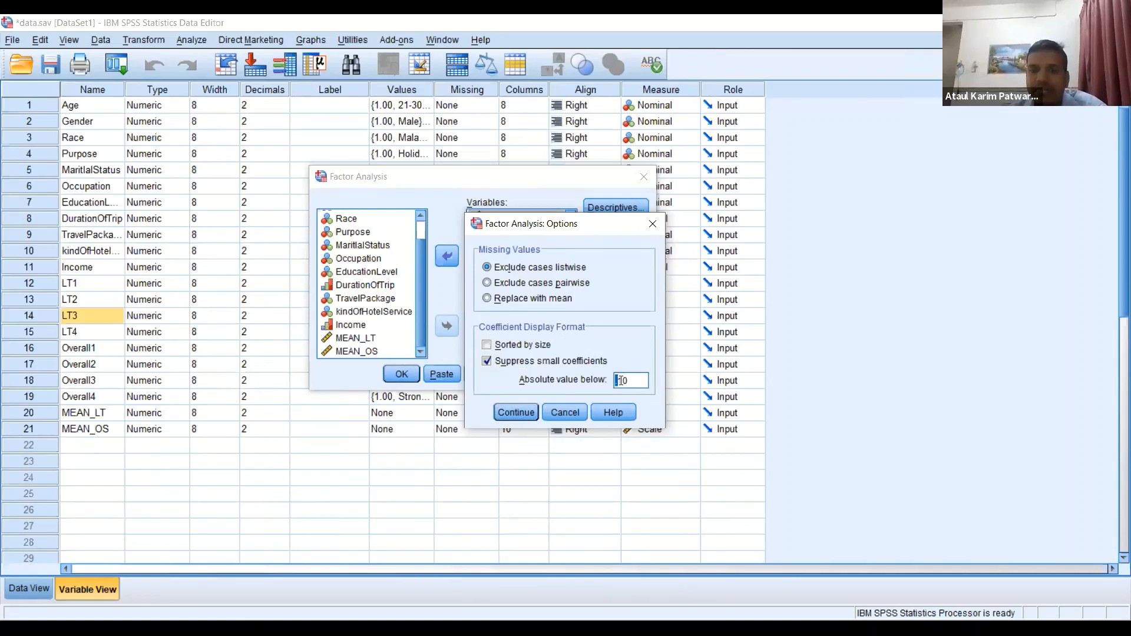
double_click(629, 383)
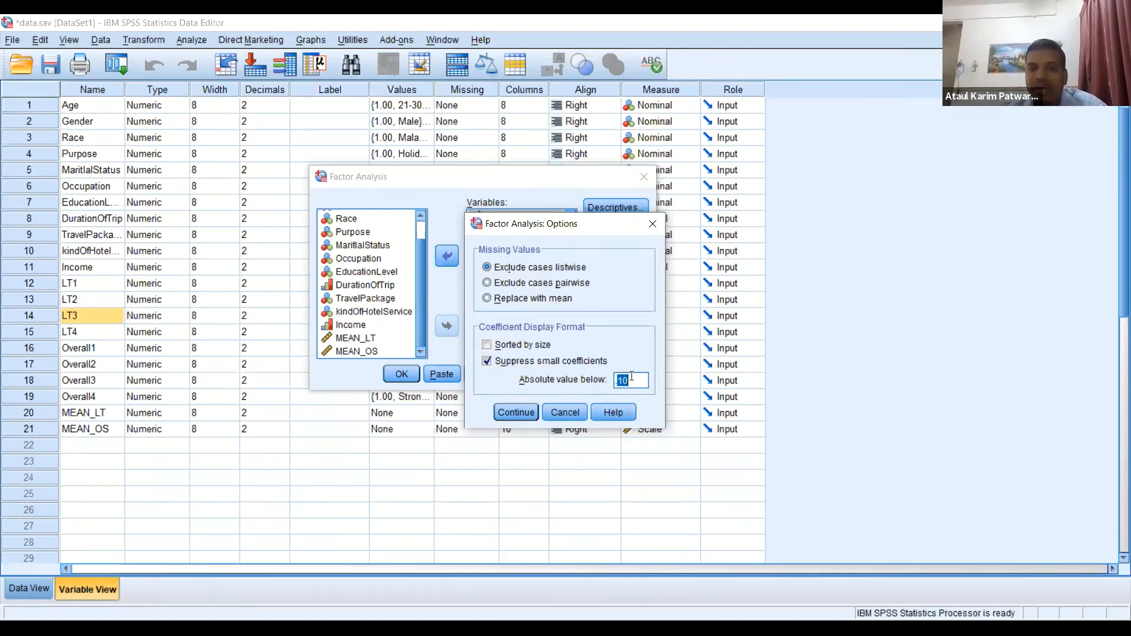
click(631, 380)
drag(616, 383, 633, 380)
click(637, 379)
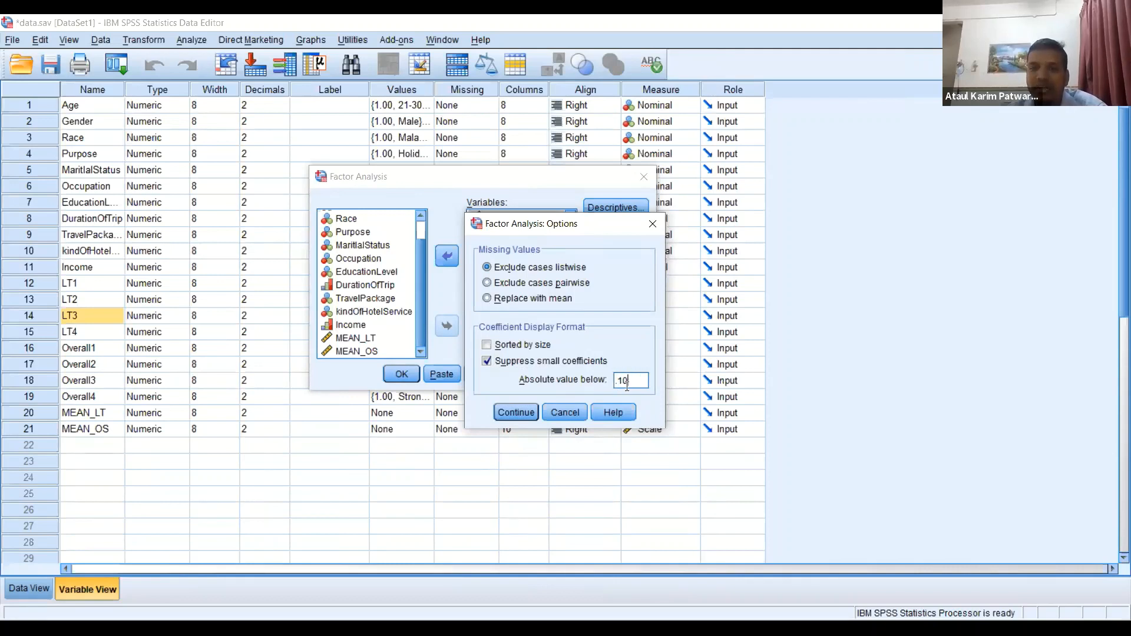
double_click(635, 378)
click(630, 379)
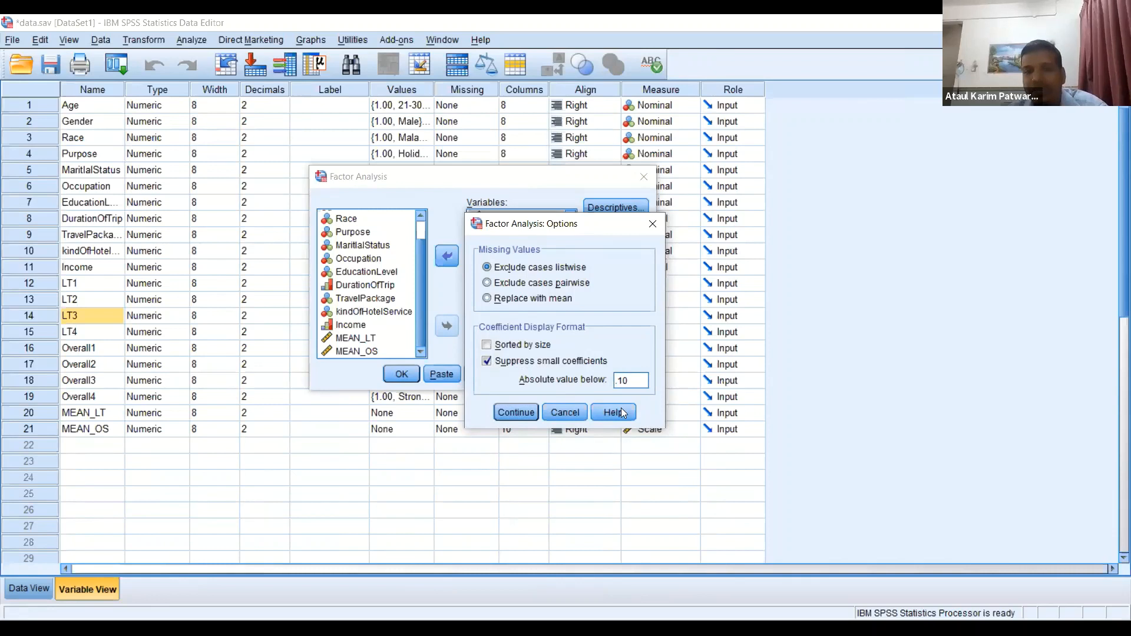
double_click(622, 378)
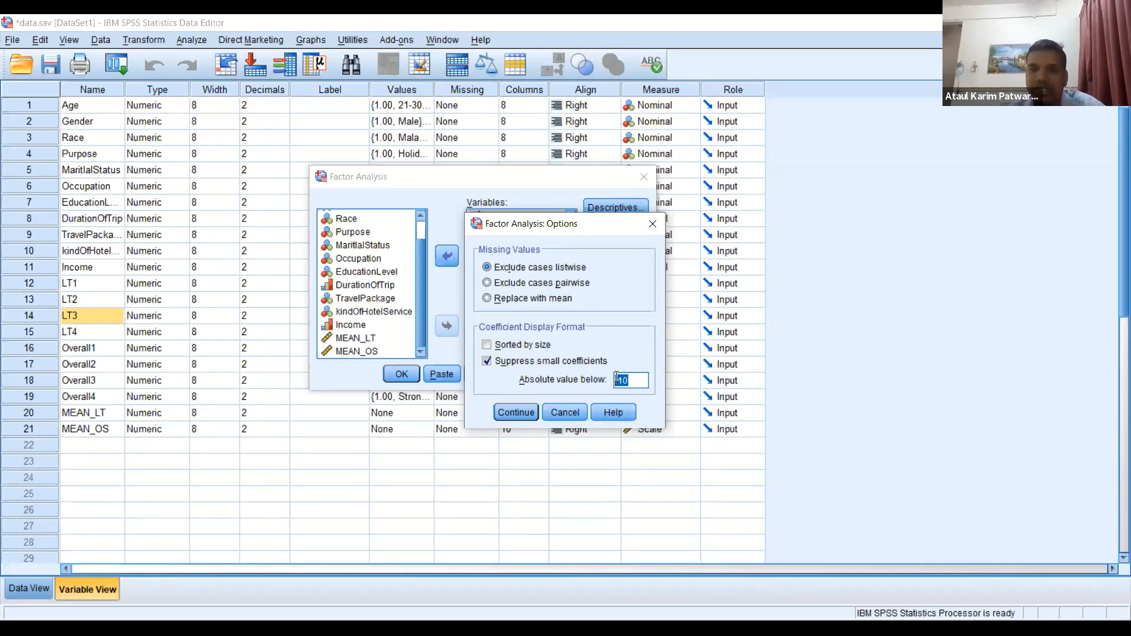
drag(632, 382, 607, 380)
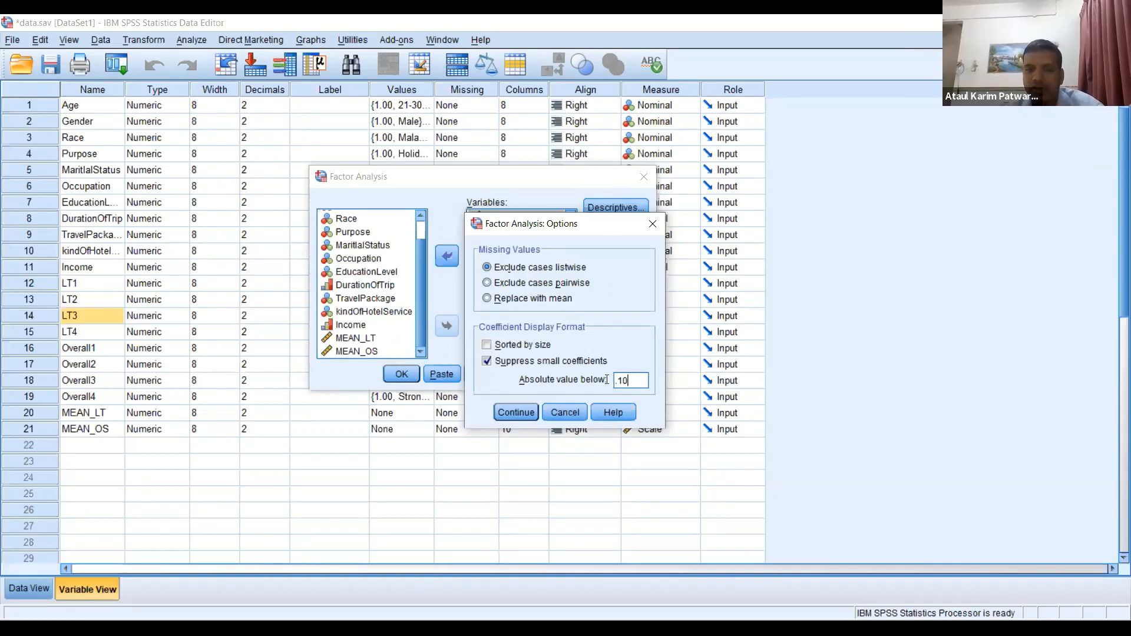
key(BackSpace)
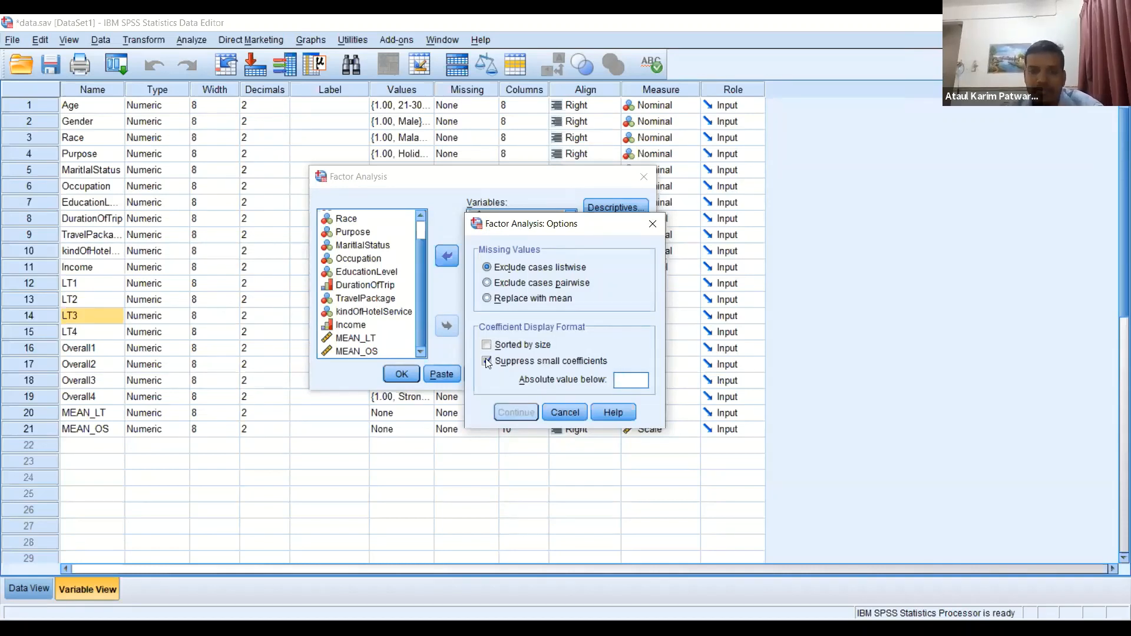
key(alt+u)
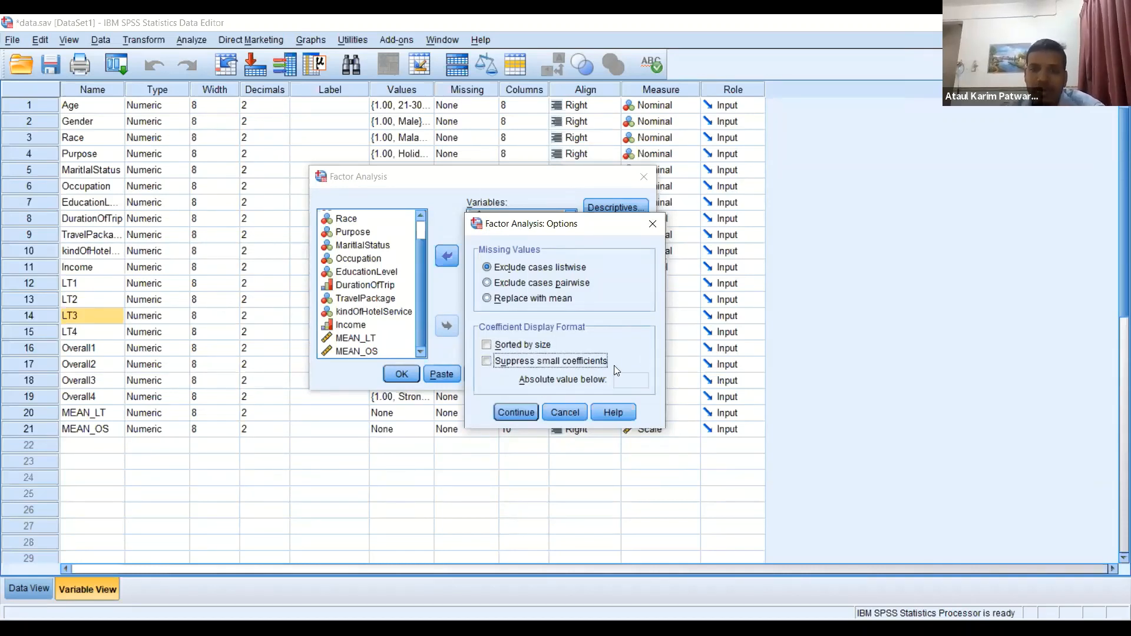
Step: Accept the factor analysis options with small-coefficient suppression off and run the analysis
click(524, 413)
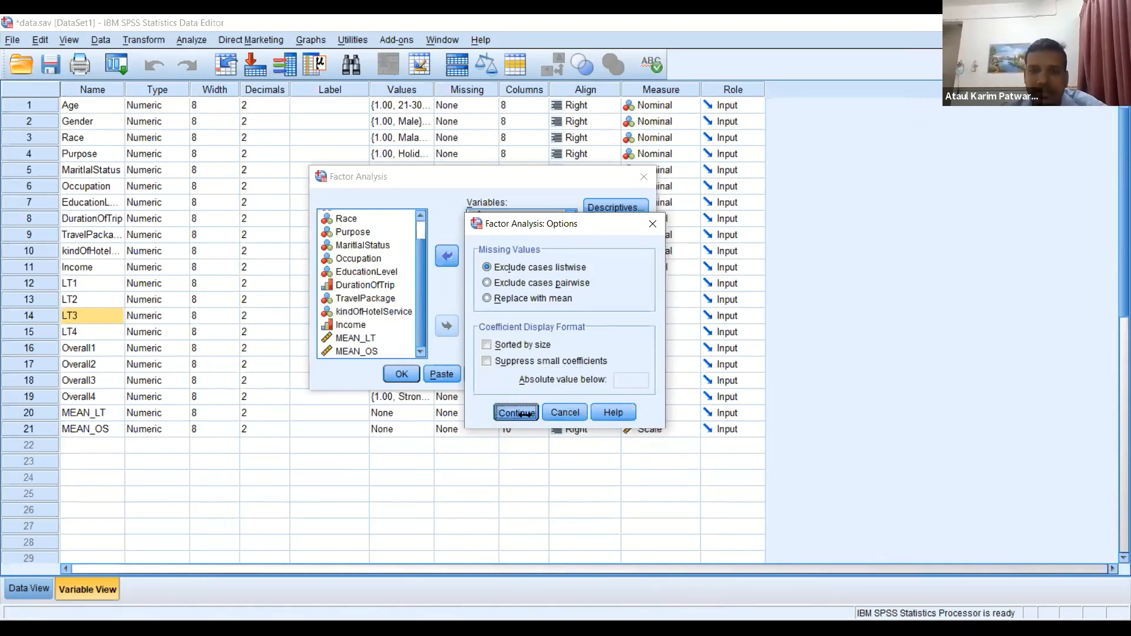
click(524, 415)
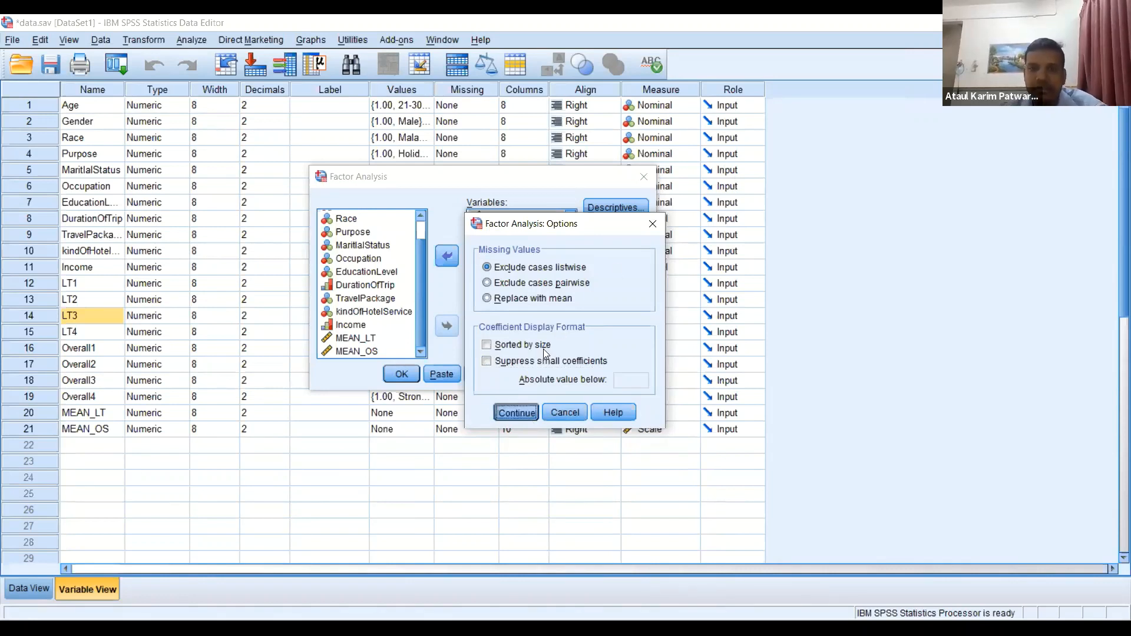
click(401, 374)
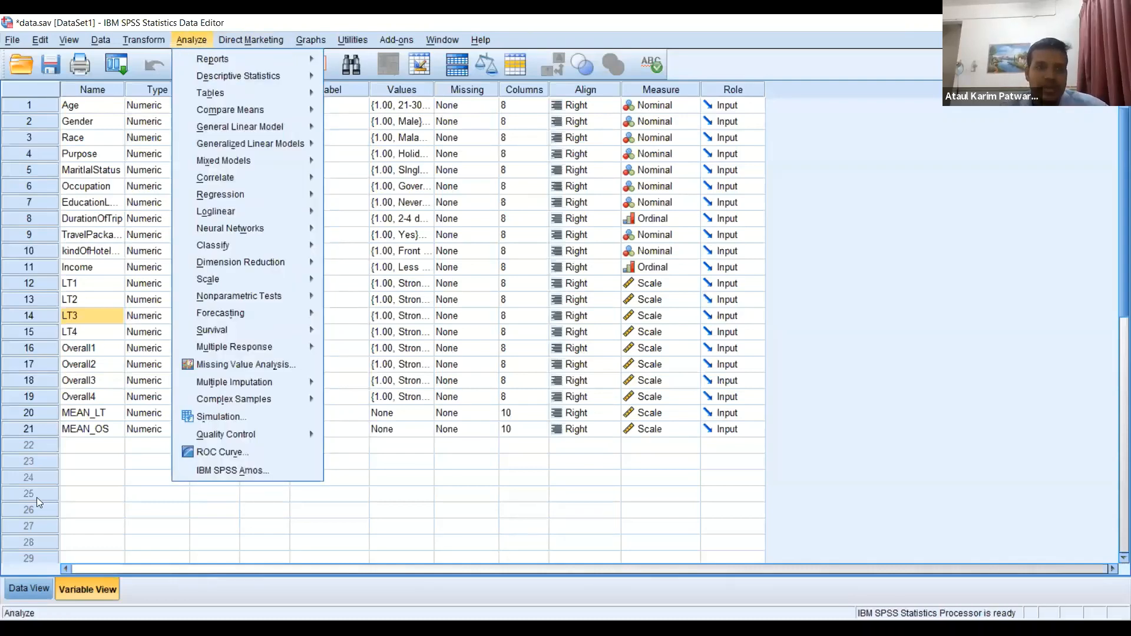
Step: Switch to the Demo- Questionnaire document in Word and examine the four Limited Time items
click(17, 628)
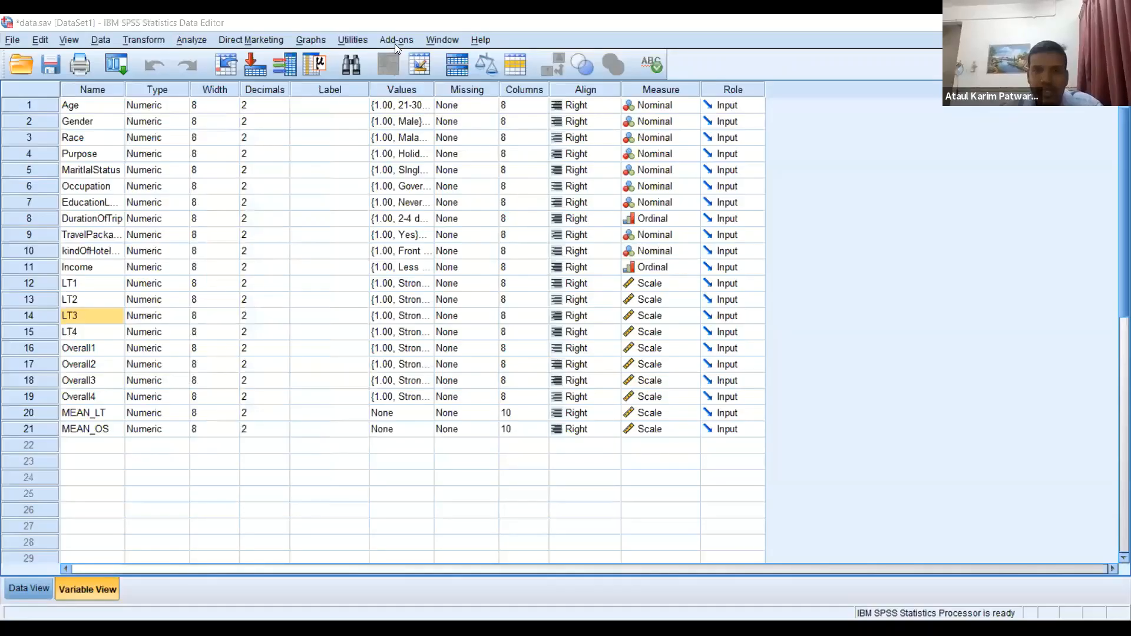
key(alt+Tab)
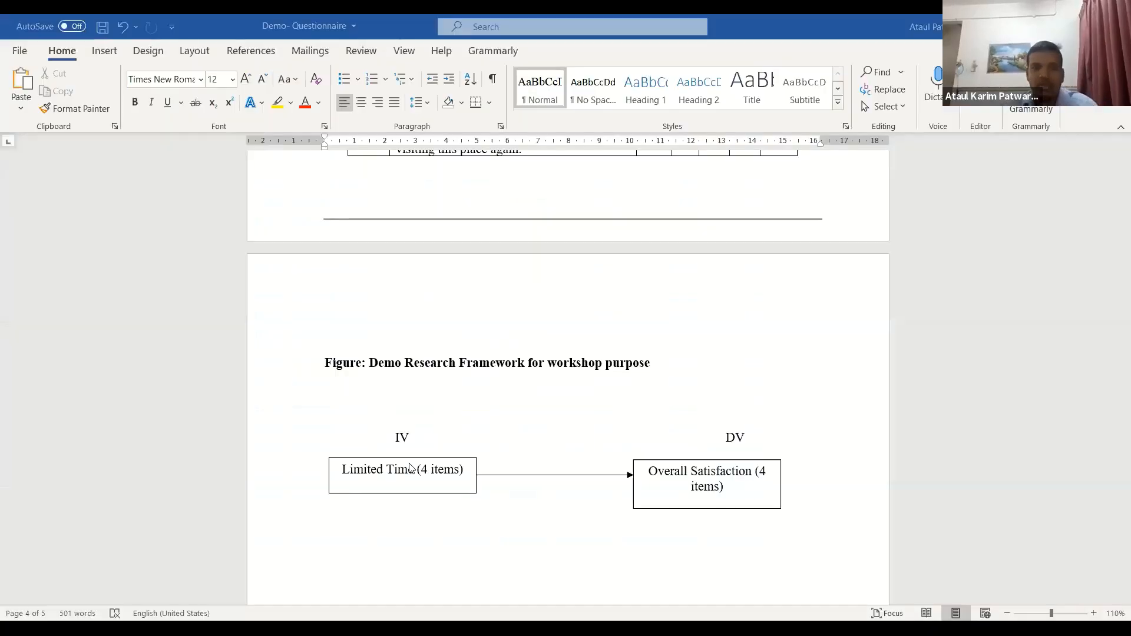
scroll(407, 475, up, 10)
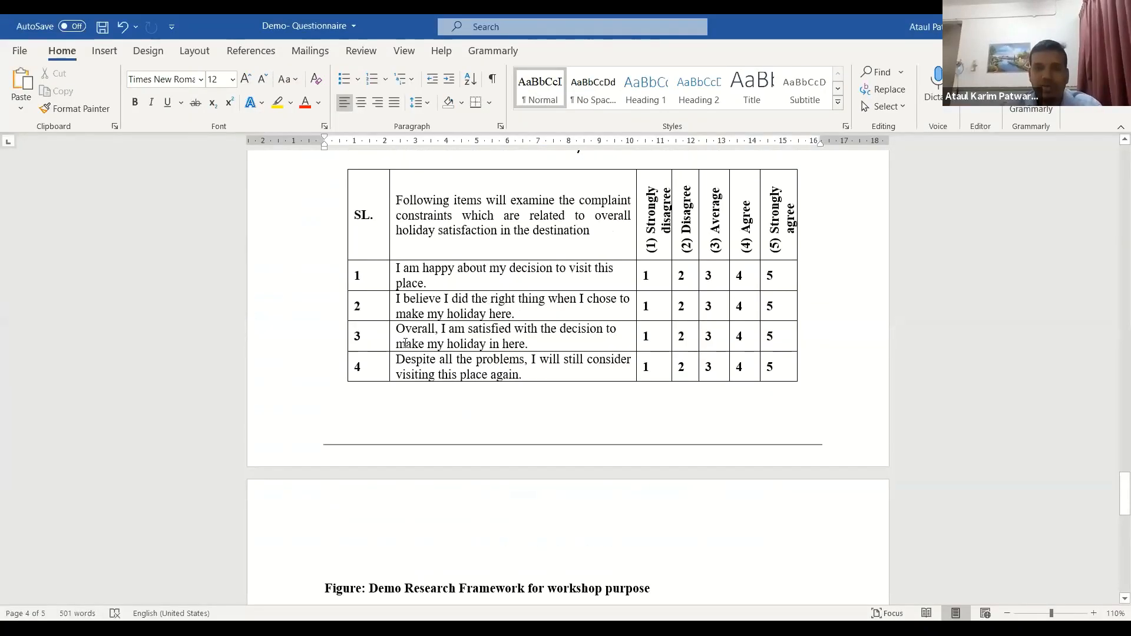
scroll(407, 238, up, 2)
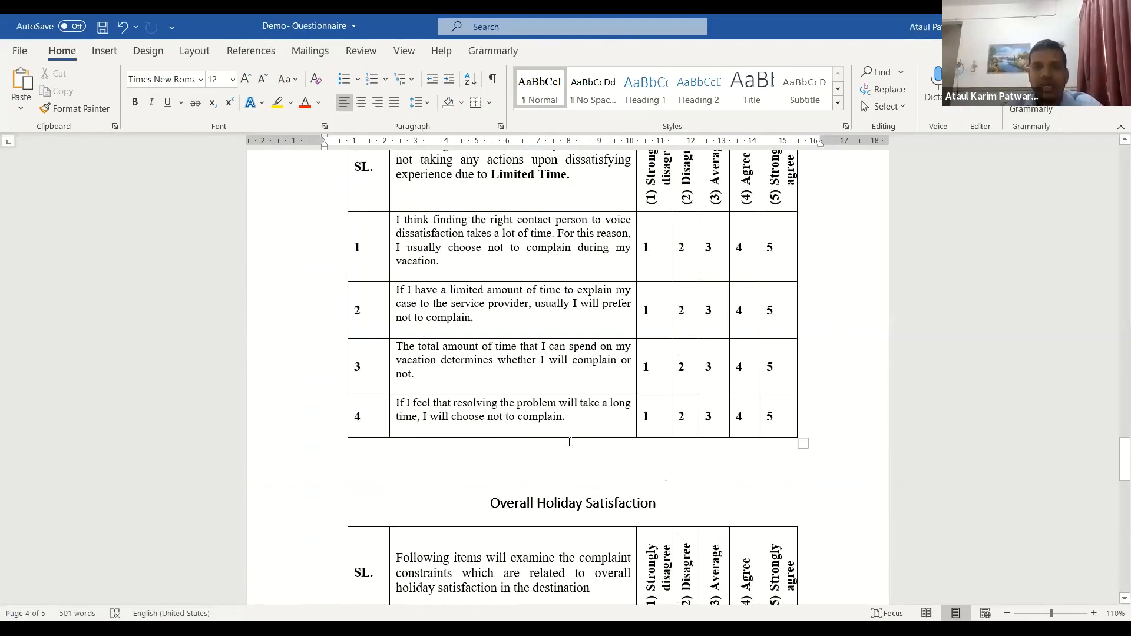
drag(412, 224, 608, 426)
drag(436, 429, 421, 245)
click(611, 211)
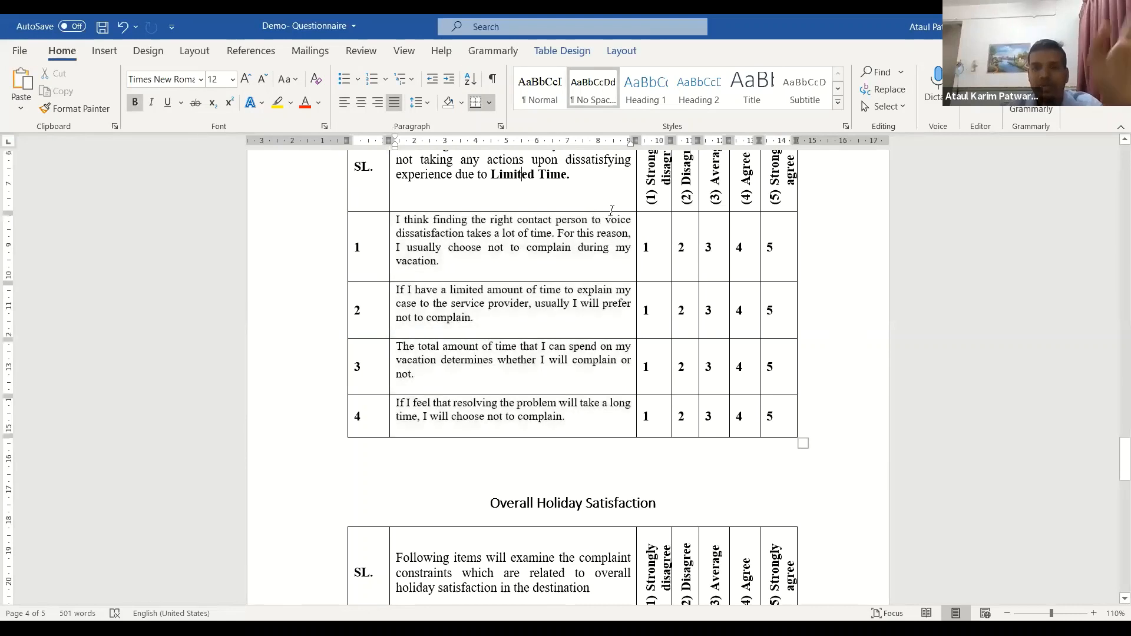
drag(569, 174, 449, 189)
click(635, 263)
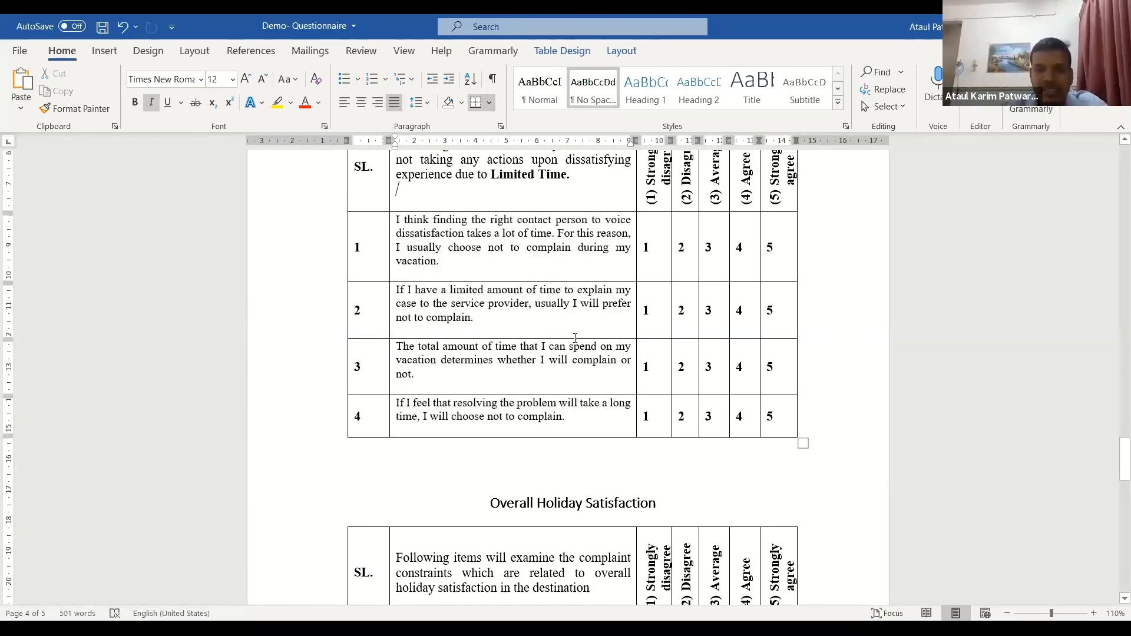
Step: Examine the Overall Holiday Satisfaction table and highlight its four item statements
scroll(421, 342, down, 10)
scroll(421, 342, up, 3)
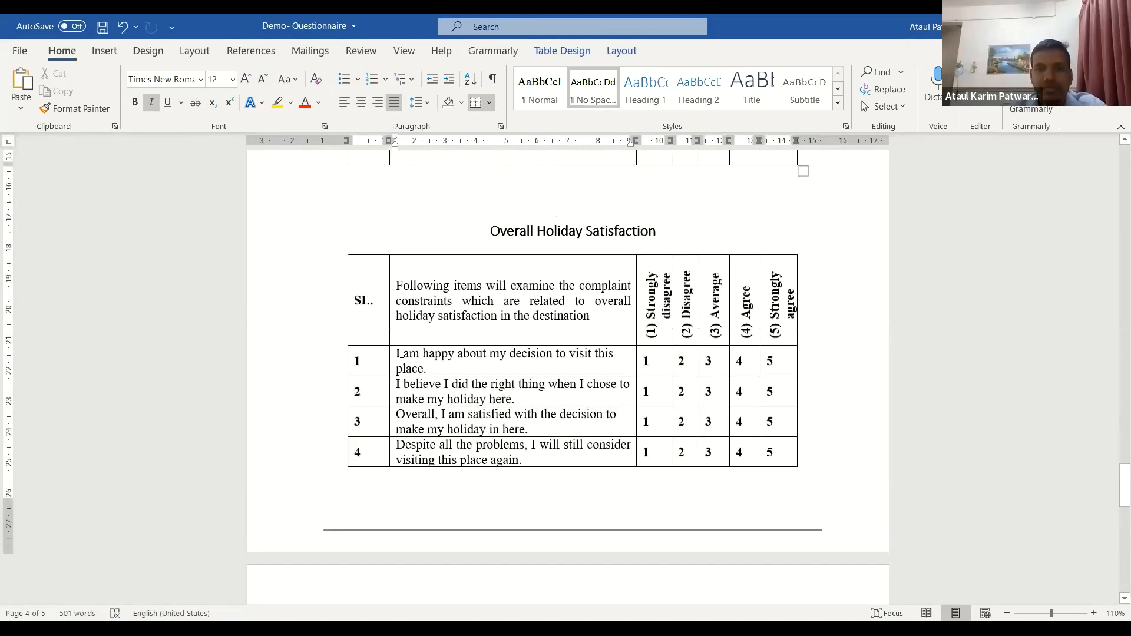
drag(398, 355, 605, 458)
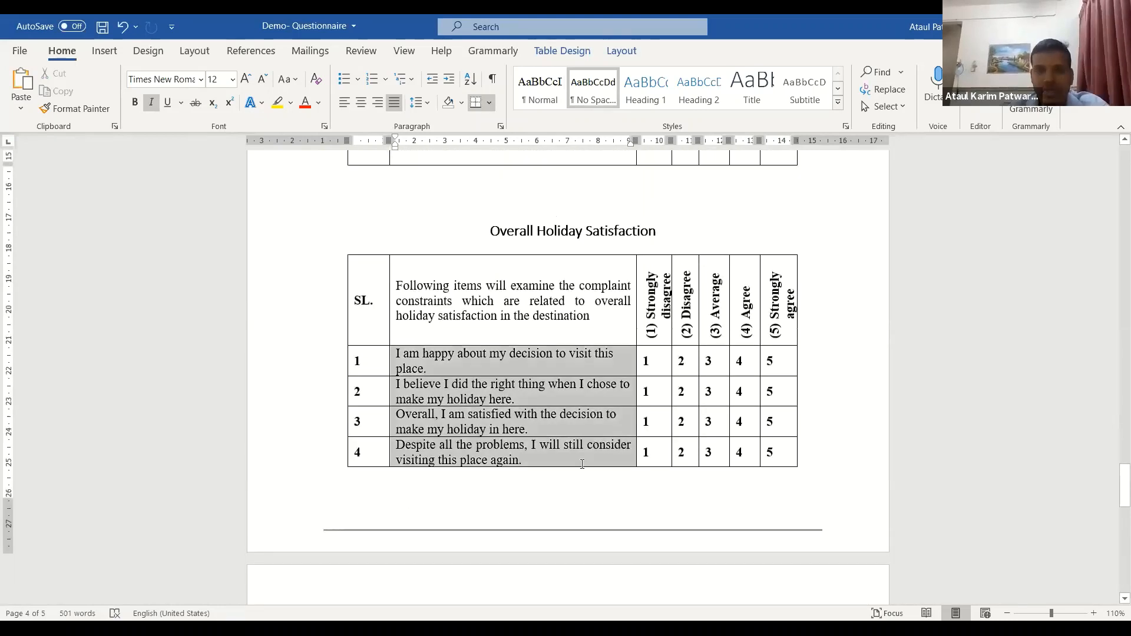
Step: Examine the Demo Research Framework figure, highlighting the Limited Time (IV) and Overall Satisfaction (DV) box texts
click(604, 458)
scroll(441, 384, down, 16)
scroll(398, 317, up, 3)
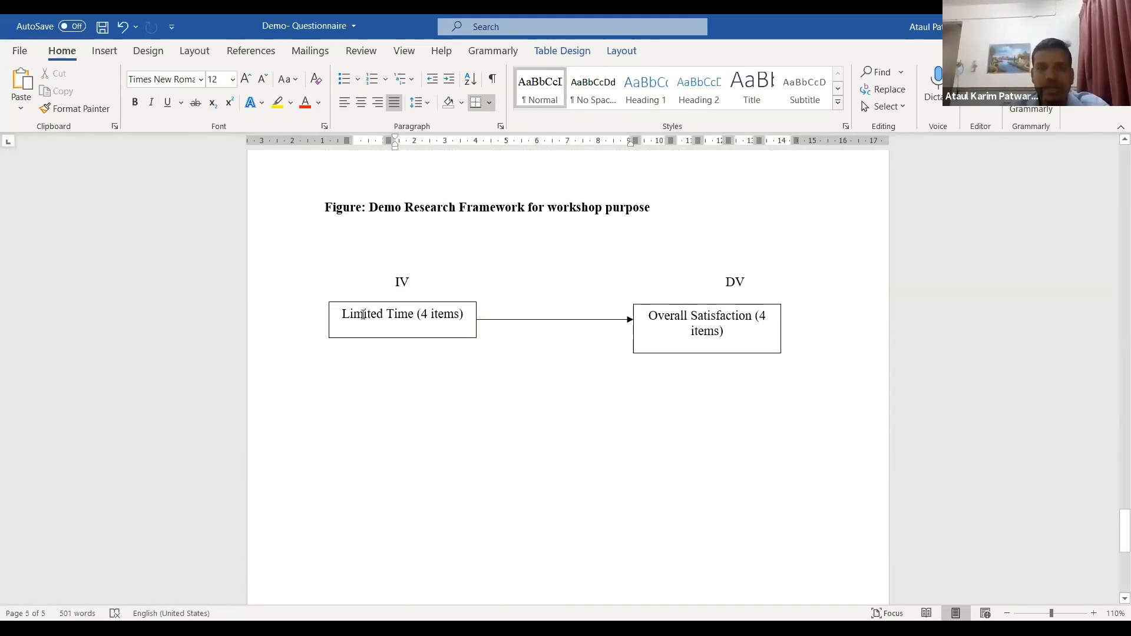
drag(341, 313, 470, 313)
click(328, 312)
drag(336, 307, 450, 330)
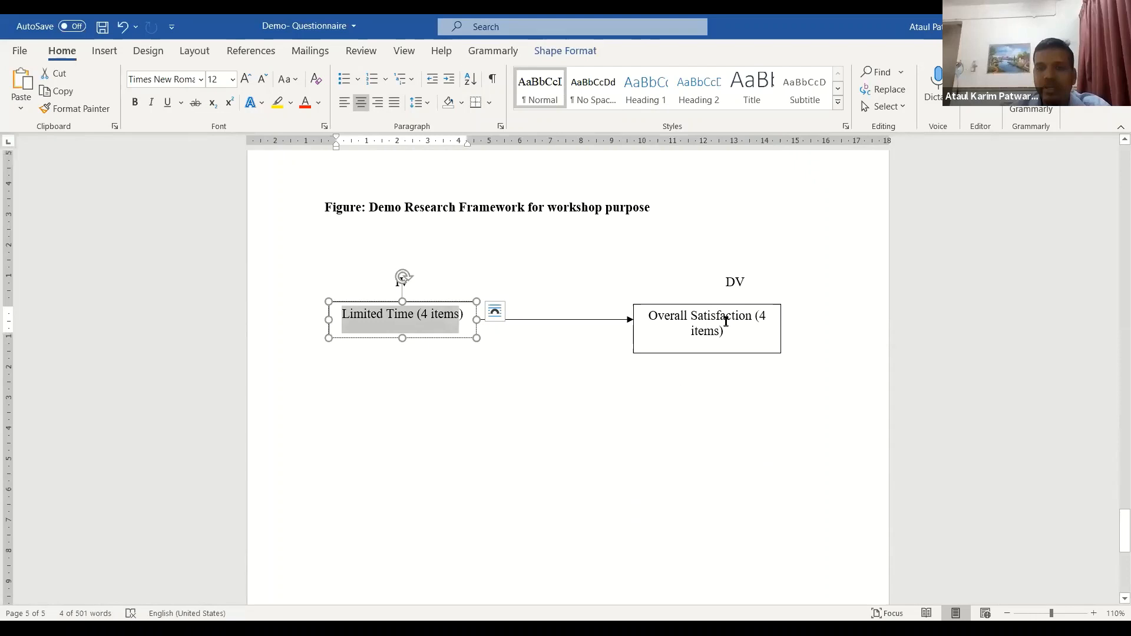
drag(758, 319, 640, 313)
click(330, 314)
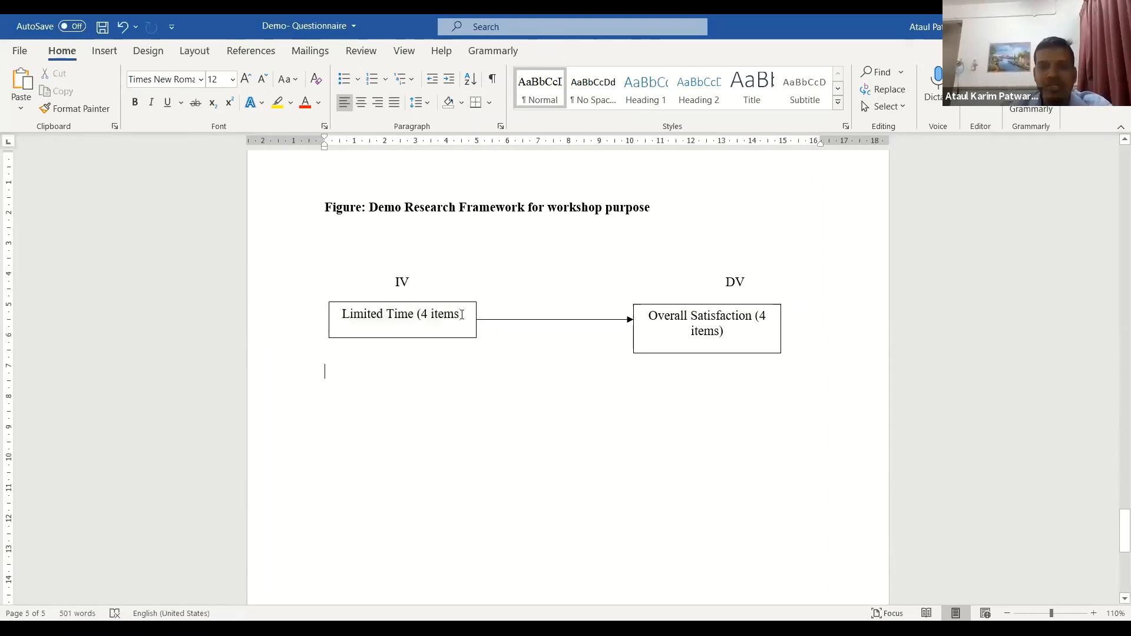
drag(462, 314, 342, 314)
click(370, 341)
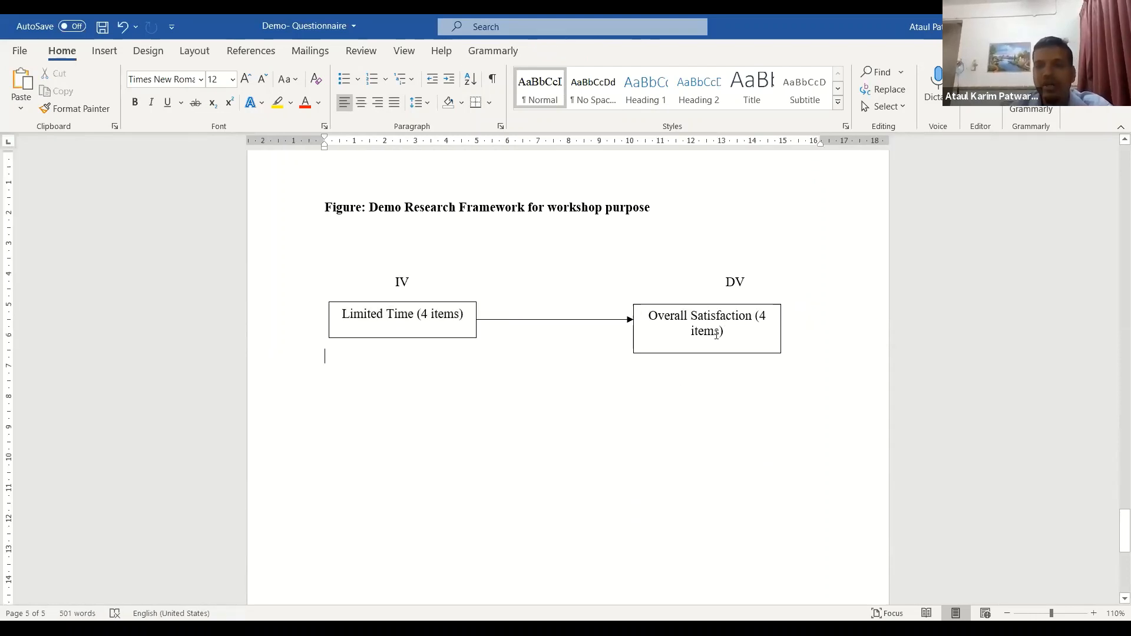
drag(648, 313, 755, 335)
click(706, 413)
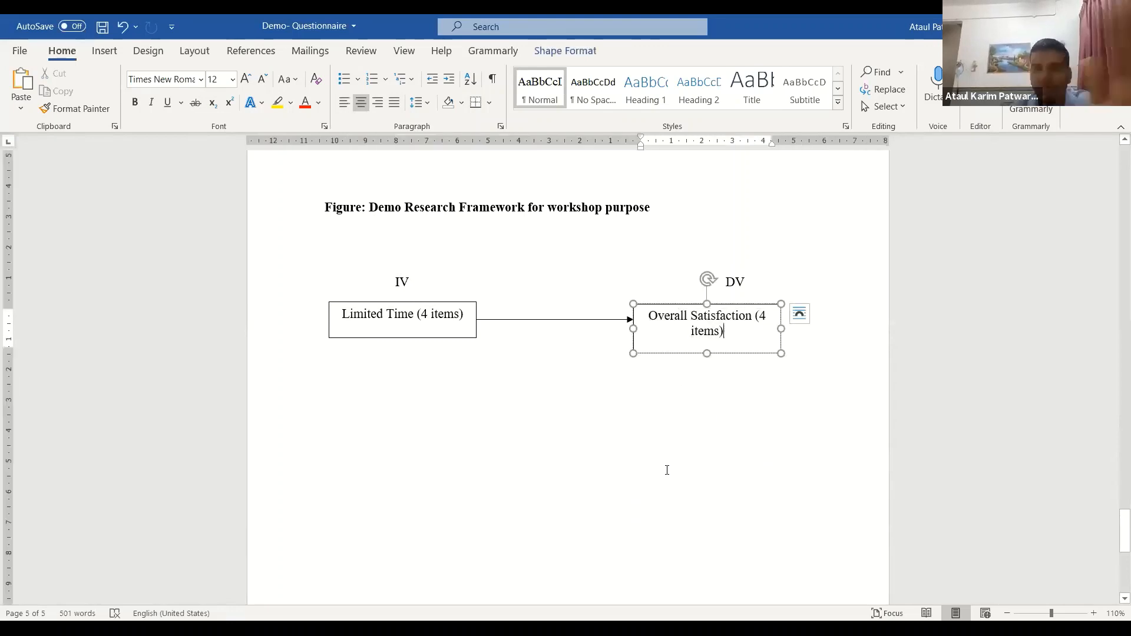
click(400, 295)
drag(342, 314, 461, 331)
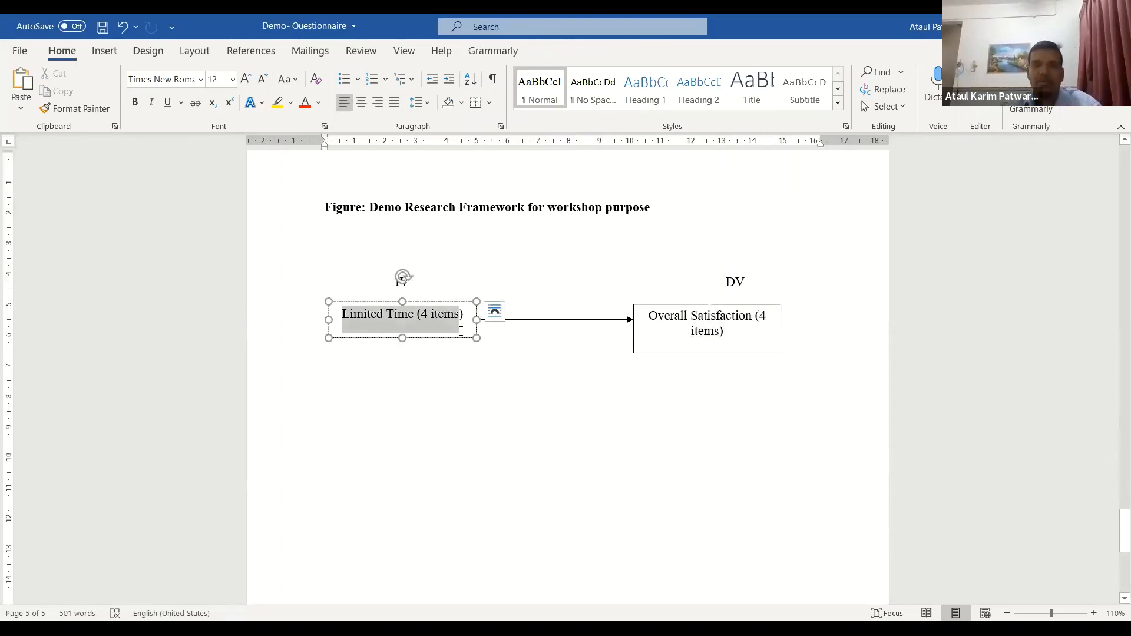
click(461, 401)
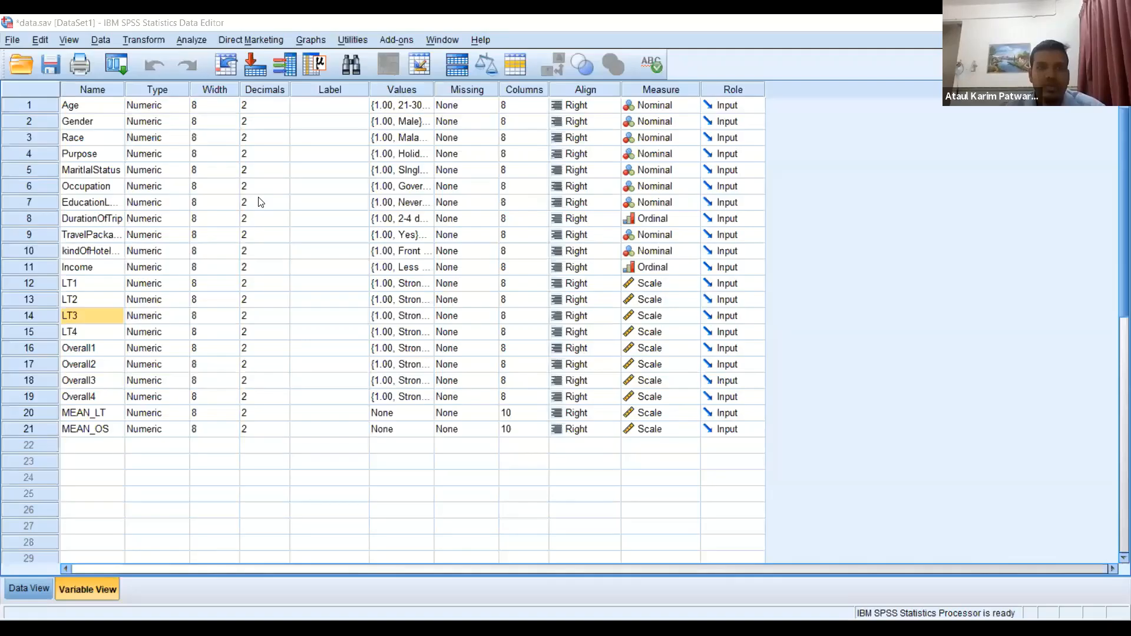
Step: In the SPSS Data Editor, set up a linear regression with MEAN_OS as dependent and MEAN_LT as independent variable
click(191, 39)
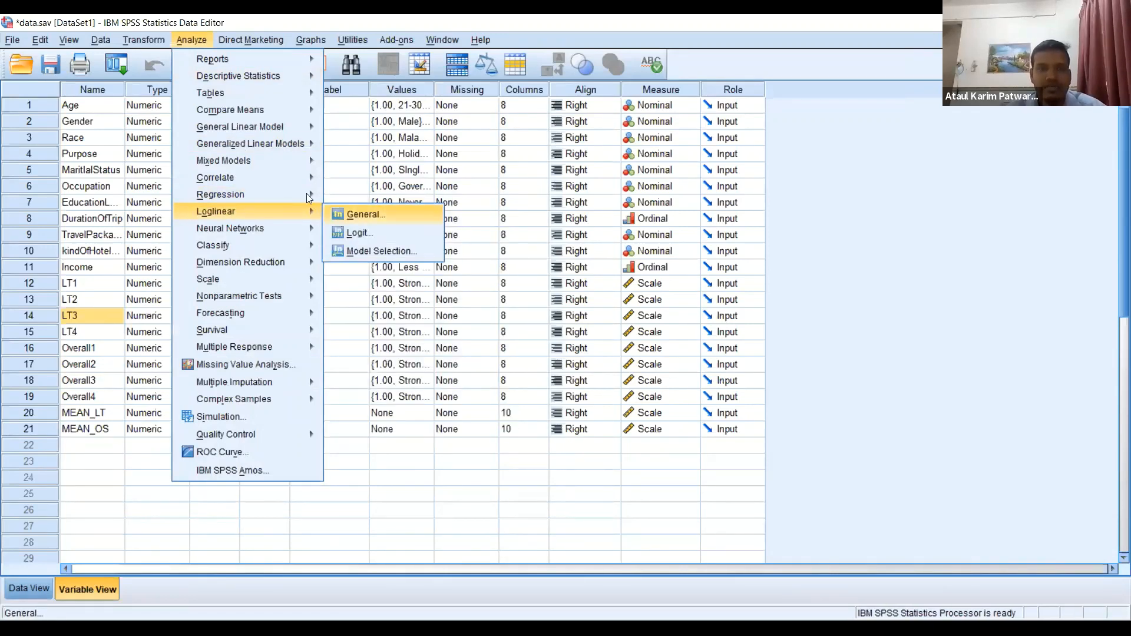
mouse_move(306, 195)
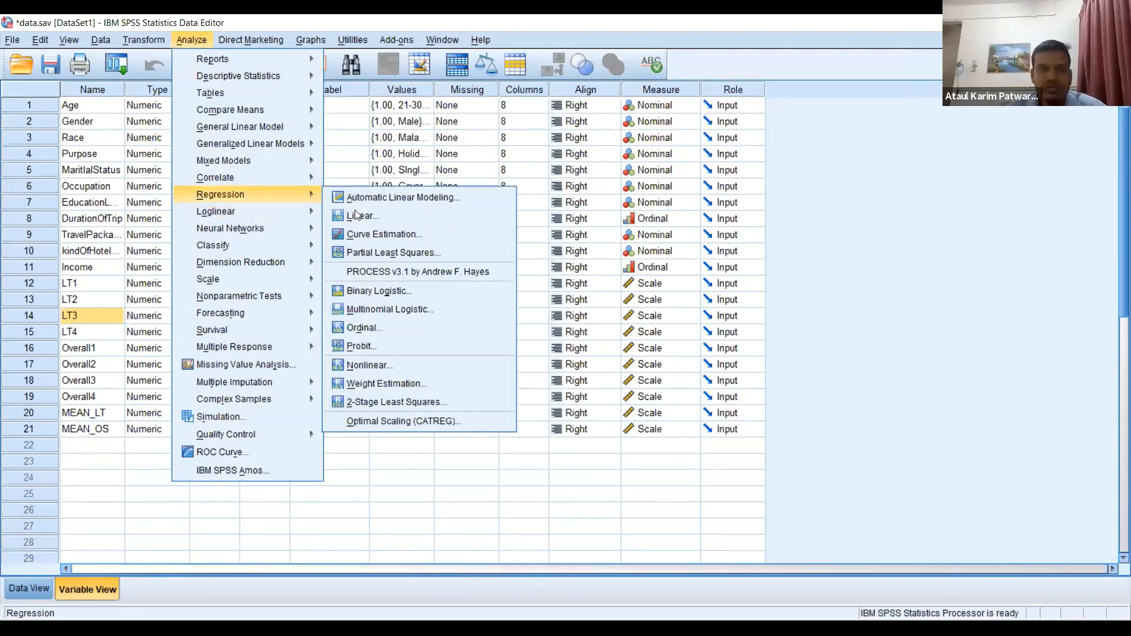
click(358, 216)
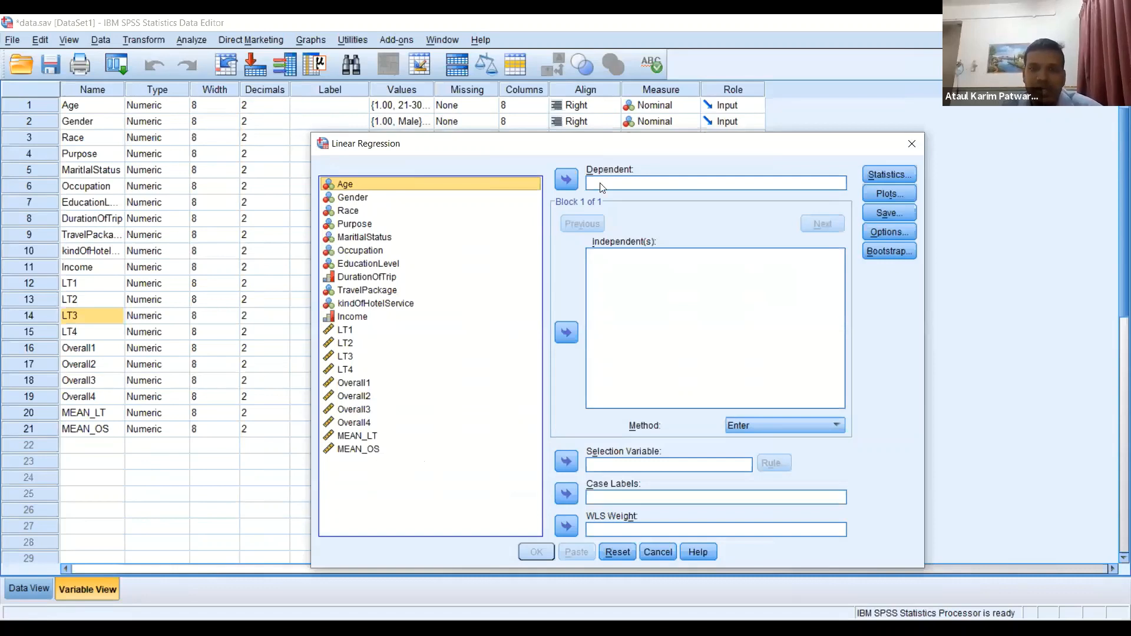
click(364, 449)
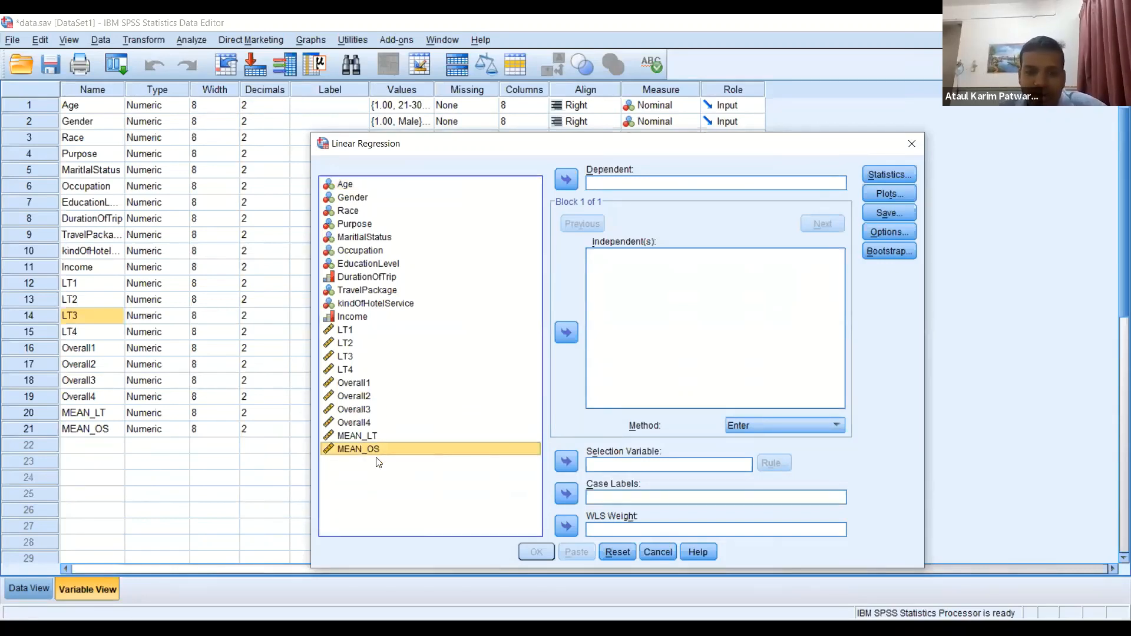
double_click(363, 449)
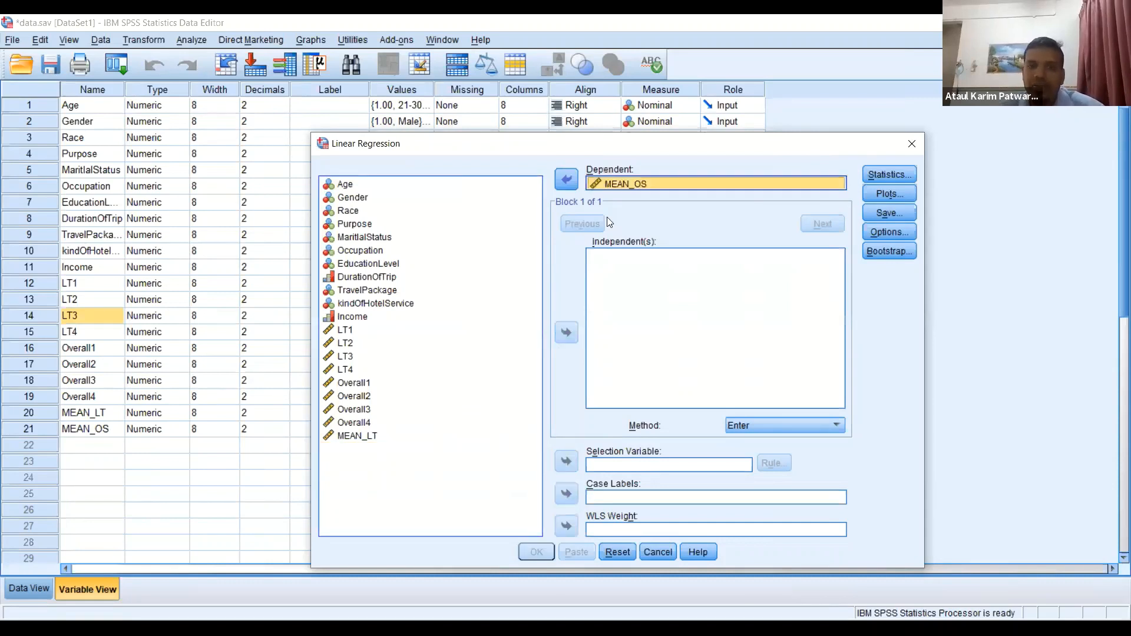
click(345, 436)
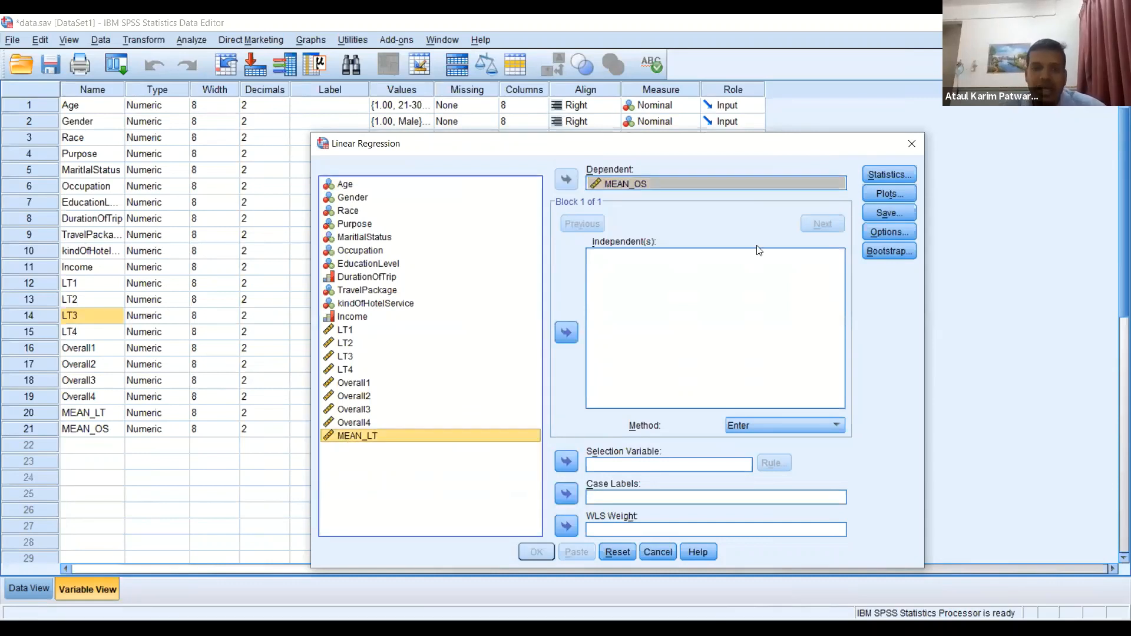
click(566, 333)
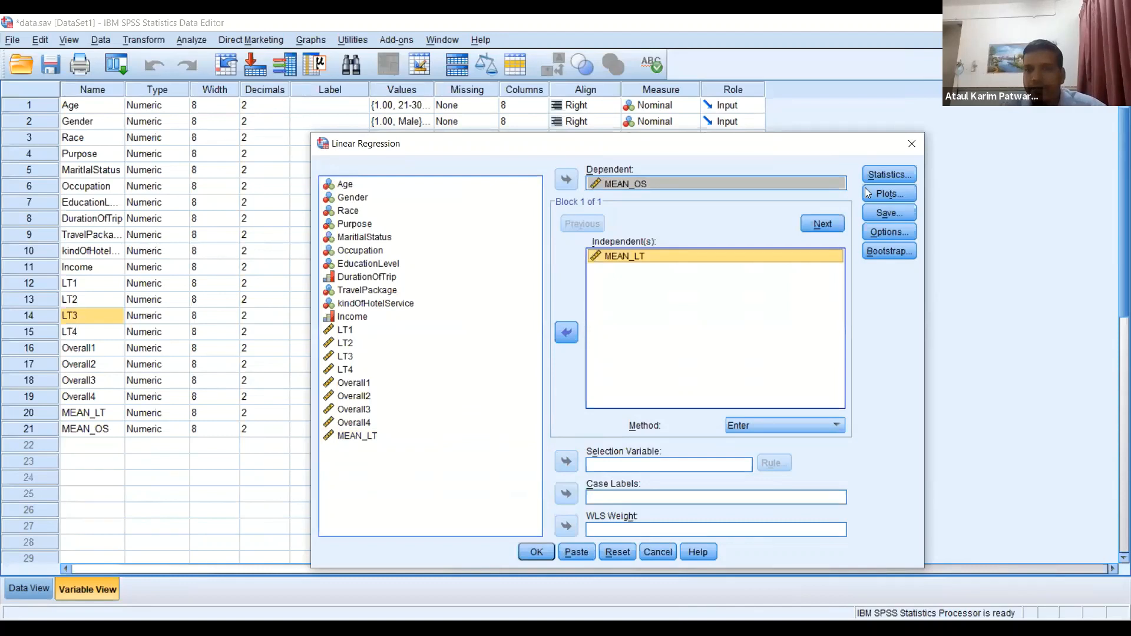
Step: Add collinearity diagnostics to the regression statistics, alongside estimates and model fit
click(886, 175)
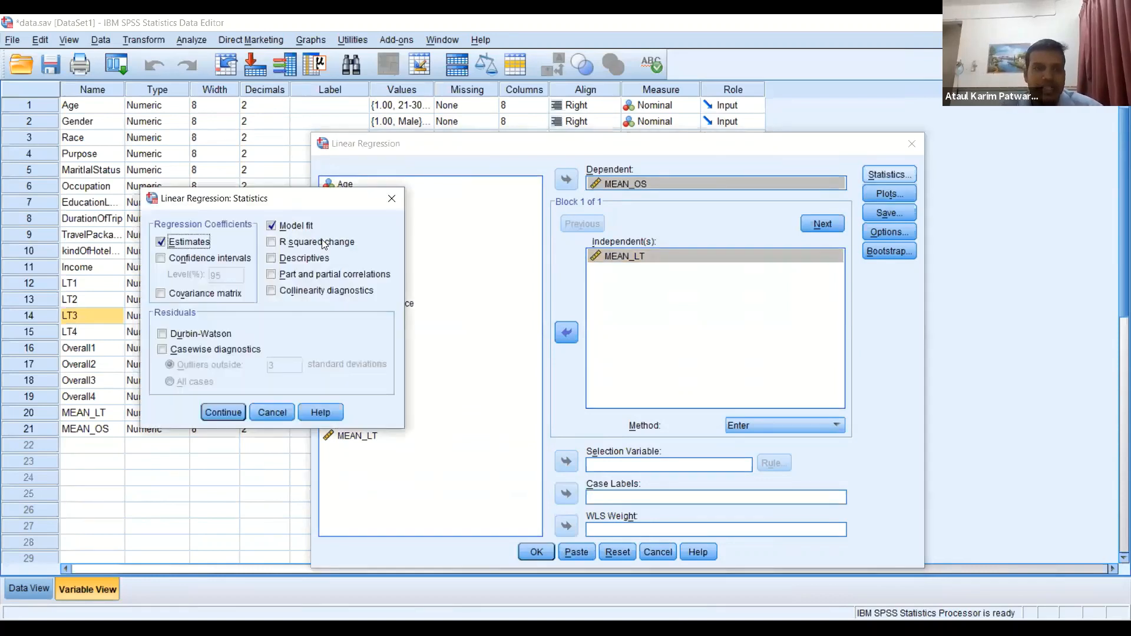
click(216, 406)
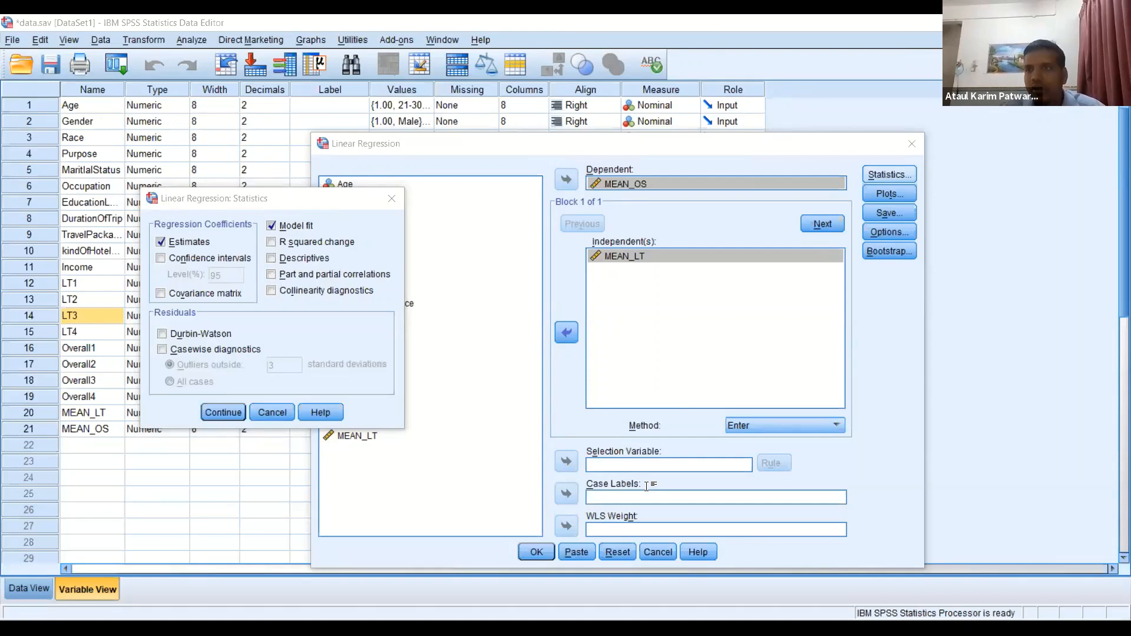
click(281, 295)
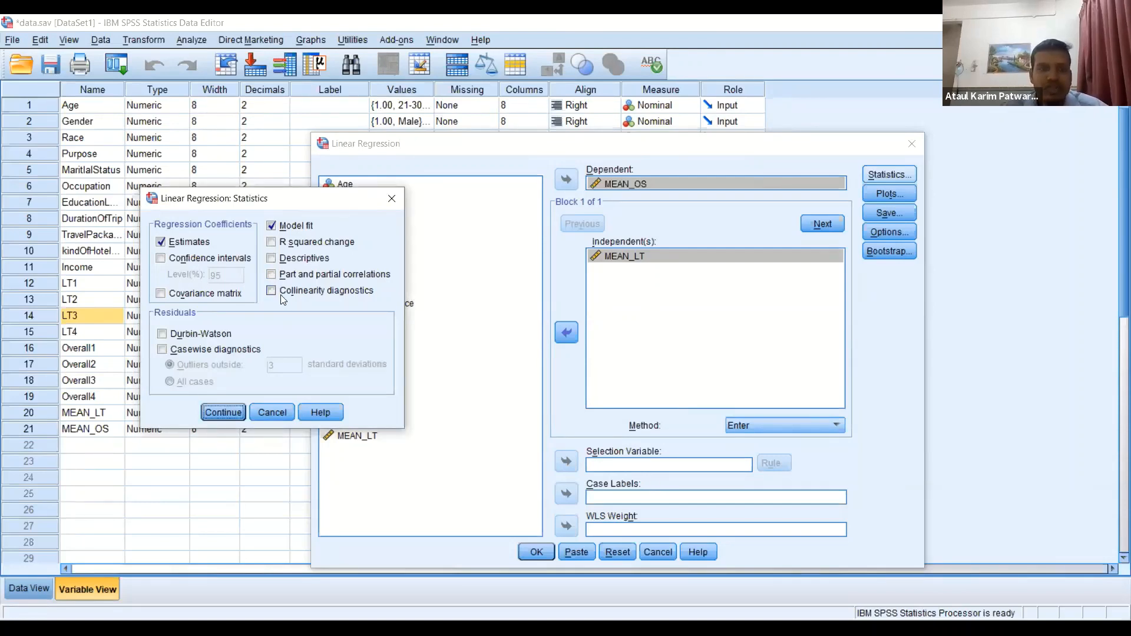
click(271, 294)
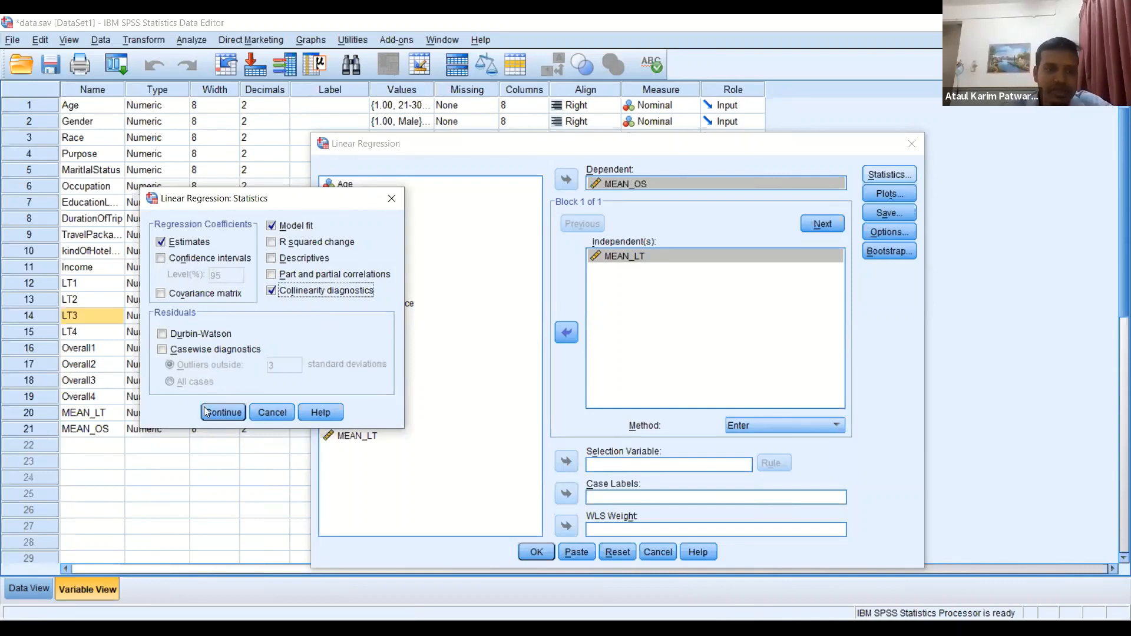
click(225, 415)
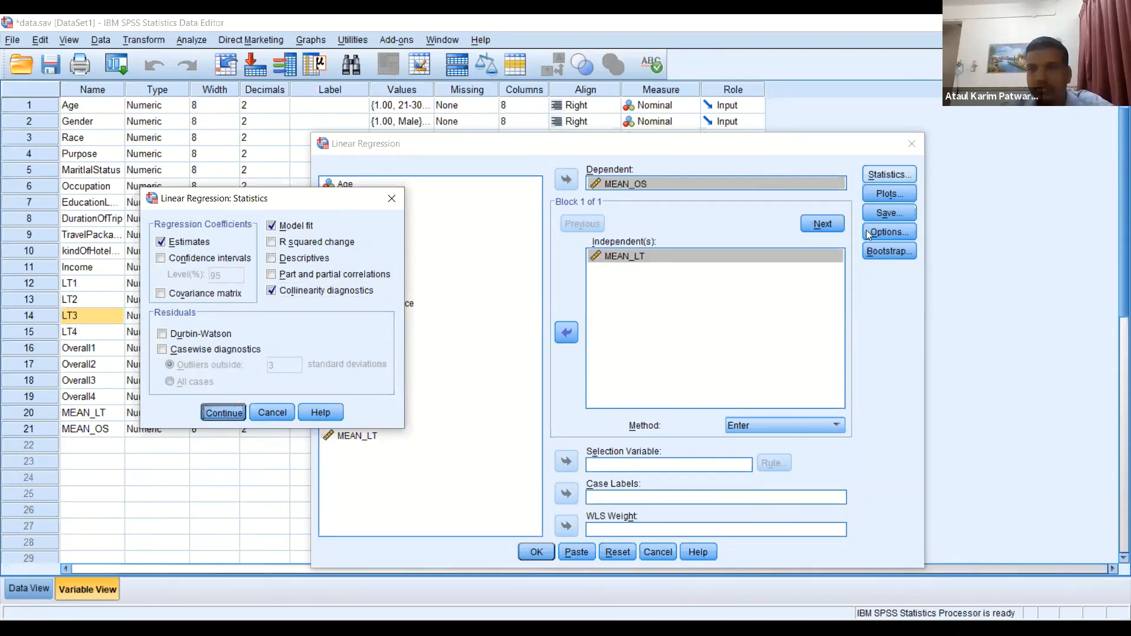
Step: Review the regression's plot, save and other option settings, keep their defaults, and run the analysis
click(894, 194)
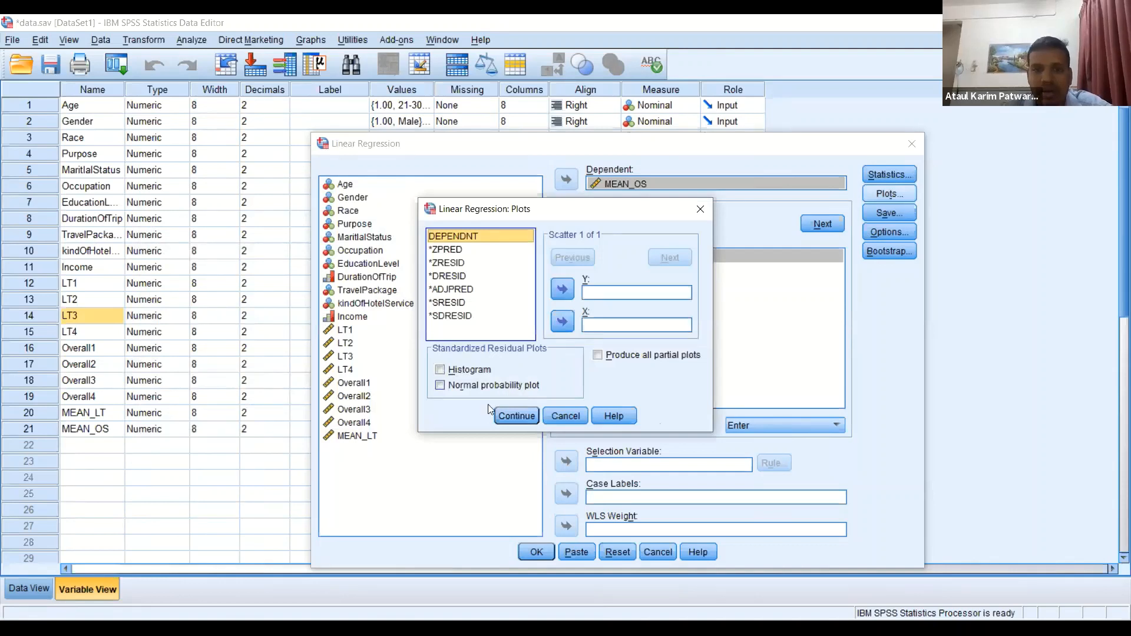
click(574, 418)
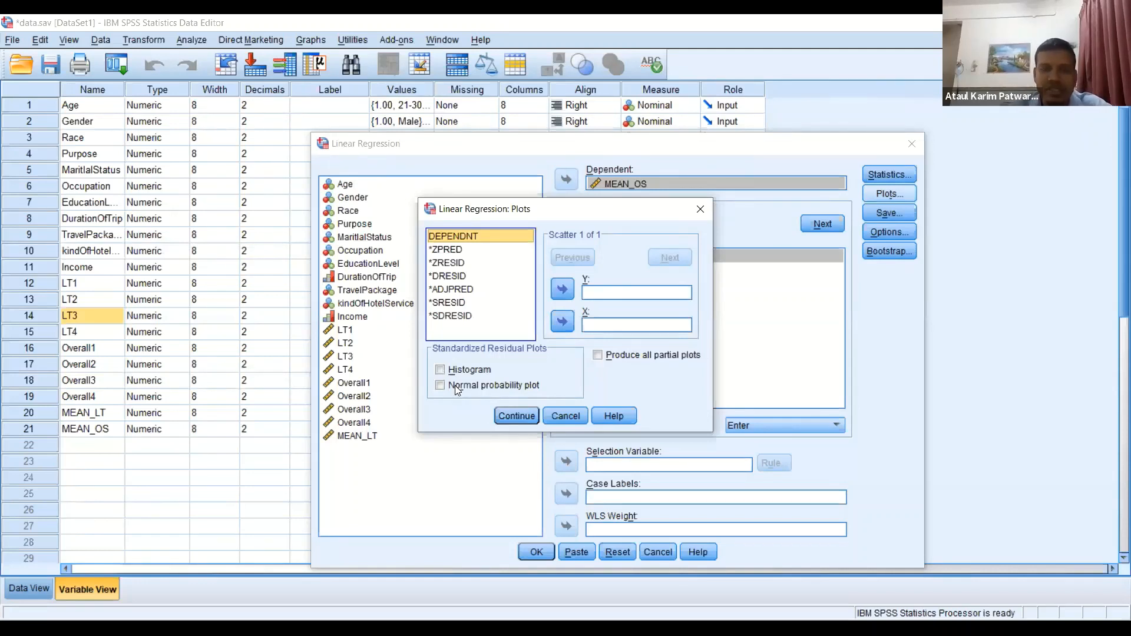
click(515, 415)
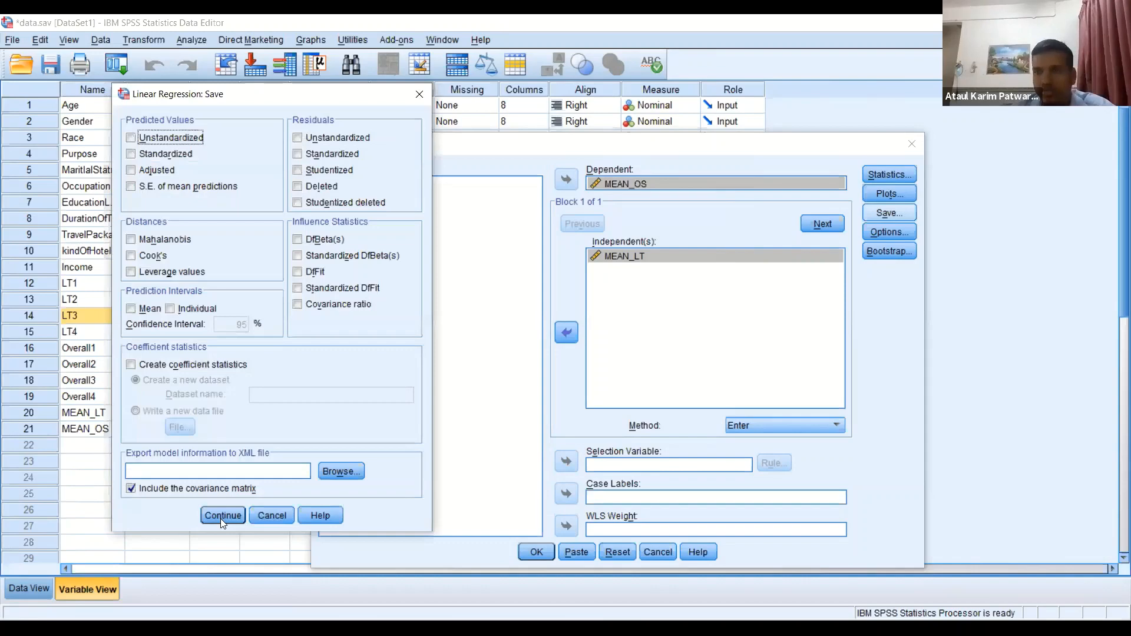
key(Return)
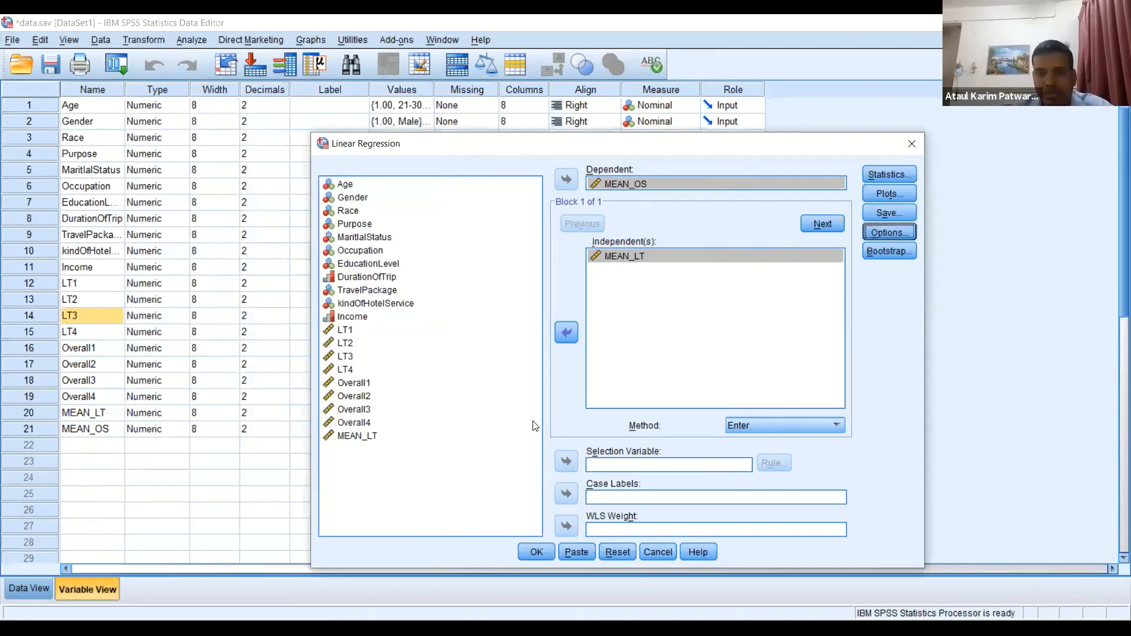
click(532, 420)
click(543, 552)
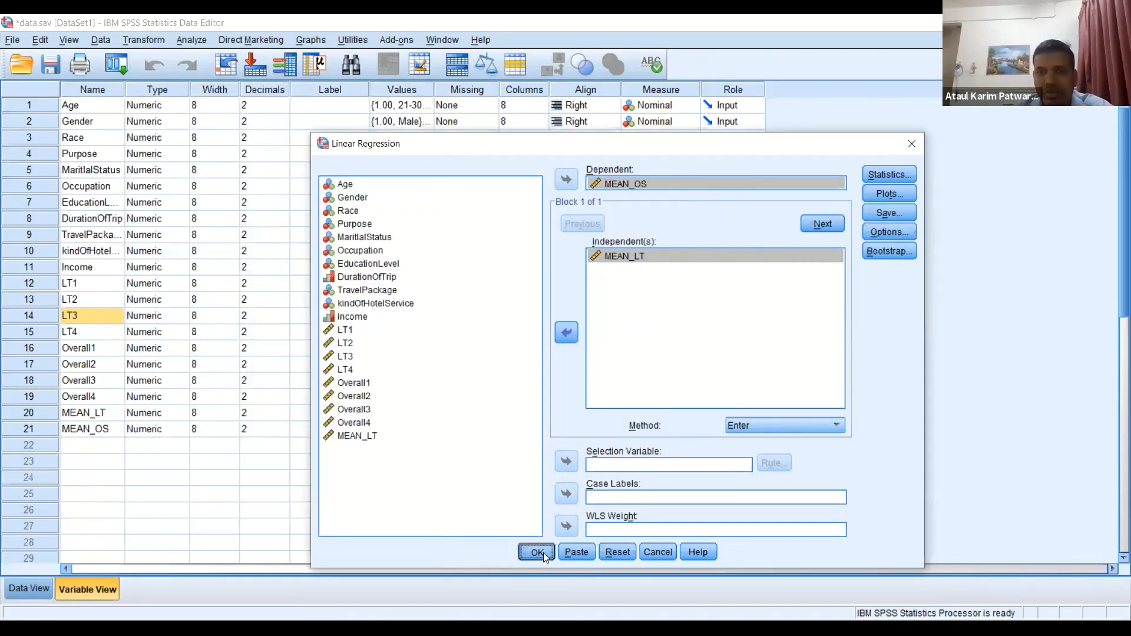
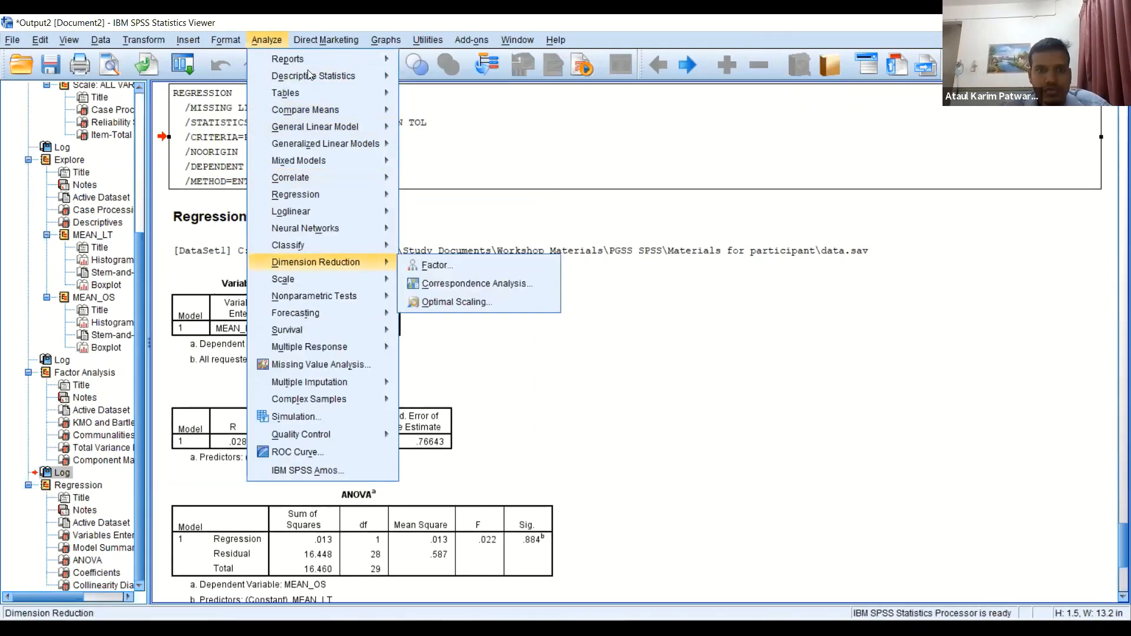
Step: Start an Independent-Samples T Test and assign Gender as the grouping variable
mouse_move(313, 66)
mouse_move(390, 65)
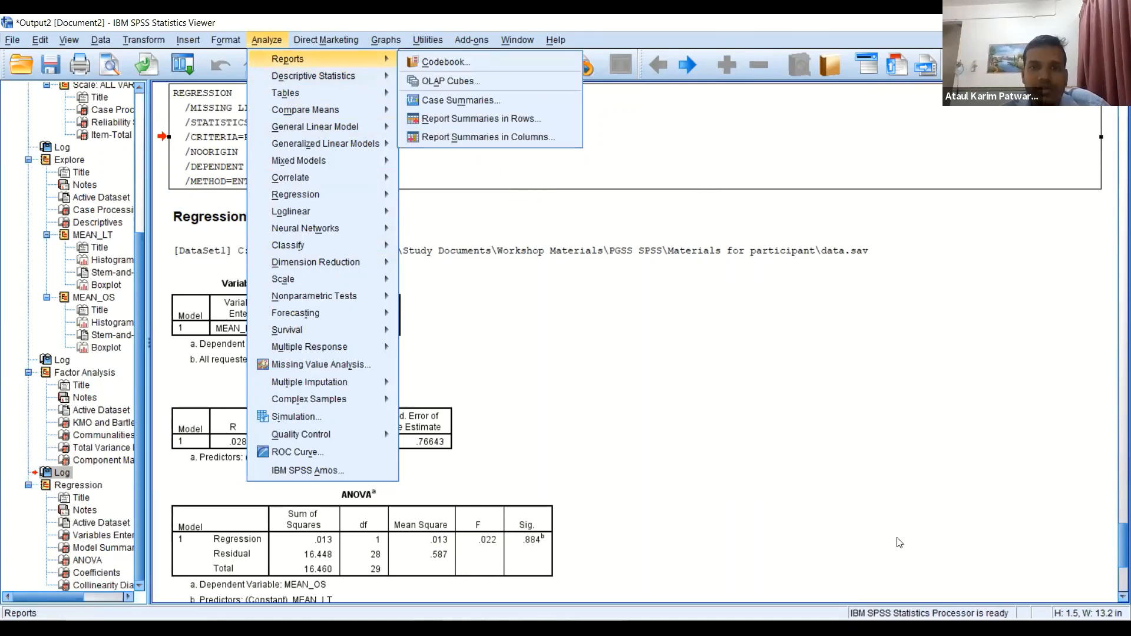
drag(515, 311, 517, 268)
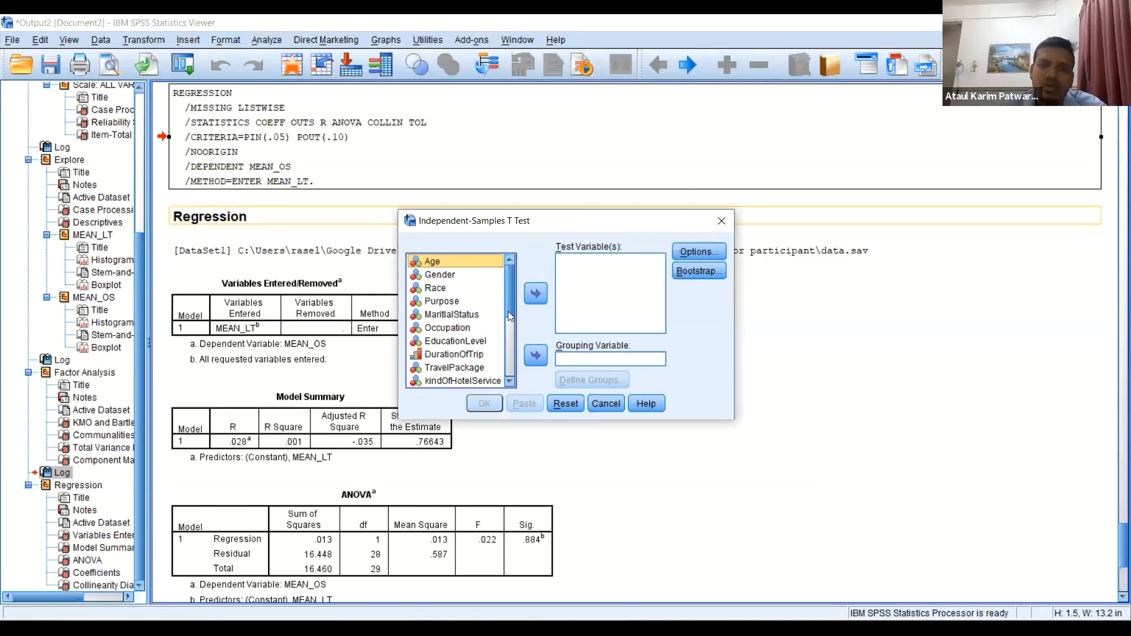
mouse_move(509, 279)
mouse_down()
mouse_move(511, 305)
mouse_move(514, 279)
mouse_up()
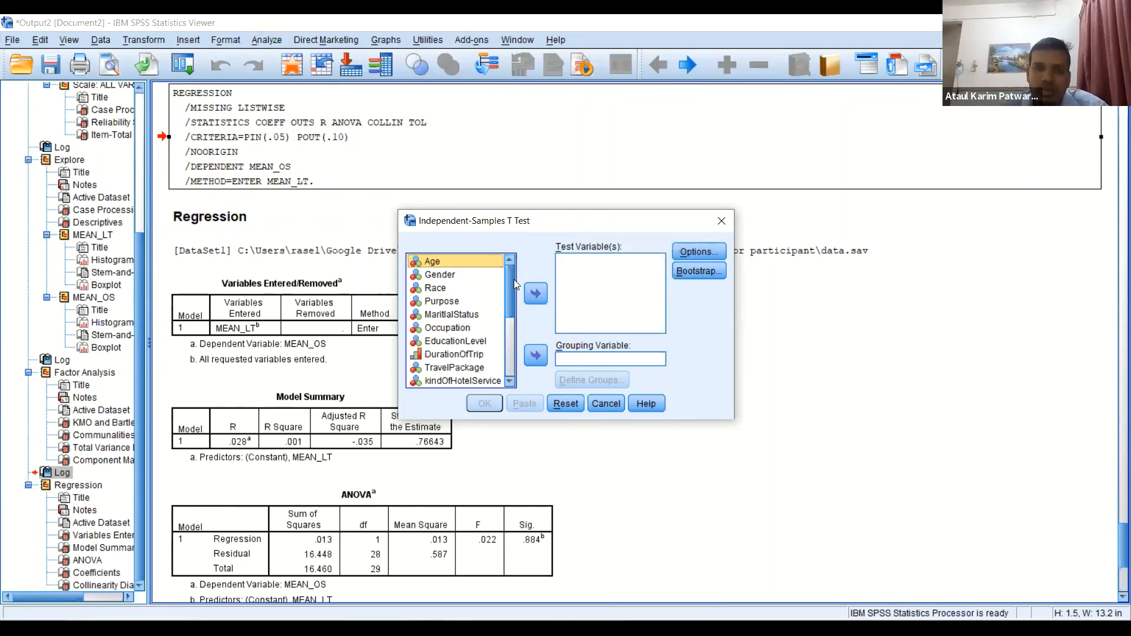
key(Down)
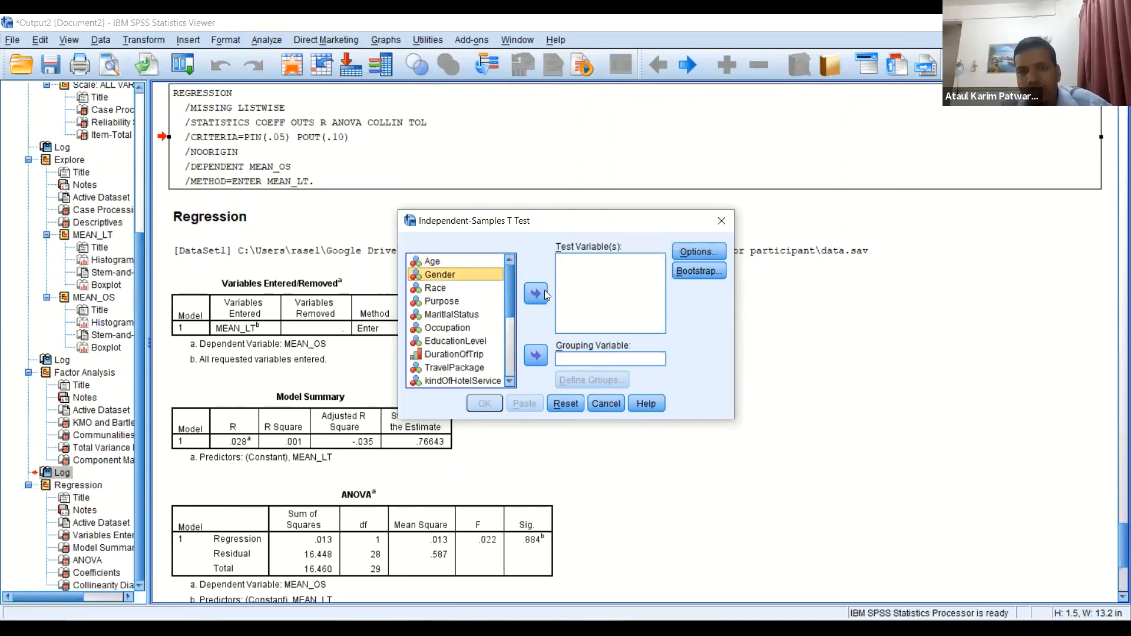
click(534, 361)
Step: Define the Gender groups with the specified values 1 and 2
click(602, 383)
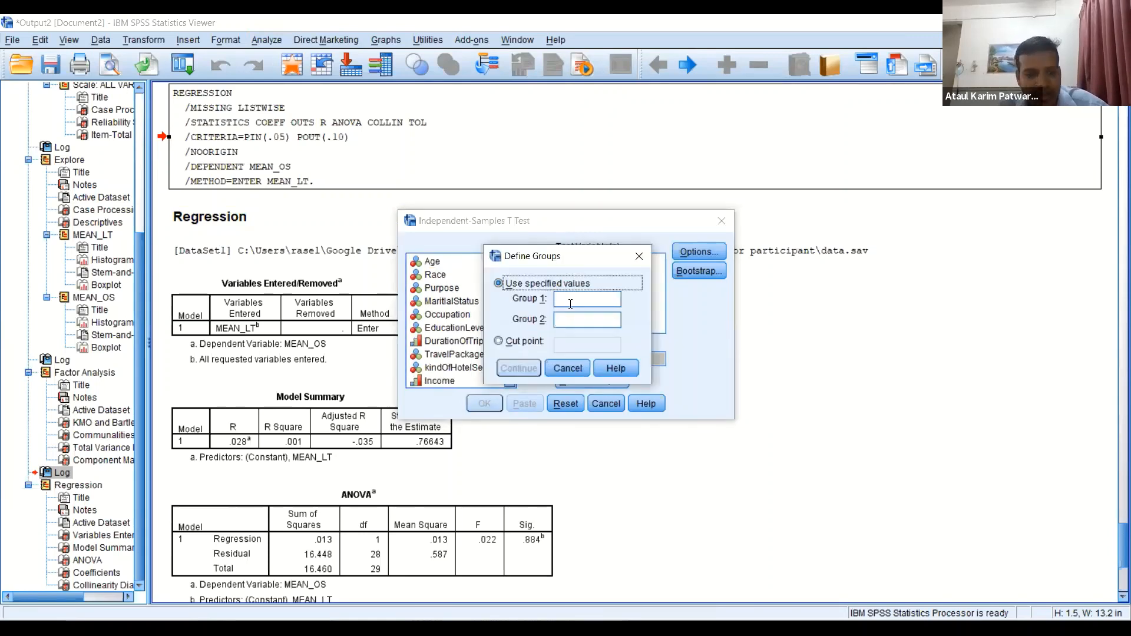
text(1)
key(Tab)
text(2)
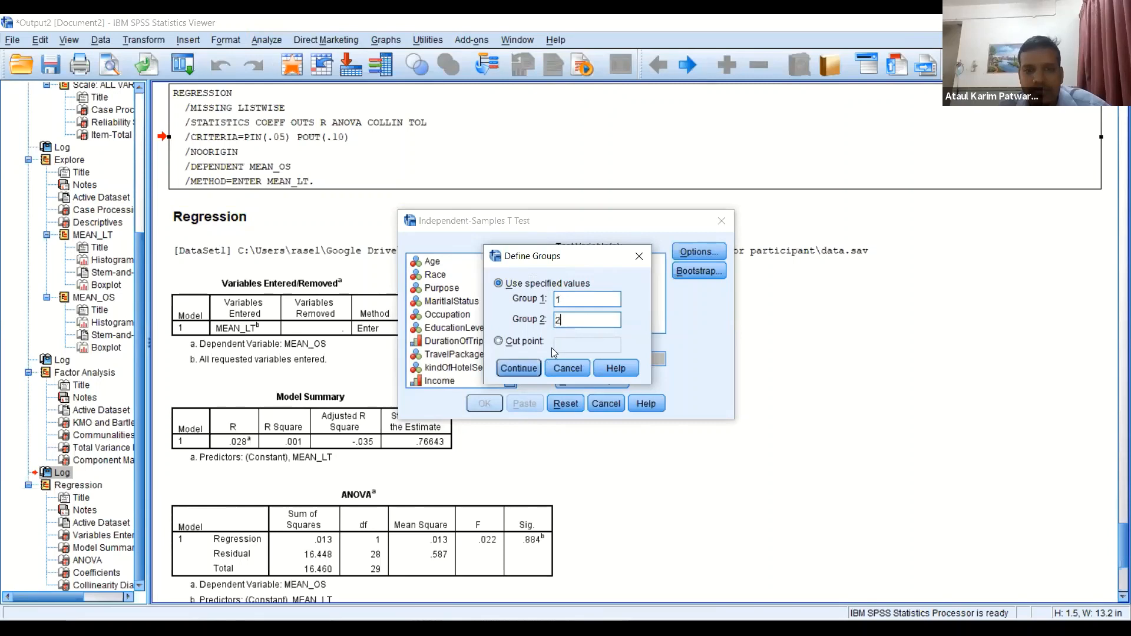
click(518, 368)
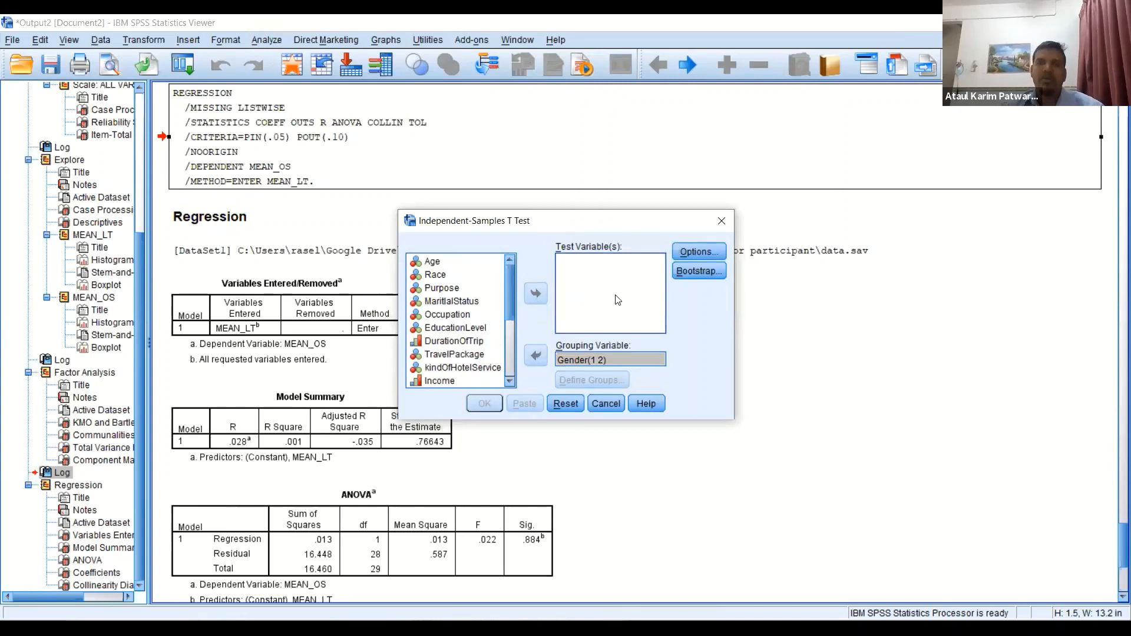
Step: Add LT1 as a test variable and look through the remaining variables available for the t-test
click(593, 361)
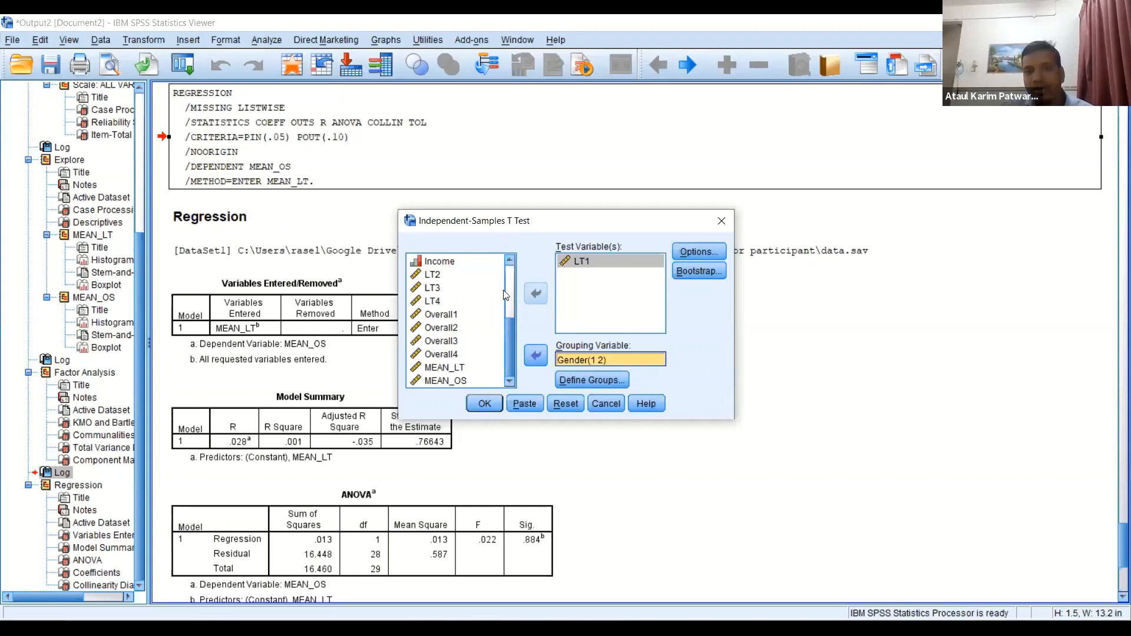
scroll(507, 319, up, 3)
scroll(504, 358, down, 3)
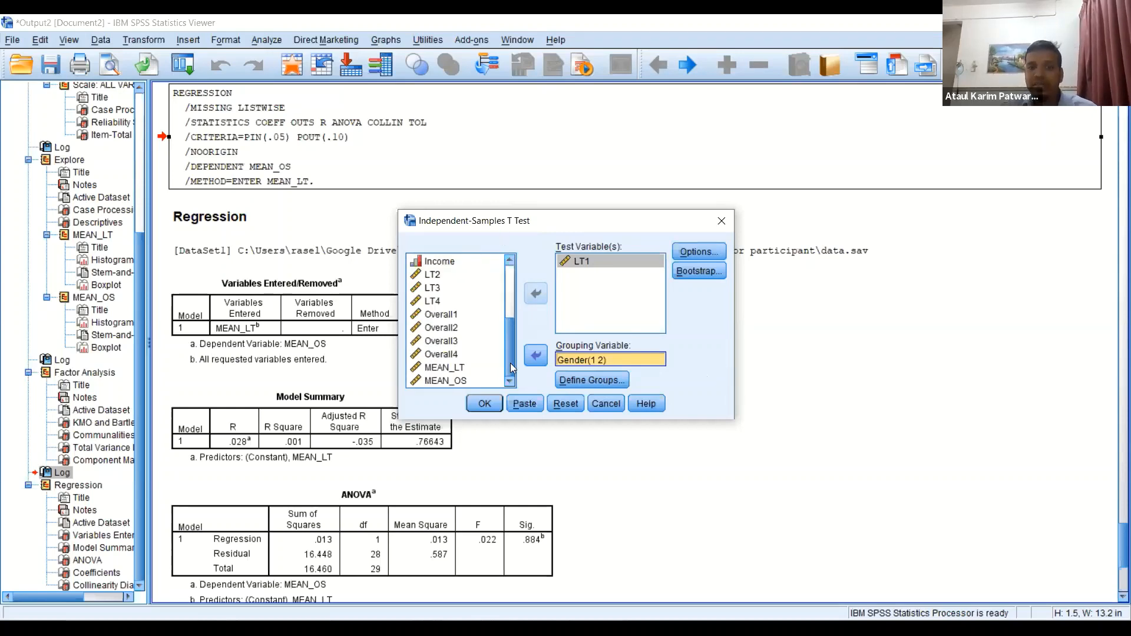
scroll(516, 319, up, 3)
scroll(516, 316, down, 3)
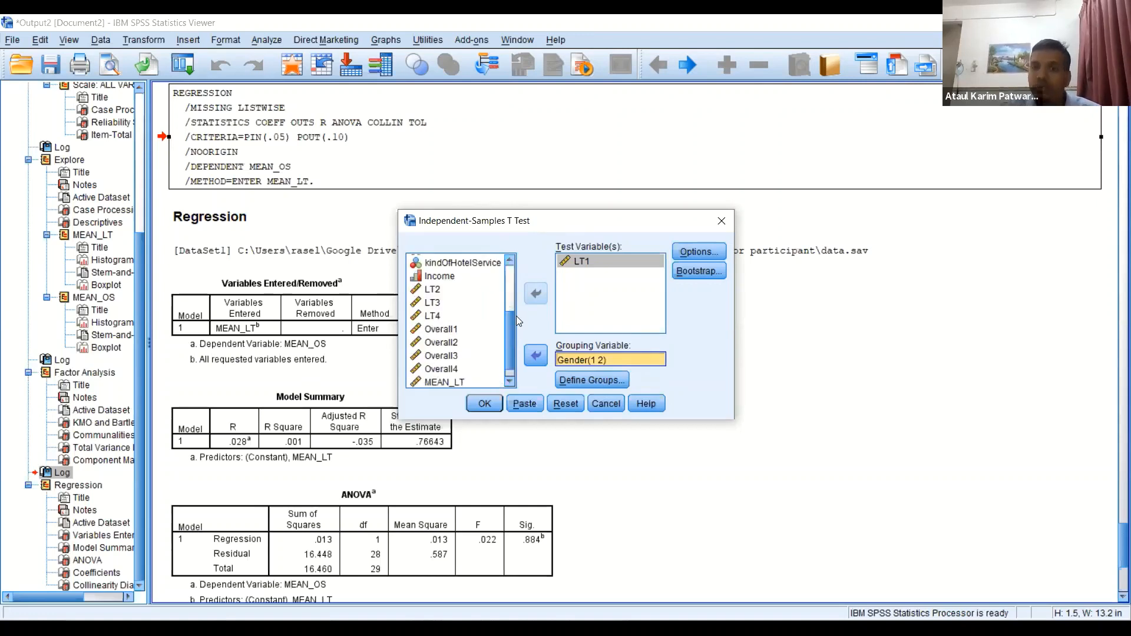
scroll(517, 302, up, 3)
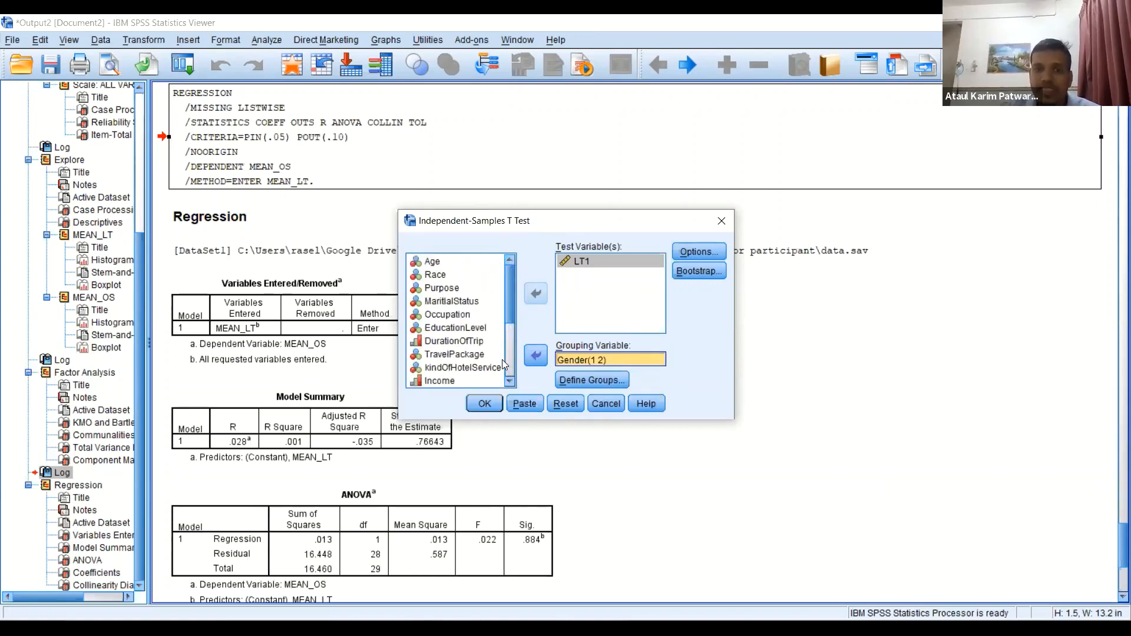
scroll(502, 359, down, 3)
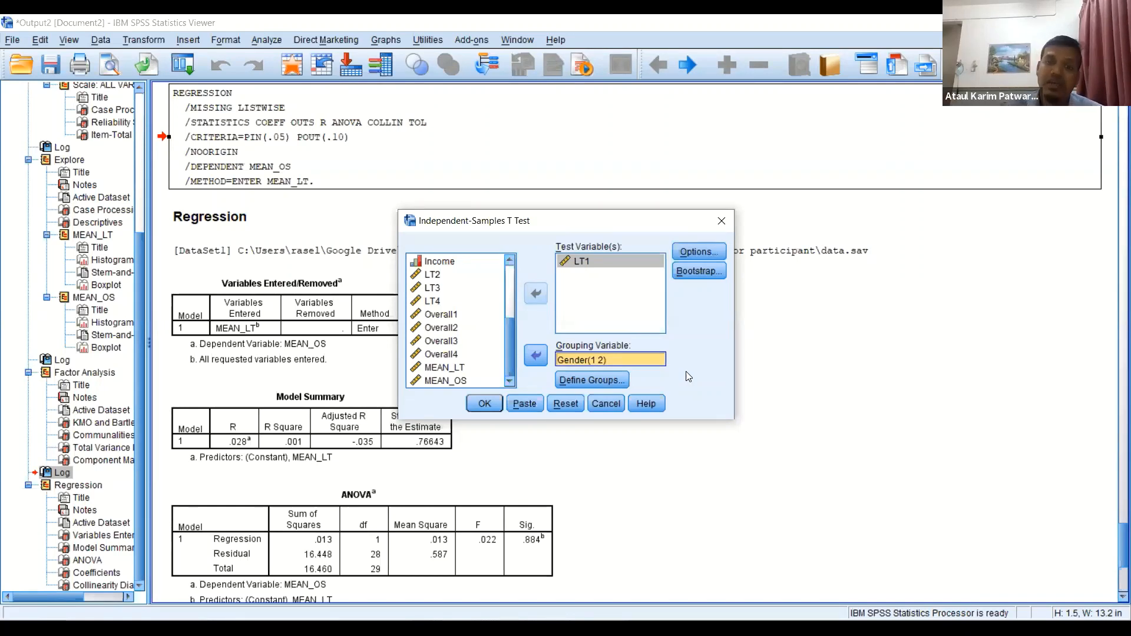
click(616, 382)
click(642, 258)
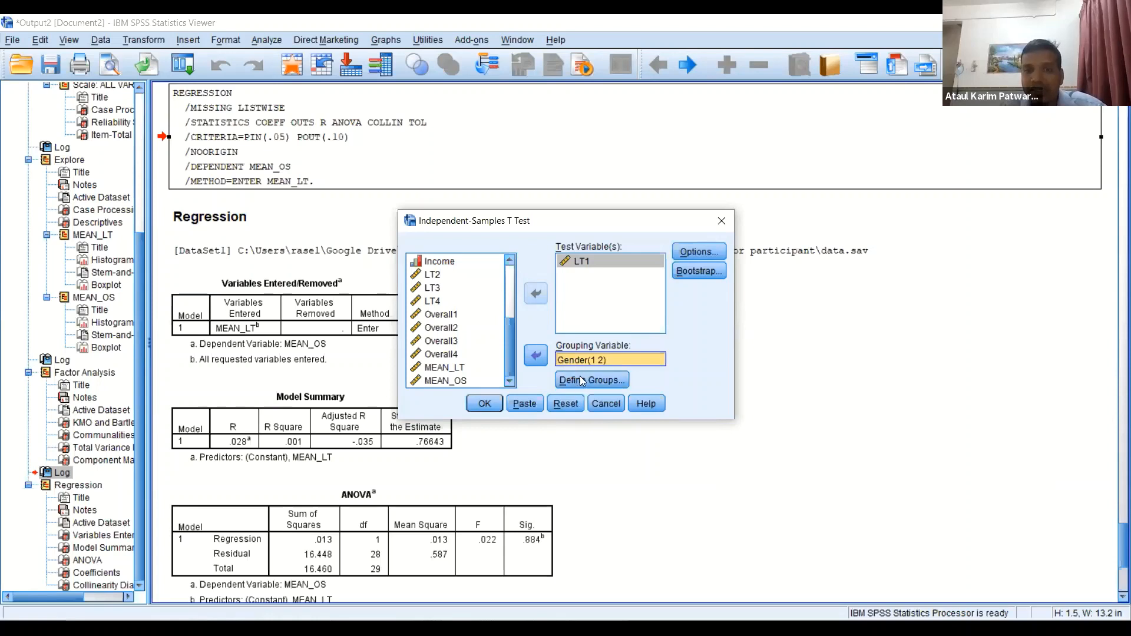
click(586, 265)
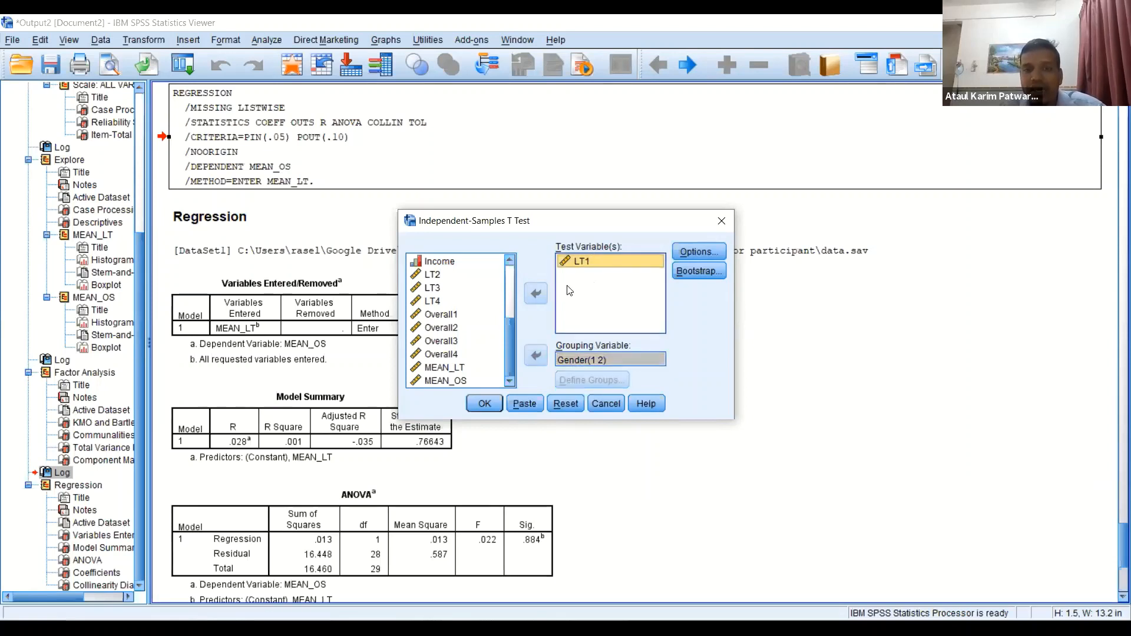
click(589, 359)
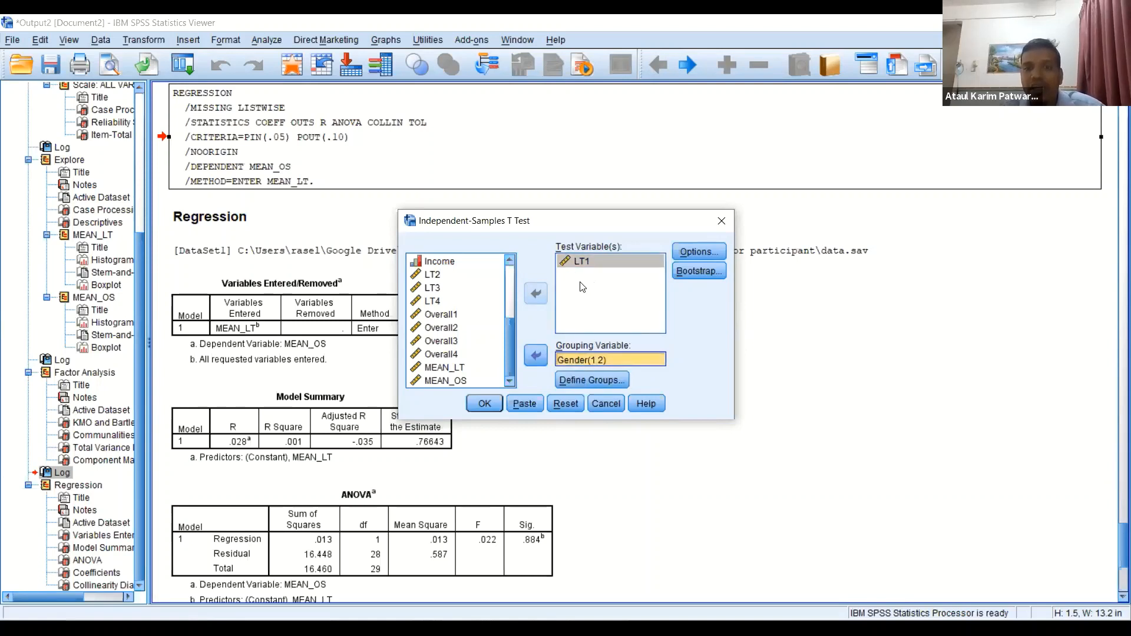
click(582, 260)
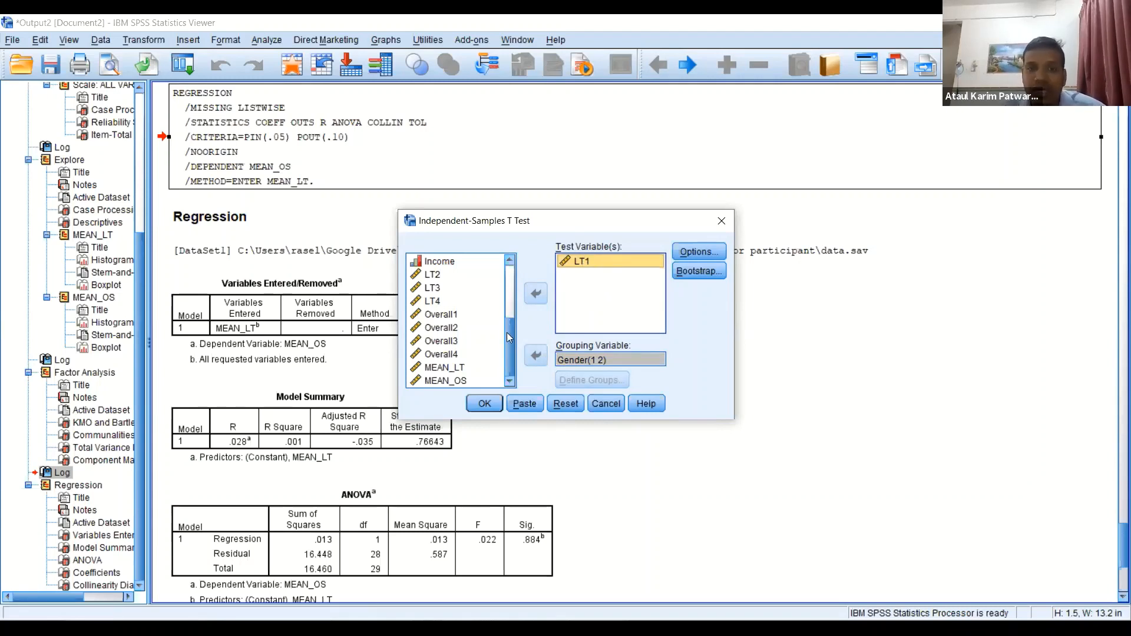
Step: Add LT2 to LT4 and Overall1 to Overall4 to the test variables and run the independent-samples t-test
click(436, 274)
drag(443, 302, 453, 342)
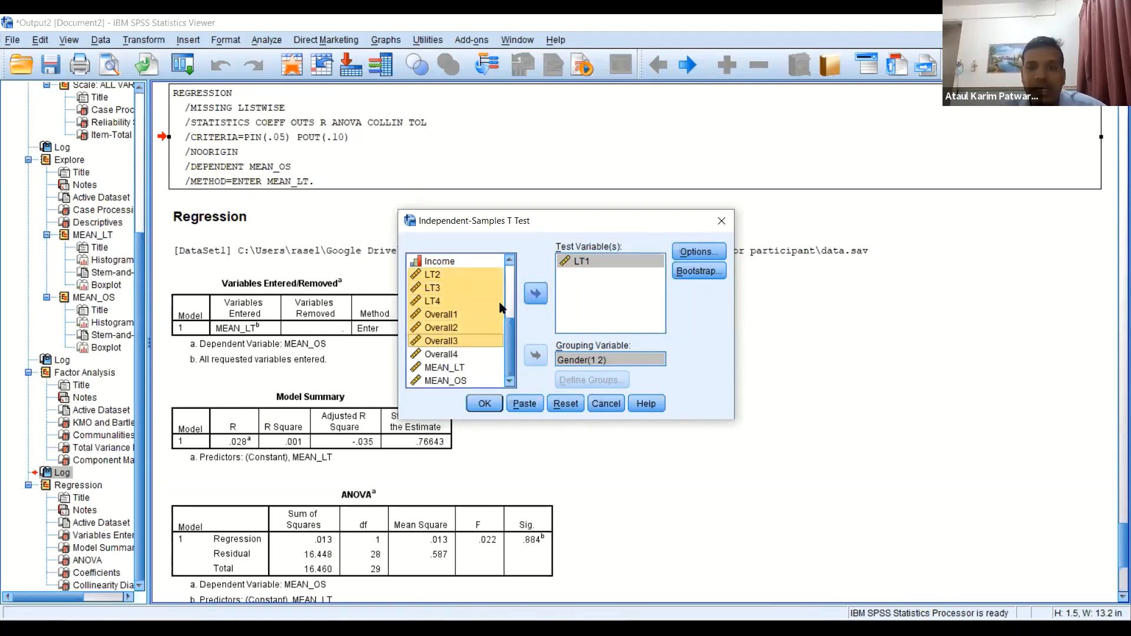
click(535, 293)
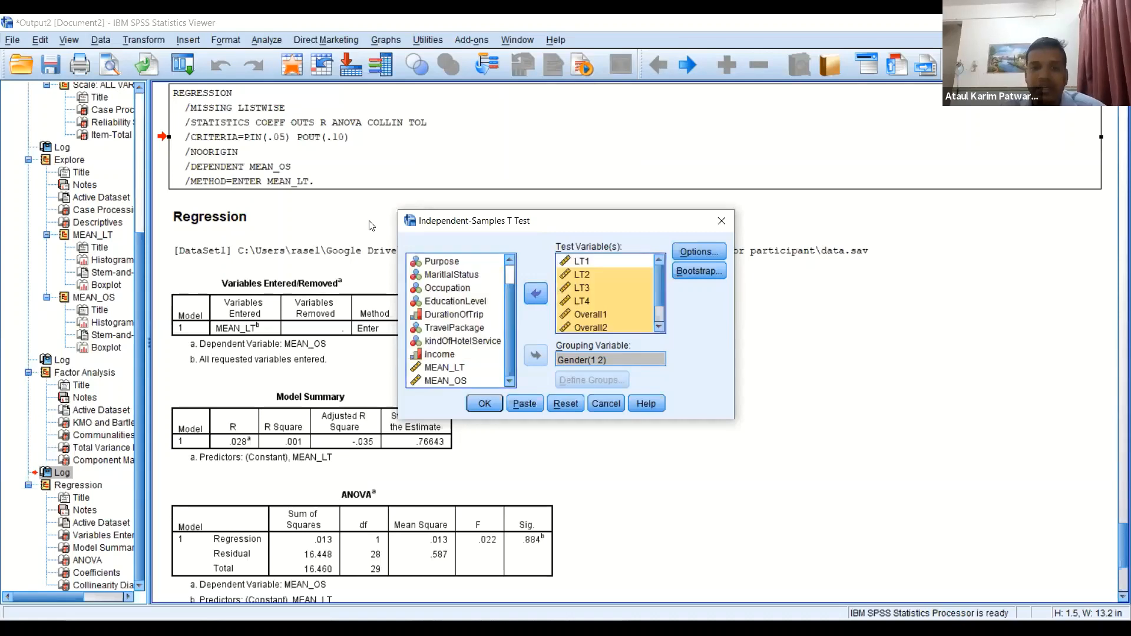
scroll(500, 316, up, 1)
scroll(499, 353, down, 1)
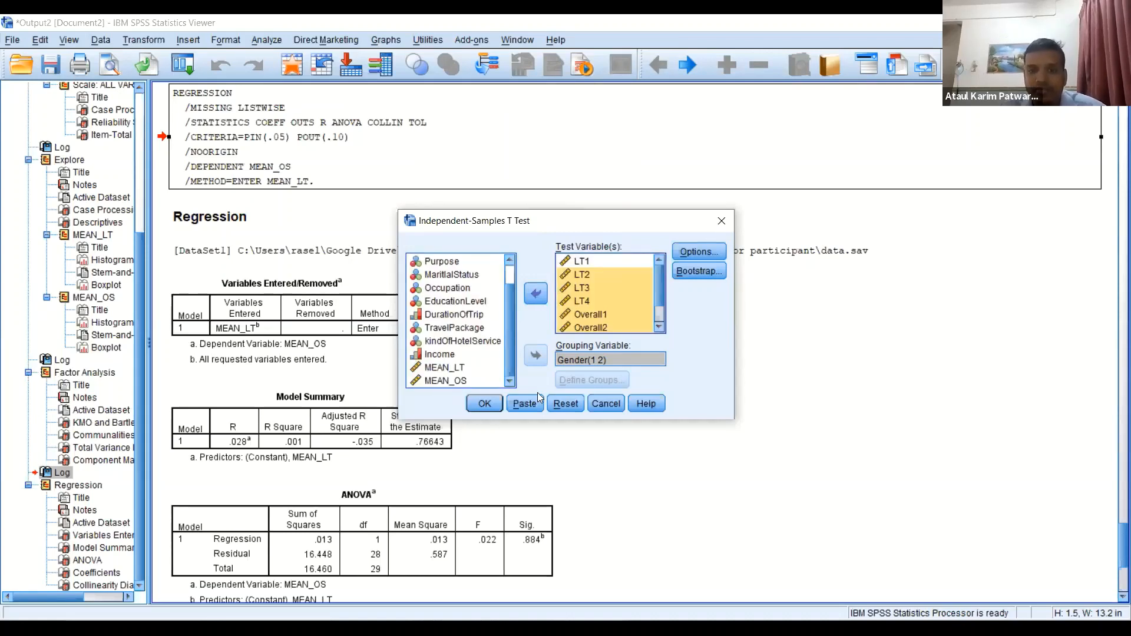
click(490, 404)
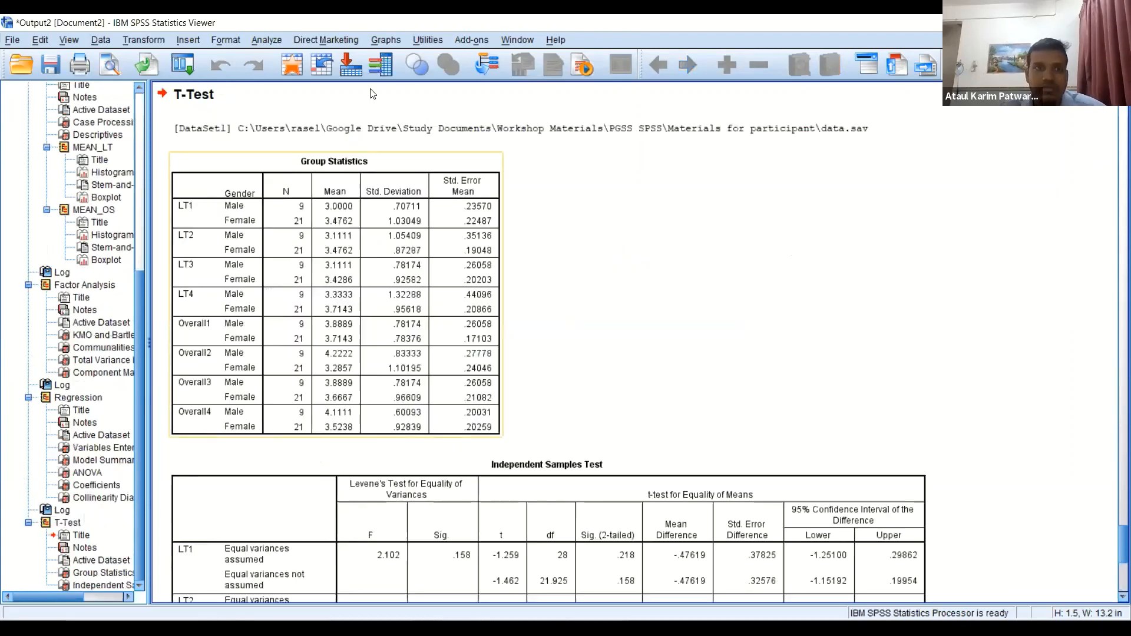
Step: Examine the Group Statistics and Independent Samples Test tables for the LT and Overall items by gender
scroll(371, 95, down, 5)
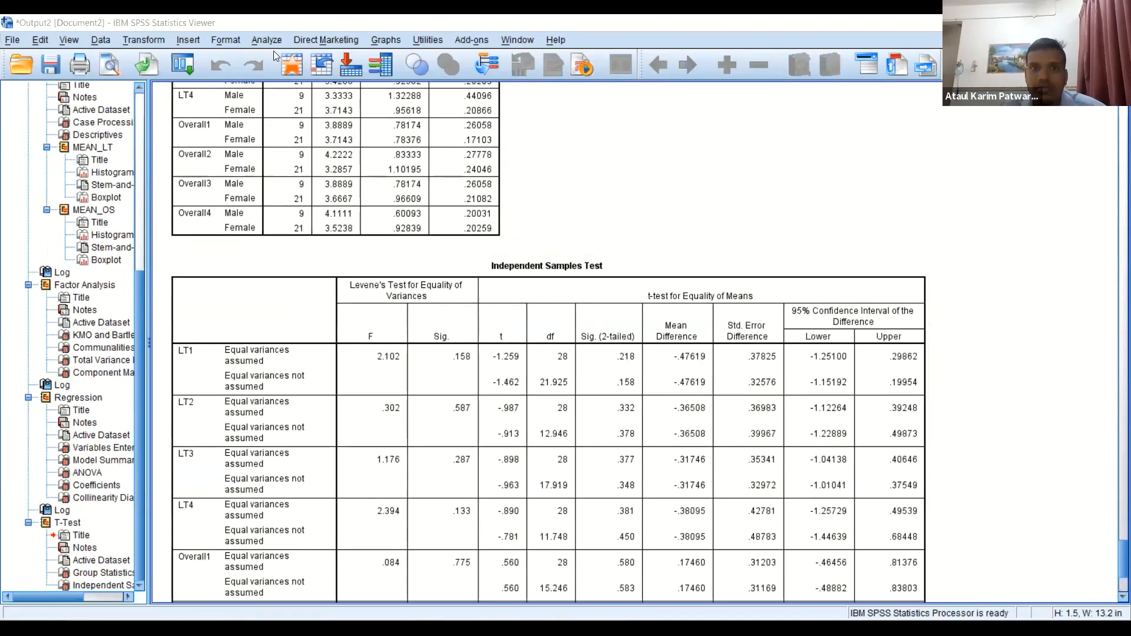
double_click(272, 25)
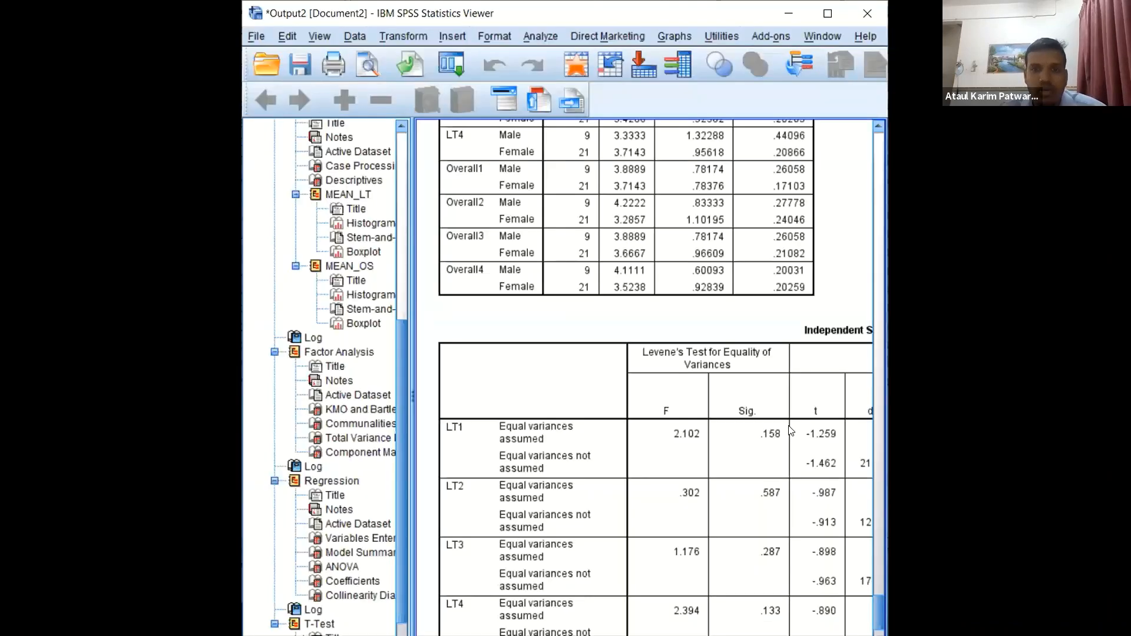
scroll(482, 392, down, 3)
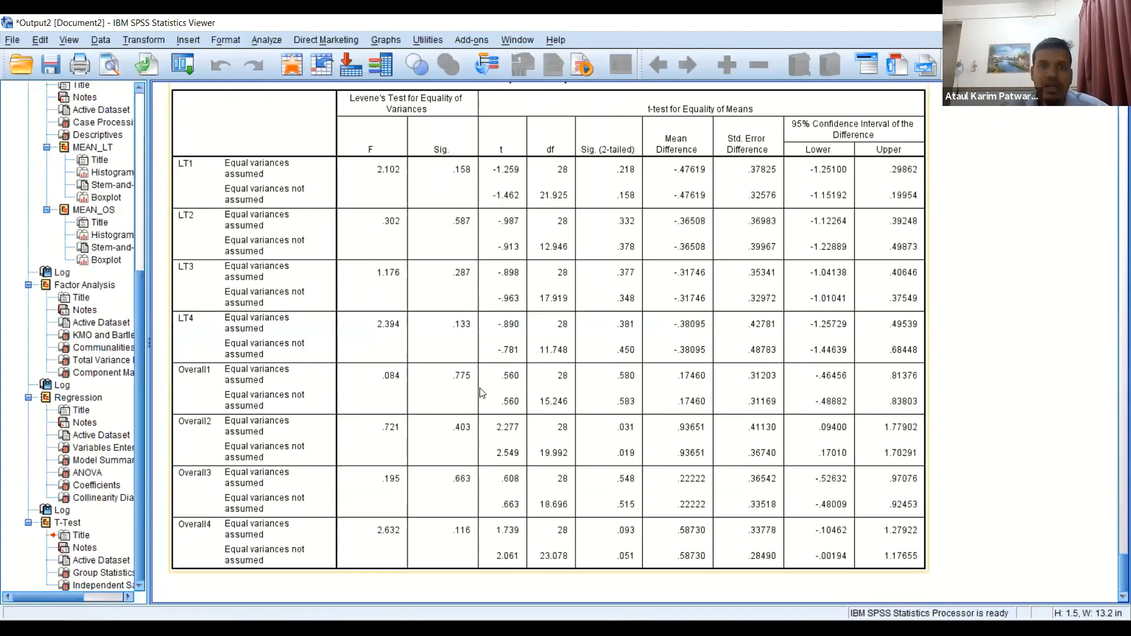
scroll(482, 393, up, 2)
scroll(480, 391, up, 6)
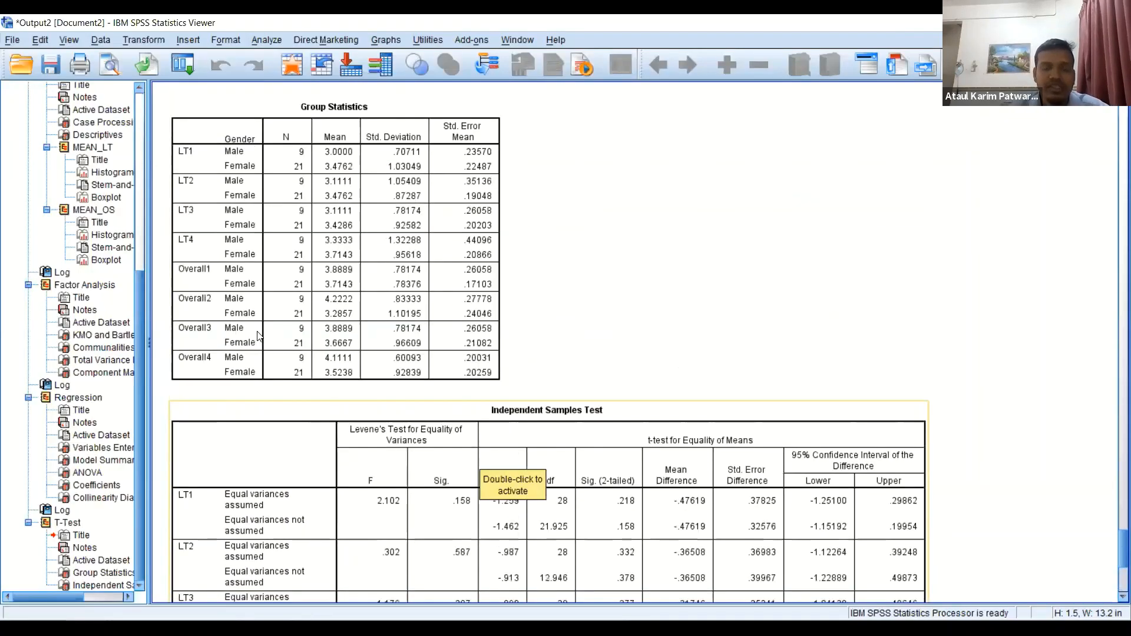